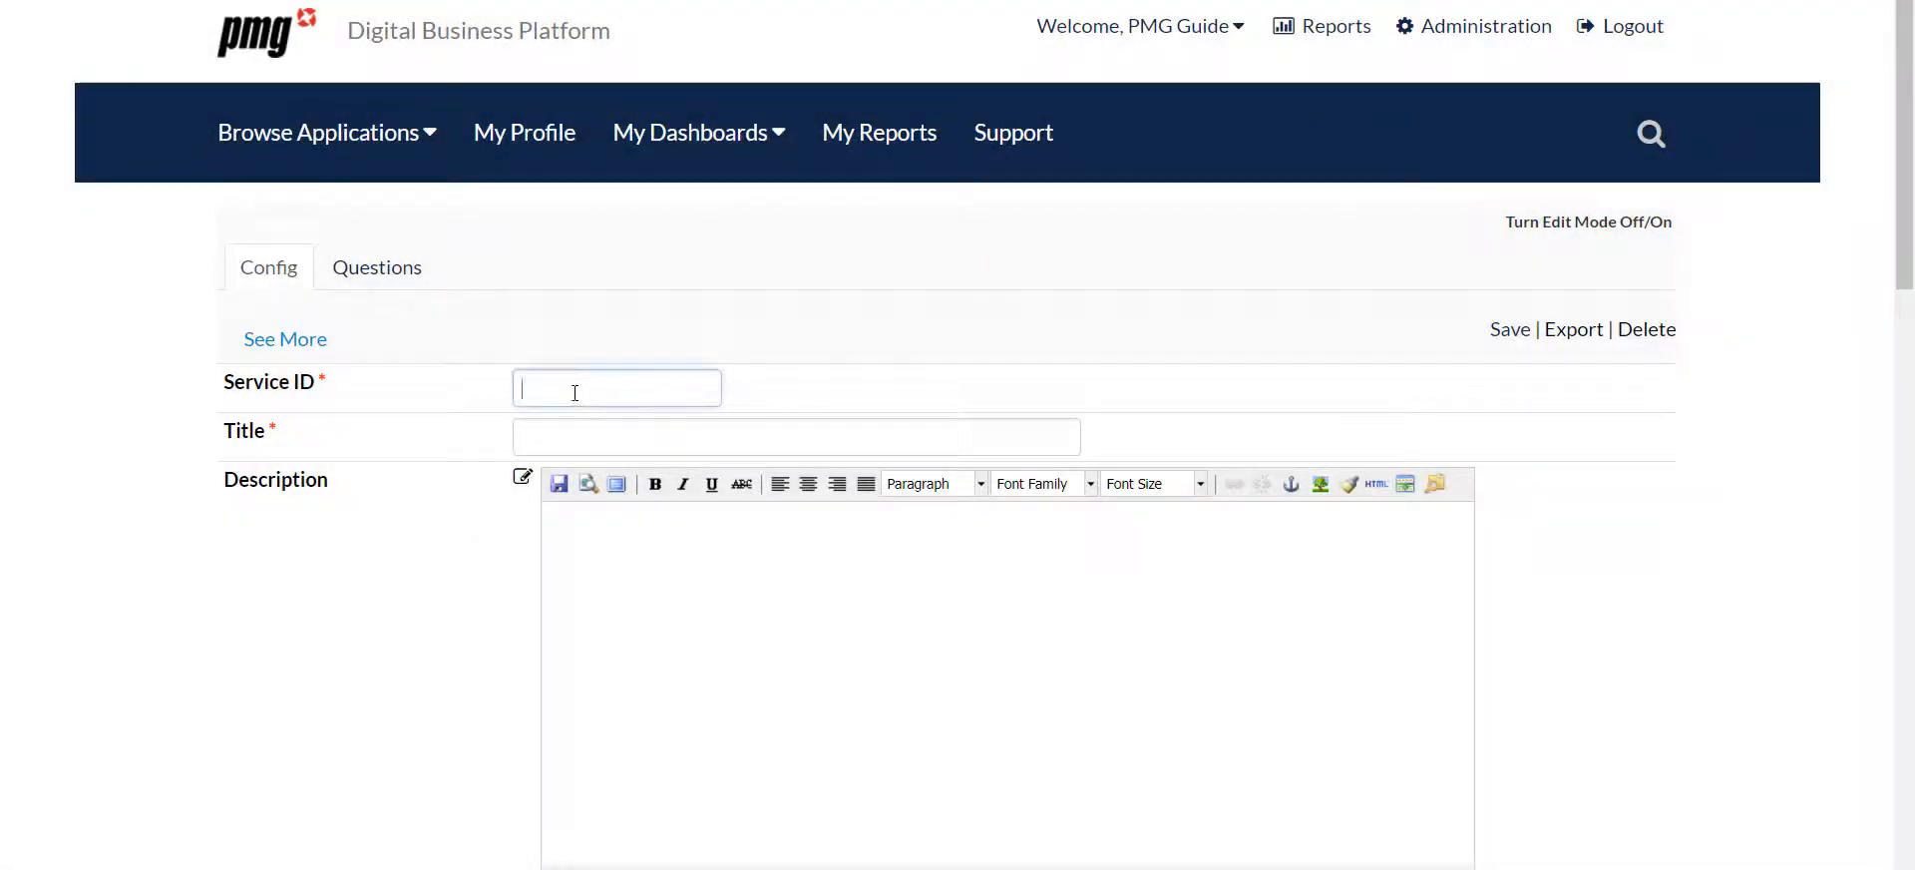
# Set the new form's service ID to NewContractor_PMG and title to New Contractor, and paste in the contractor account description
pyautogui.write('N')
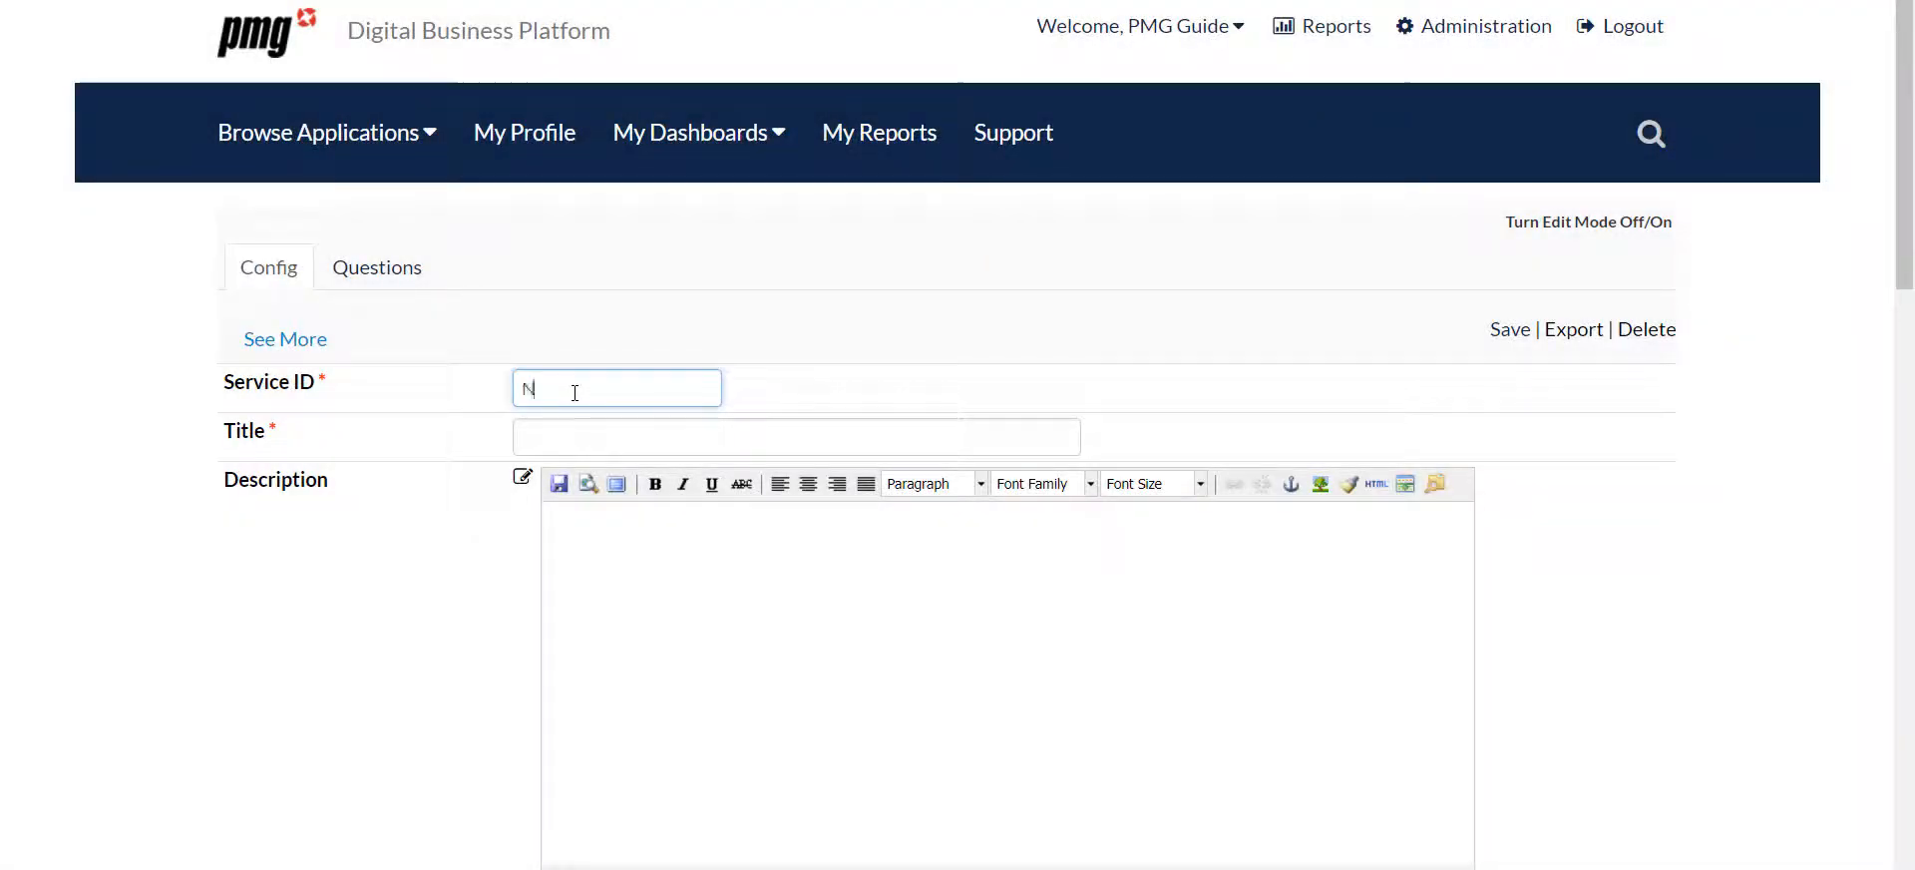
pyautogui.write('ewContractor_PMG')
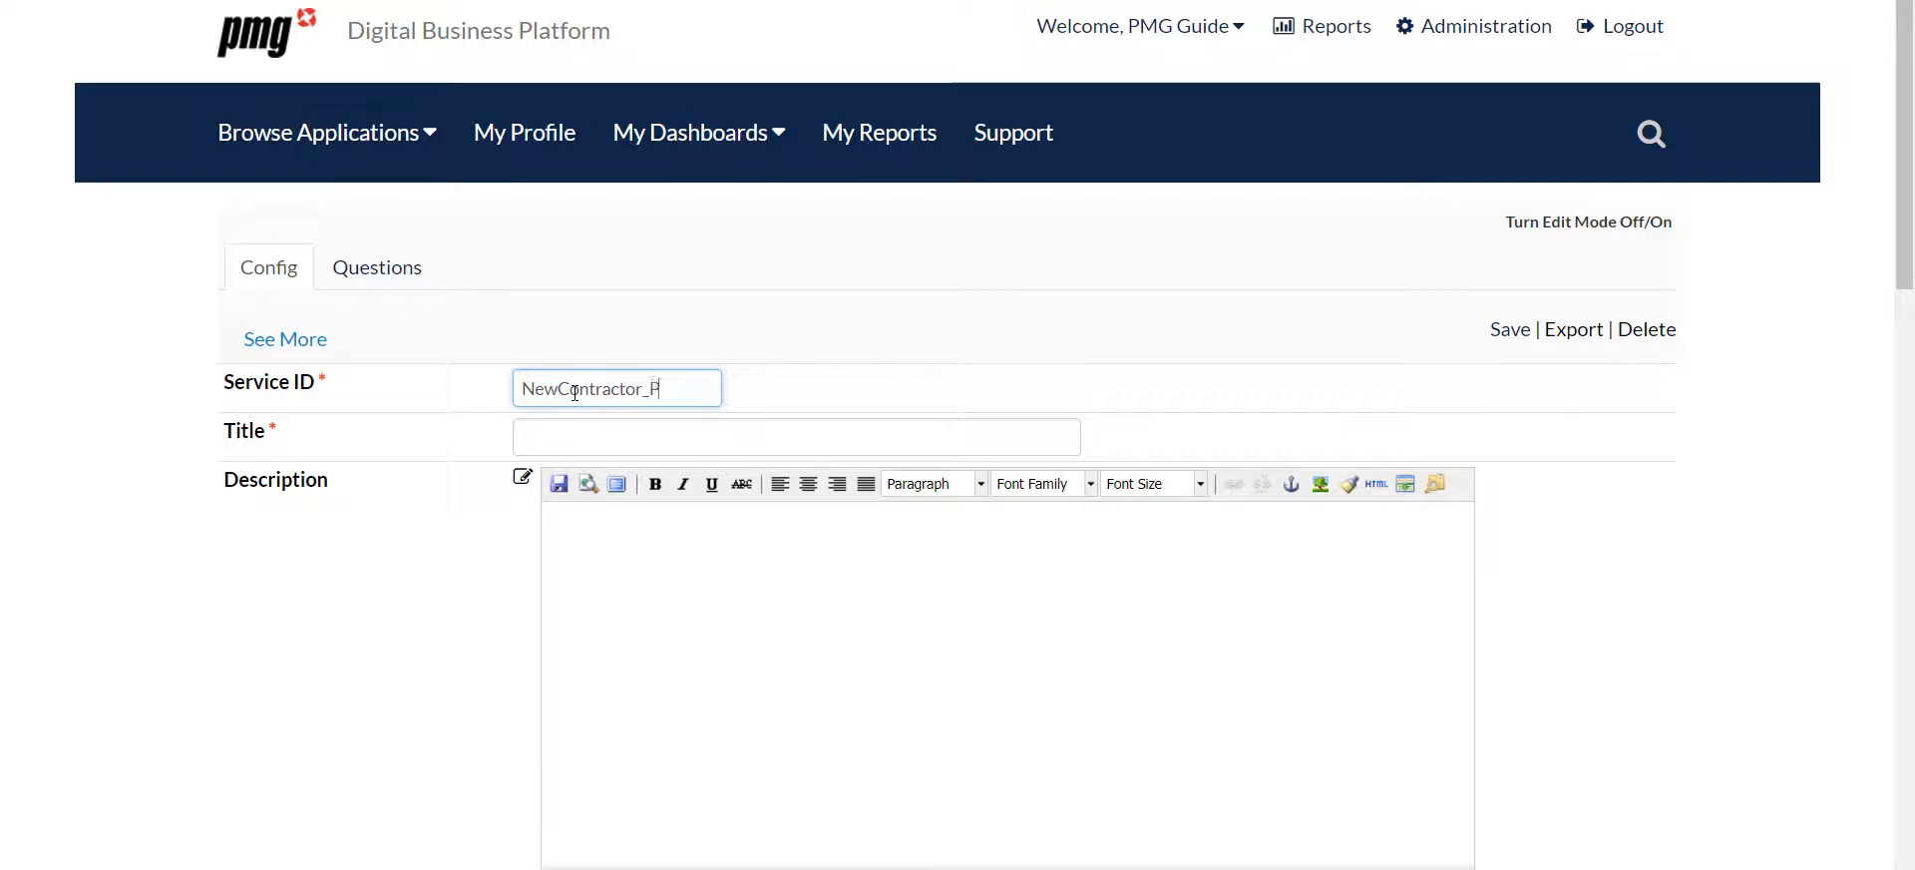
pyautogui.press('Tab')
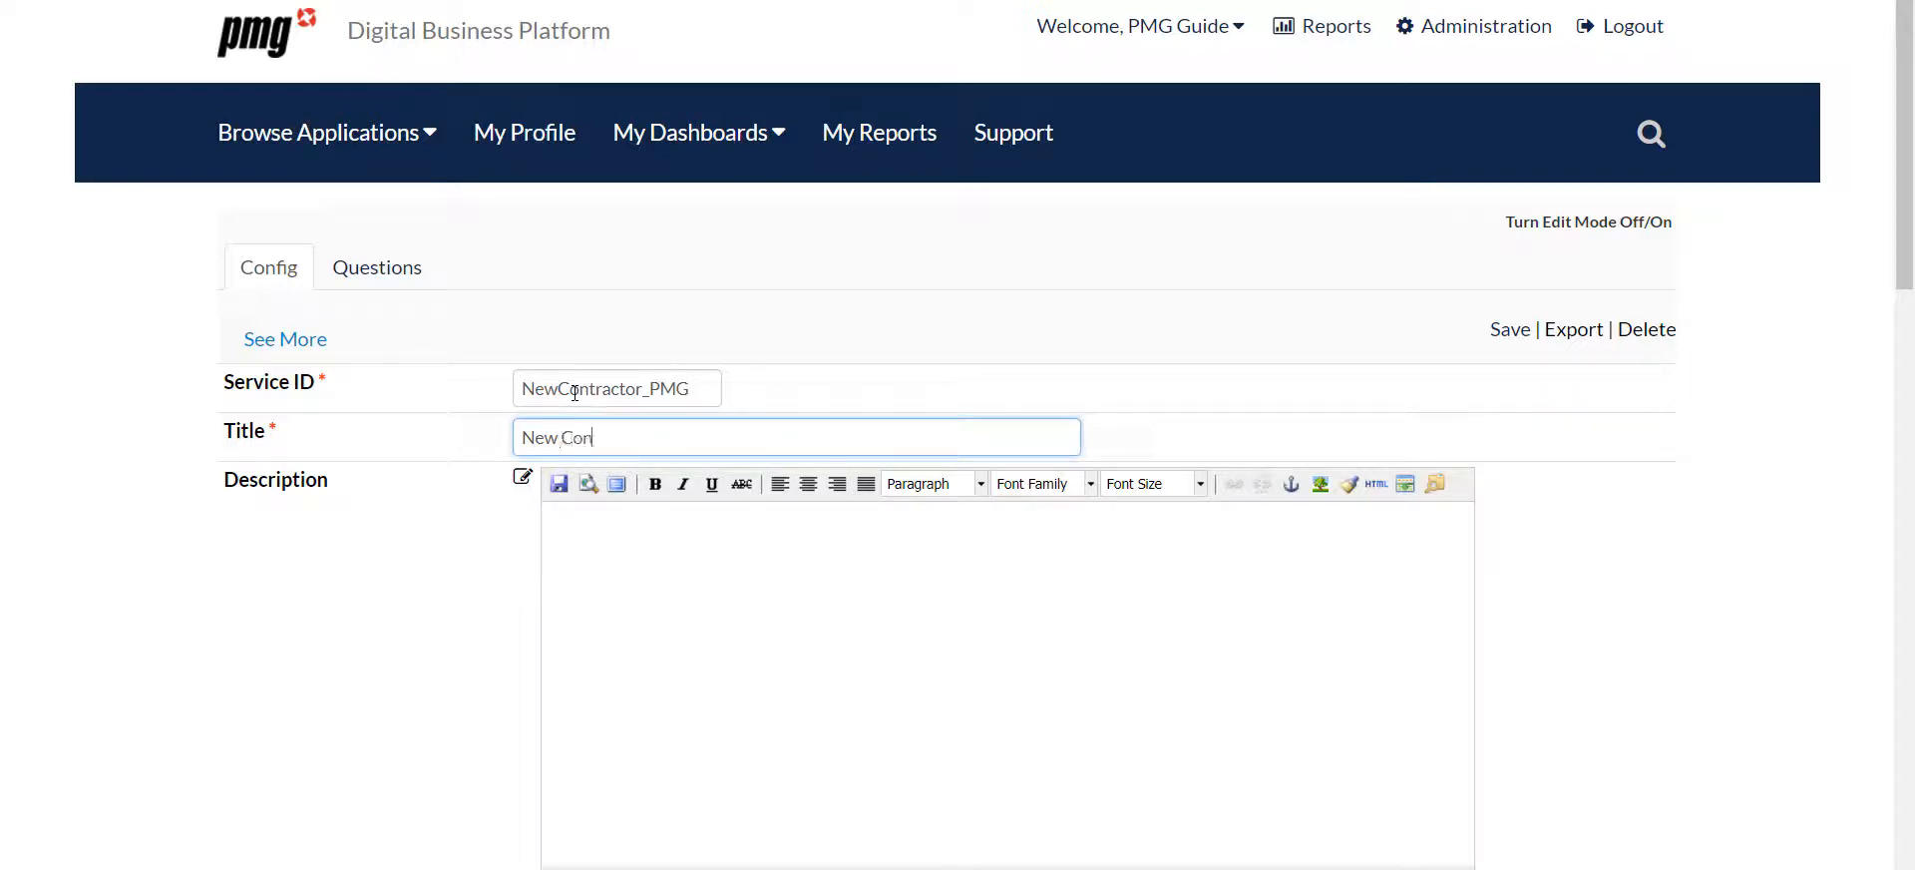
pyautogui.write('New Contractor')
pyautogui.press('Tab')
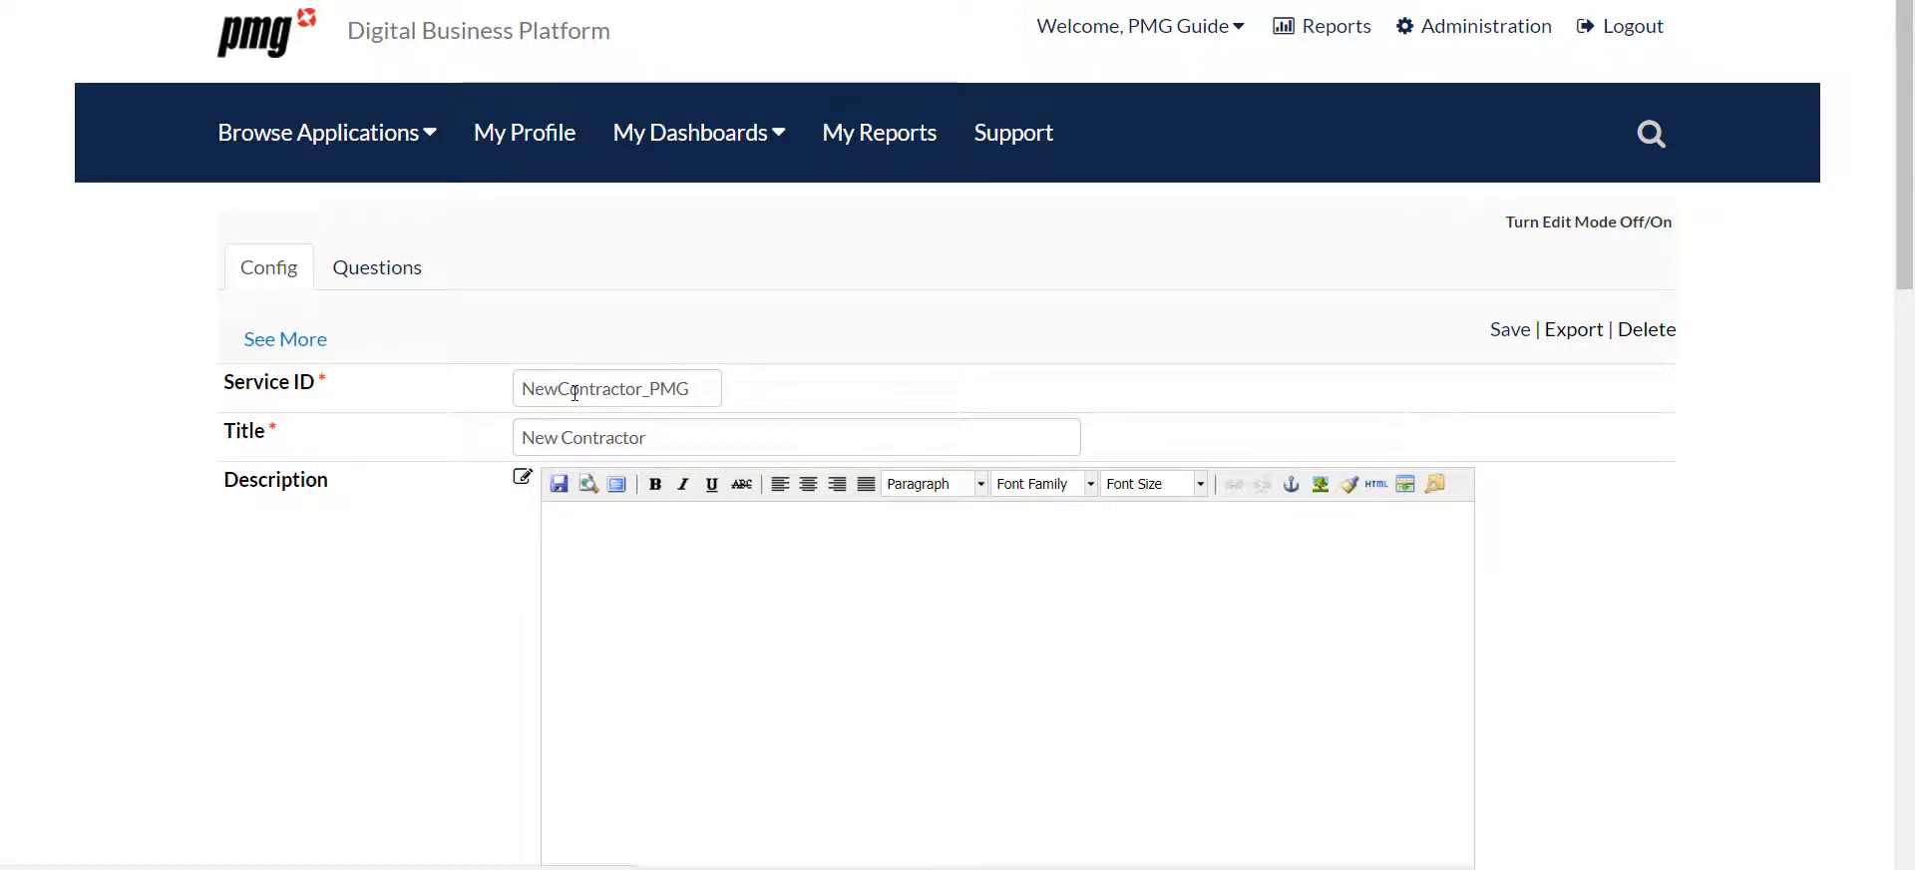
pyautogui.click(598, 564)
pyautogui.write("Create a new Contractor Account or Extend an existing one using this service. For new accounts, this service will create a new user in Active Directory. You will be notified of the newly created person's ID via email when complete.")
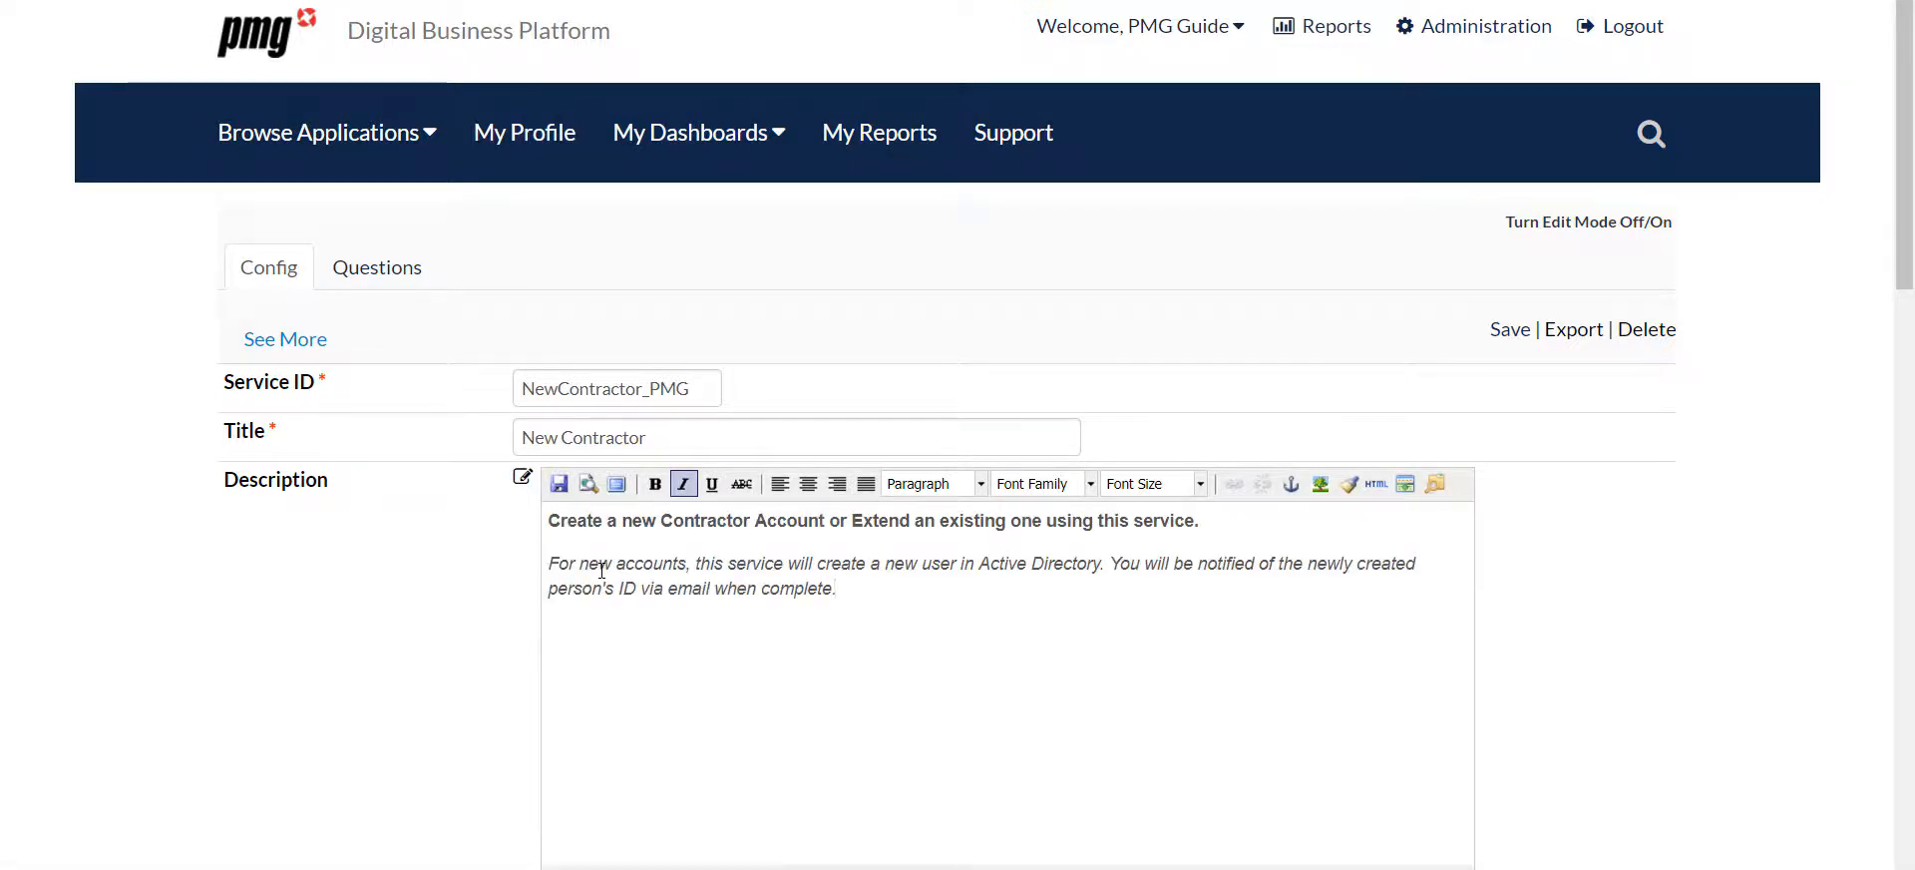
# Review the form's remaining configuration settings, including keywords, charge type, SLA, categories, permissions, managers, workflow and order type
pyautogui.scroll(-1, 601, 569)
pyautogui.scroll(-1, 601, 569)
pyautogui.scroll(-2, 601, 569)
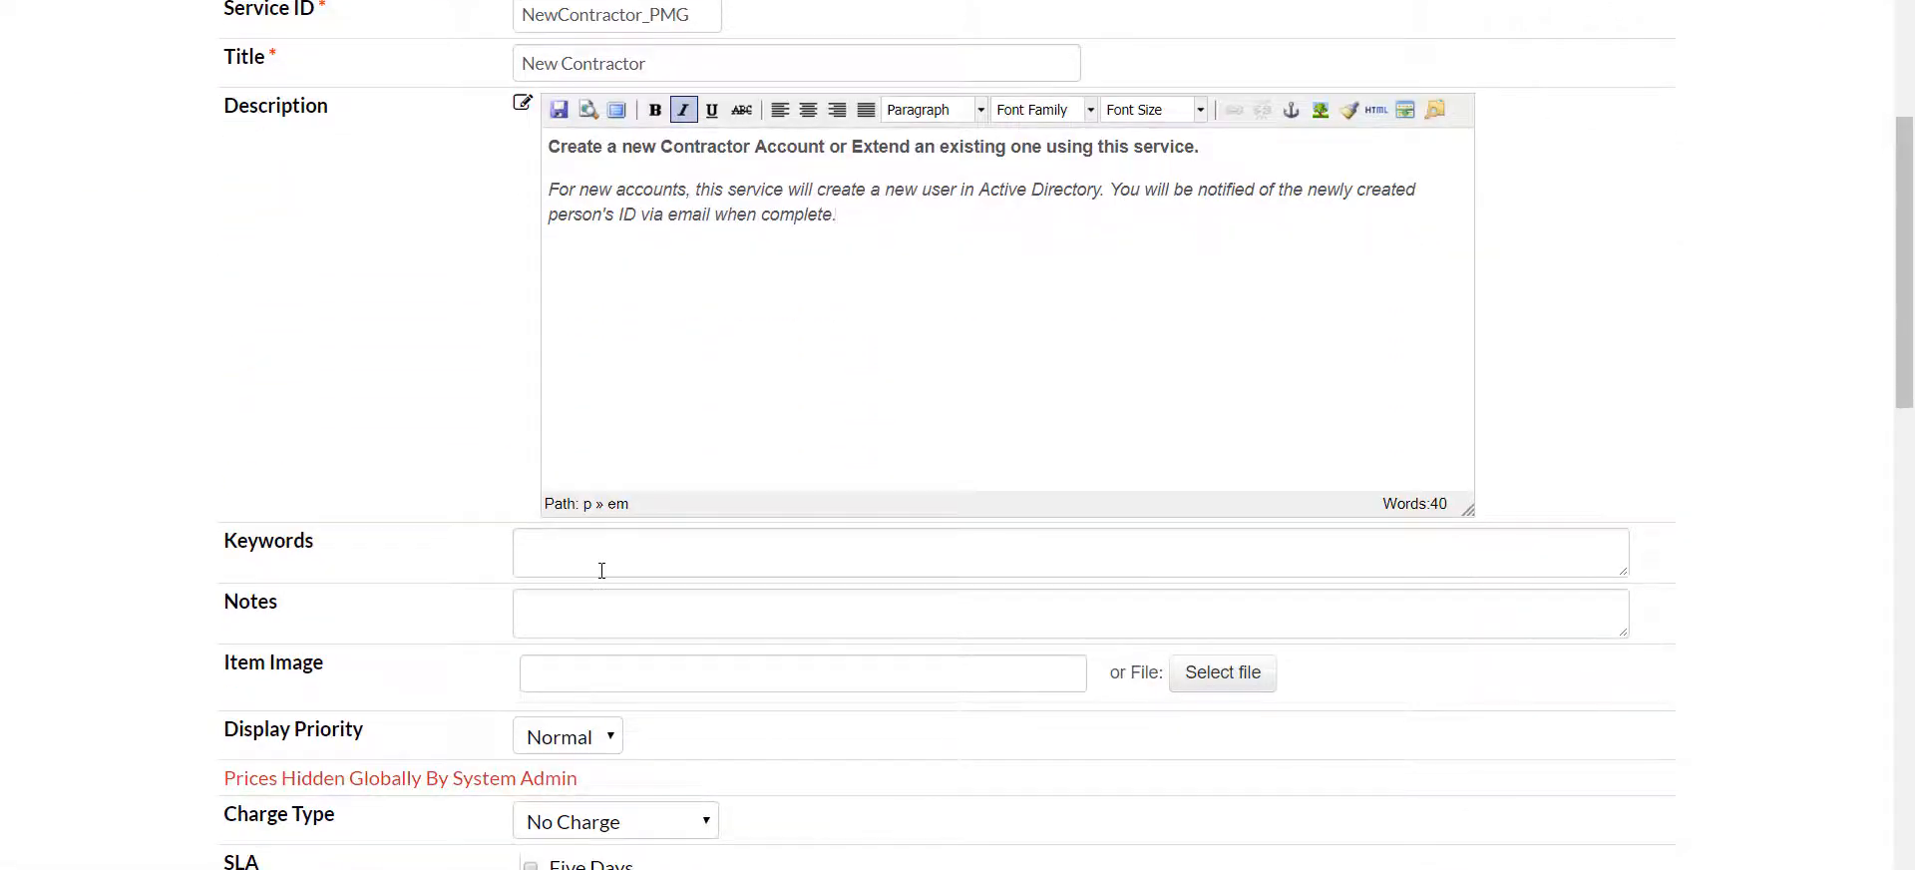
pyautogui.scroll(-2, 601, 570)
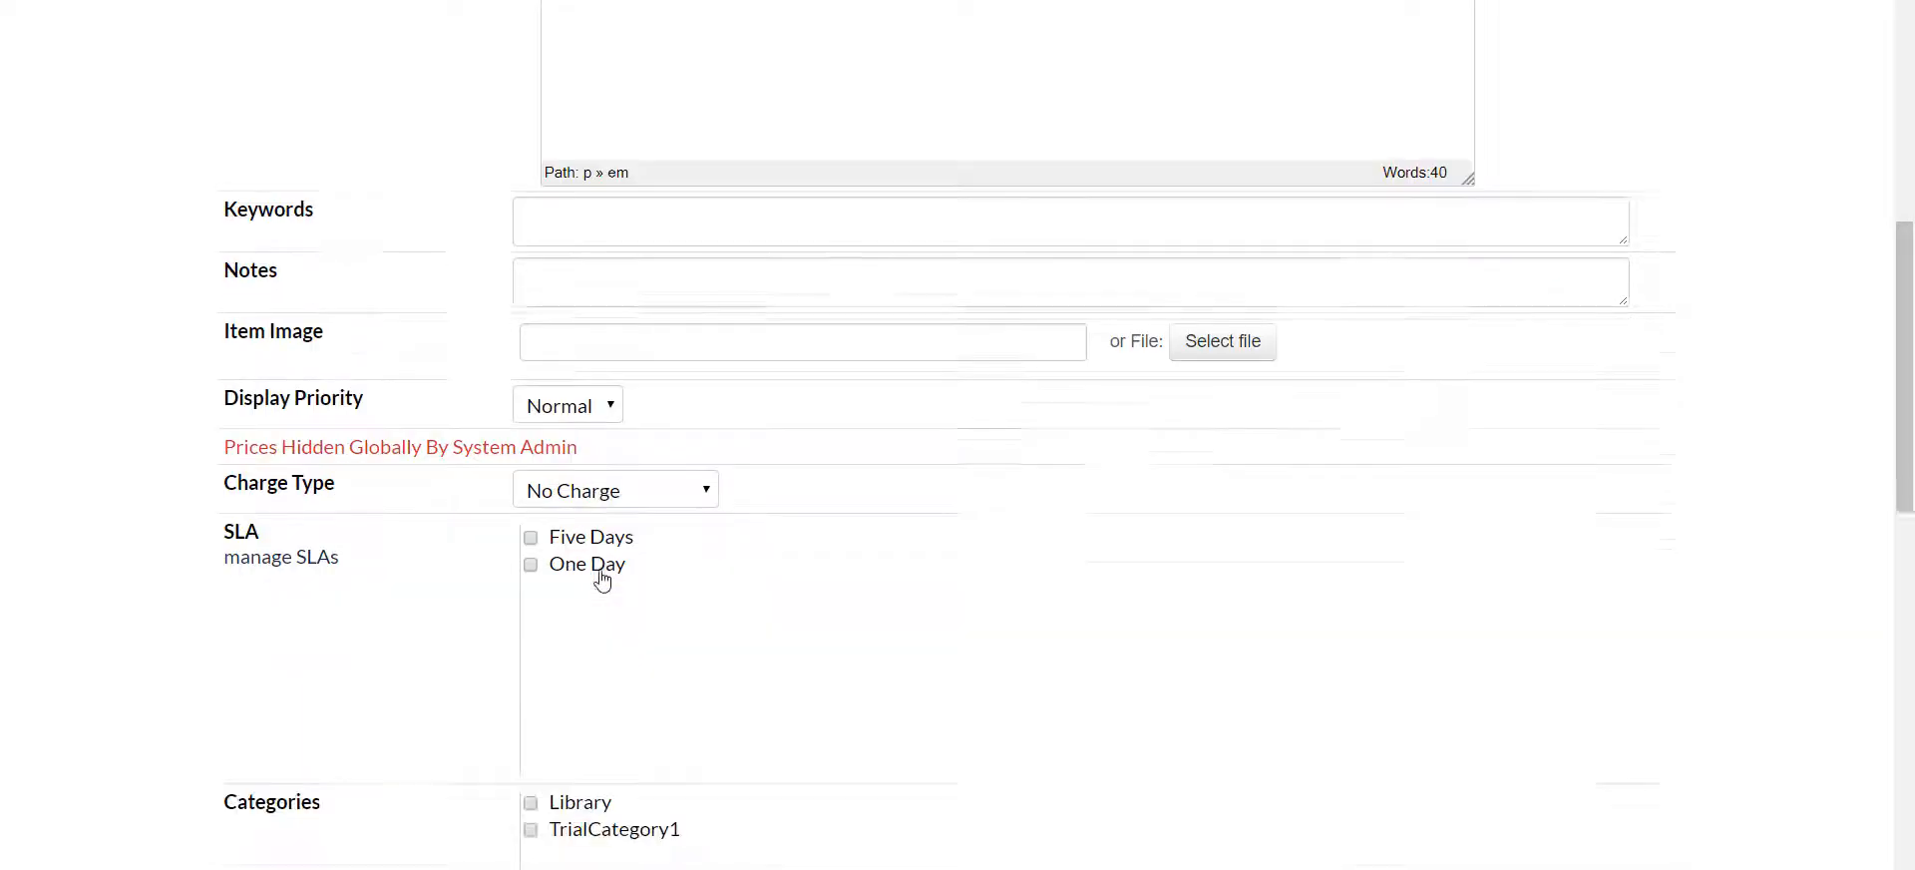
pyautogui.scroll(-2, 1060, 630)
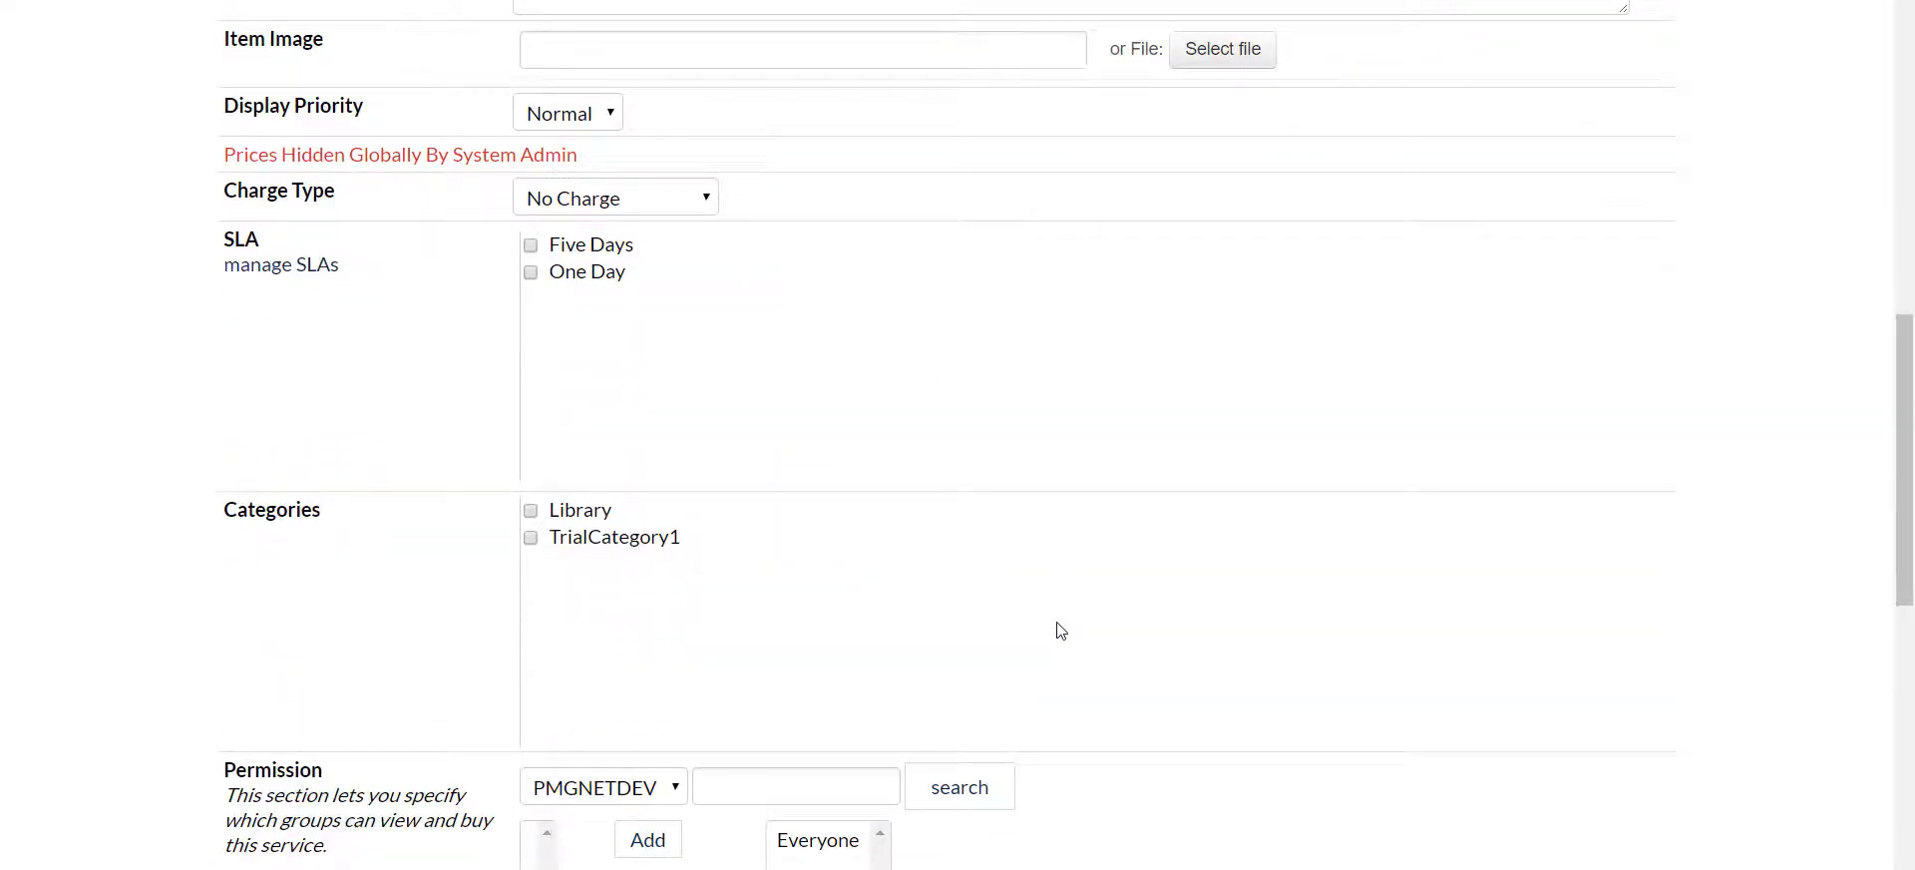
pyautogui.scroll(-6, 1060, 631)
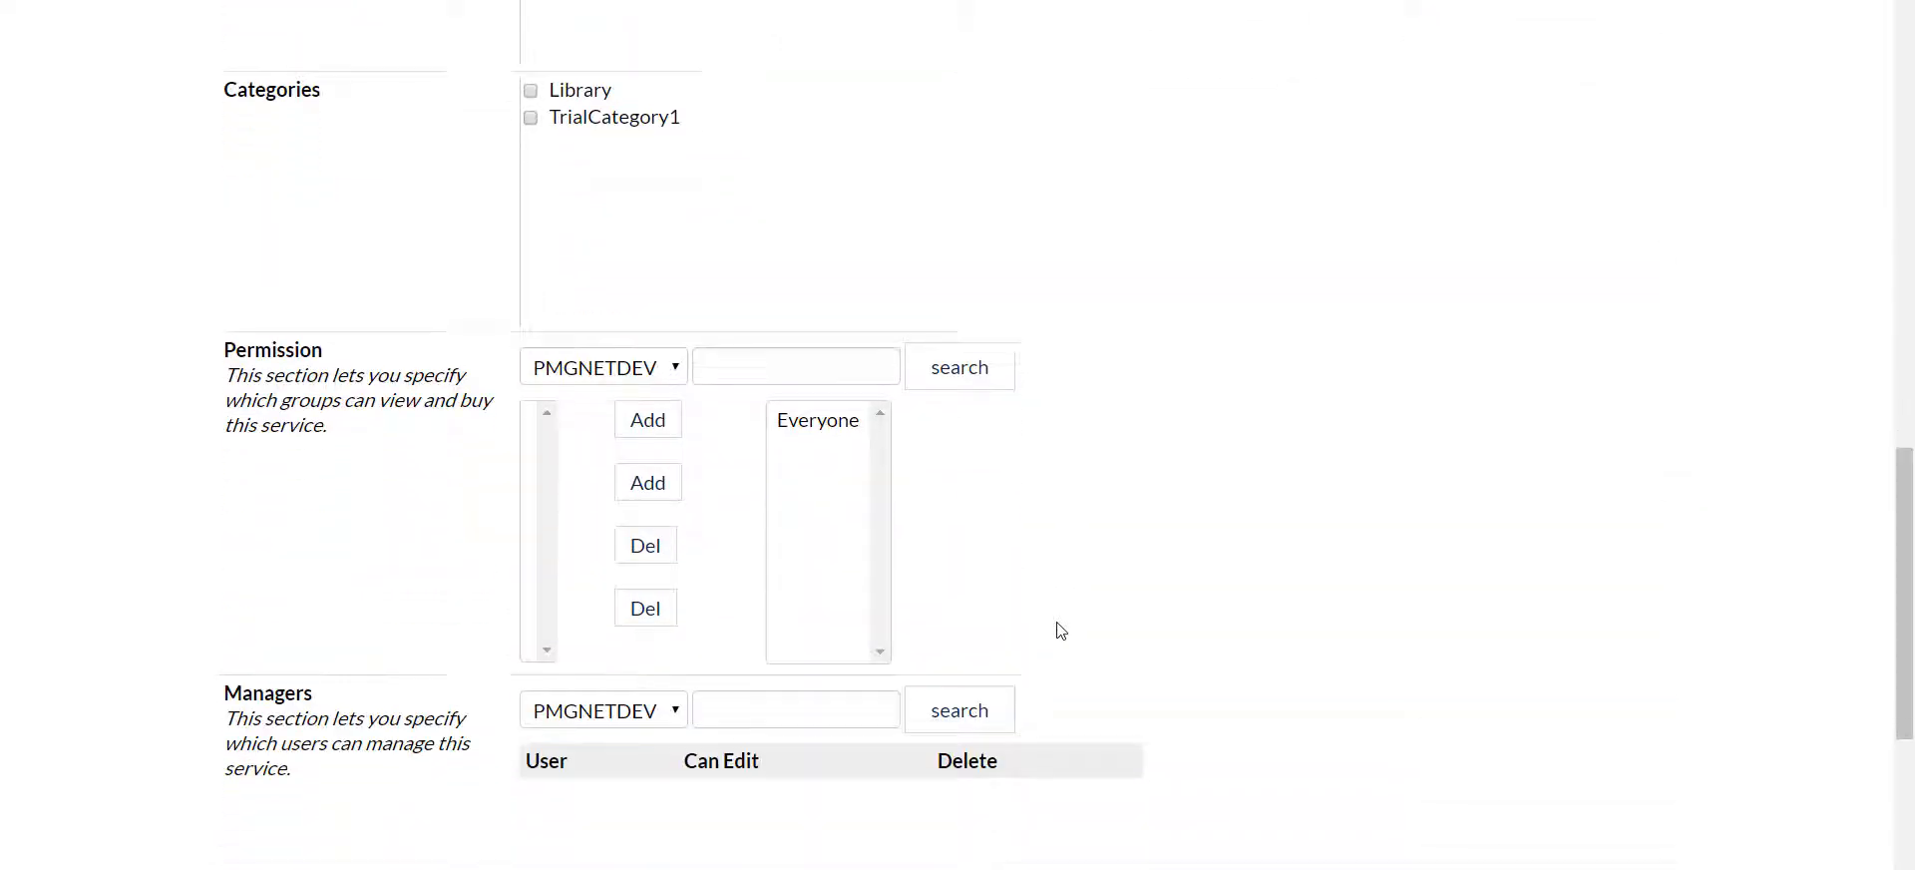
pyautogui.scroll(12, 1060, 630)
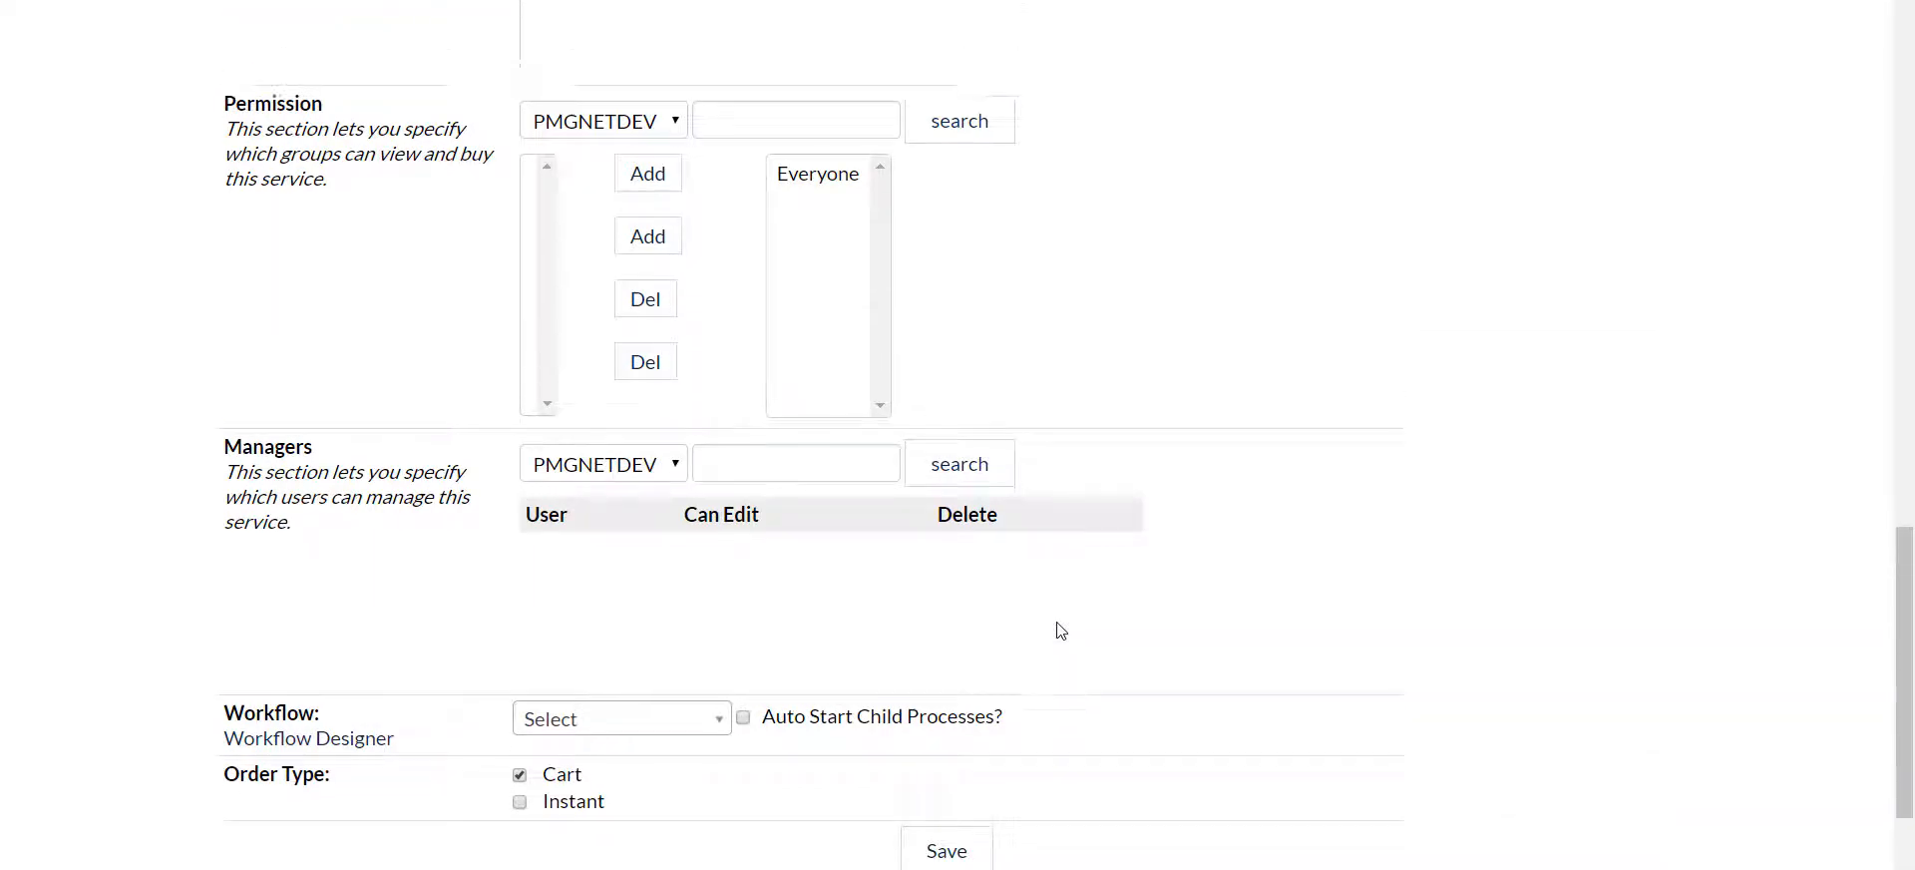
pyautogui.scroll(2, 1060, 631)
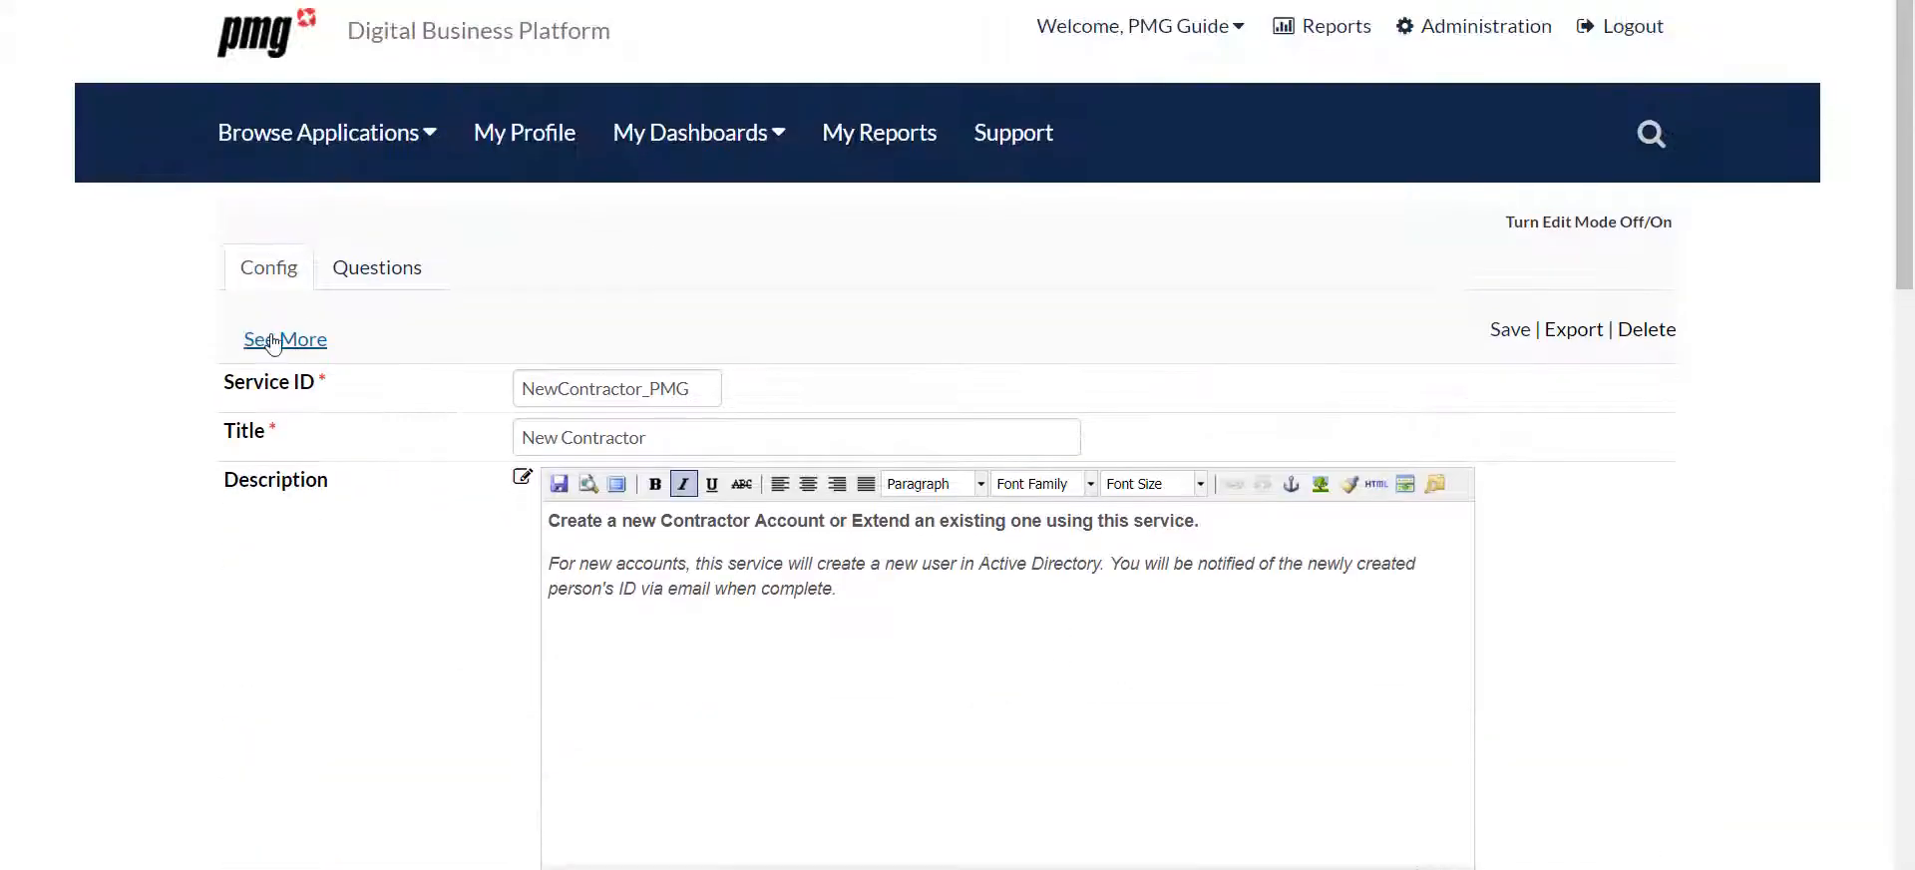
# Add a first question to the form as a text field with the display name First Name
pyautogui.click(369, 277)
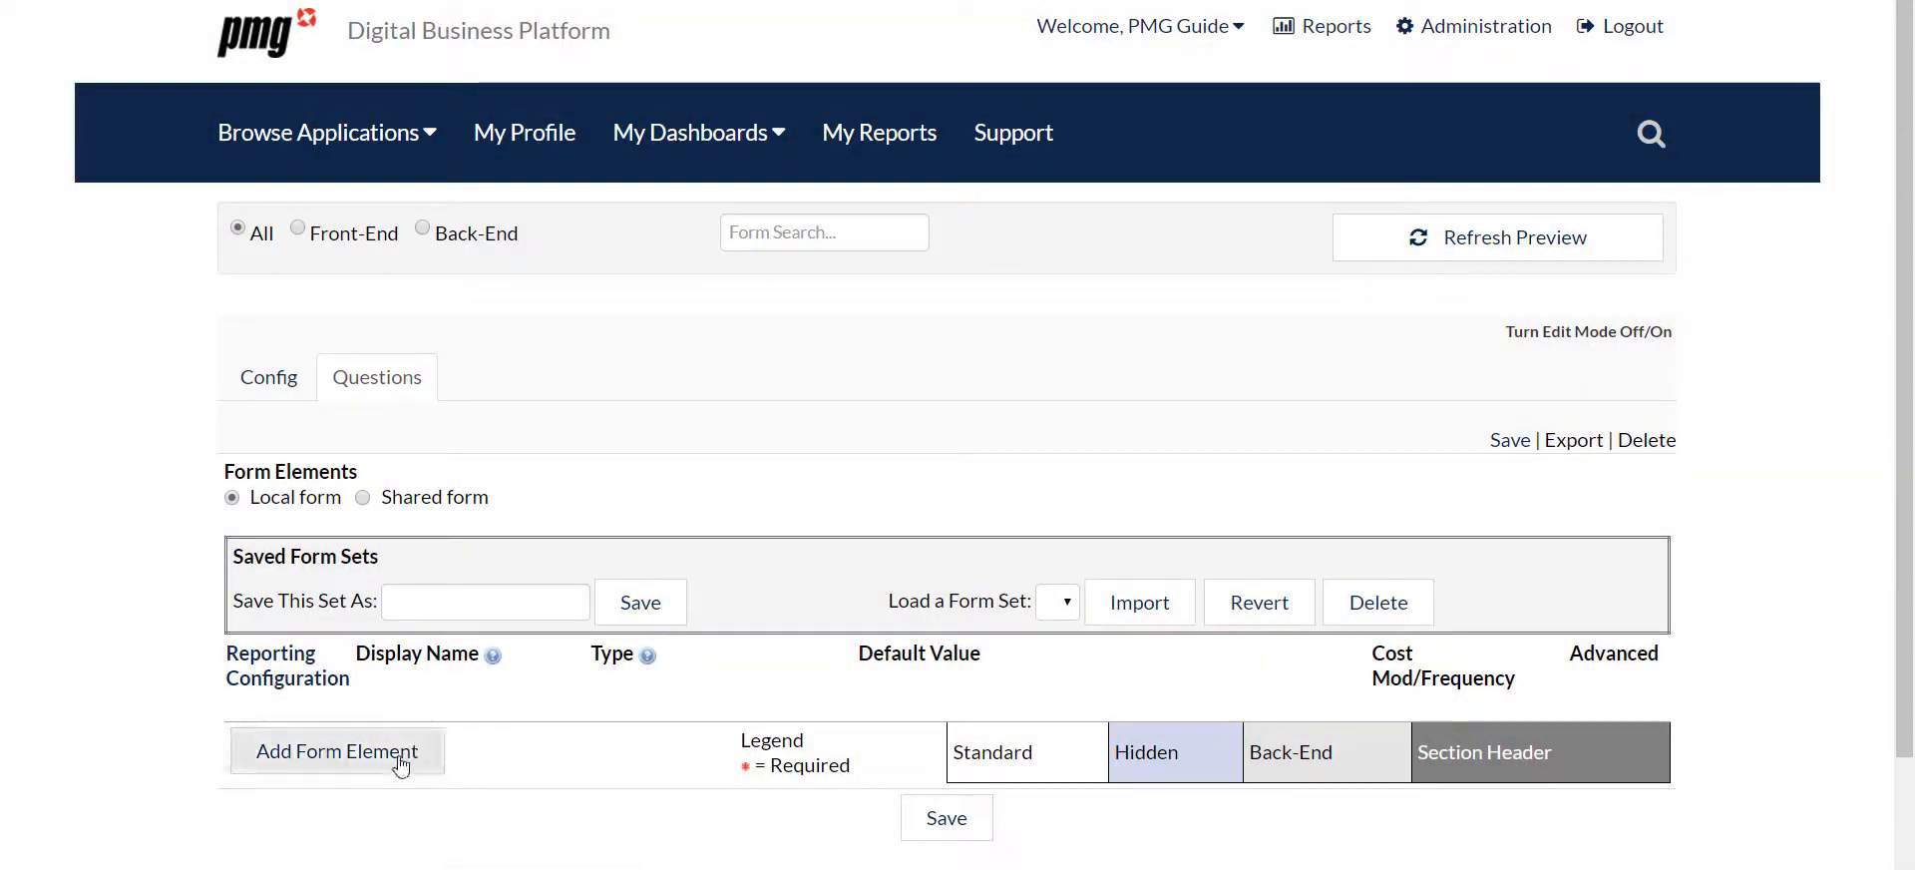
pyautogui.click(401, 763)
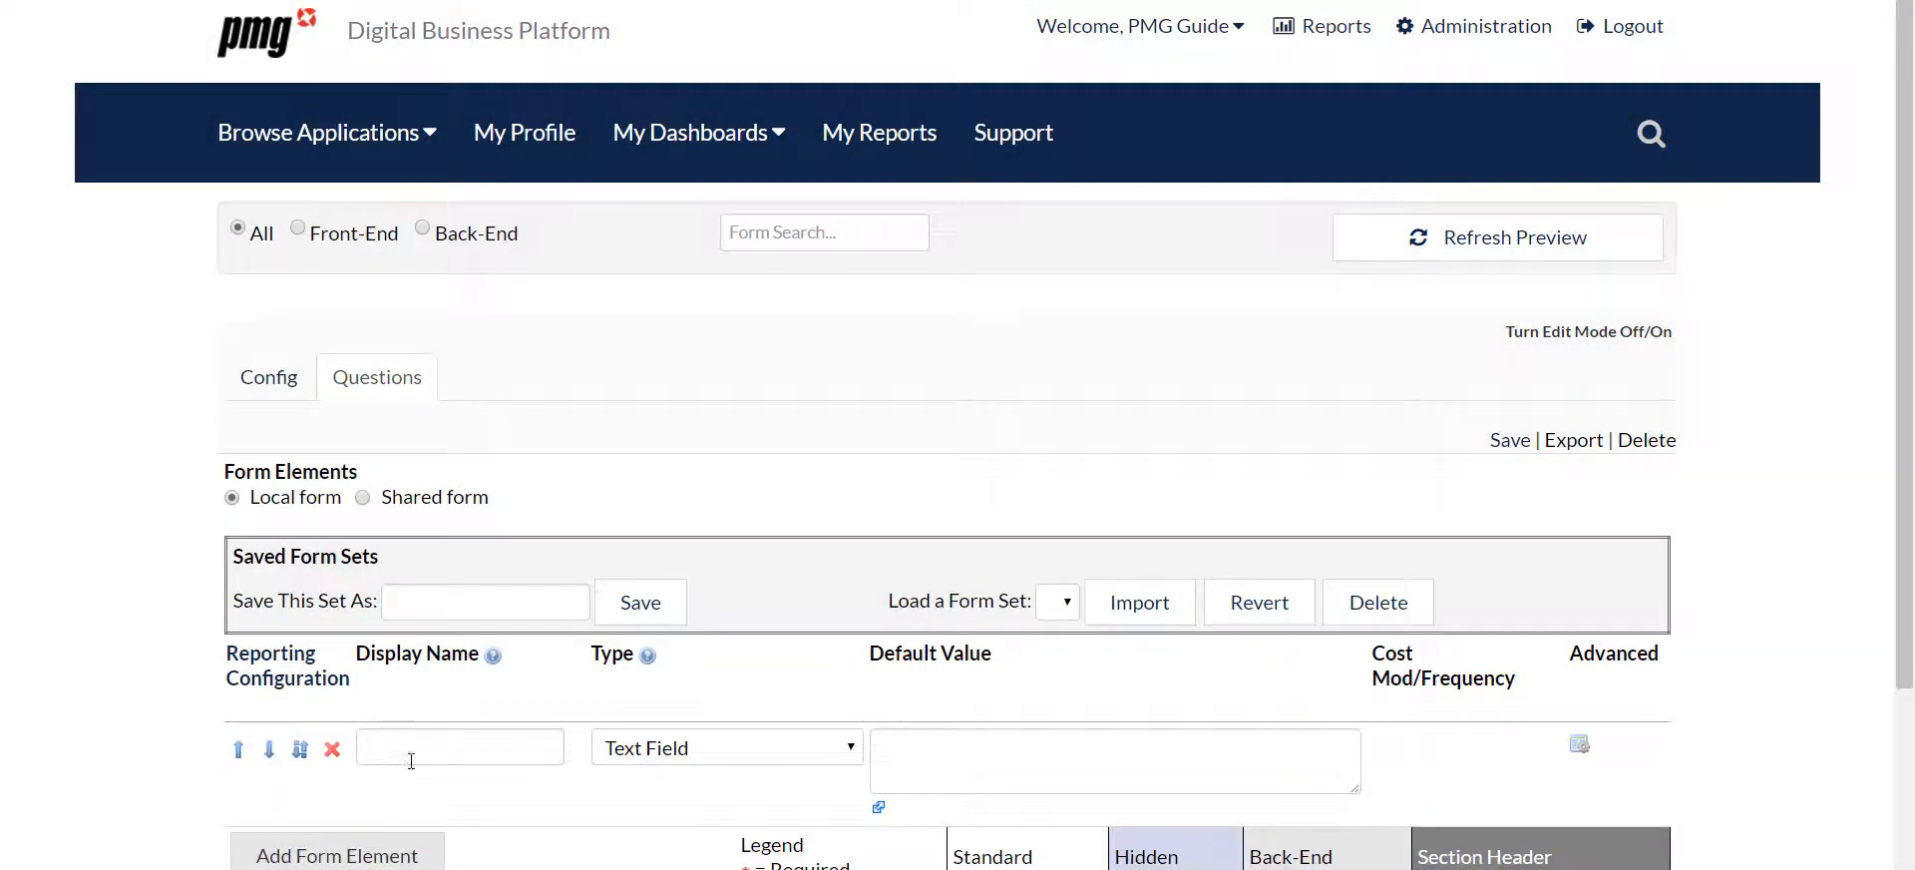
pyautogui.click(411, 755)
pyautogui.write('First')
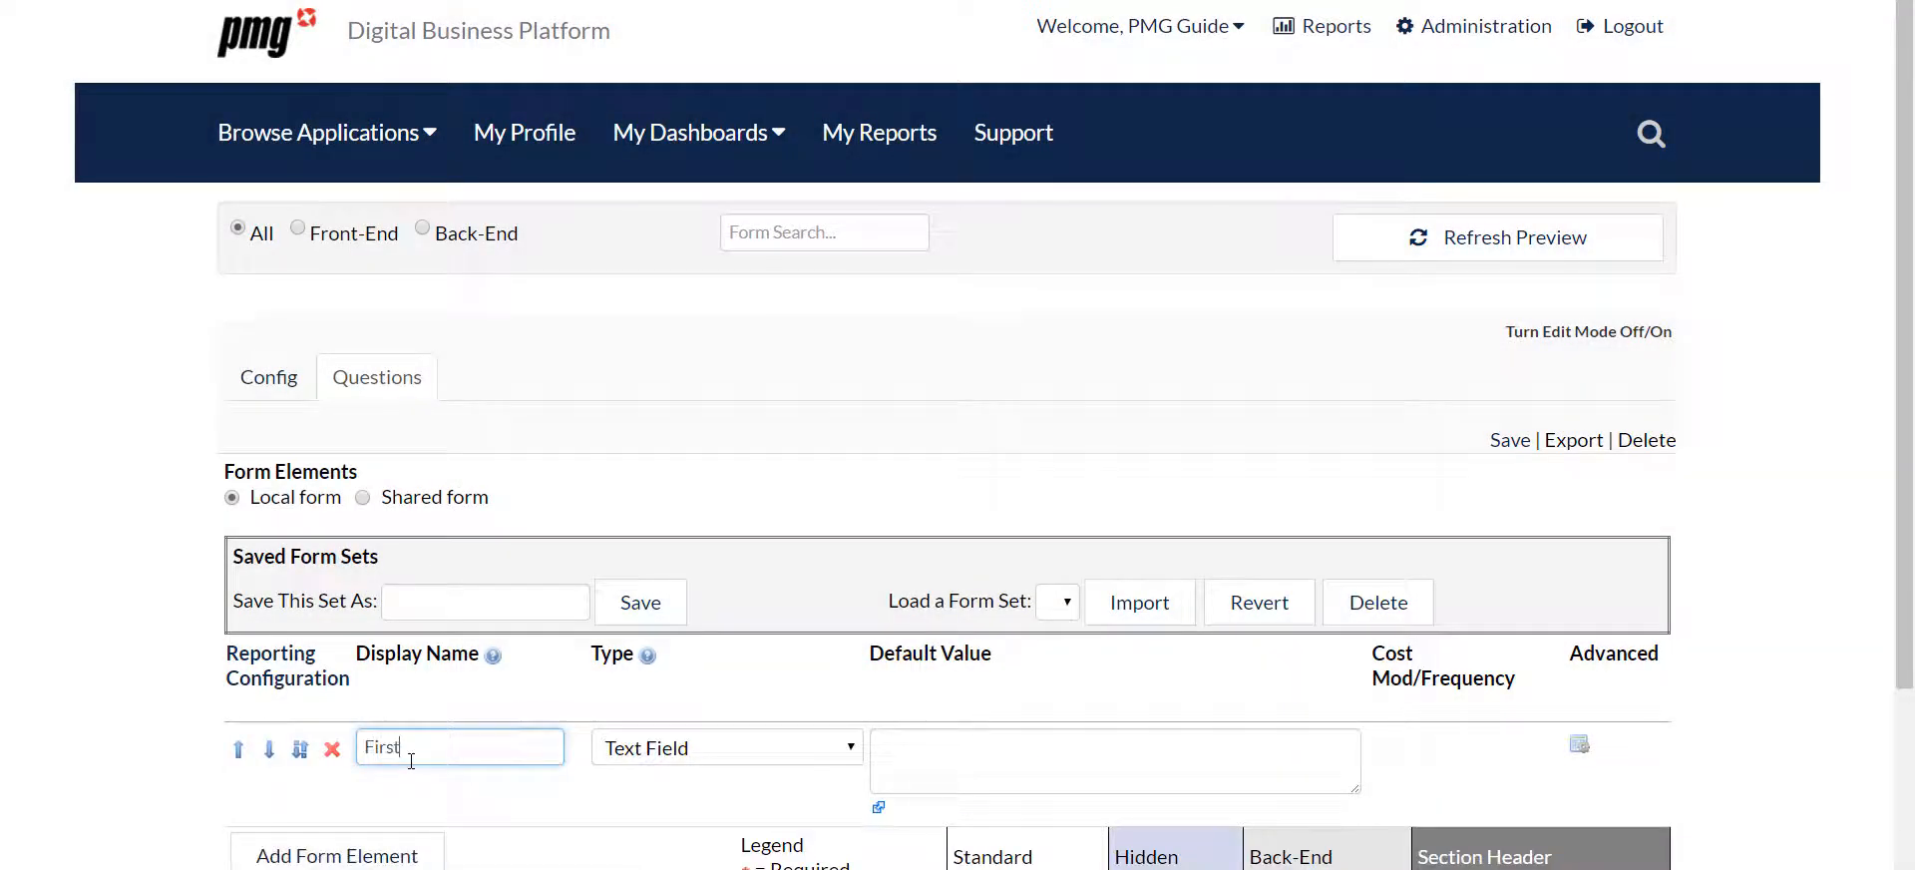
pyautogui.write(' Name')
# Add two more text field questions with the display names Last Name and Email
pyautogui.click(426, 855)
pyautogui.click(428, 856)
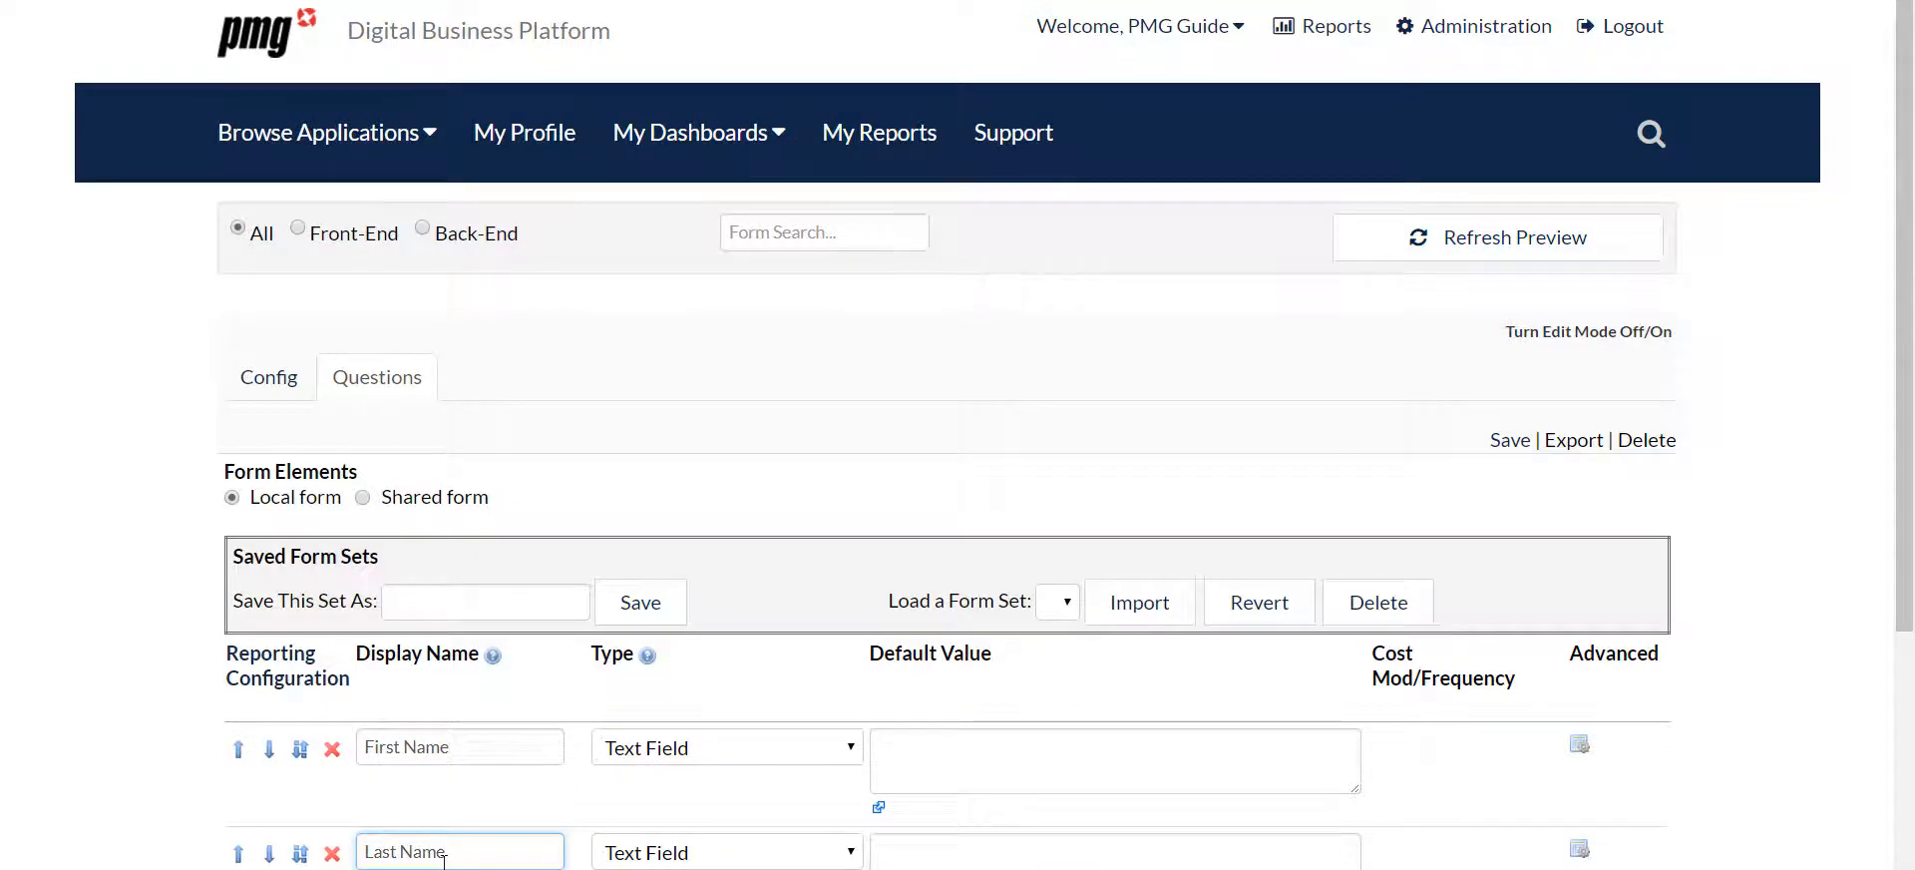
pyautogui.scroll(-3, 439, 852)
pyautogui.click(340, 714)
pyautogui.click(415, 718)
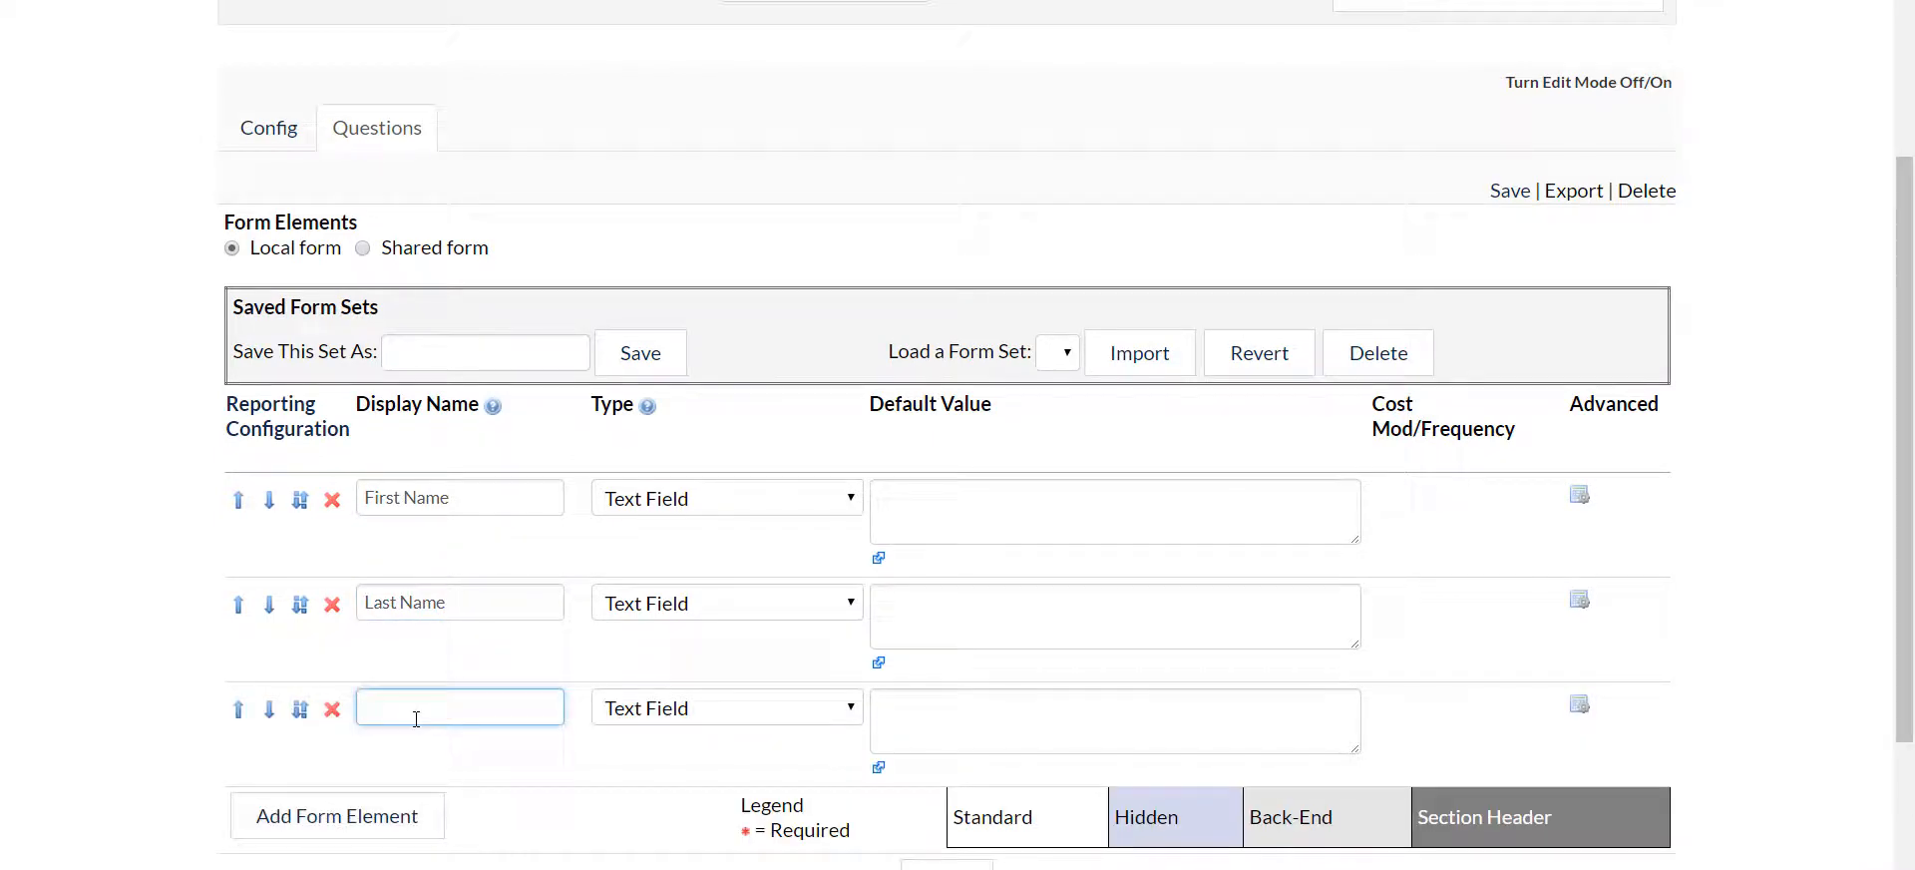
pyautogui.write('Email')
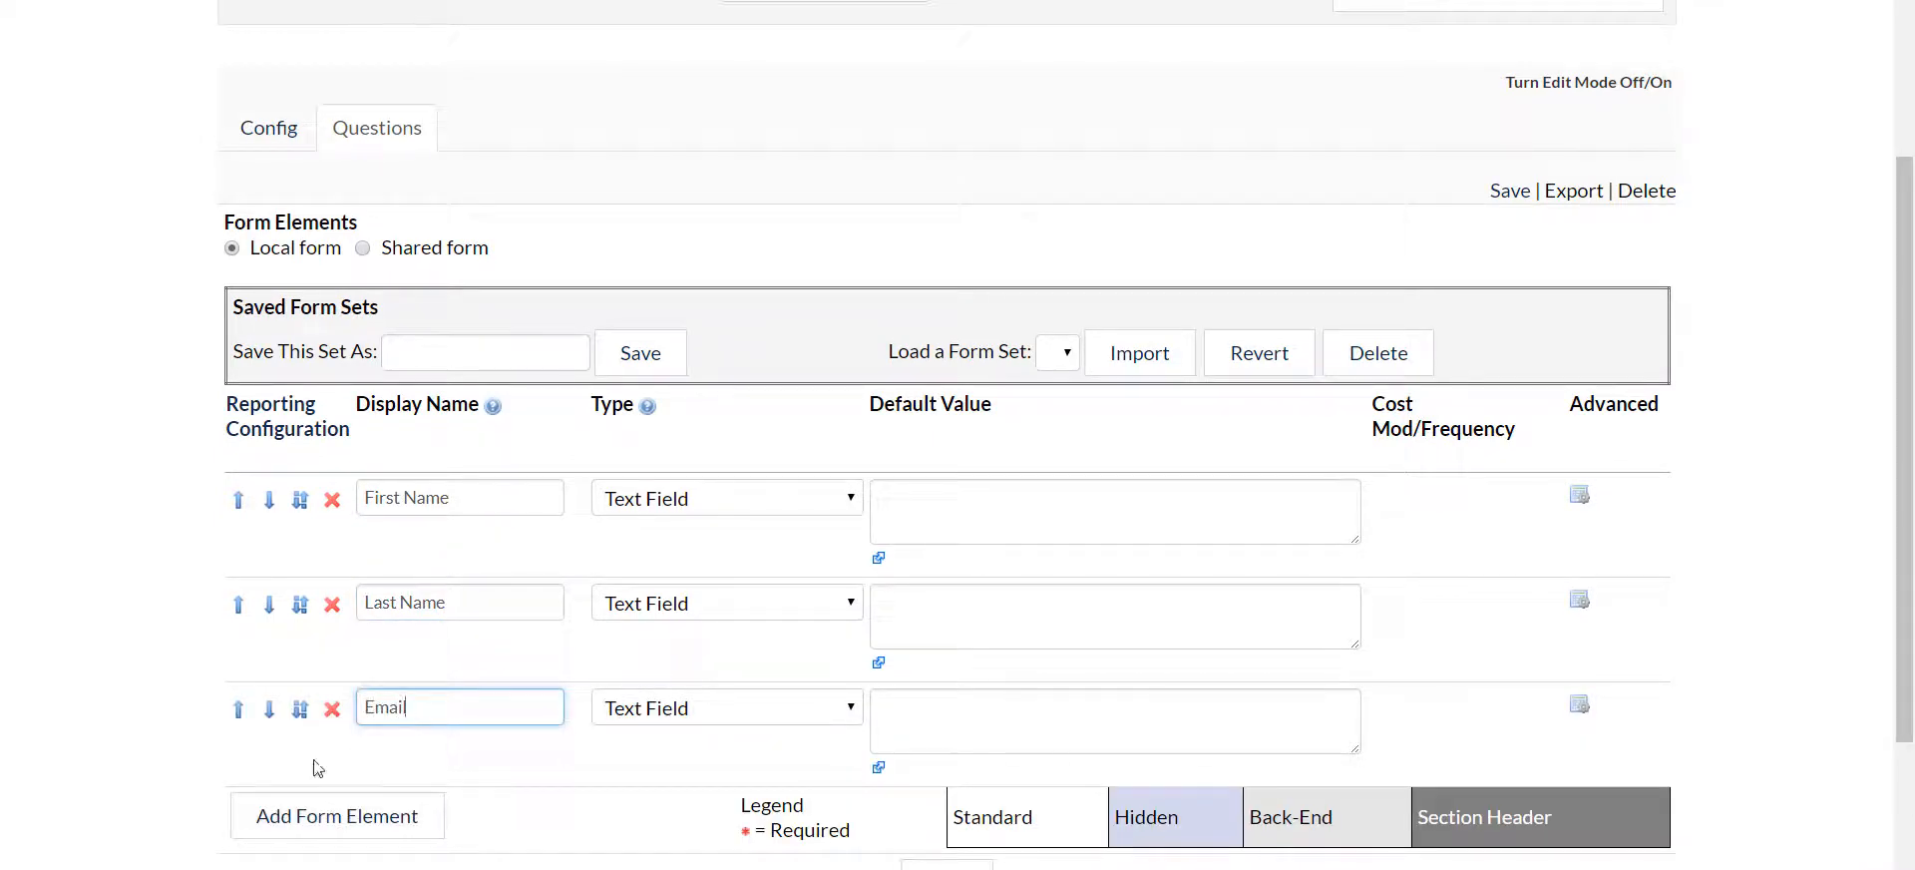
# Add an Active Directory Lookup form element with the display name Manager below the Email question
pyautogui.click(339, 816)
pyautogui.scroll(-3, 436, 762)
pyautogui.click(645, 583)
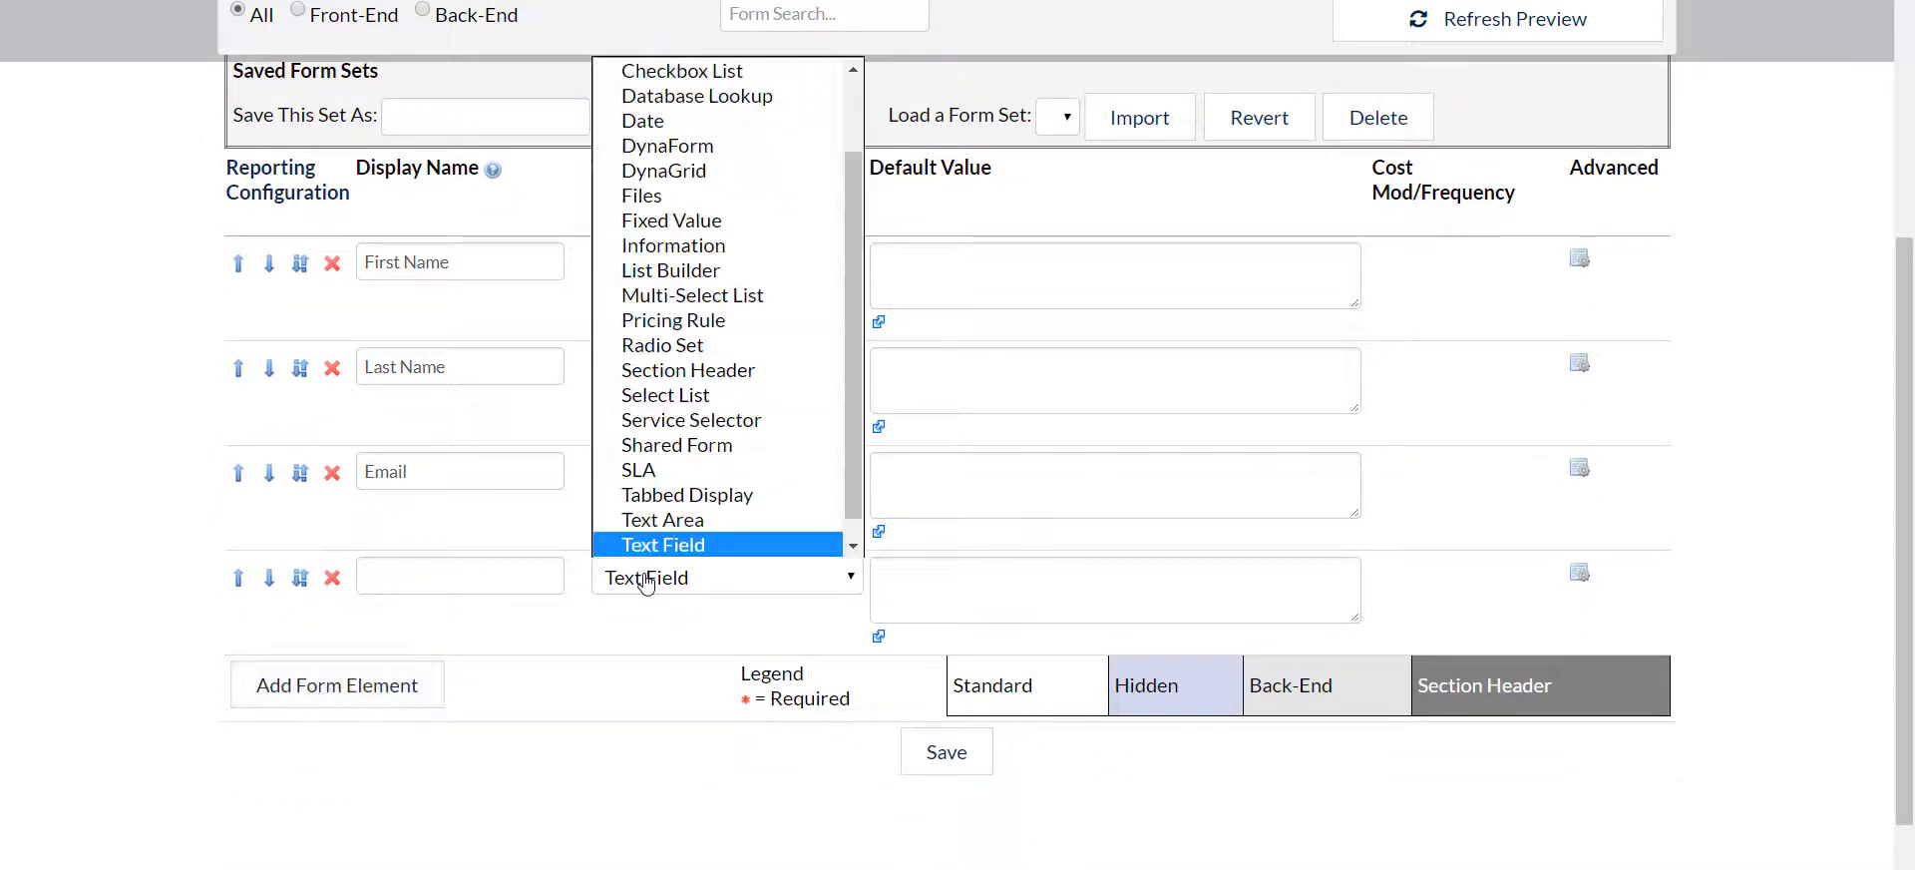
pyautogui.scroll(1, 703, 478)
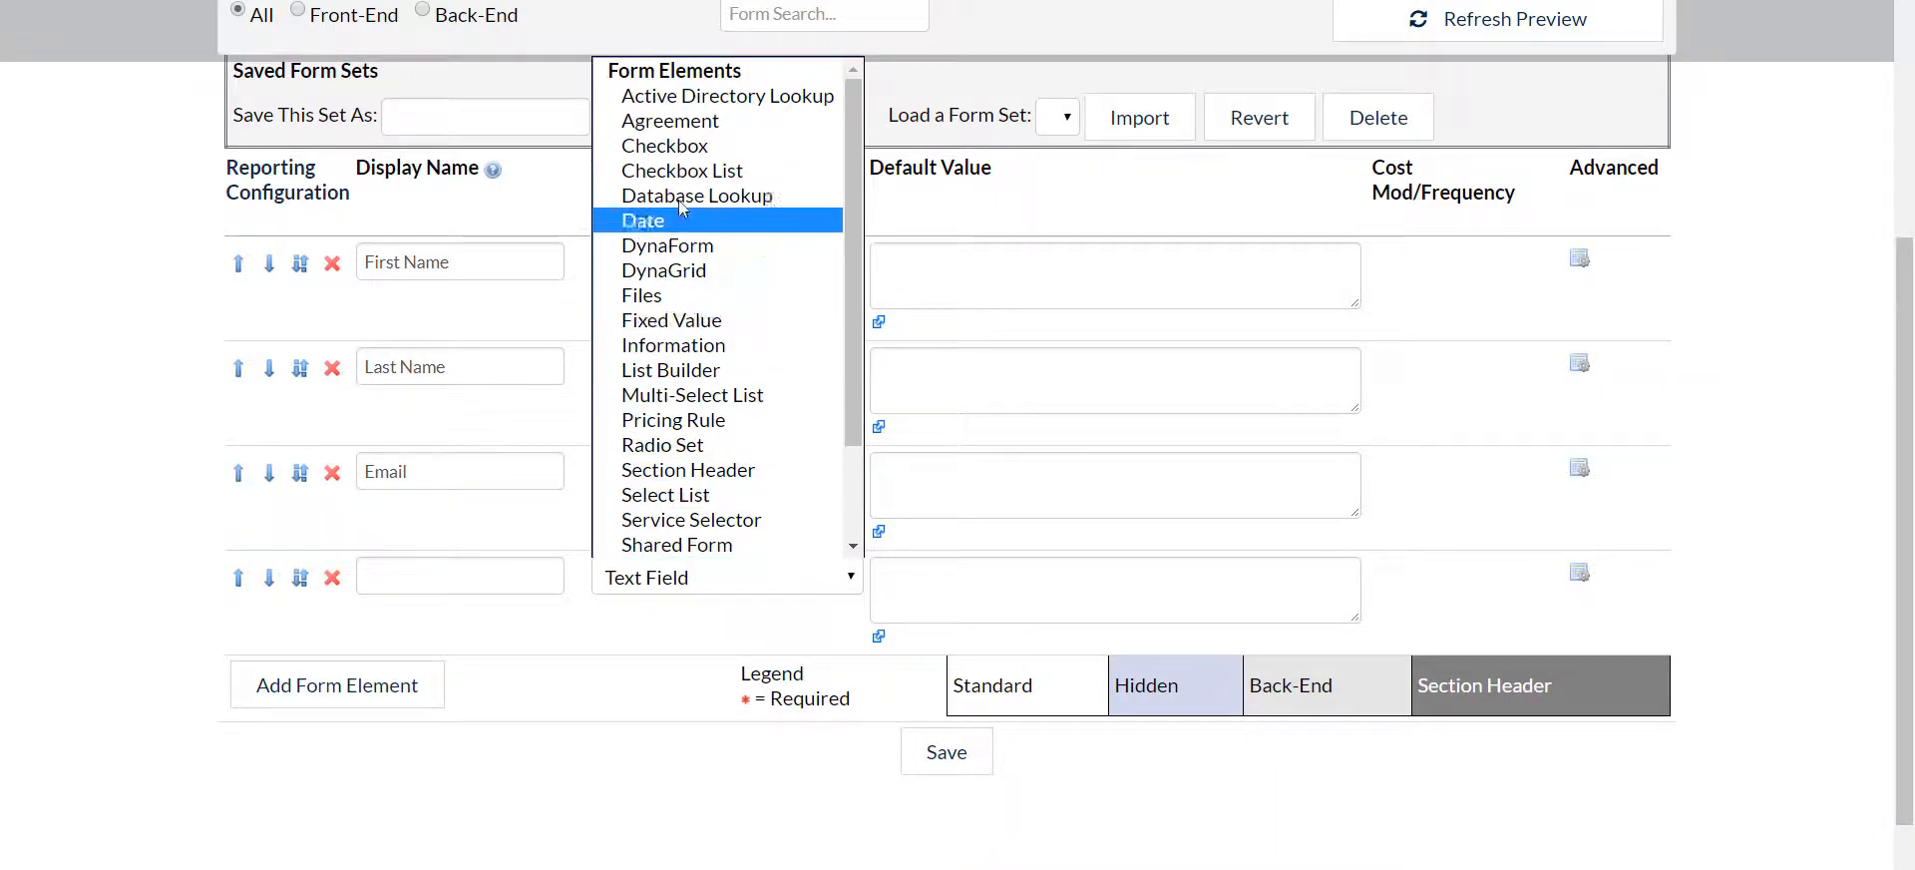
pyautogui.click(663, 97)
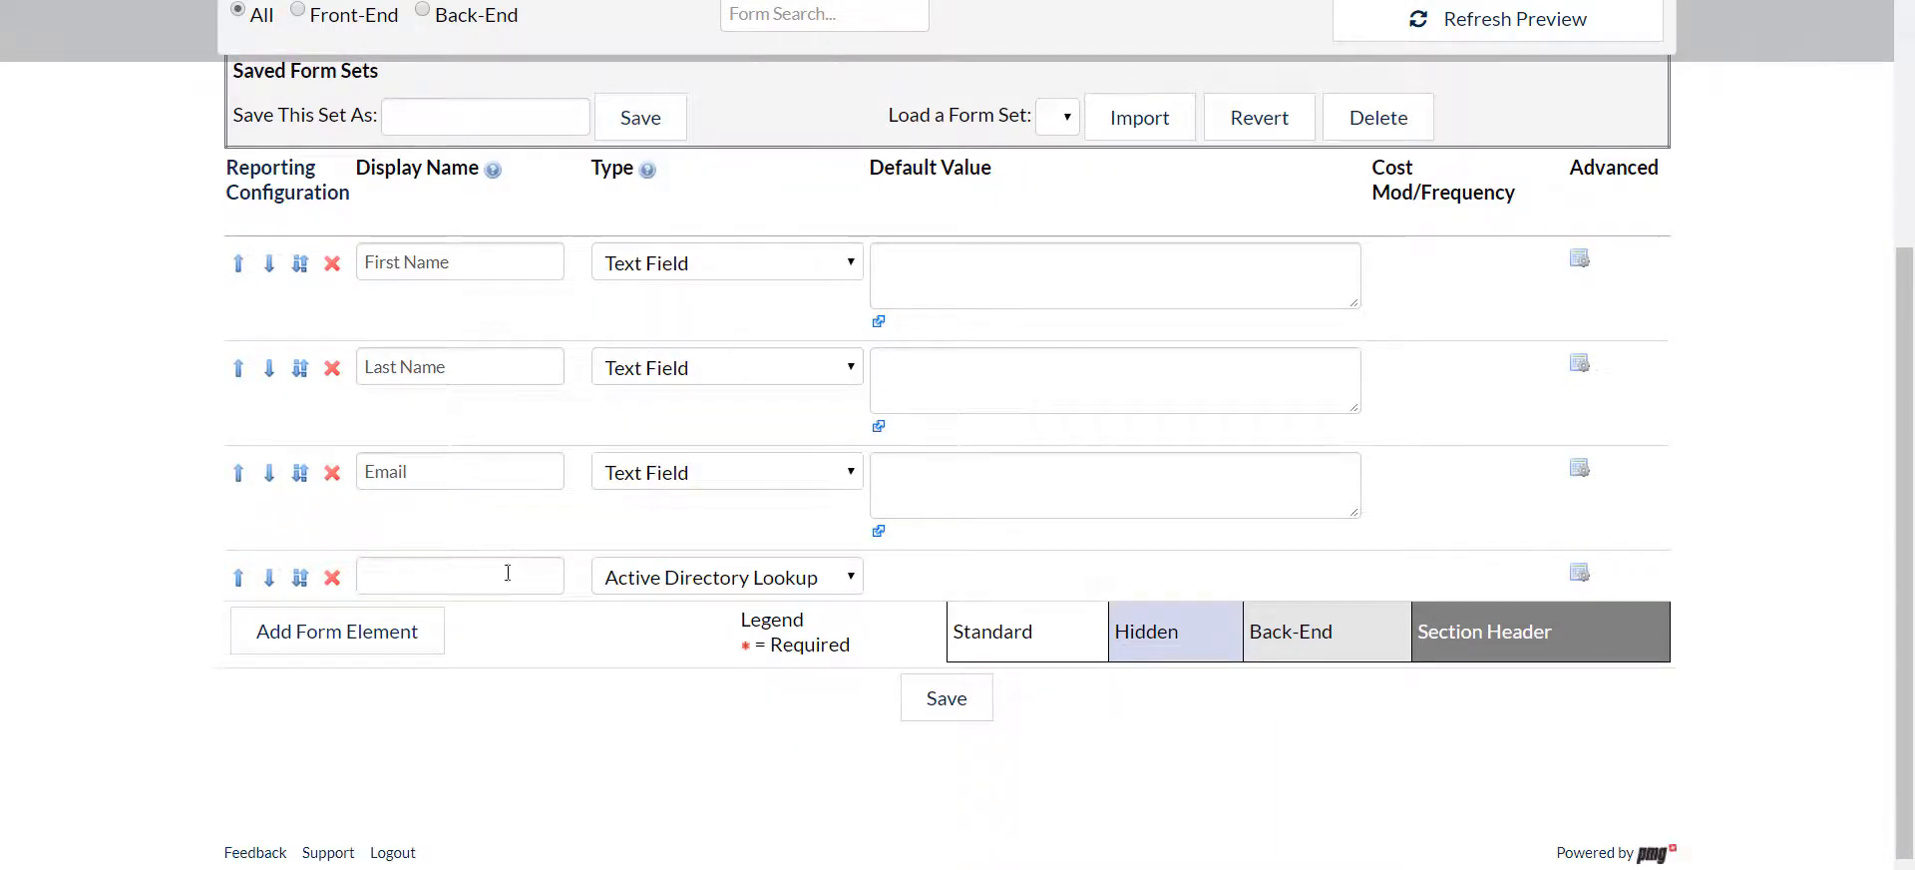
pyautogui.click(470, 567)
pyautogui.write('Ma')
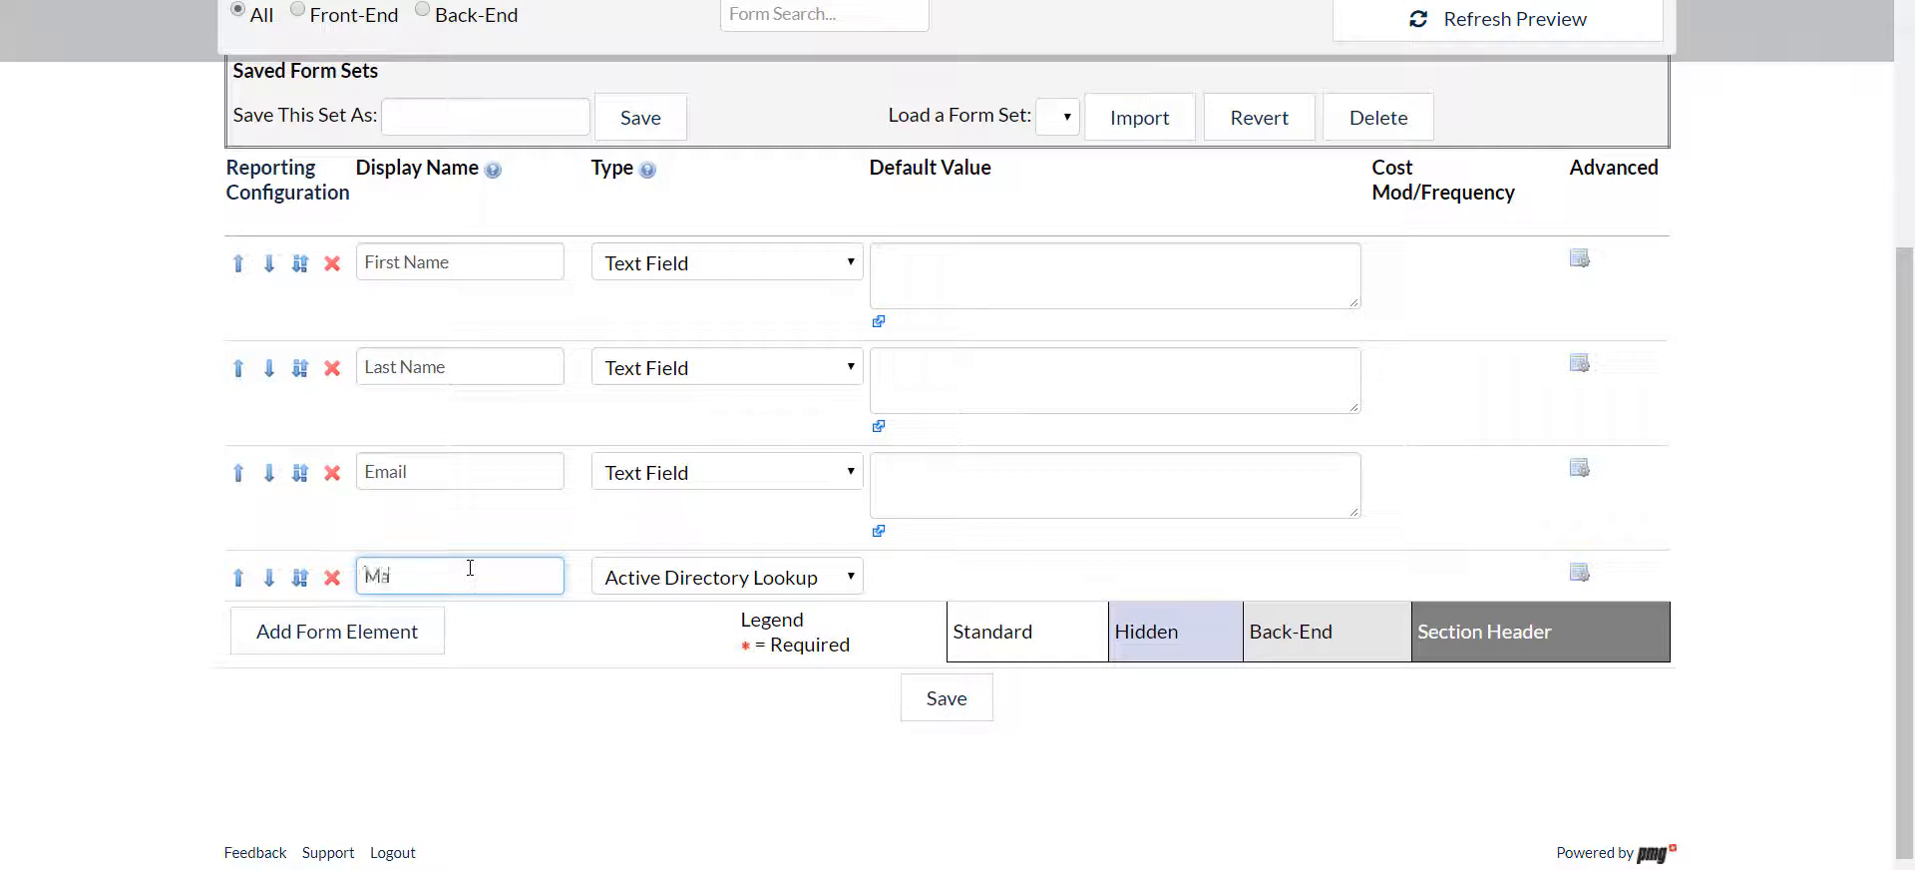
pyautogui.write('nager')
# Add a Date form element with the display name Start Date below the Manager question
pyautogui.click(319, 630)
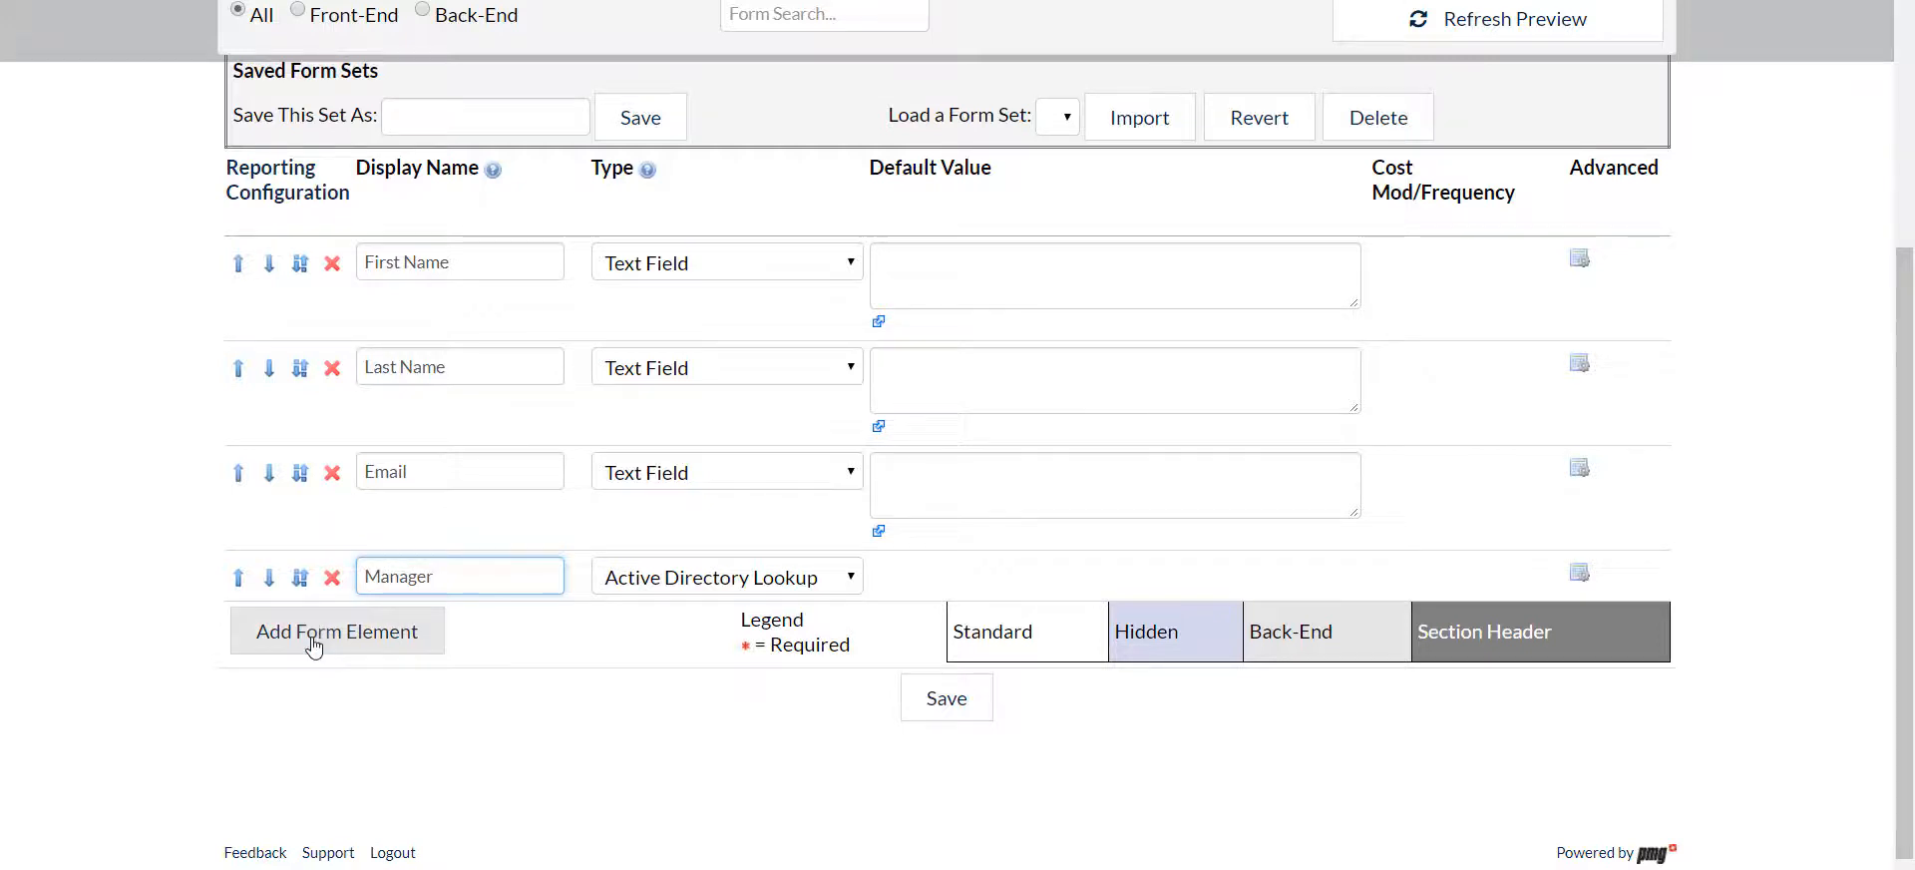
pyautogui.click(668, 631)
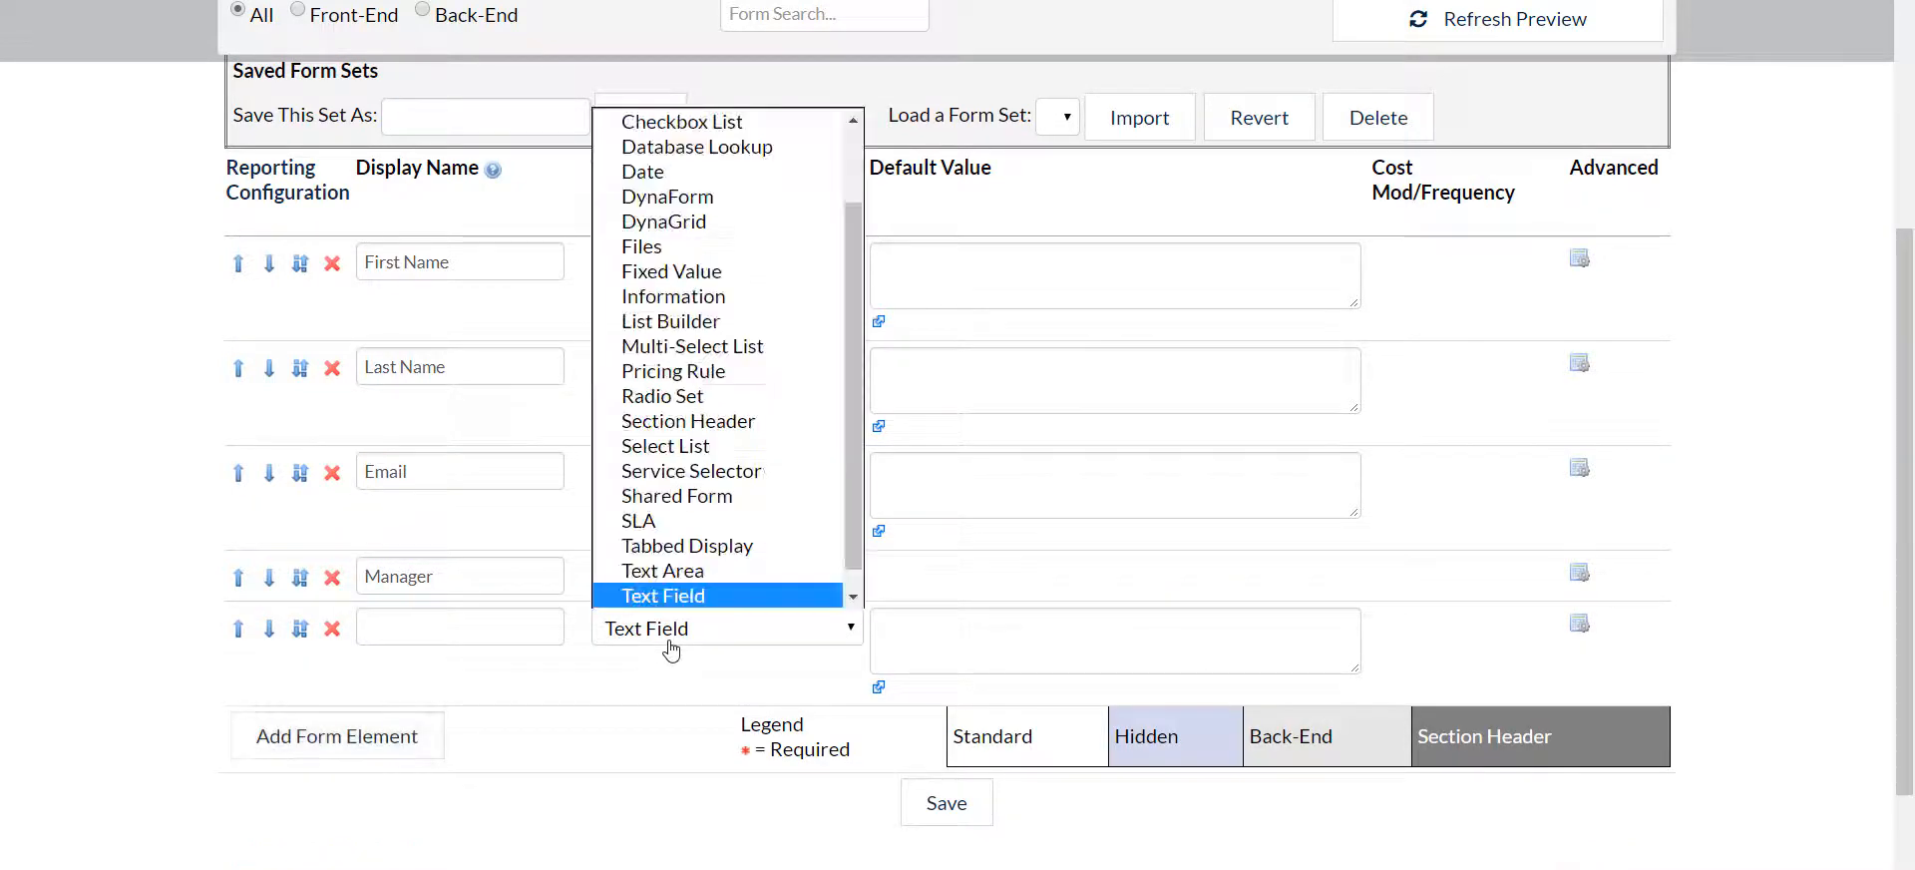
pyautogui.click(630, 172)
pyautogui.click(471, 614)
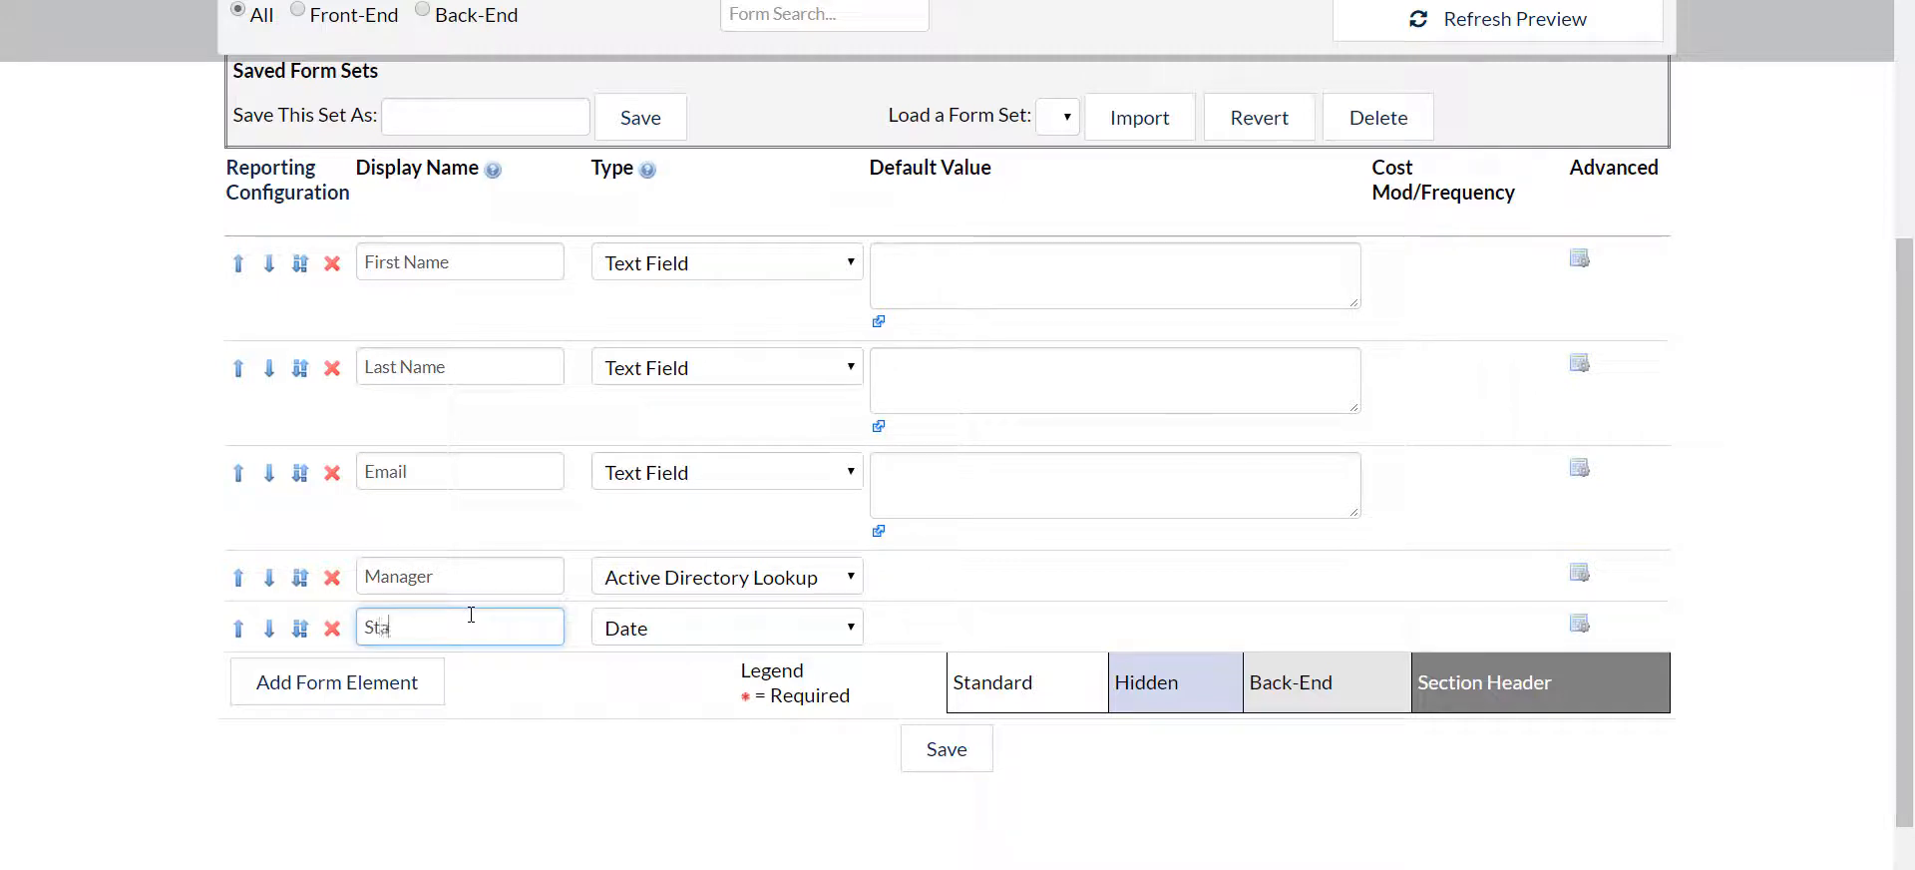
pyautogui.write('Start Date')
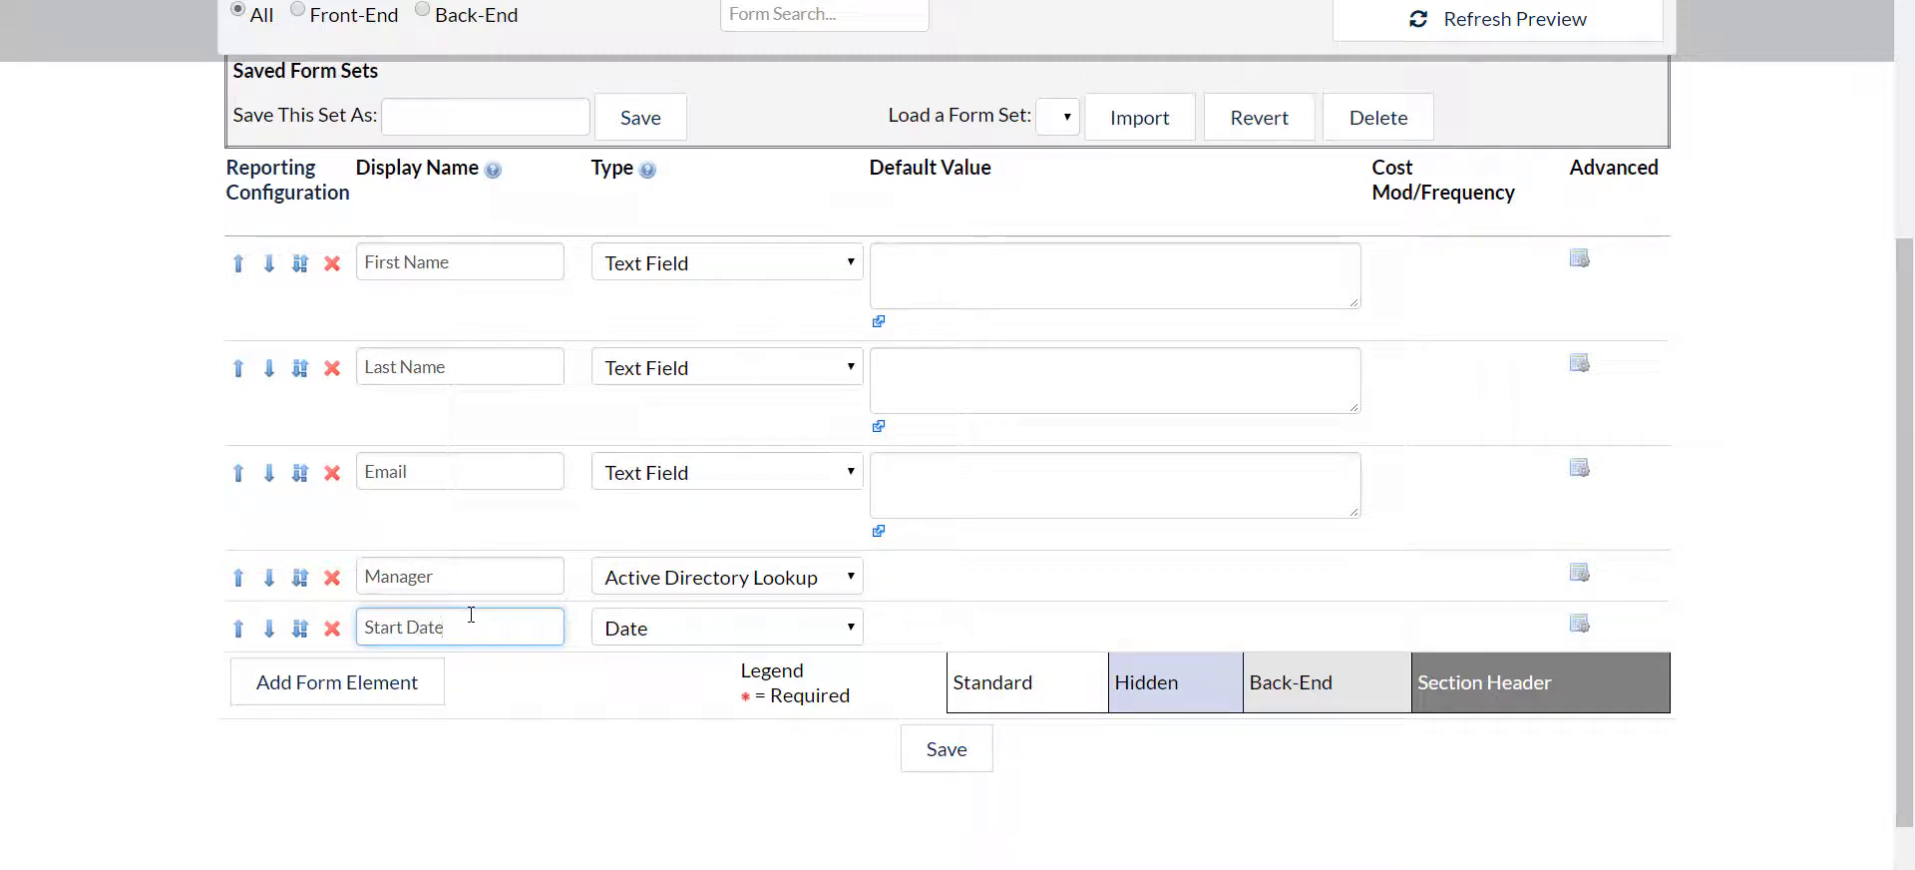
# Add another Date form element with the display name End Date below Start Date
pyautogui.click(402, 679)
pyautogui.click(638, 680)
pyautogui.click(648, 223)
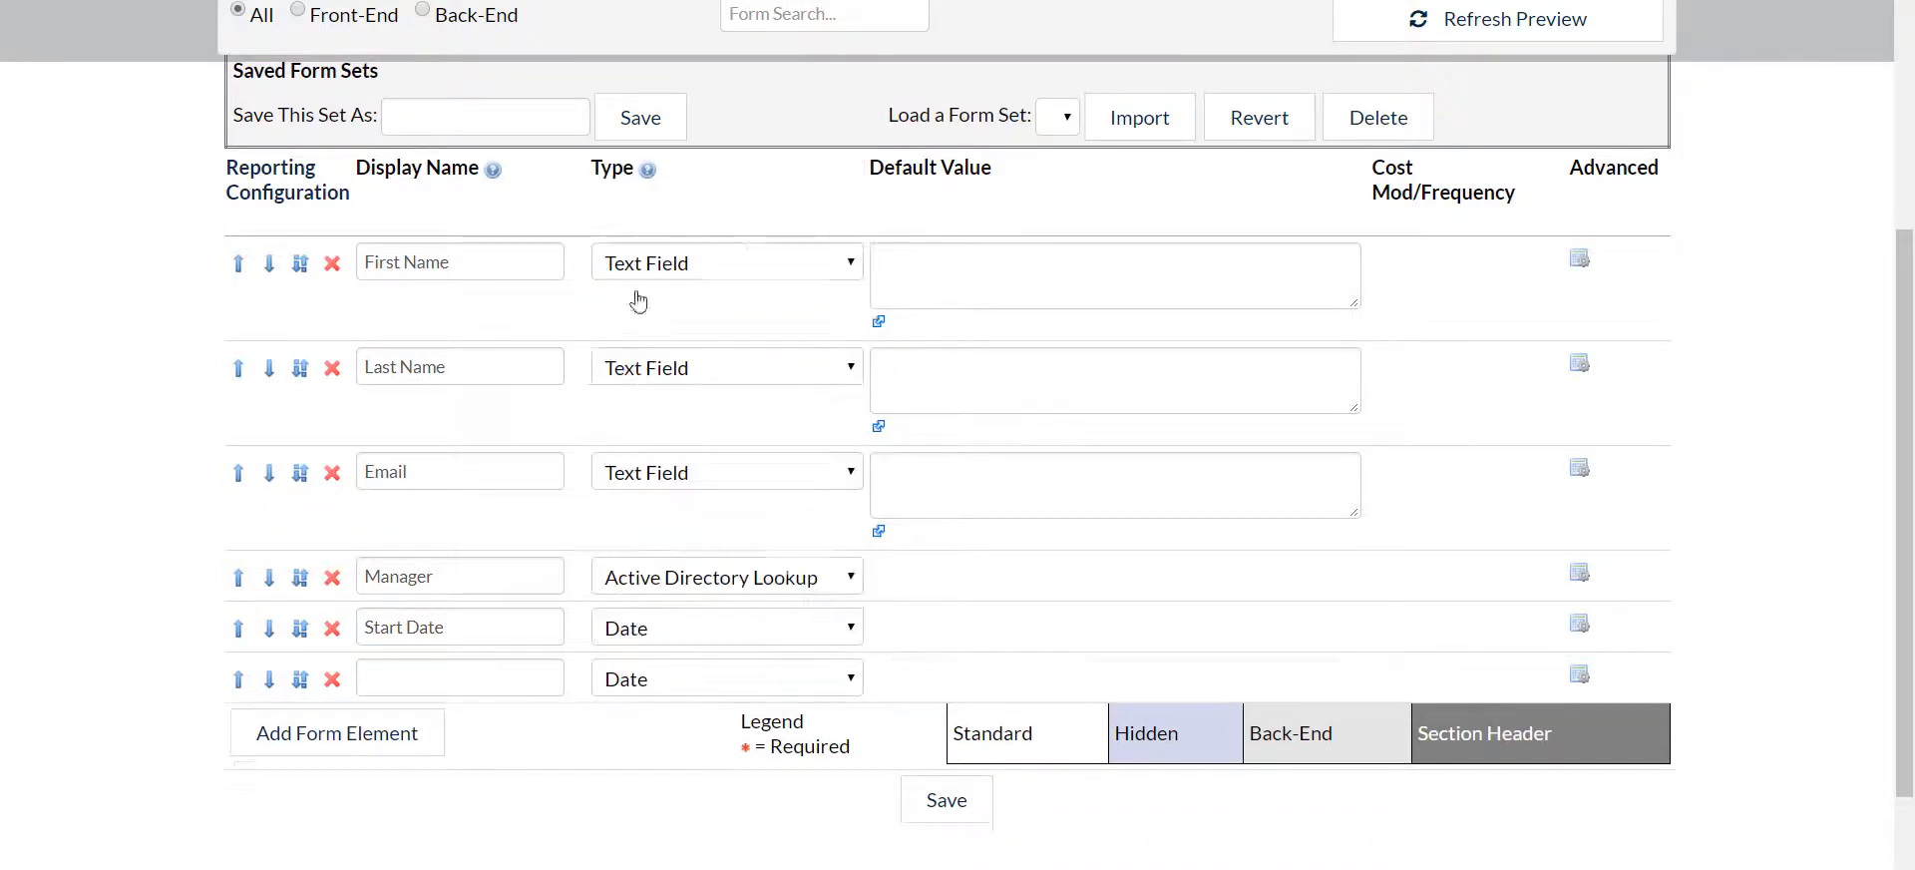
pyautogui.click(443, 672)
pyautogui.write('End Date')
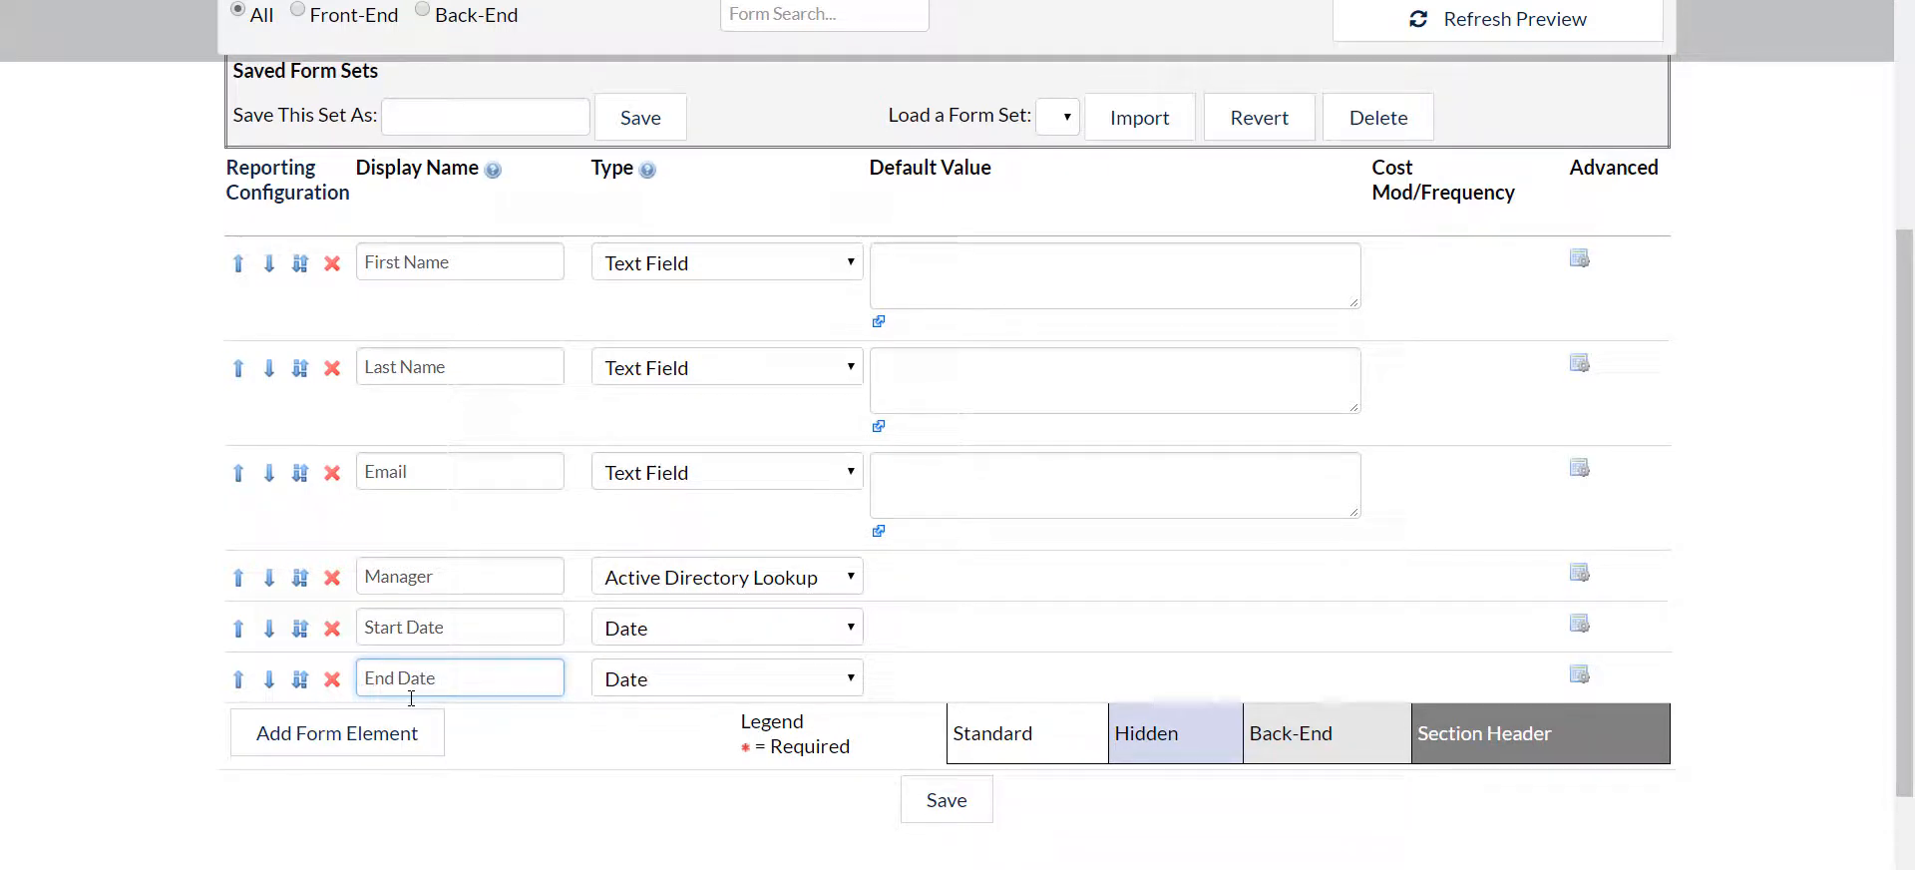
# Add a Select List form element with the display name Role below End Date
pyautogui.click(368, 740)
pyautogui.click(670, 743)
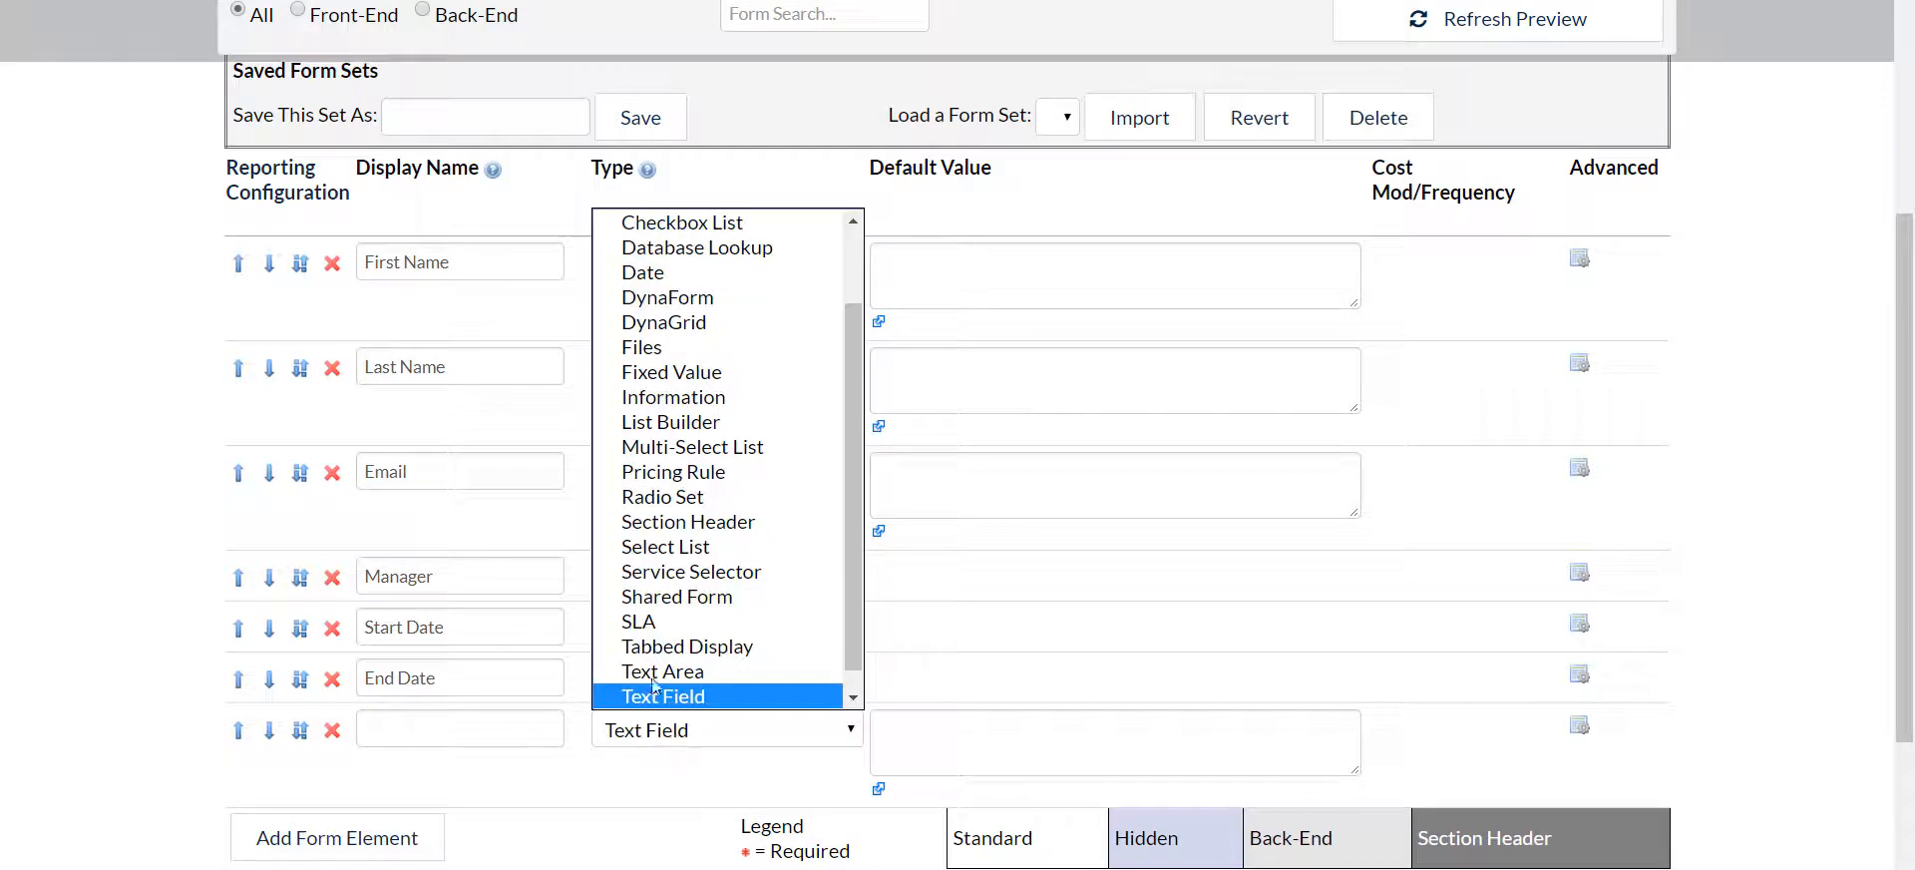
pyautogui.click(668, 543)
pyautogui.click(445, 731)
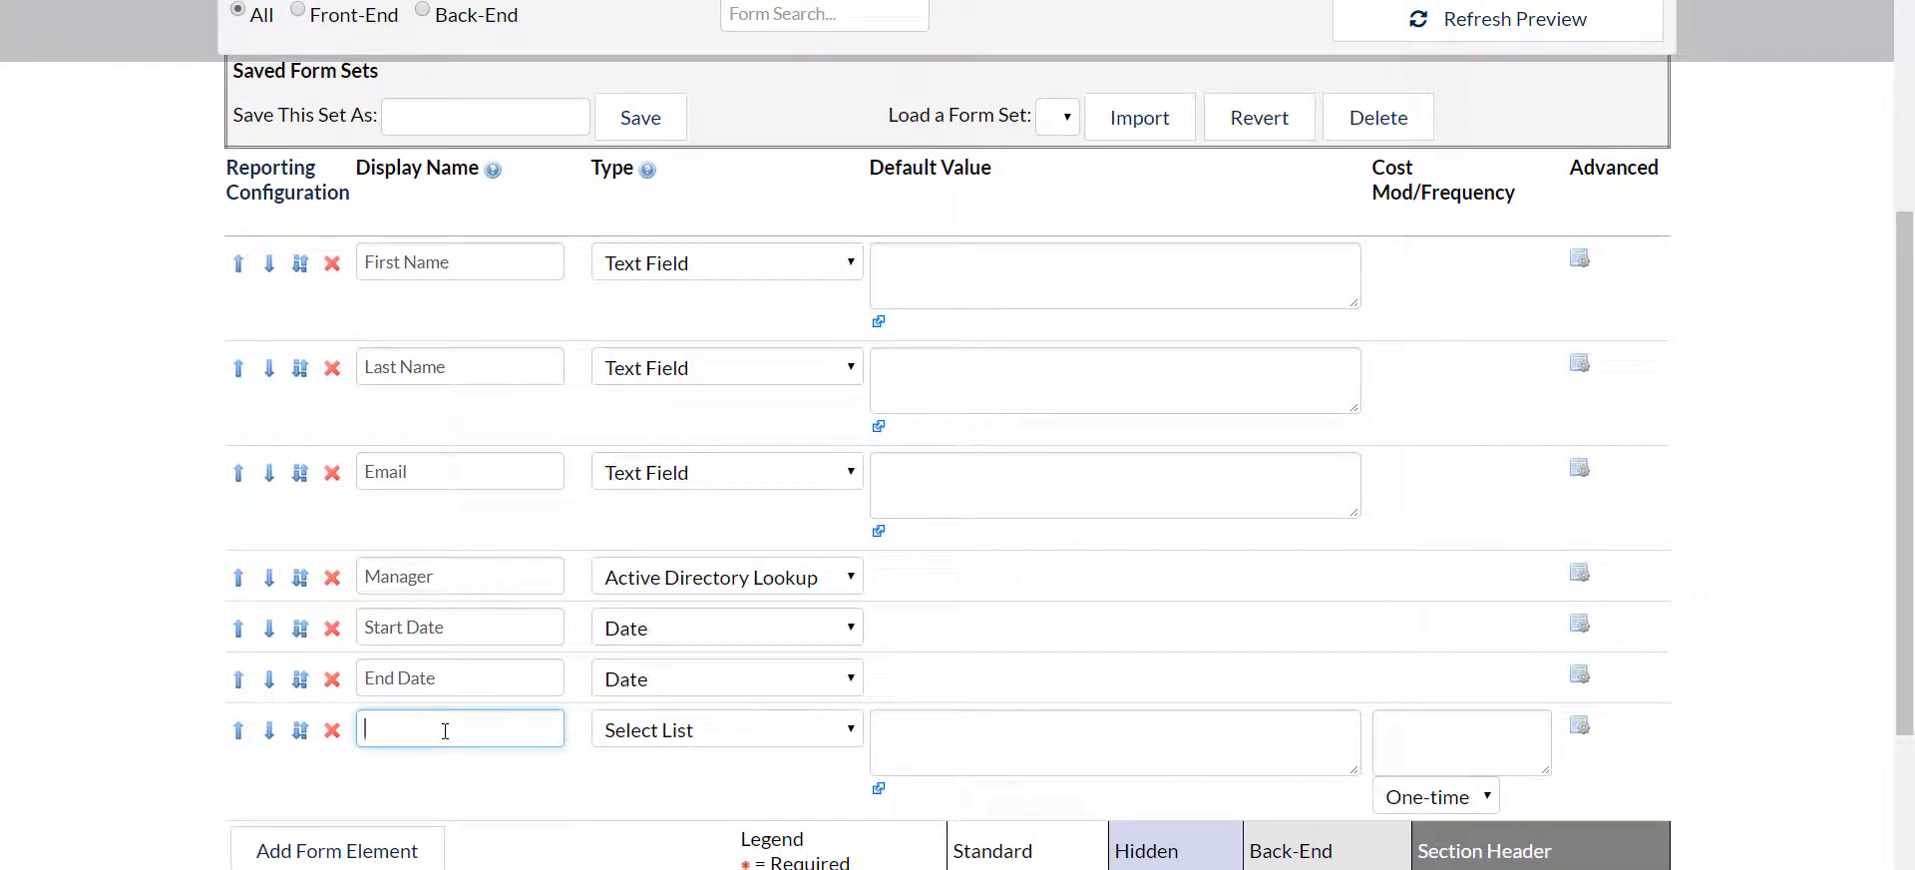
pyautogui.write('Role')
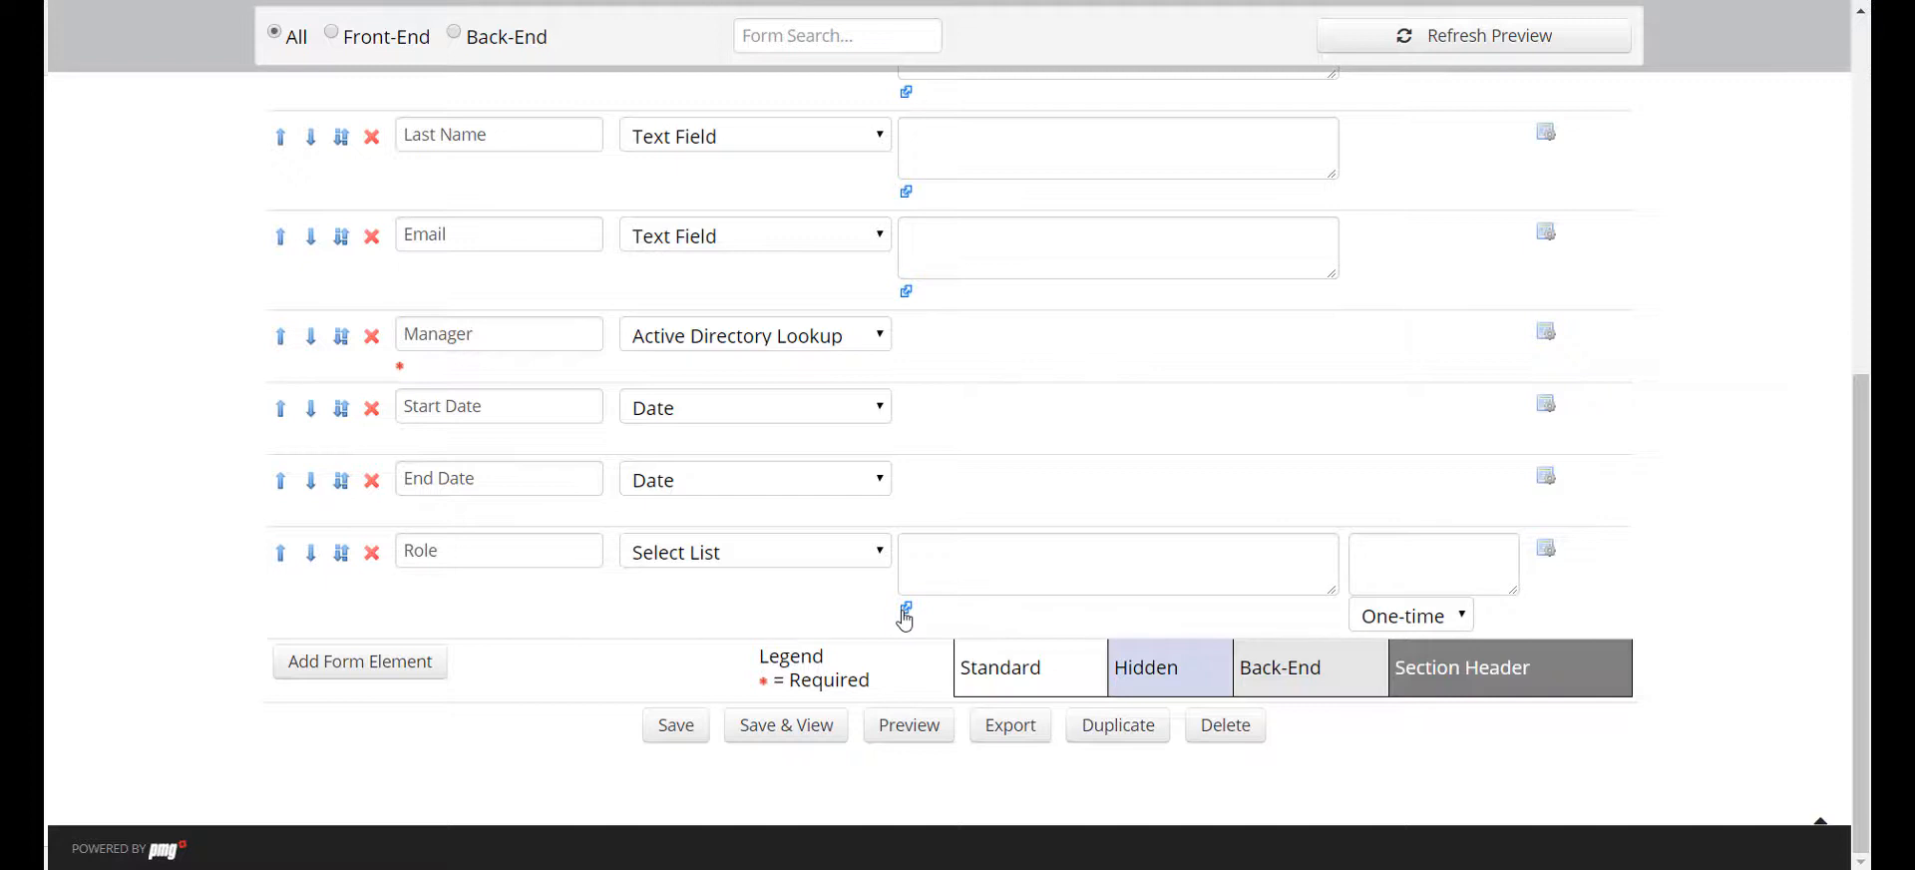
# Set the Role list's default value to come from the PMG Custom Data source with the query "Select RoleName from Roles"
pyautogui.click(904, 611)
pyautogui.click(957, 478)
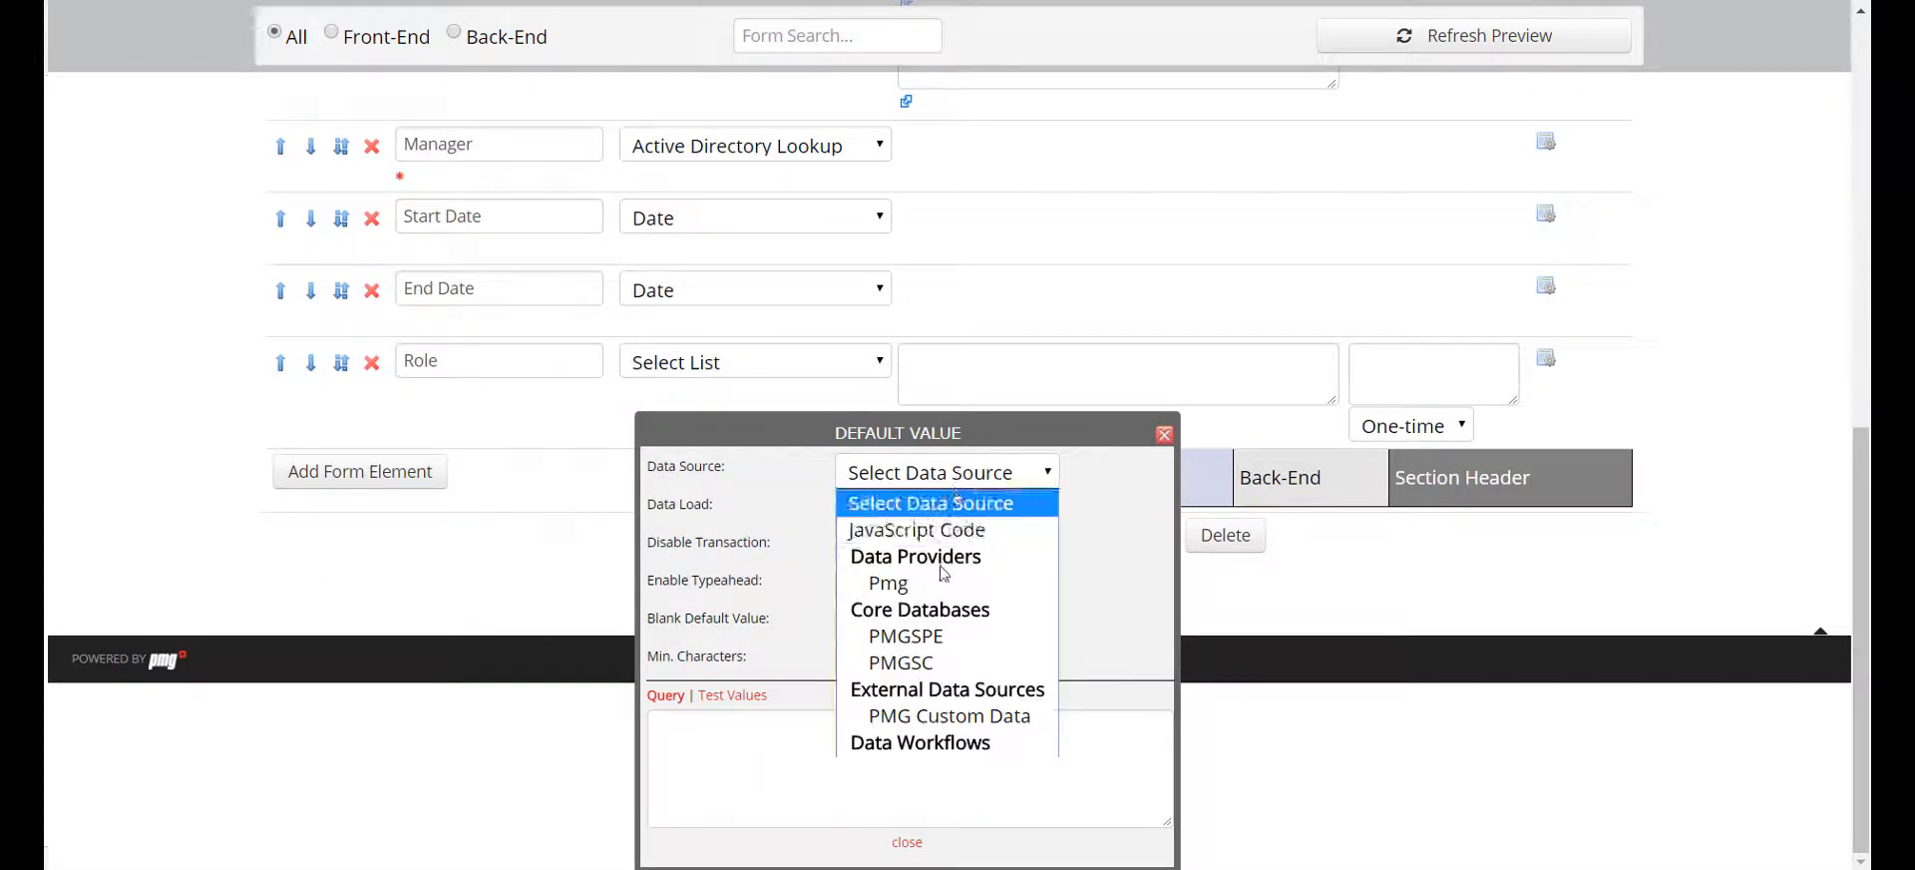
pyautogui.click(959, 716)
pyautogui.click(887, 749)
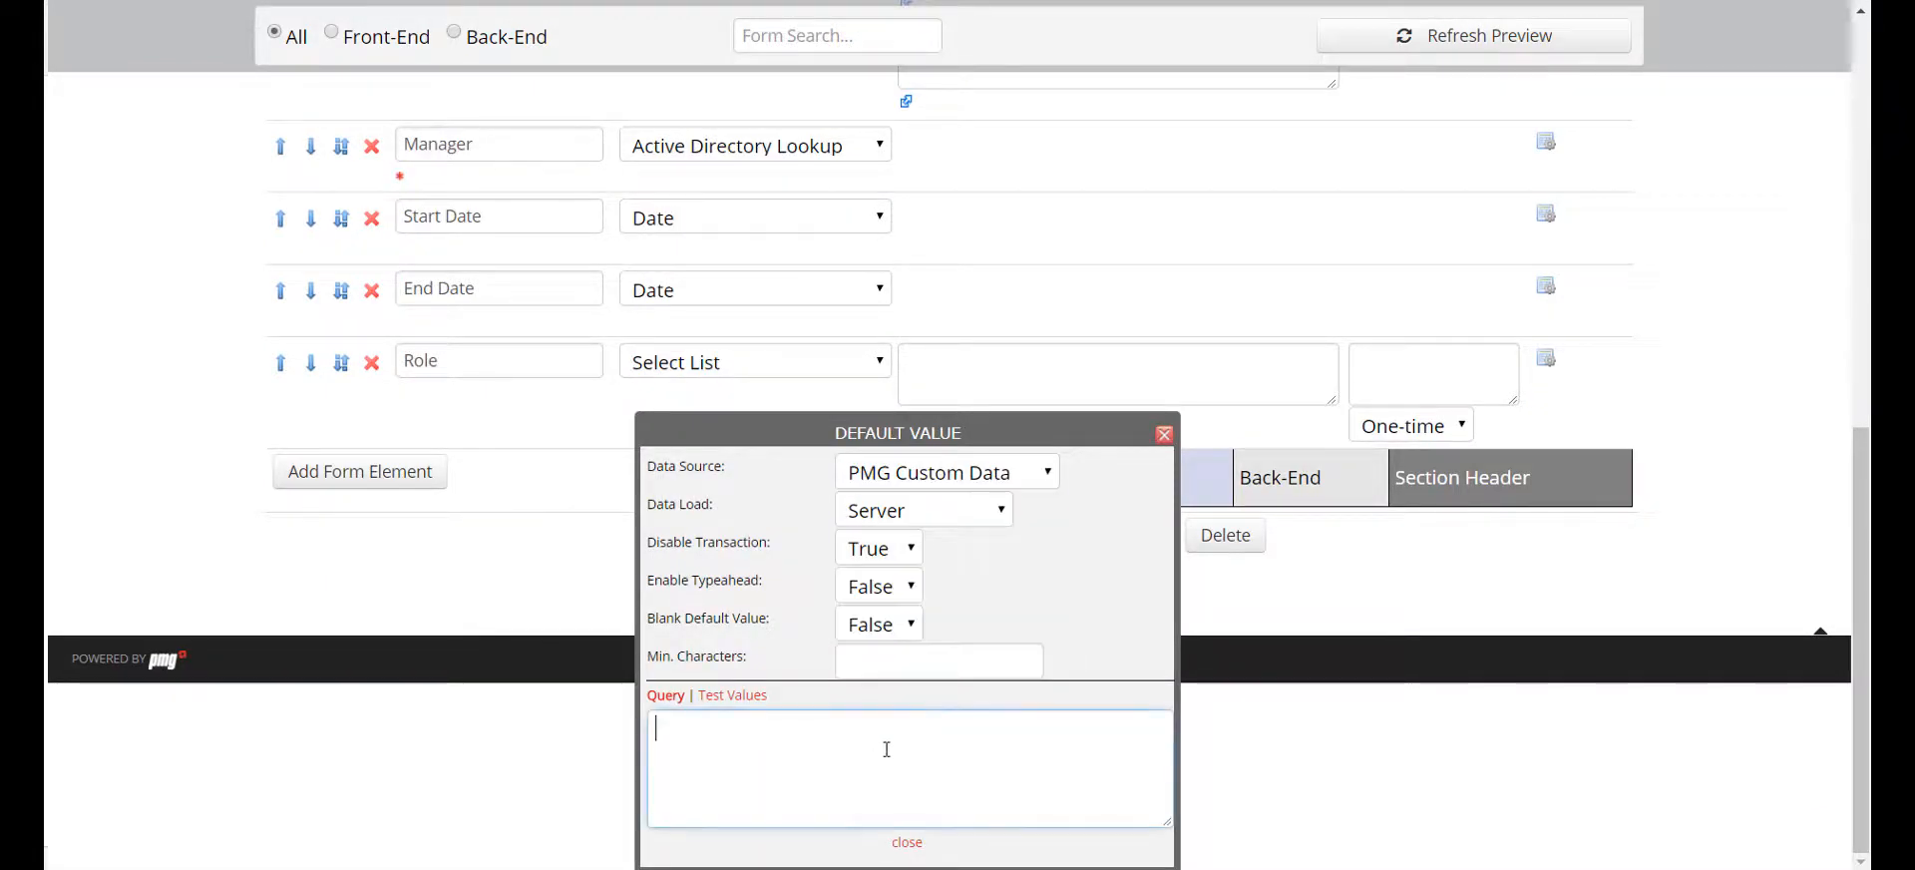
pyautogui.write('Se')
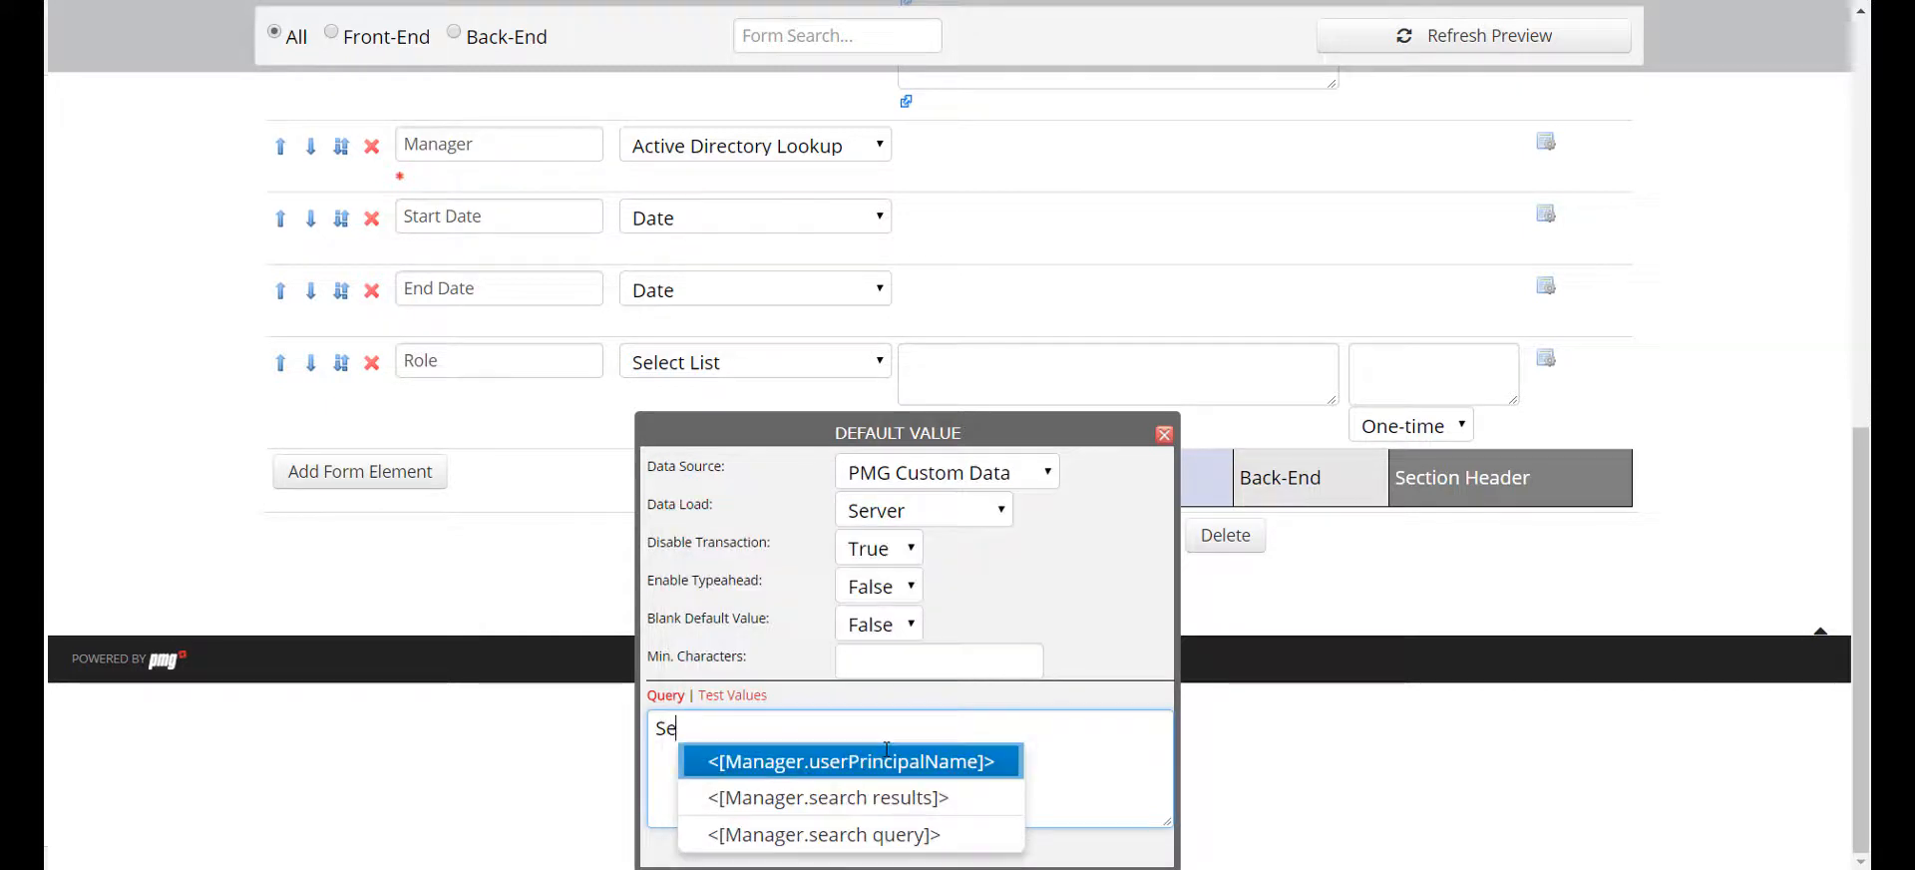
pyautogui.write('lect RoleNa')
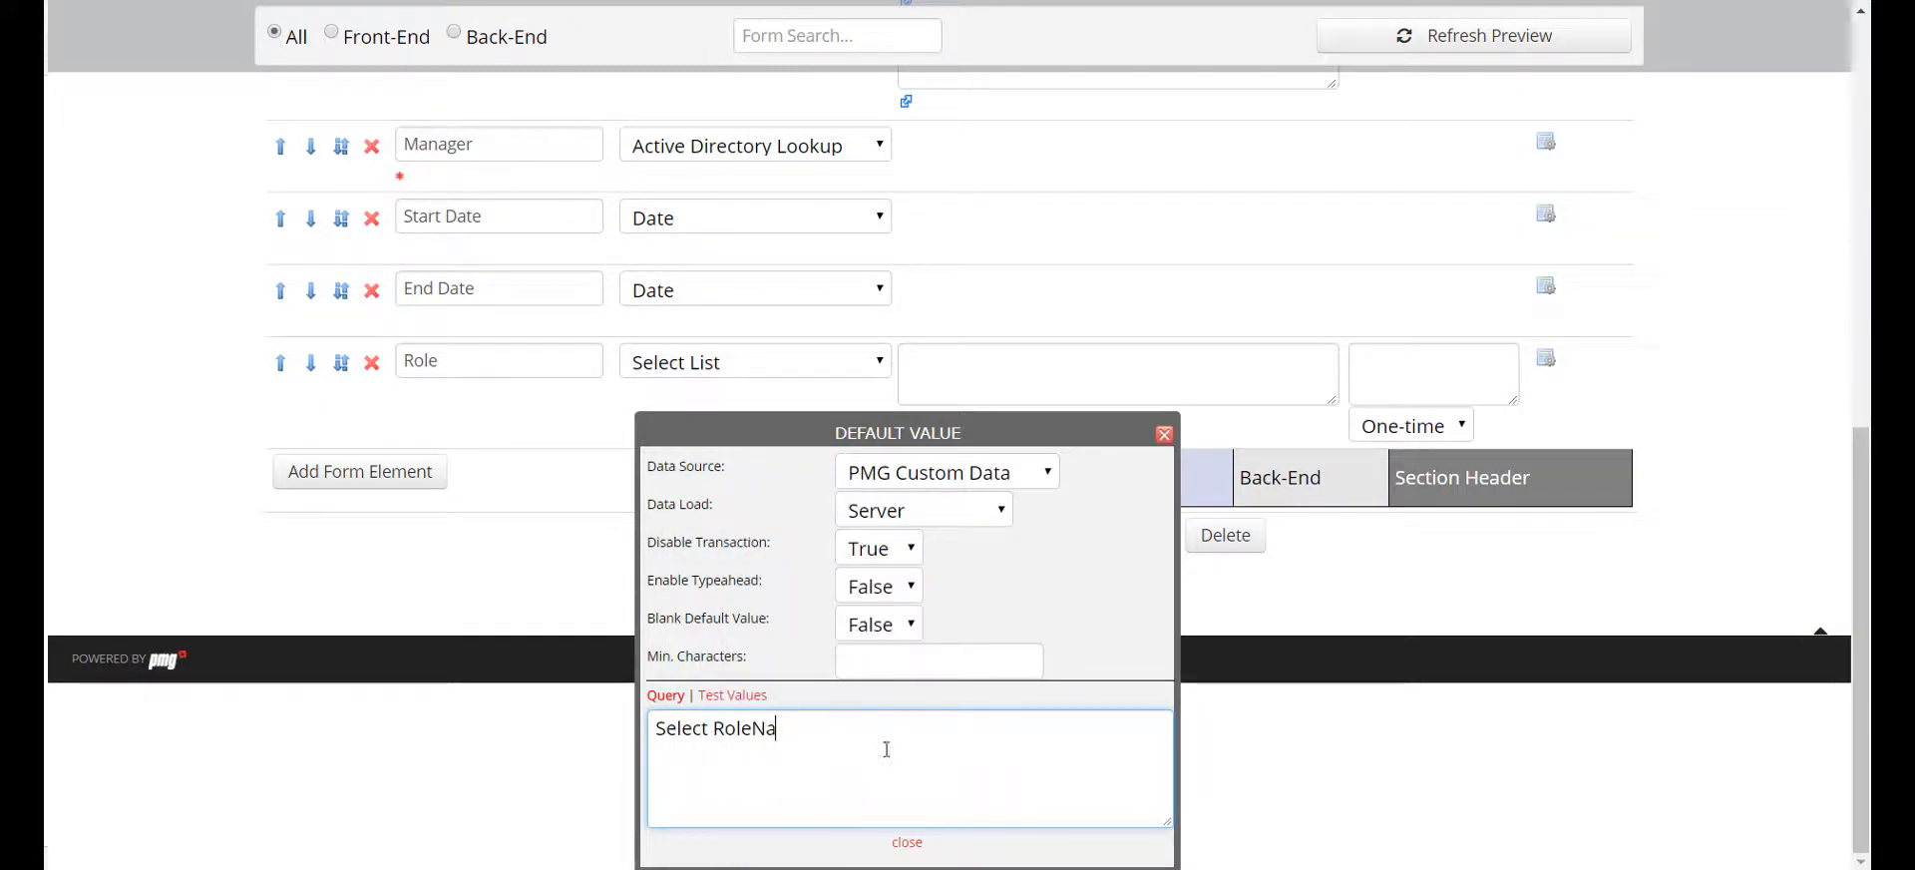
pyautogui.write('me from Roles')
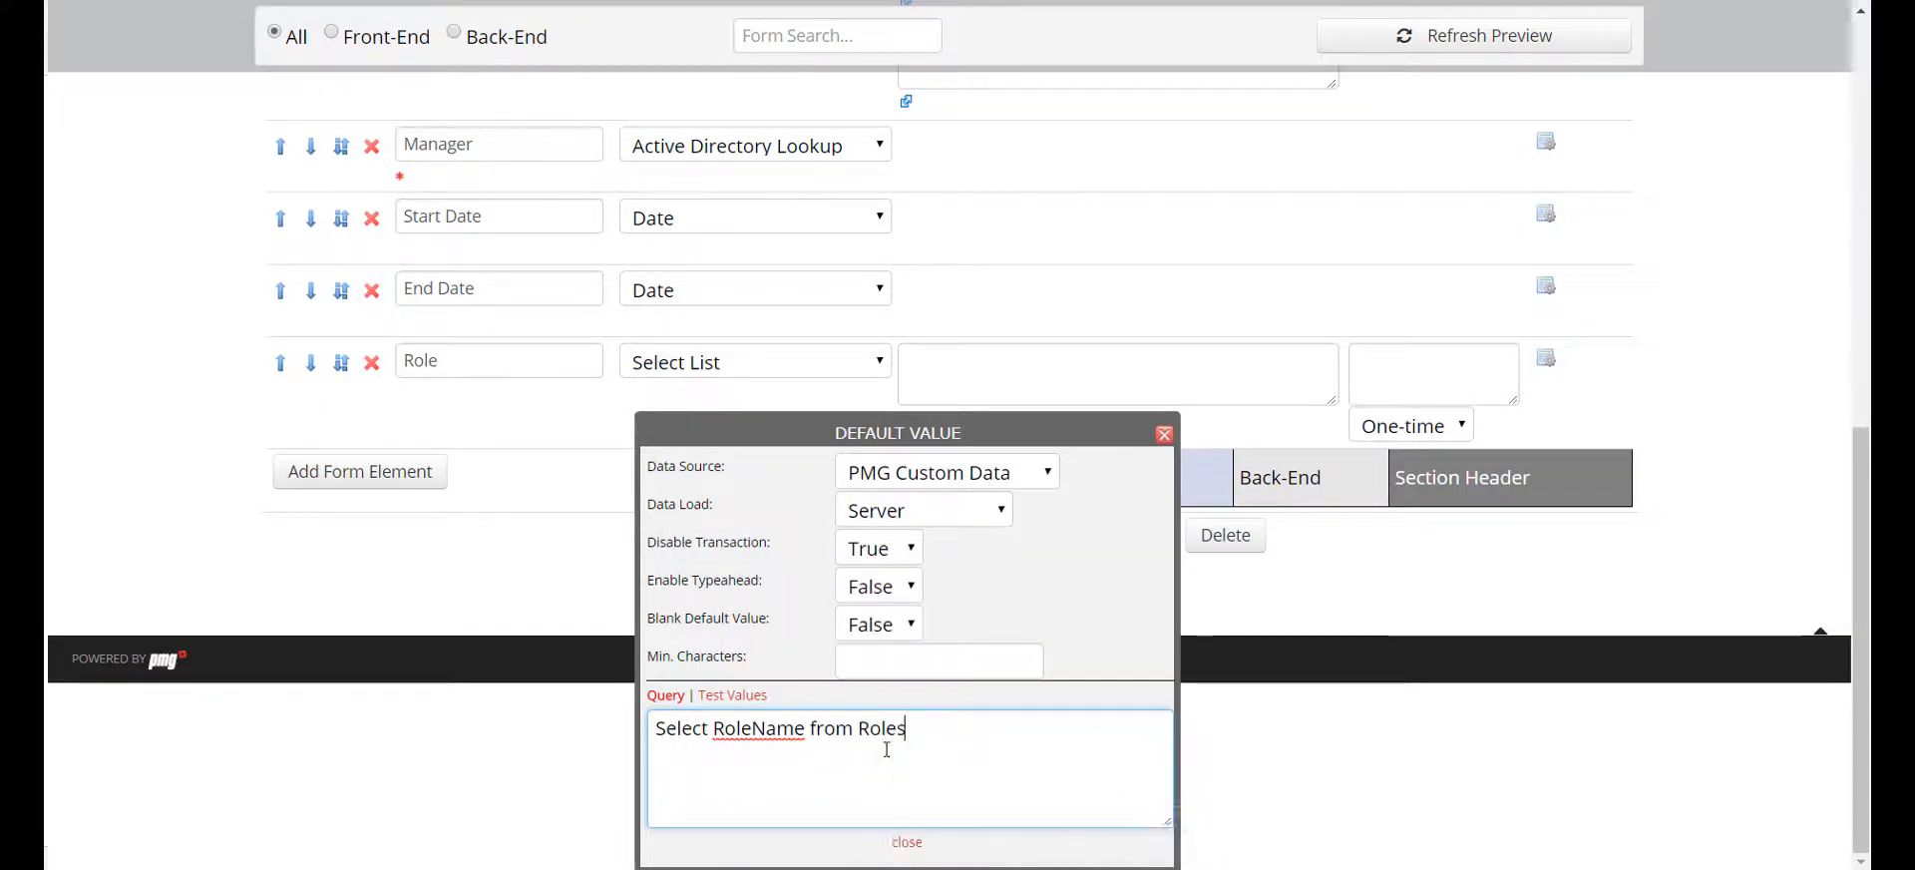
# Close the Role list's default value settings and look over the New Contractor form down to the Role question
pyautogui.click(904, 843)
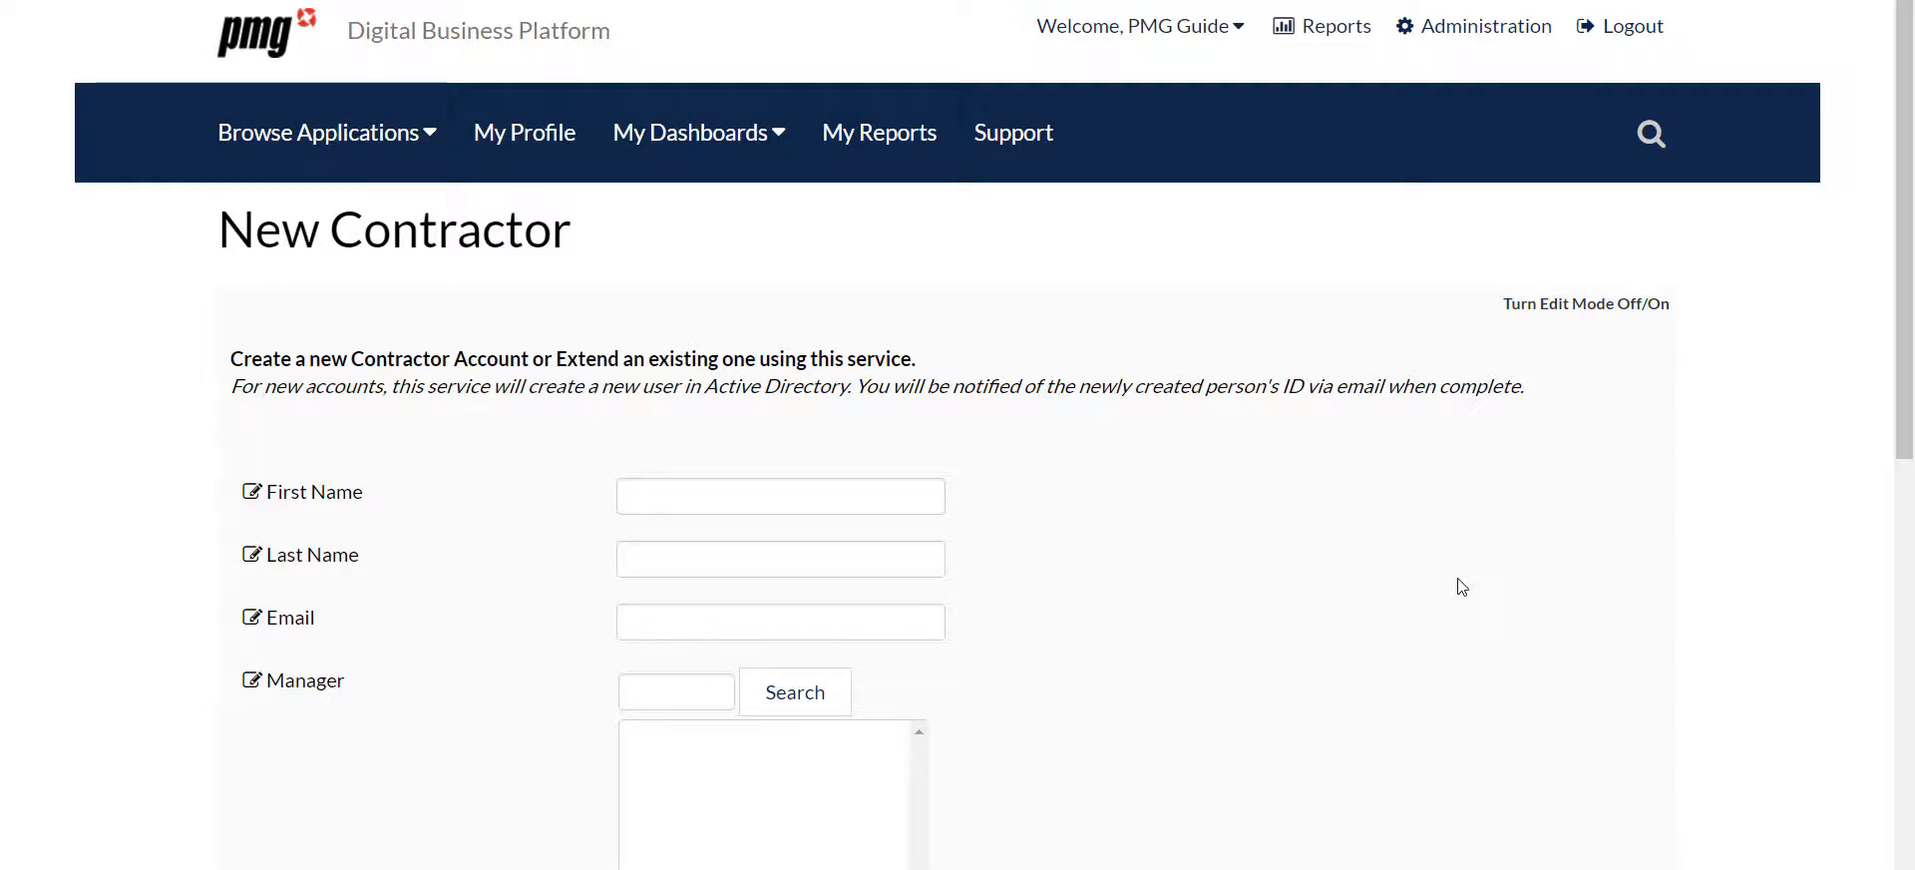
pyautogui.scroll(-7, 1461, 587)
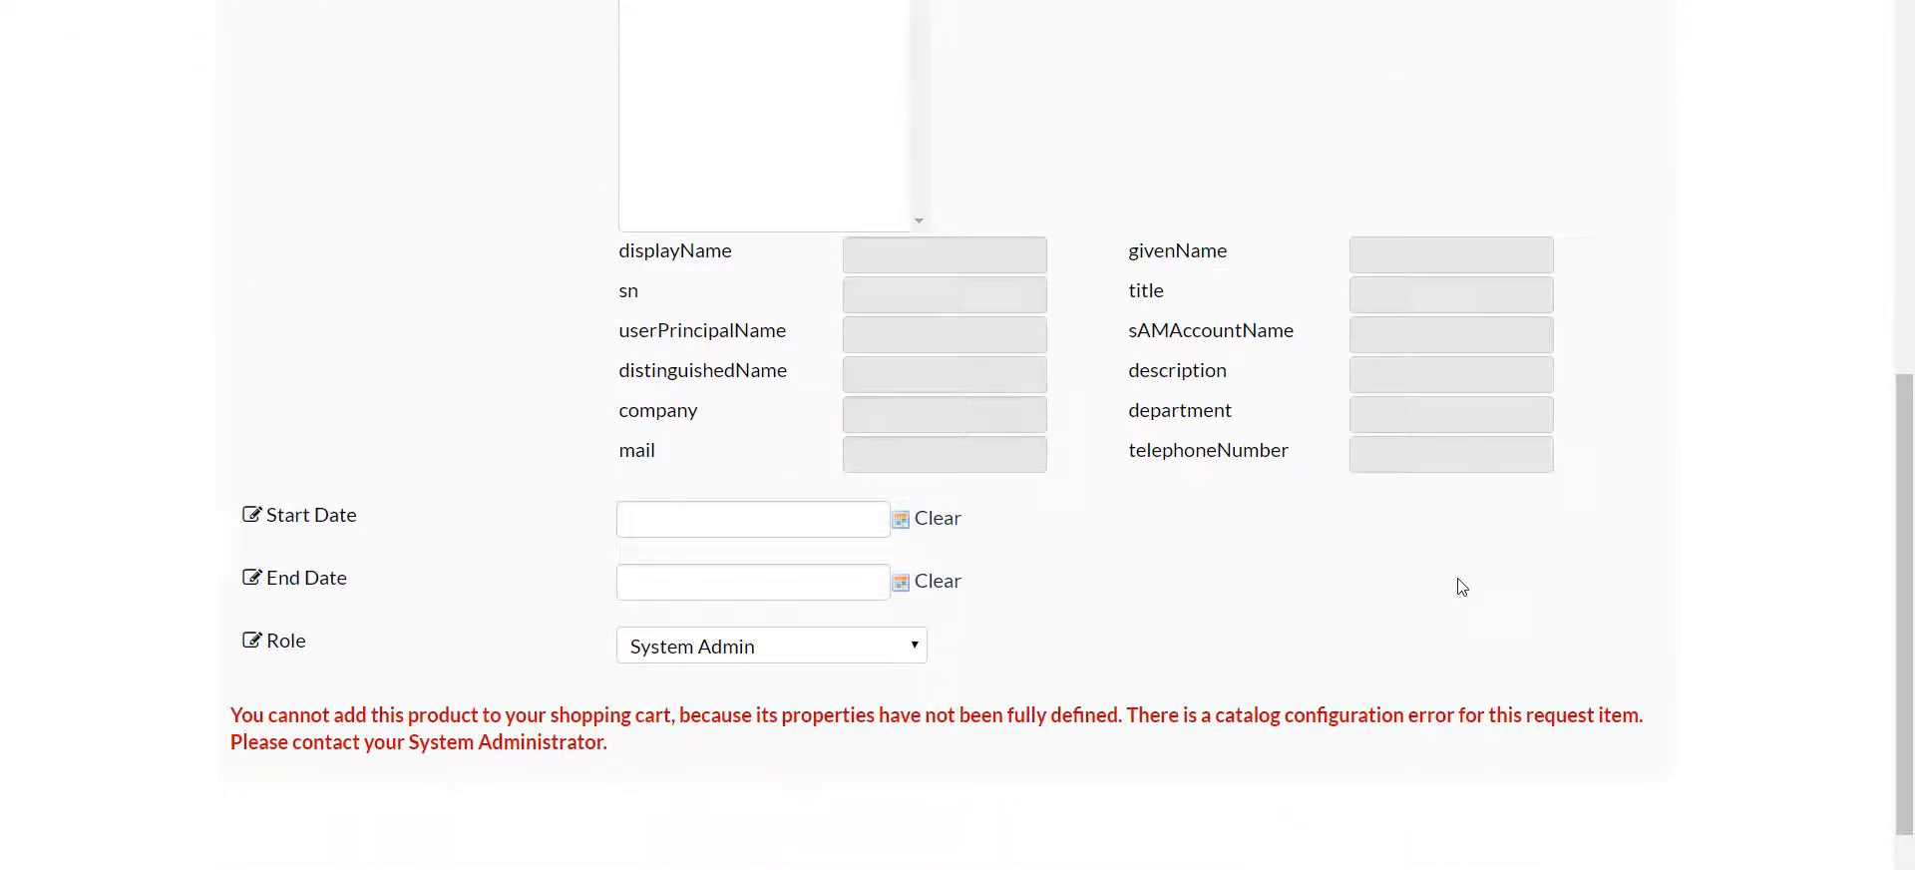
pyautogui.scroll(5, 1460, 586)
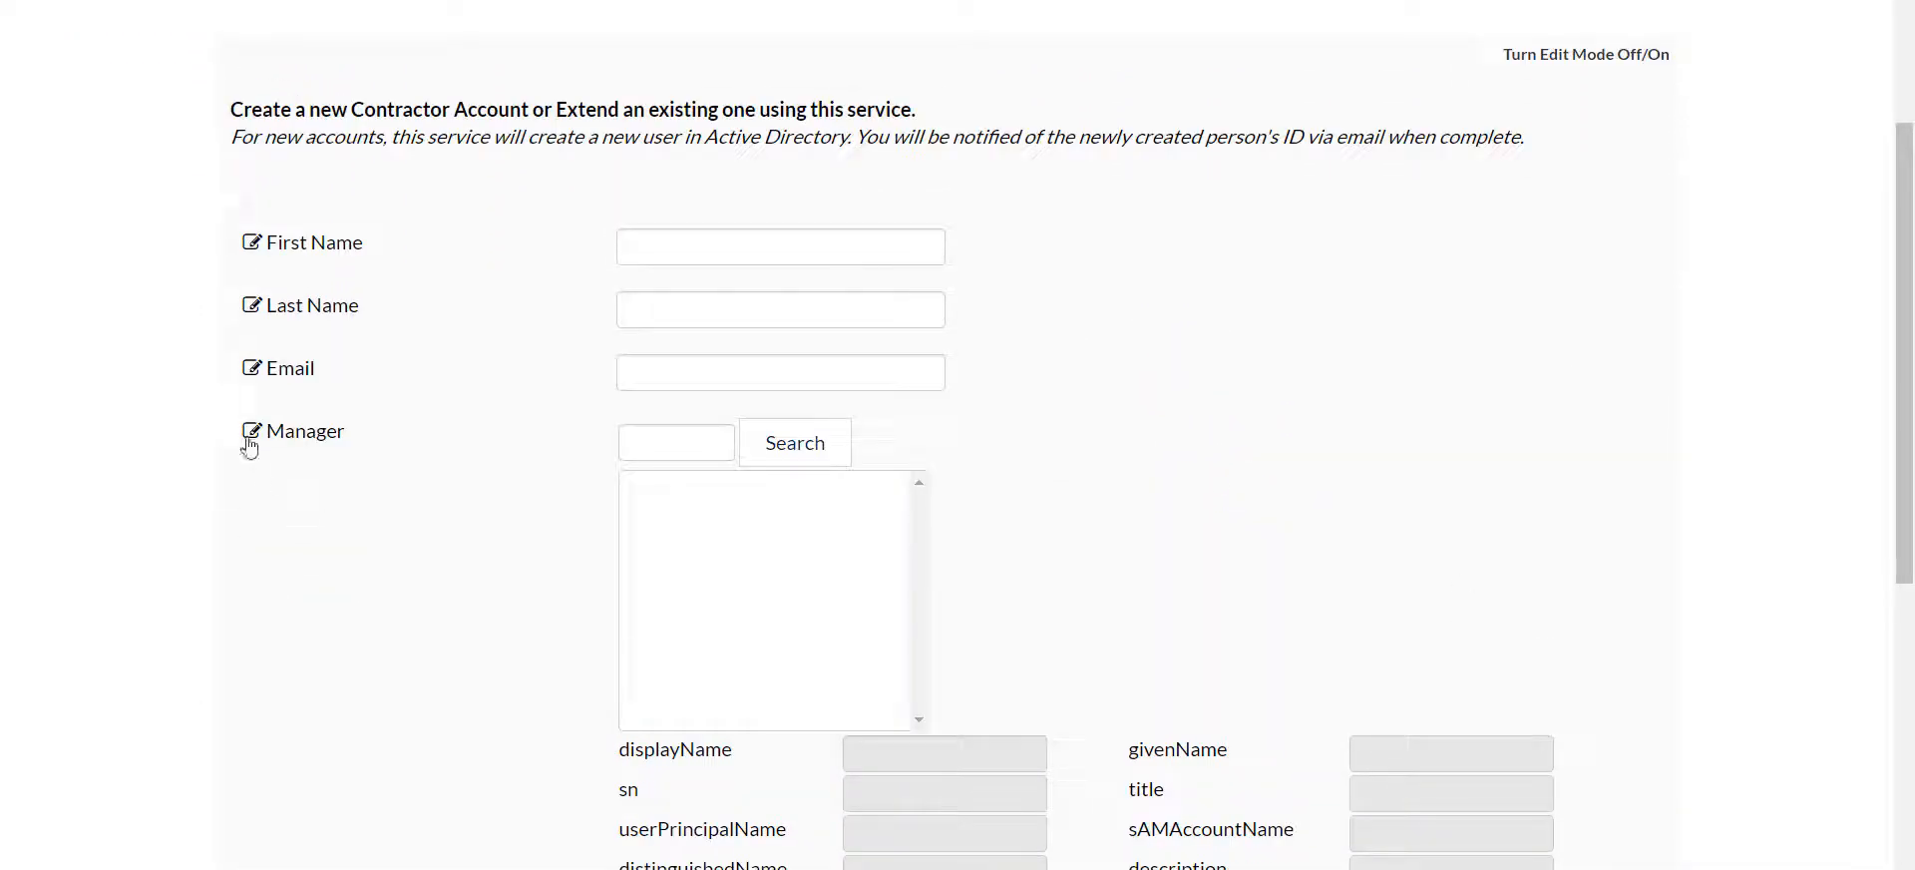
# Make the Manager question required in its advanced options and enable a tooltip with the text "Select Manager"
pyautogui.click(250, 436)
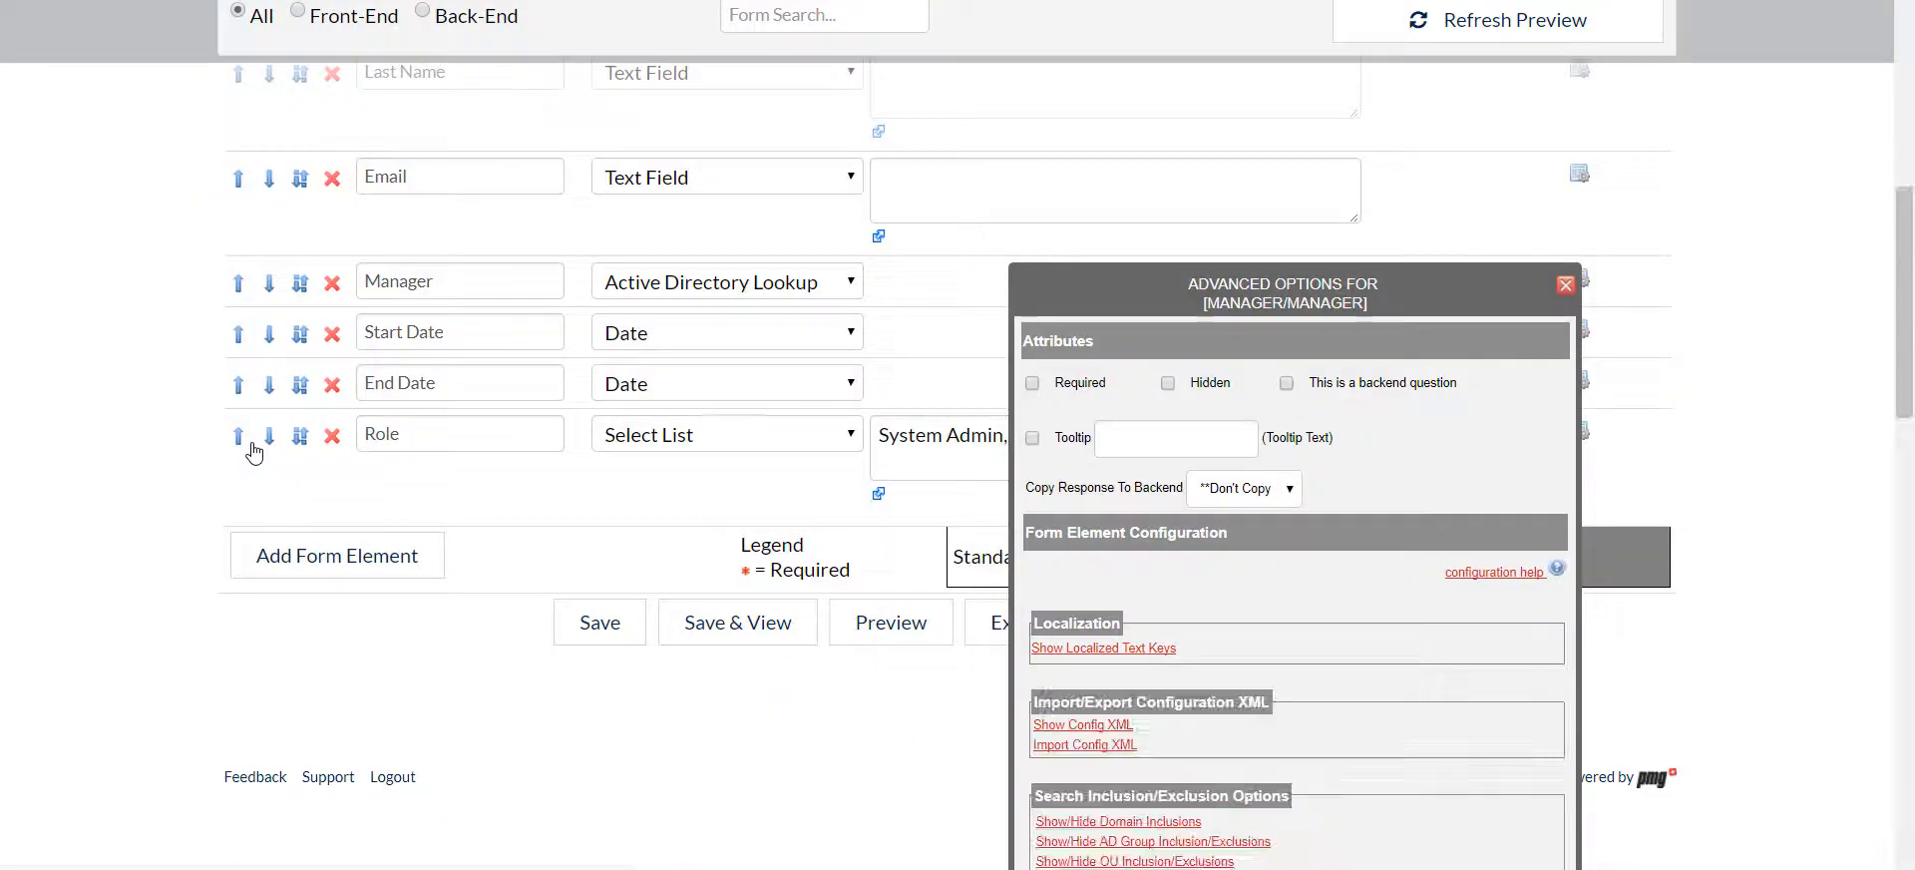
pyautogui.click(1033, 382)
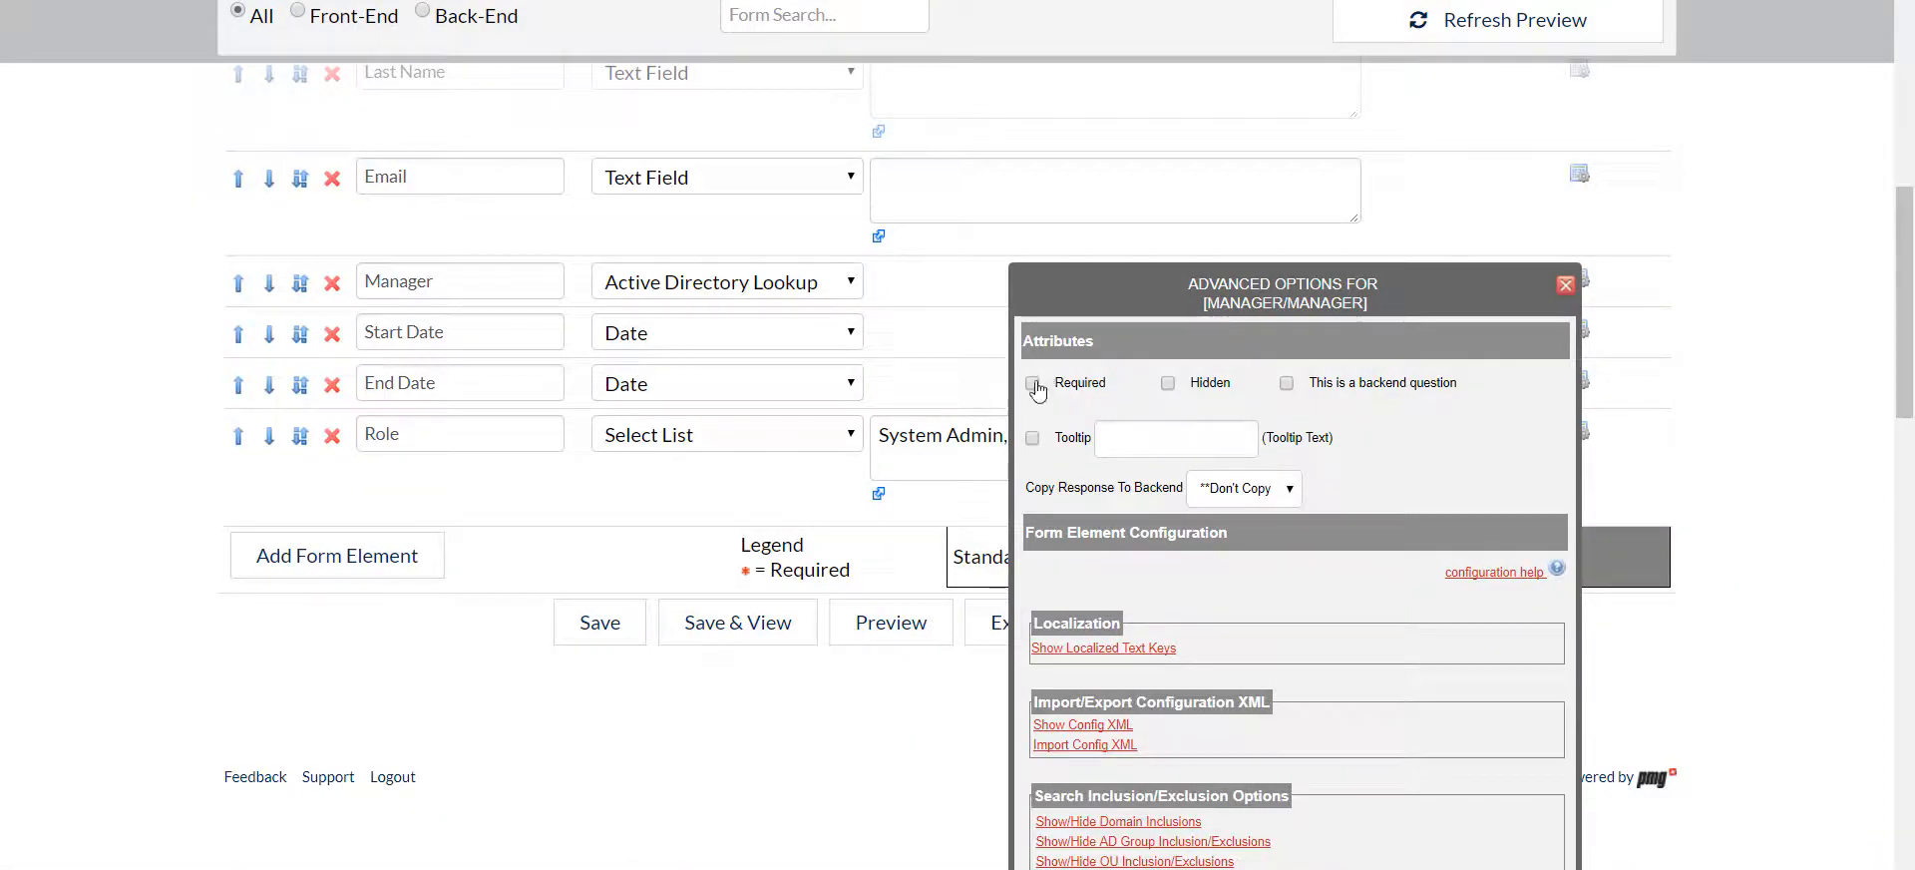
pyautogui.click(1033, 437)
pyautogui.click(1130, 430)
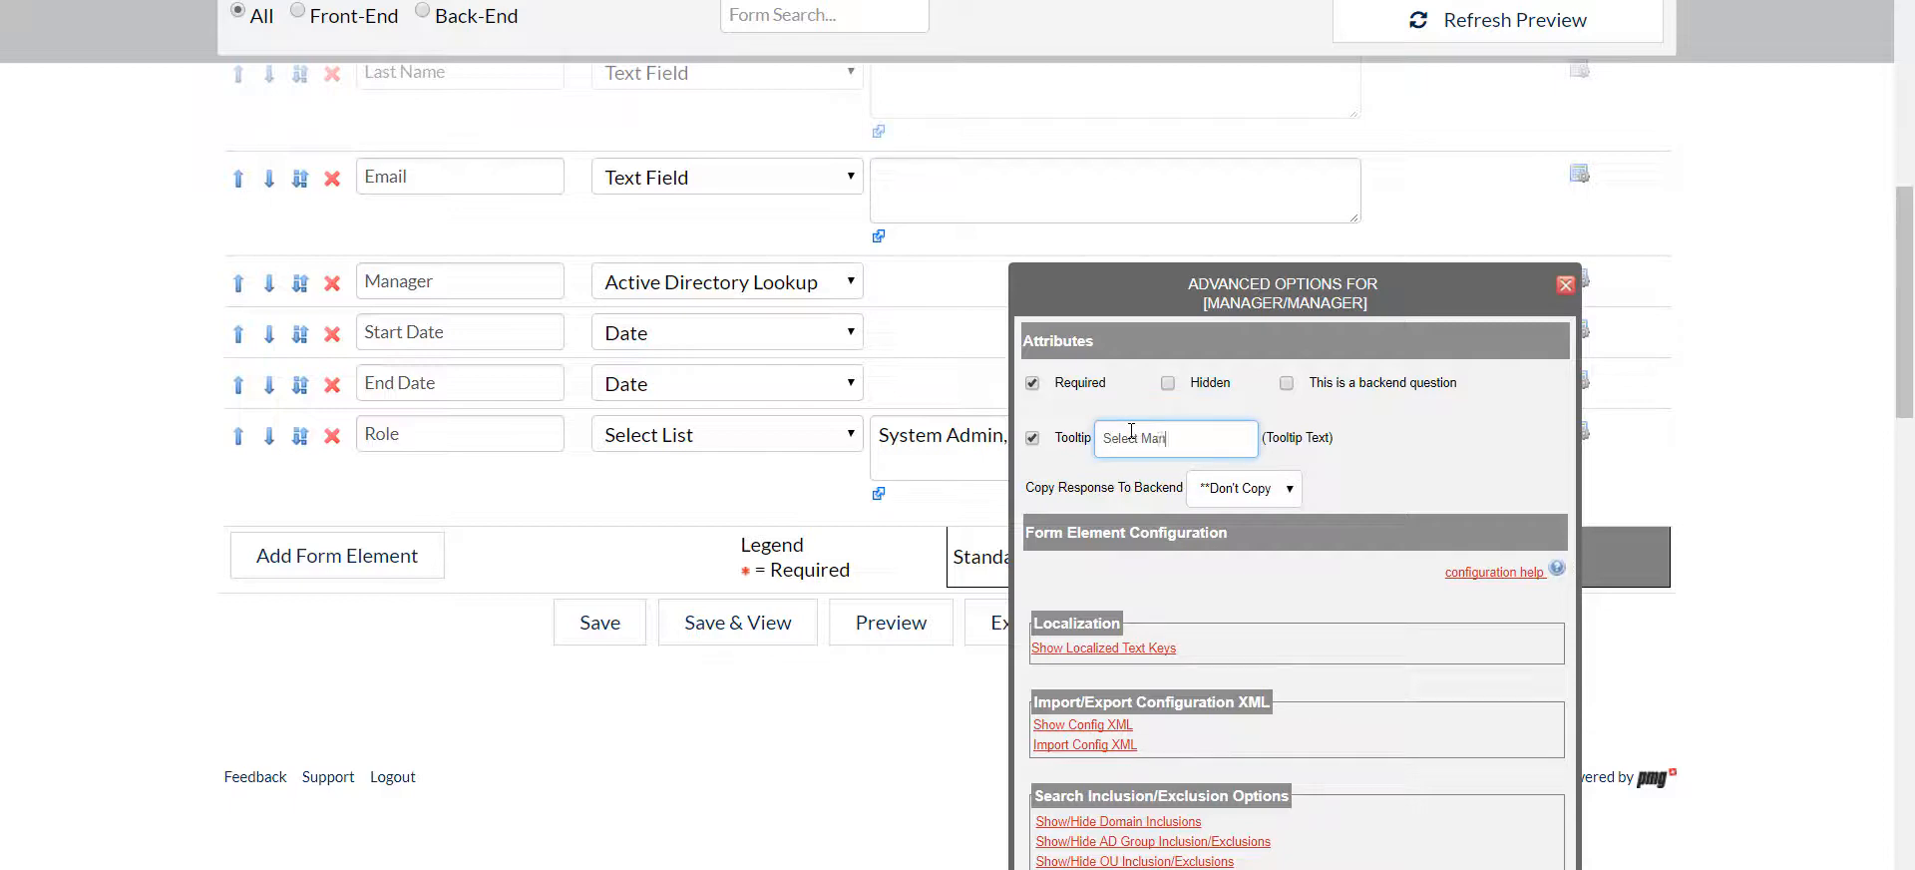
# Hide the Manager lookup's givenName, sn, title, userPrincipalName, sAMAccountName, distinguishedName, description, company, department and telephoneNumber fields
pyautogui.scroll(-9, 1365, 627)
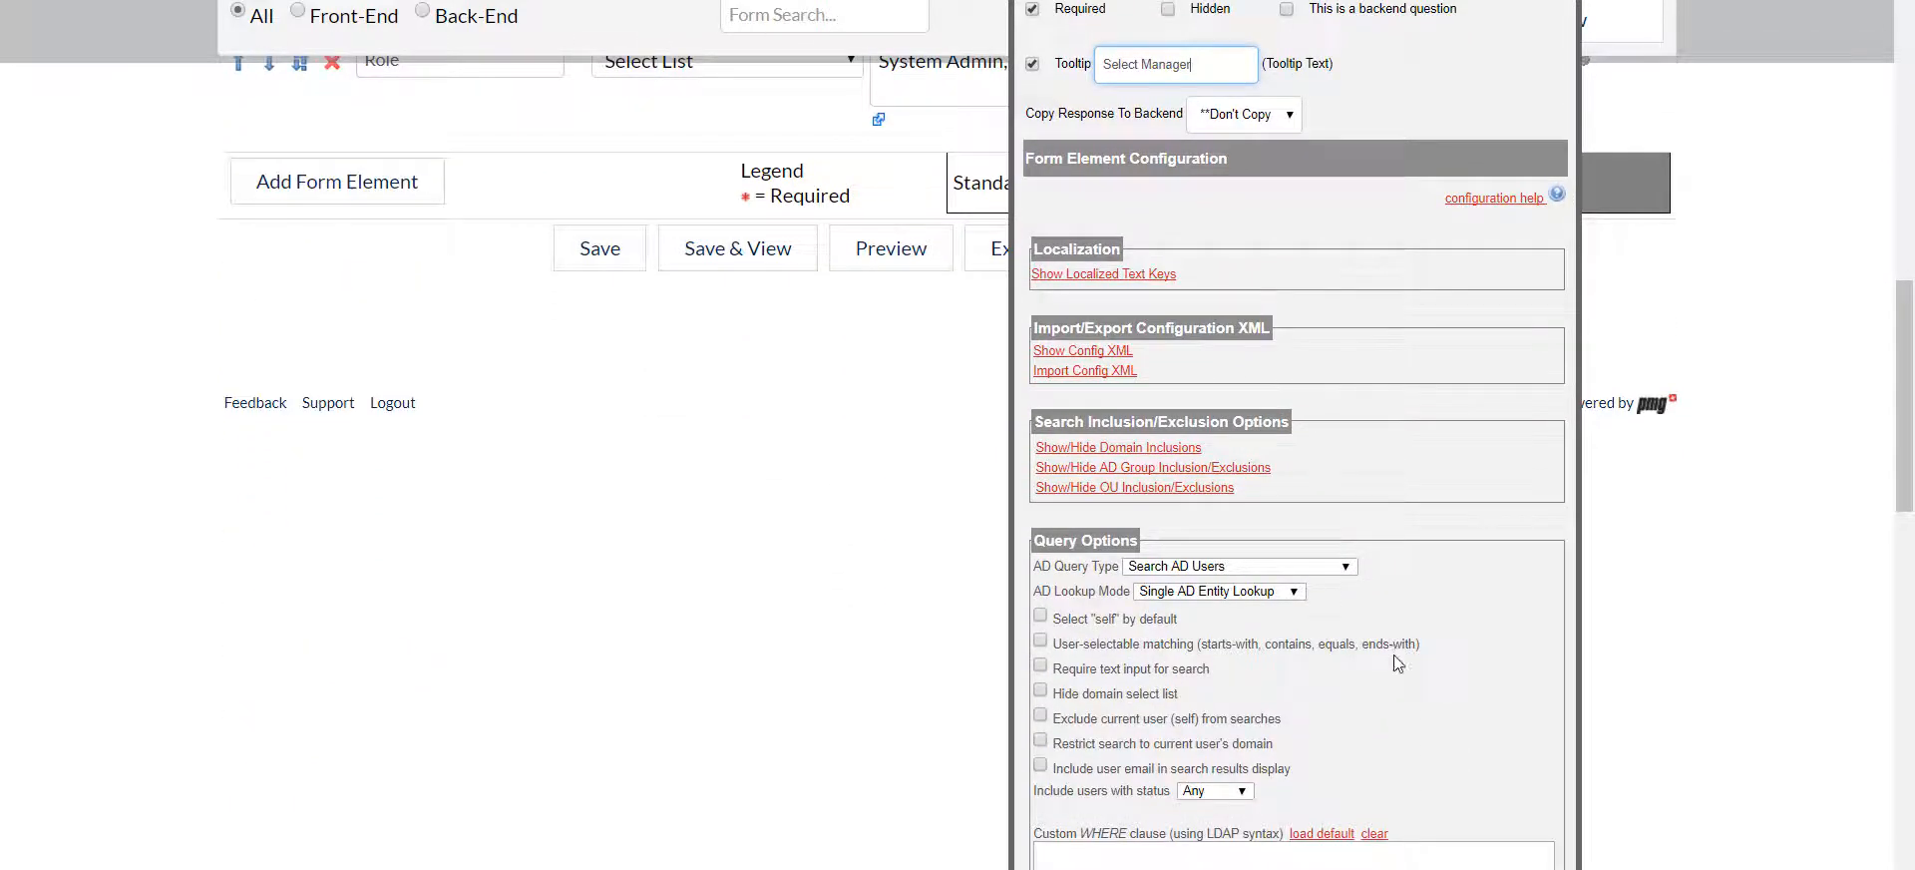
pyautogui.scroll(-1, 1401, 666)
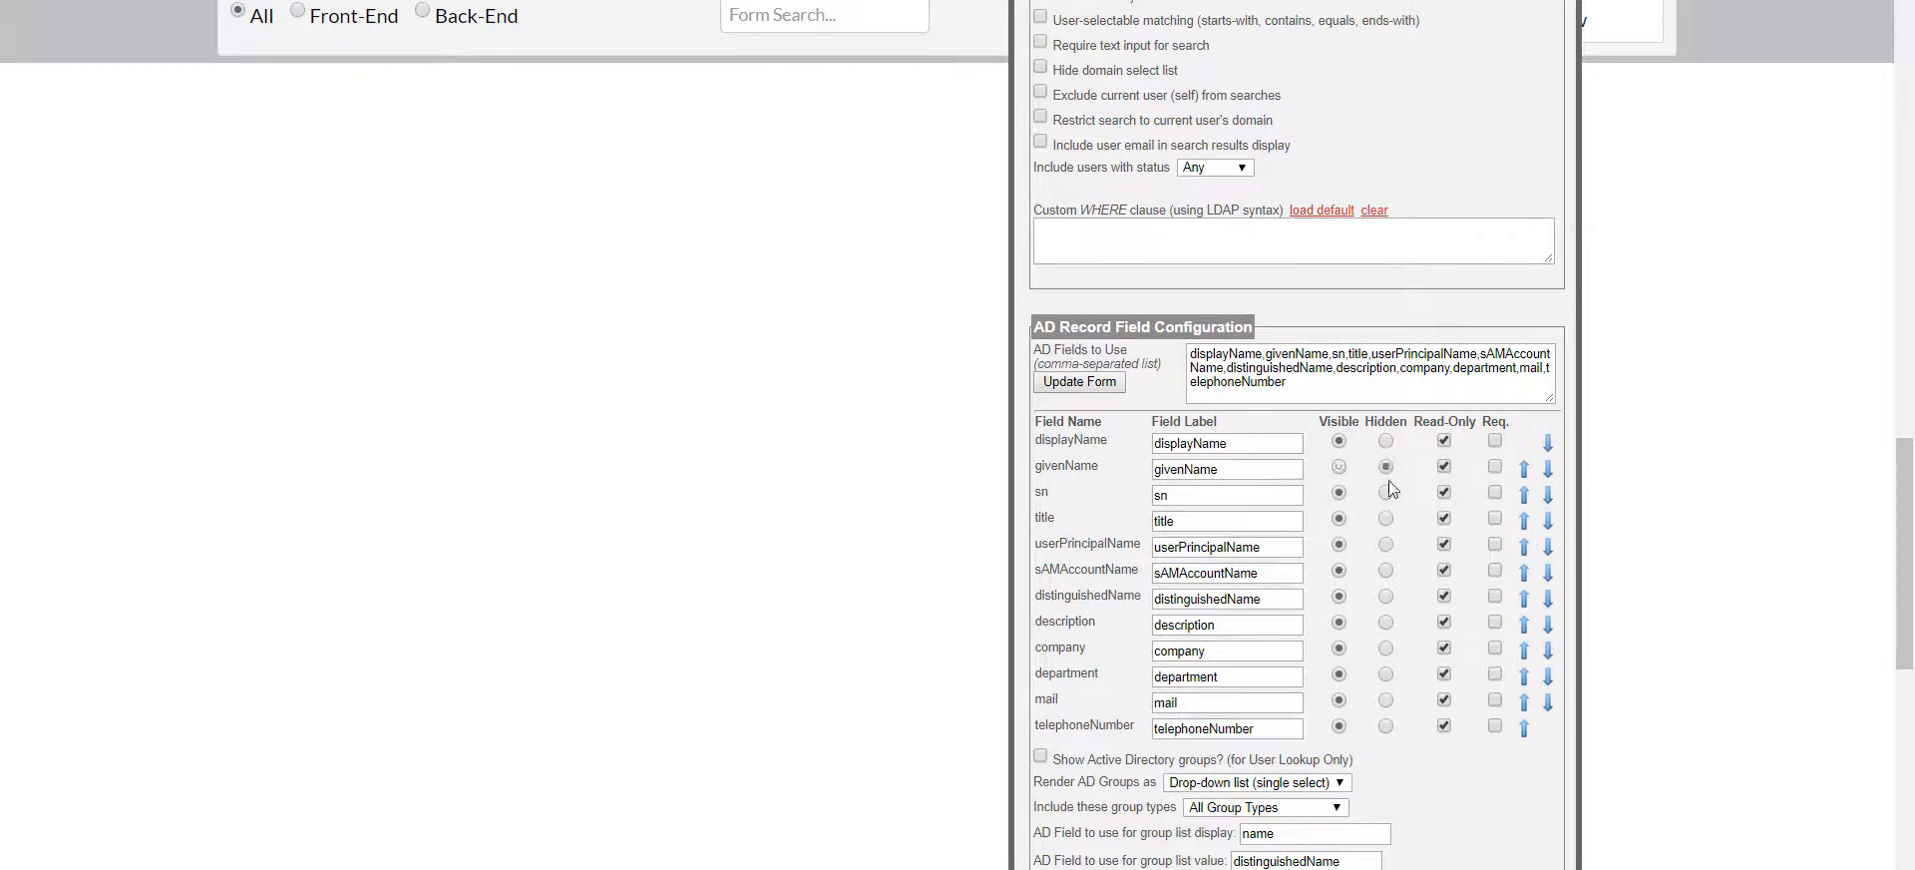
pyautogui.click(1385, 467)
pyautogui.click(1385, 493)
pyautogui.click(1385, 518)
pyautogui.click(1385, 545)
pyautogui.click(1385, 570)
pyautogui.click(1385, 596)
pyautogui.click(1385, 623)
pyautogui.click(1385, 648)
pyautogui.click(1385, 674)
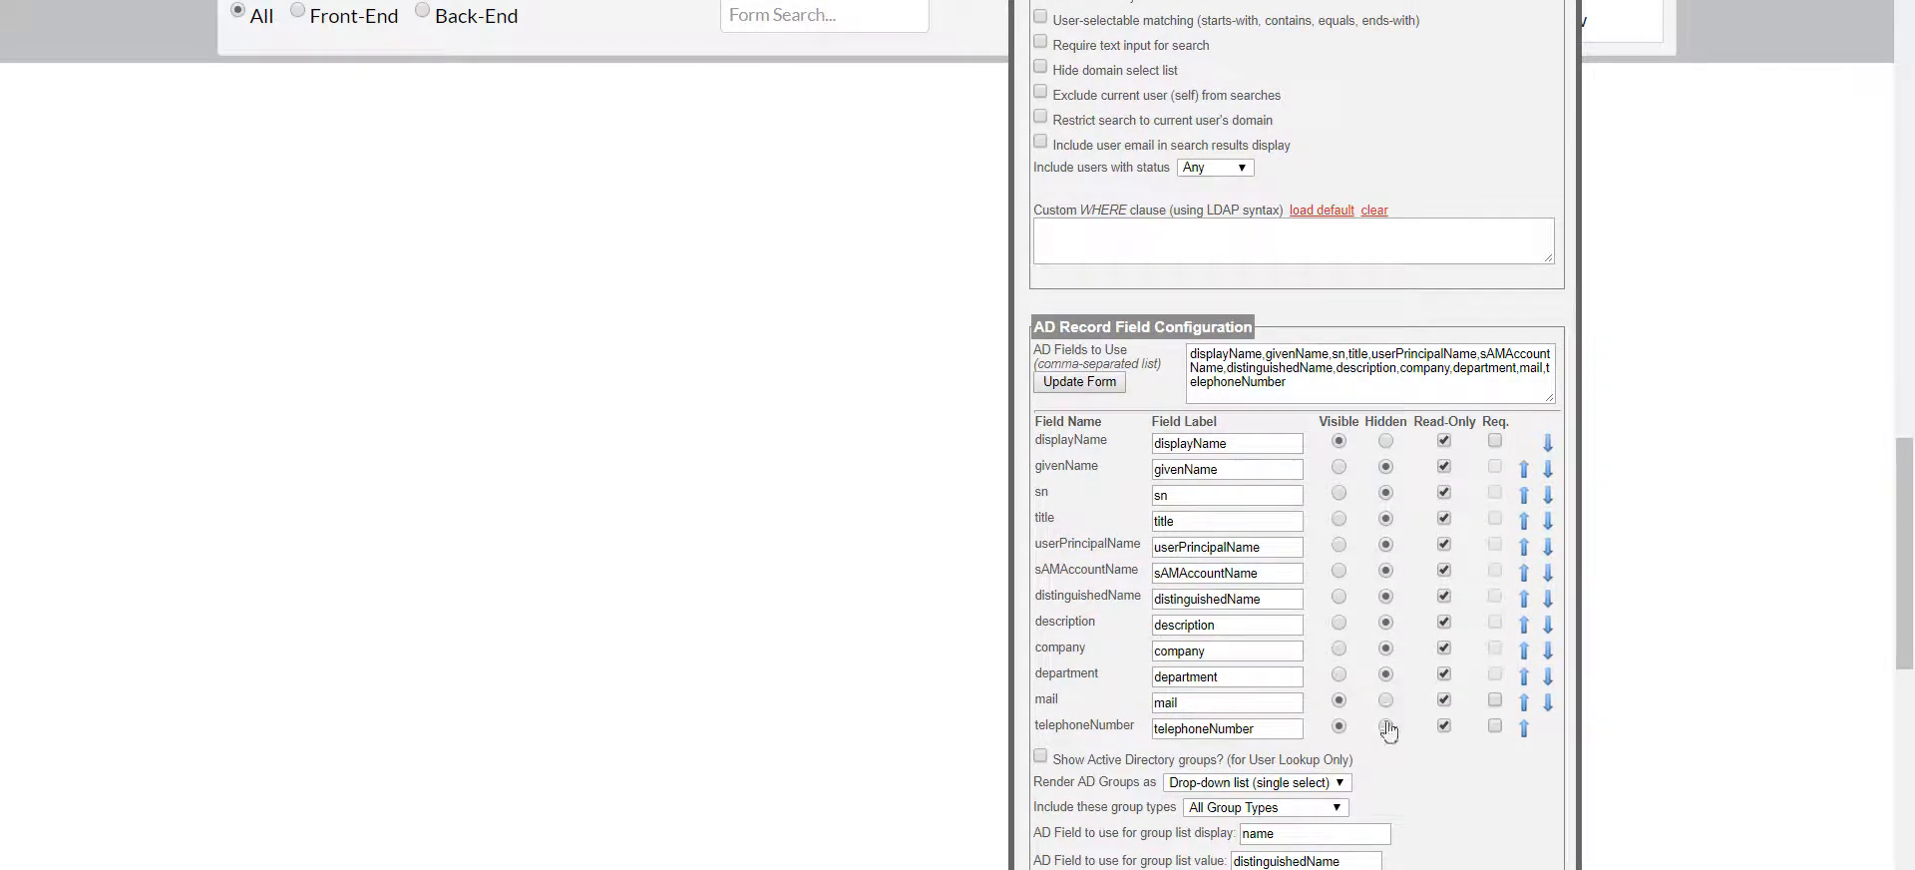
pyautogui.click(1385, 726)
# Relabel the Manager lookup's mail field as Email and its displayName field as Name, and close the advanced options
pyautogui.moveTo(1187, 702); pyautogui.dragTo(1049, 678)
pyautogui.write('E')
pyautogui.doubleClick(1191, 442)
pyautogui.write('Name')
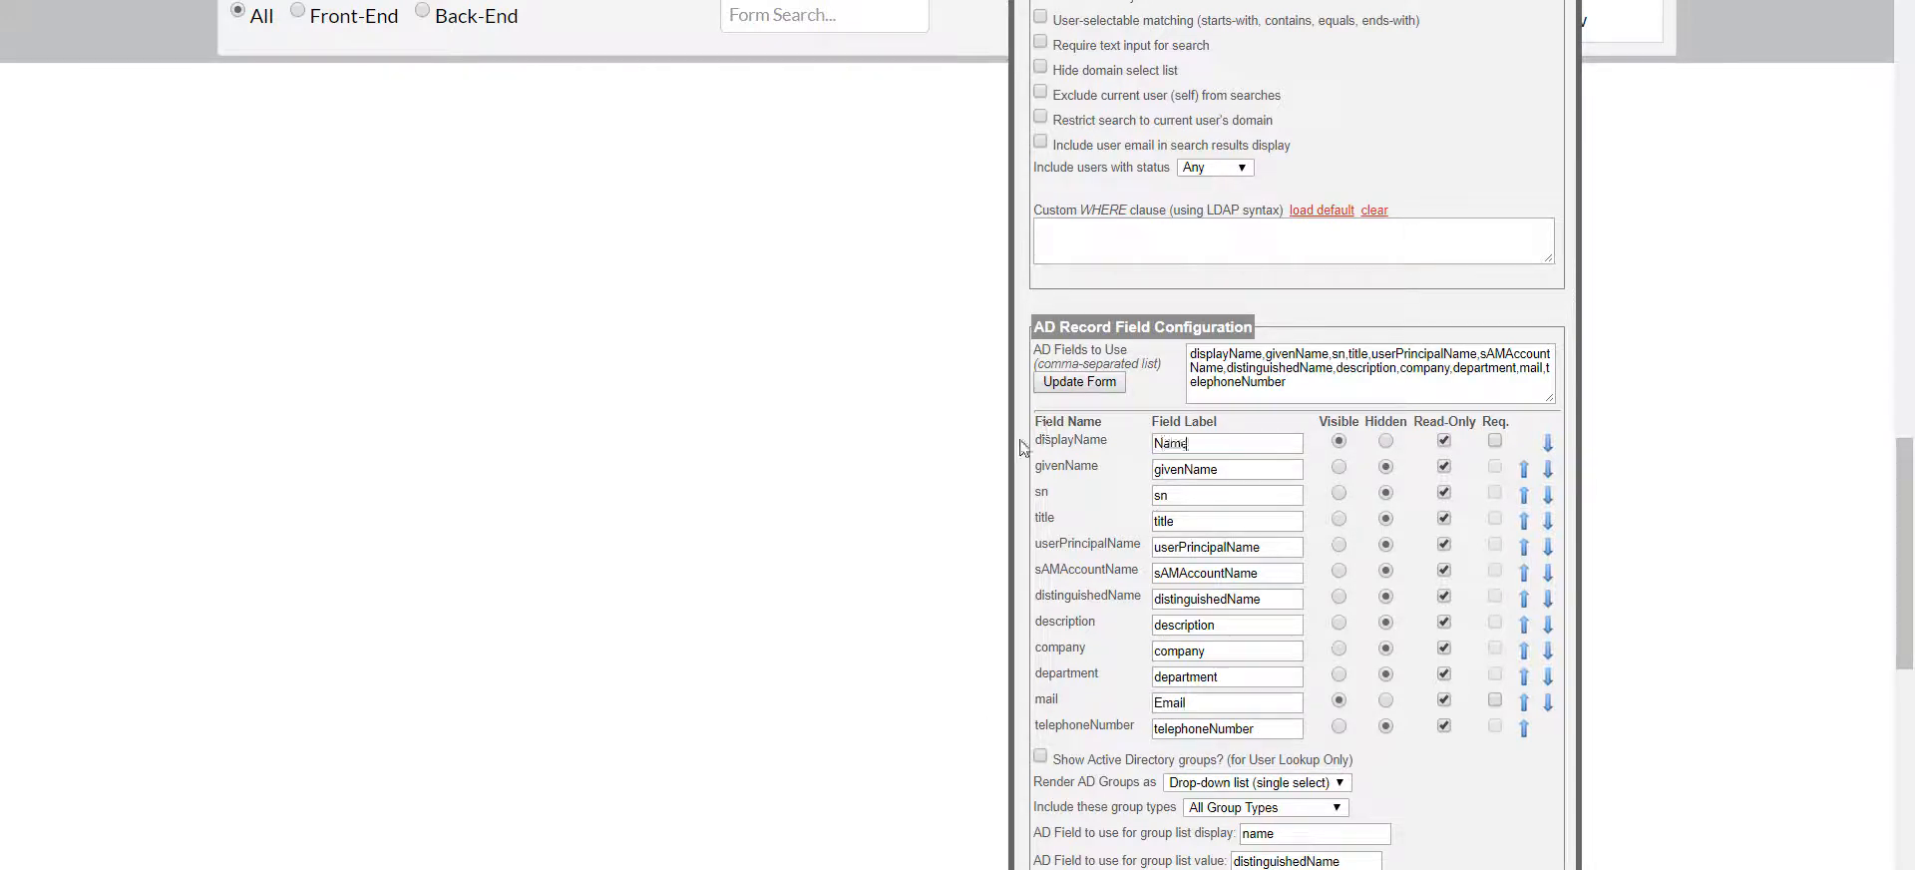
pyautogui.scroll(-1, 1296, 558)
pyautogui.scroll(-7, 1302, 564)
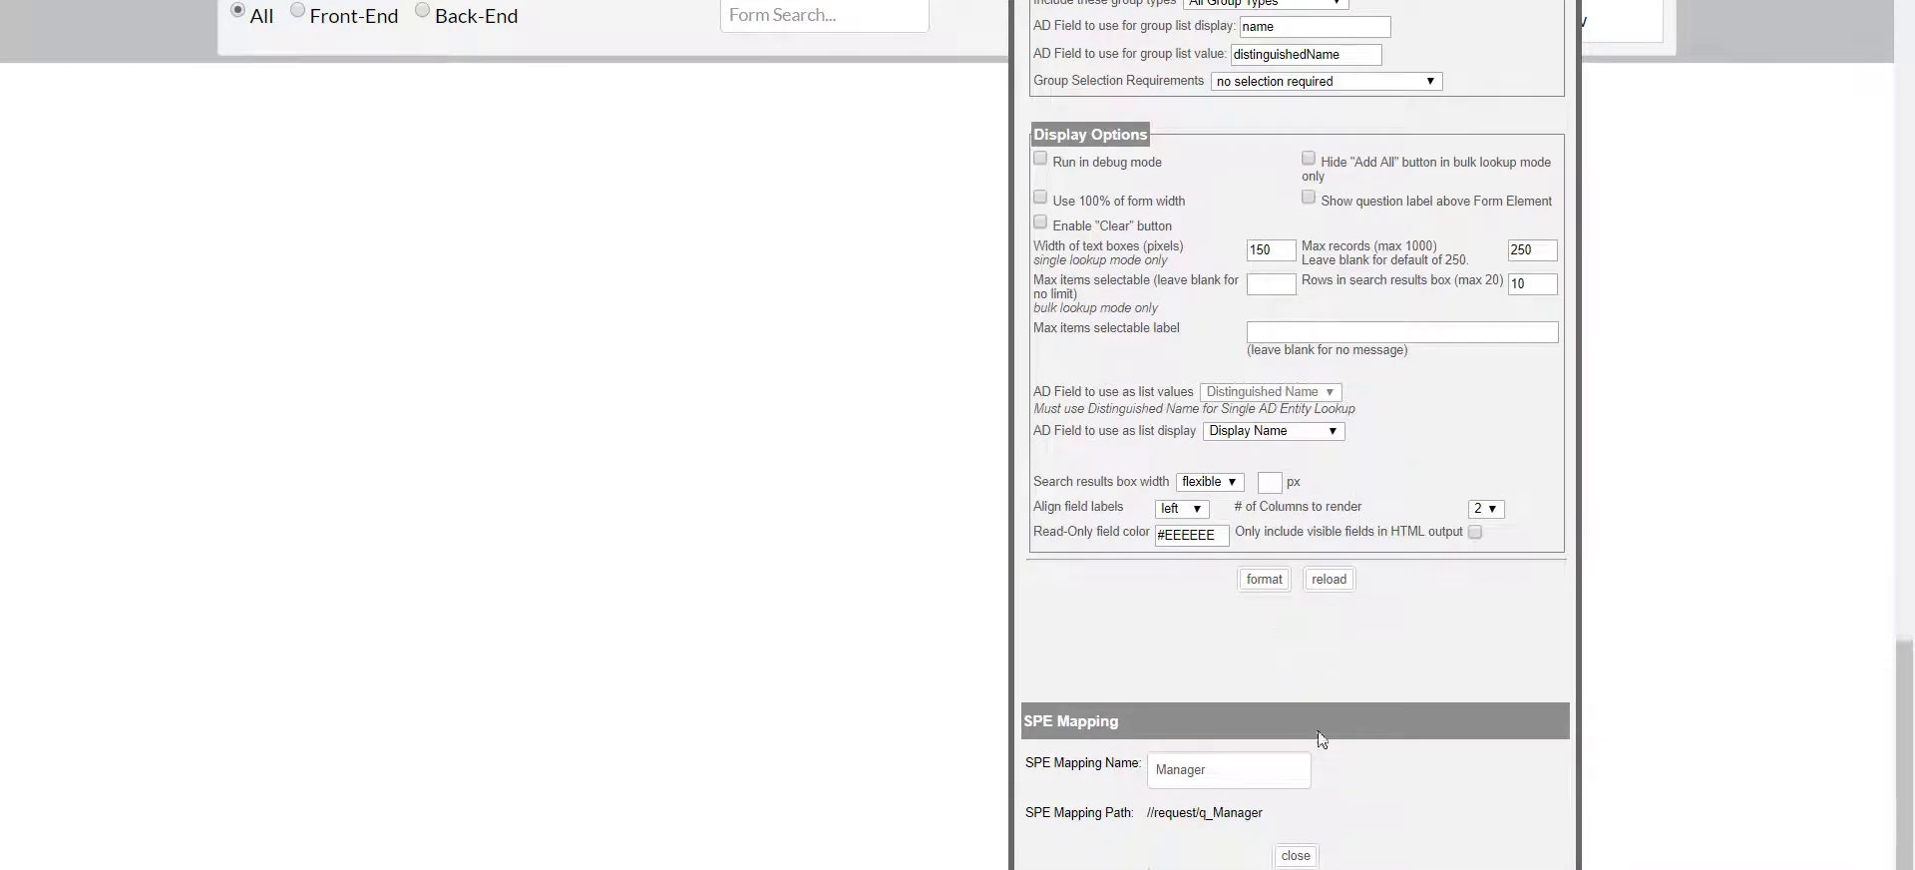
pyautogui.click(1294, 855)
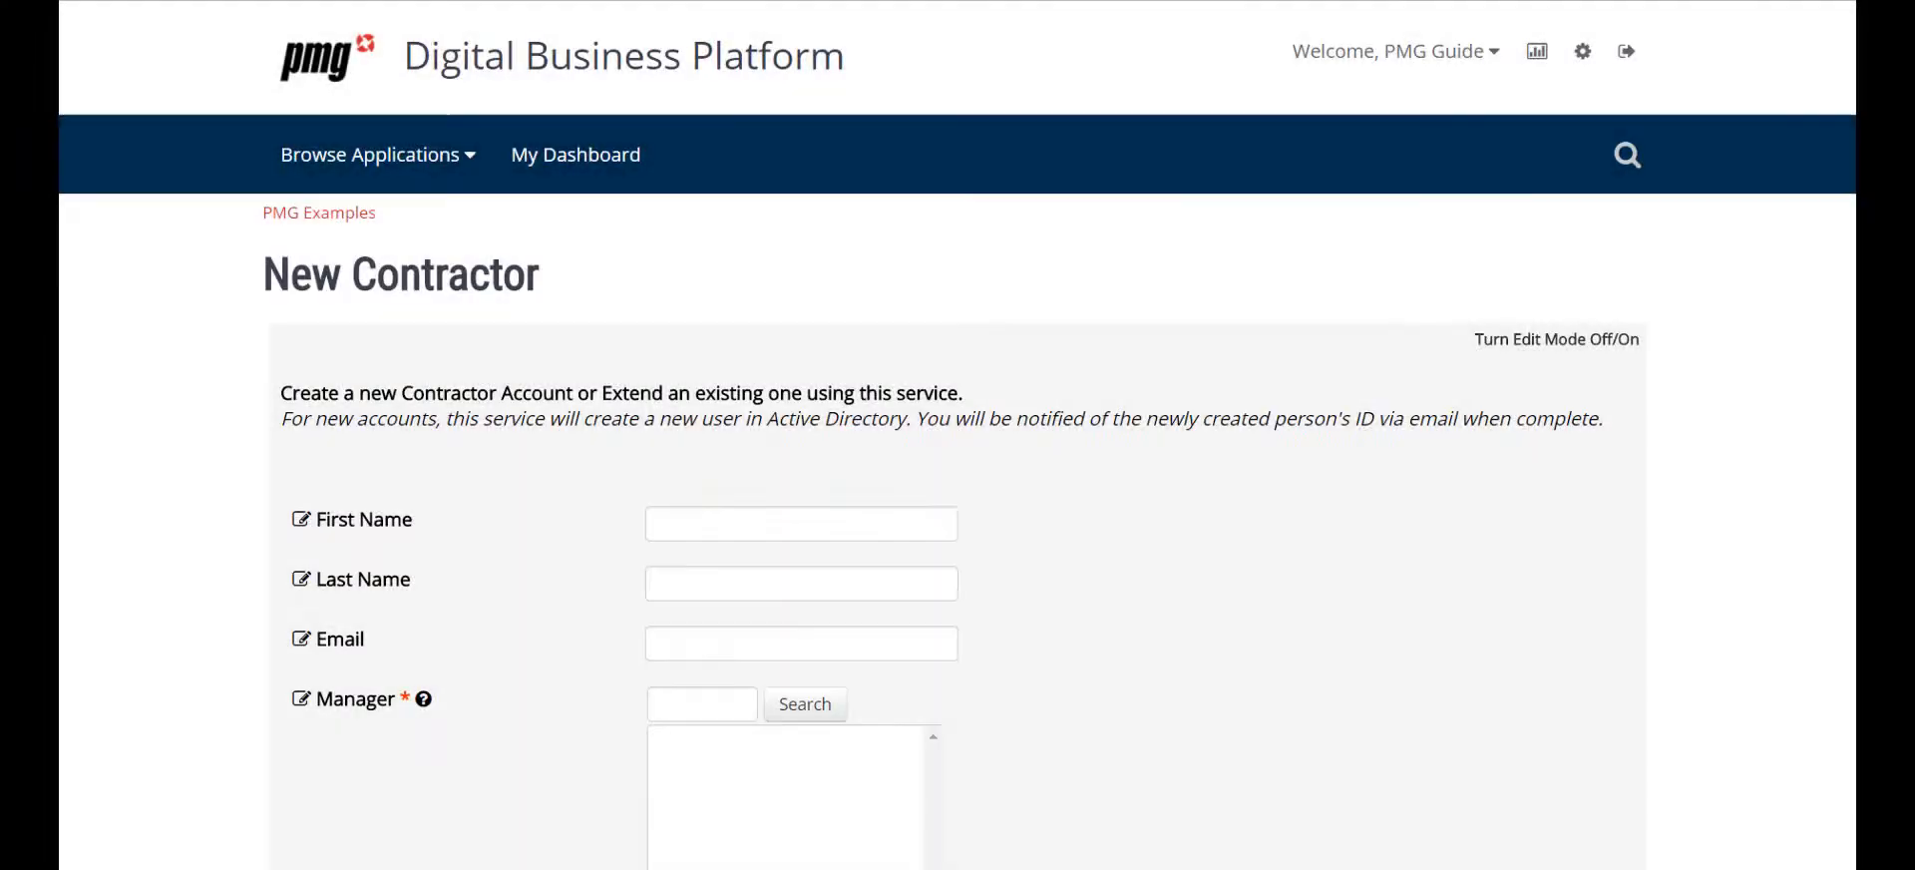
# Look over the updated New Contractor form and open the Workflow Designer from the administration options
pyautogui.scroll(-2, 957, 435)
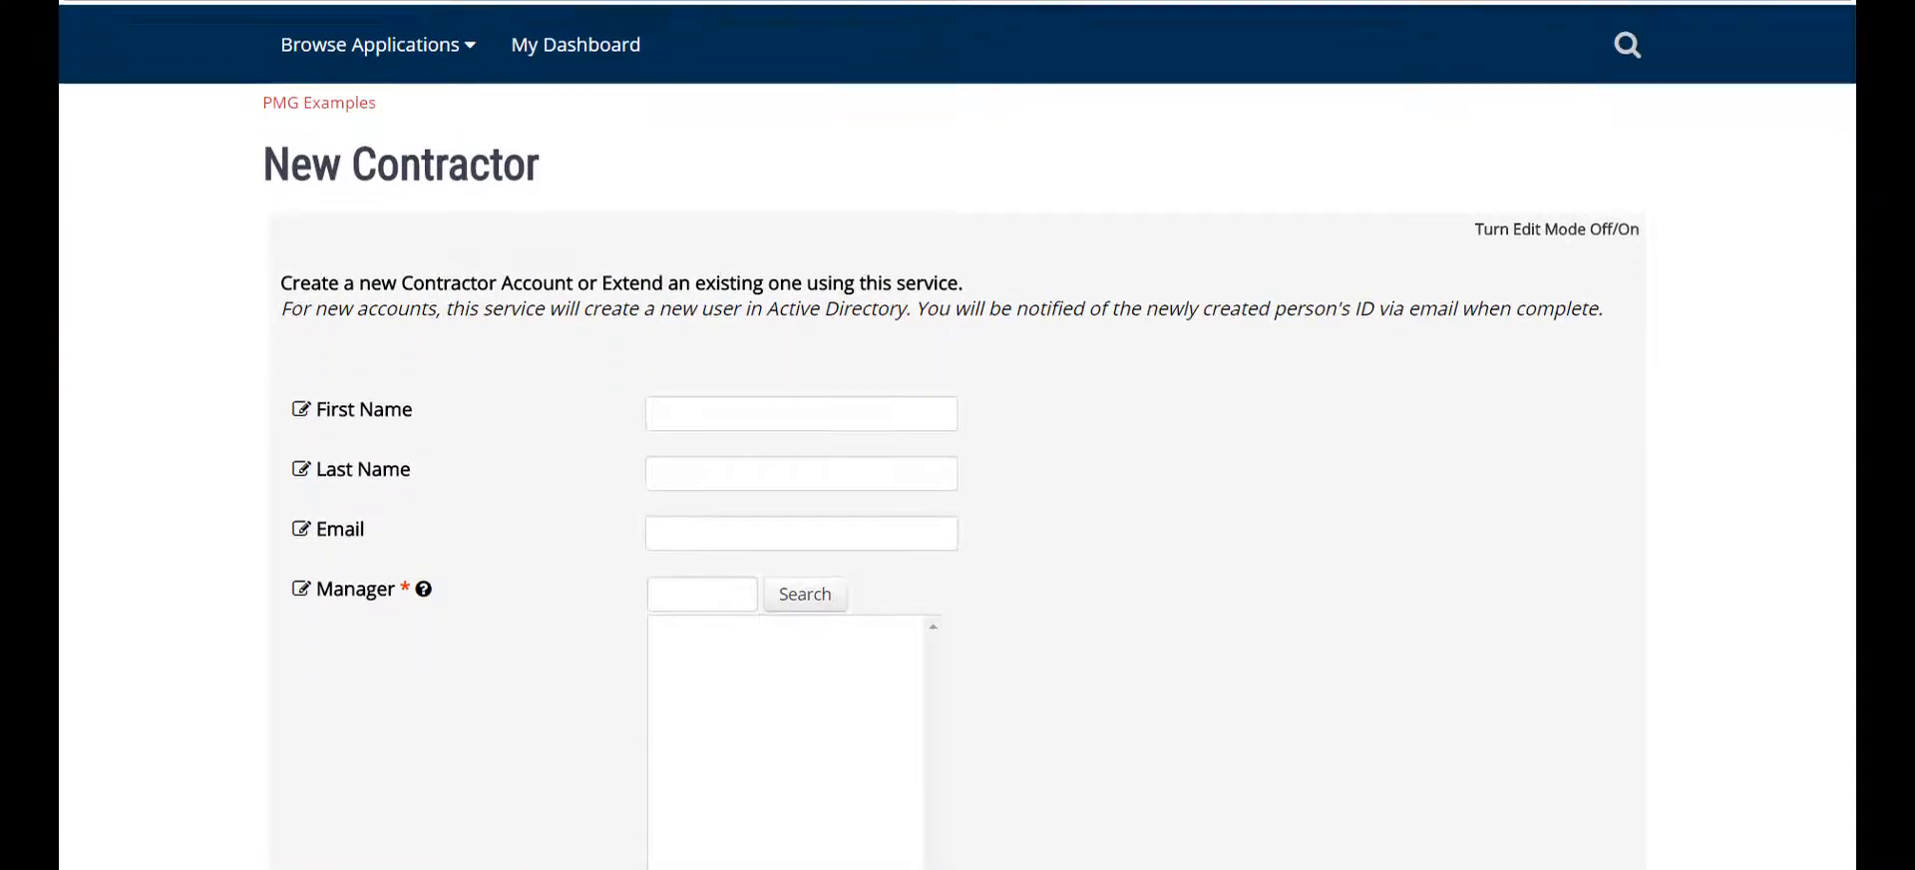
pyautogui.scroll(-4, 958, 434)
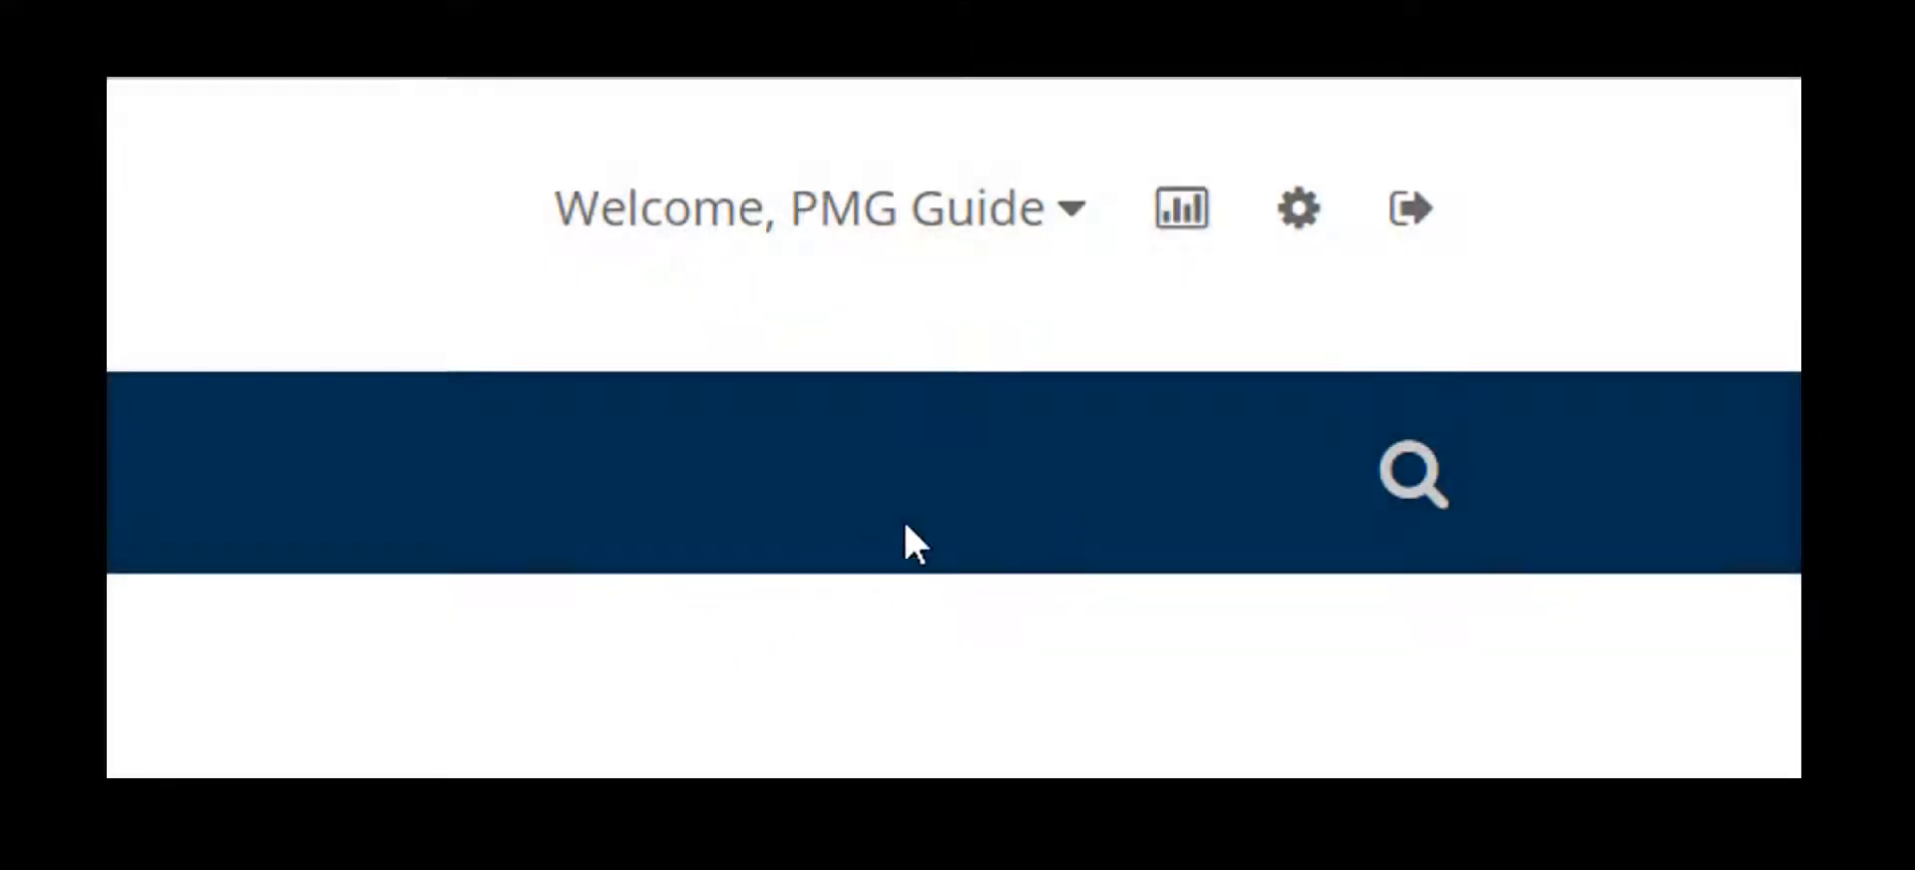
pyautogui.click(1308, 210)
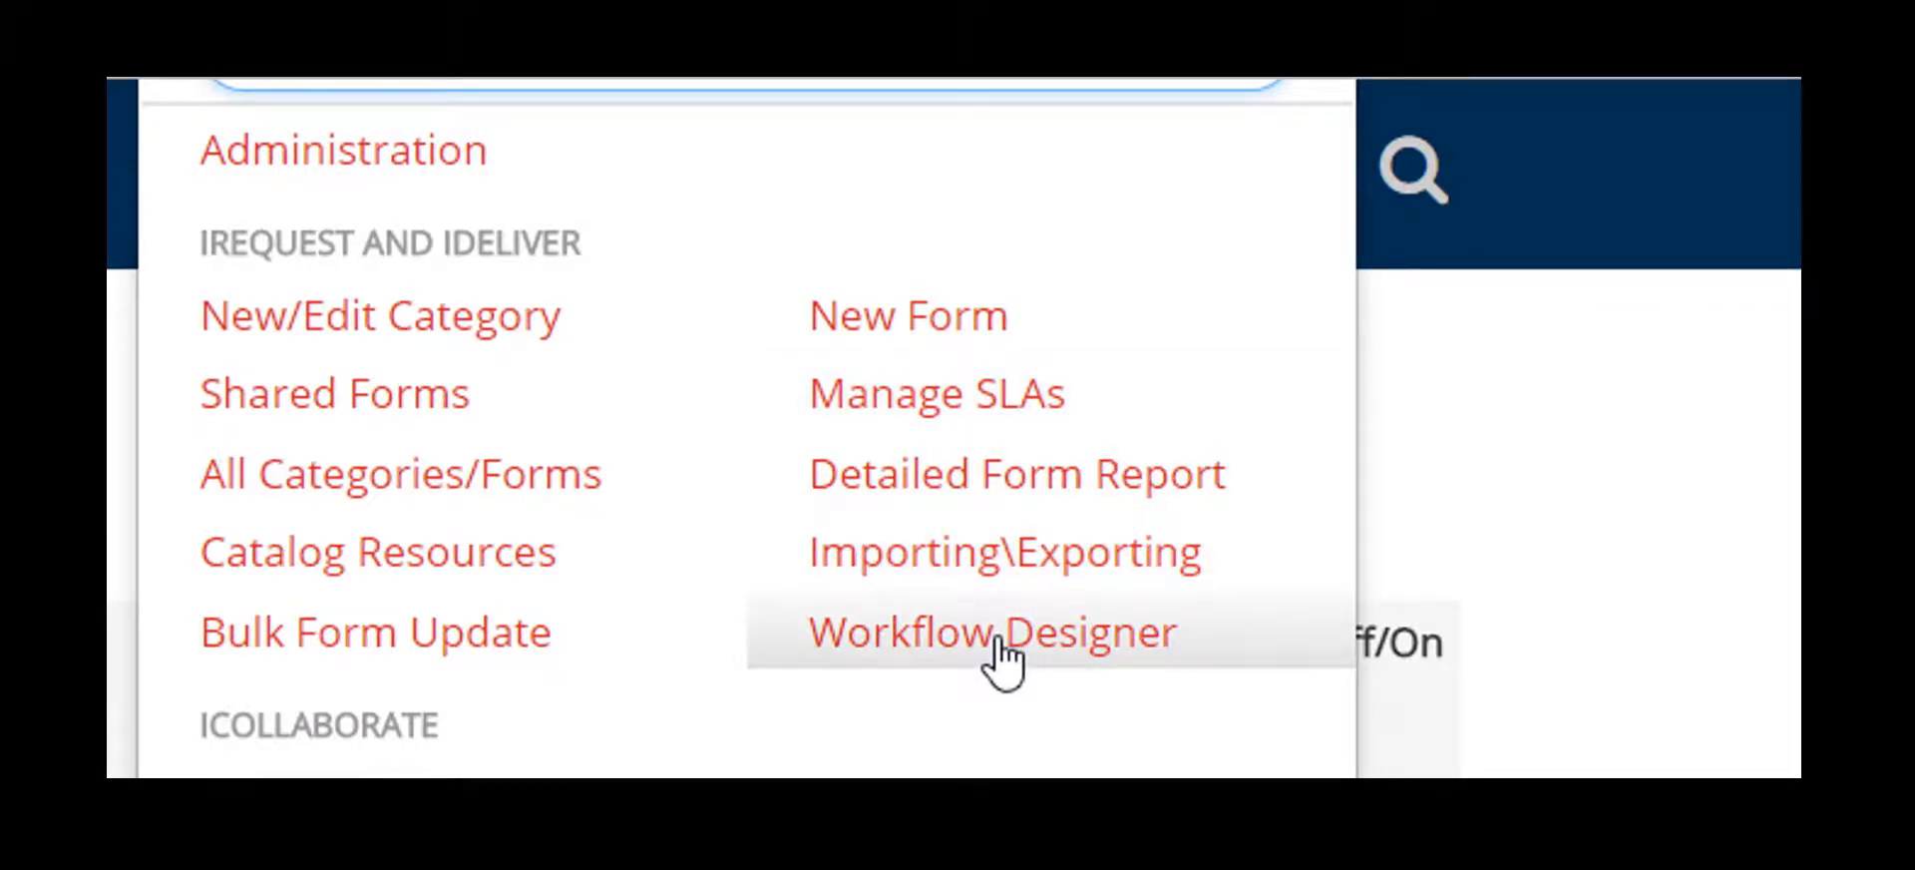
pyautogui.click(997, 634)
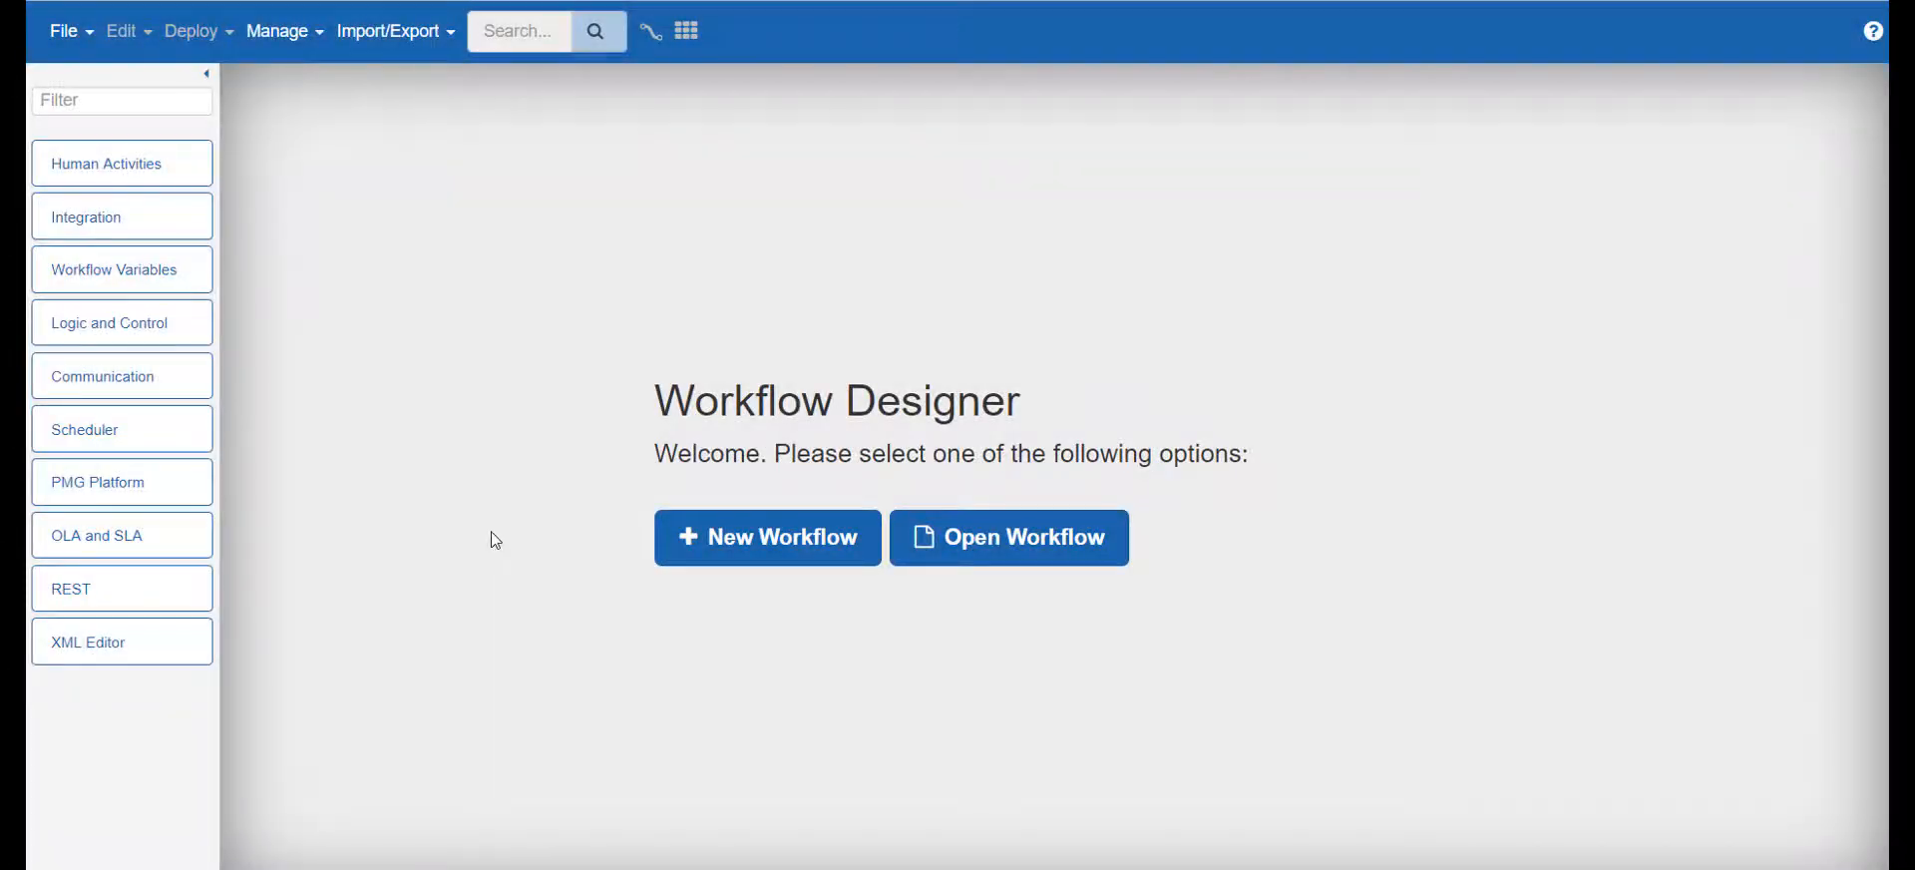
# Create a new workflow of type Service named NewContractor_PMG
pyautogui.click(774, 544)
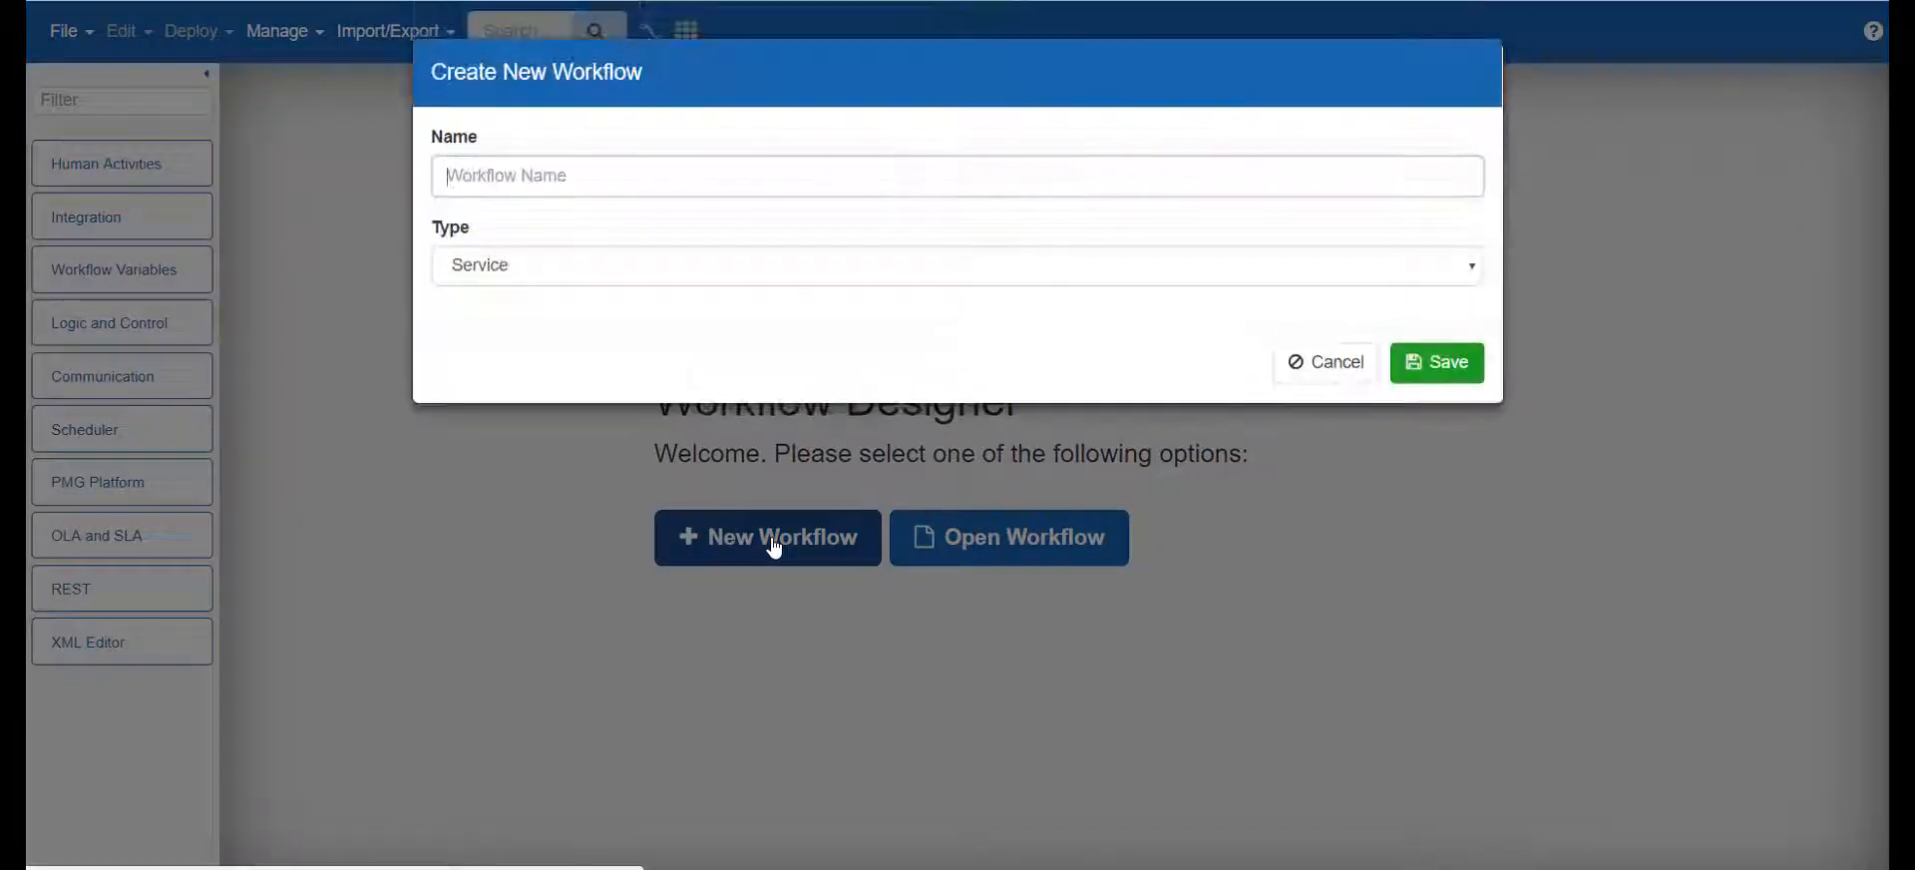
pyautogui.write('New')
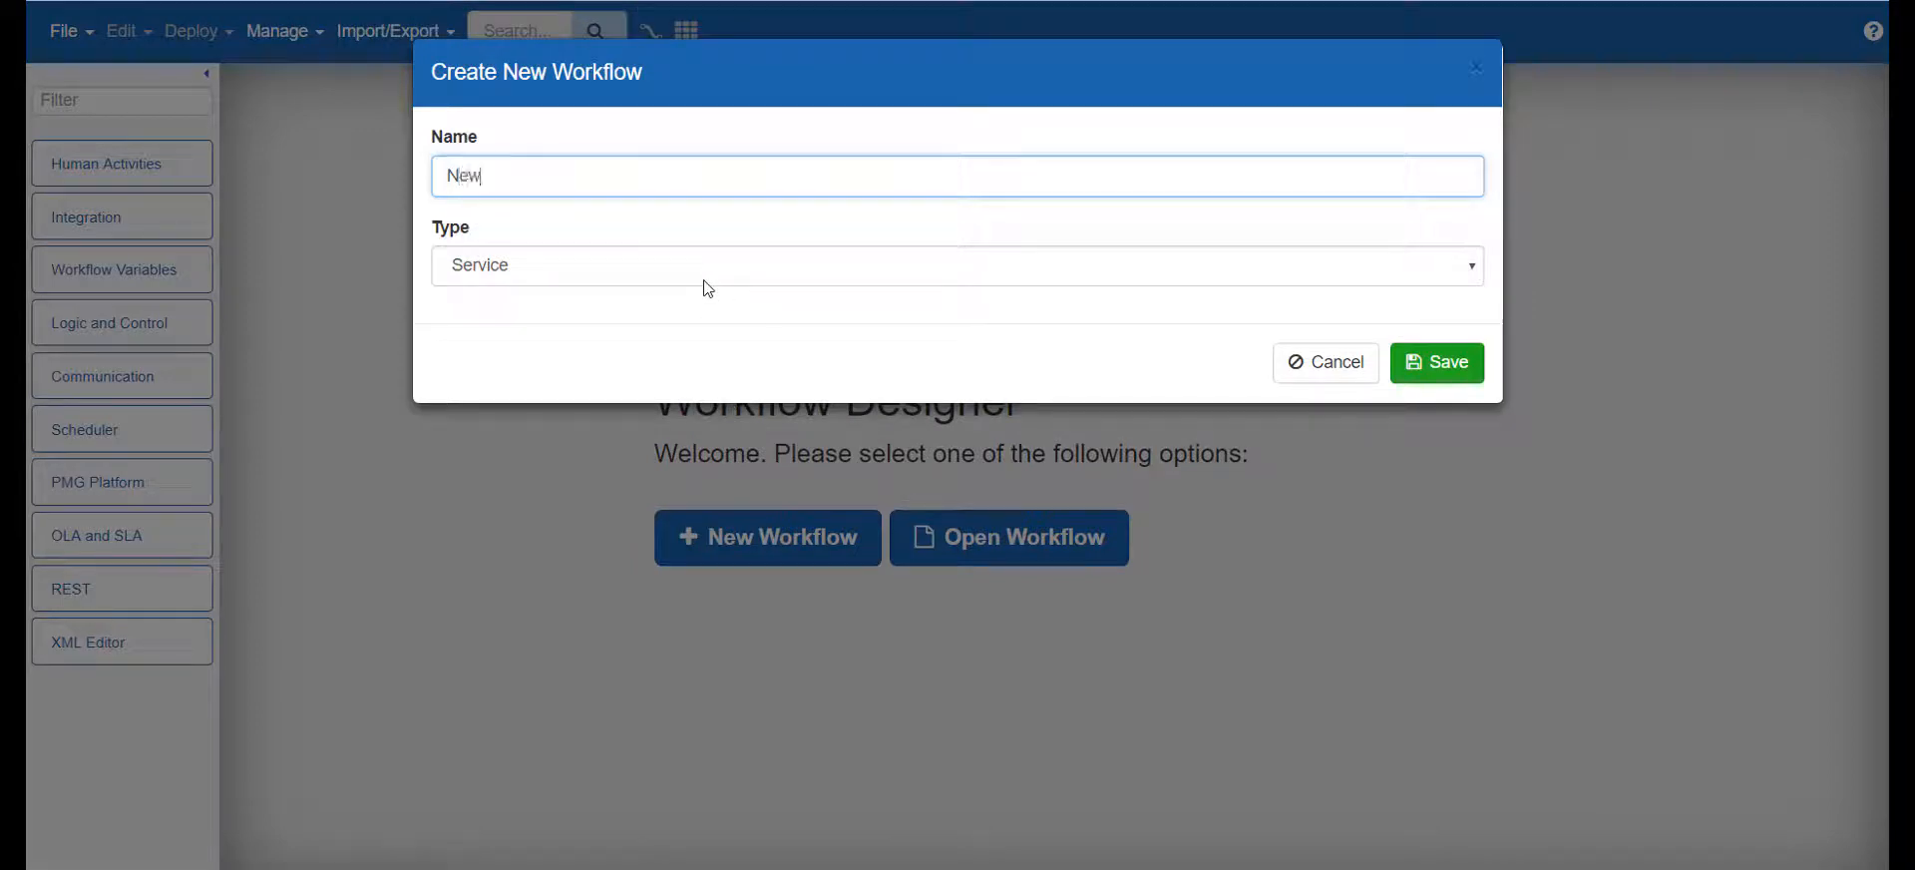
pyautogui.write('Contractor_PMG')
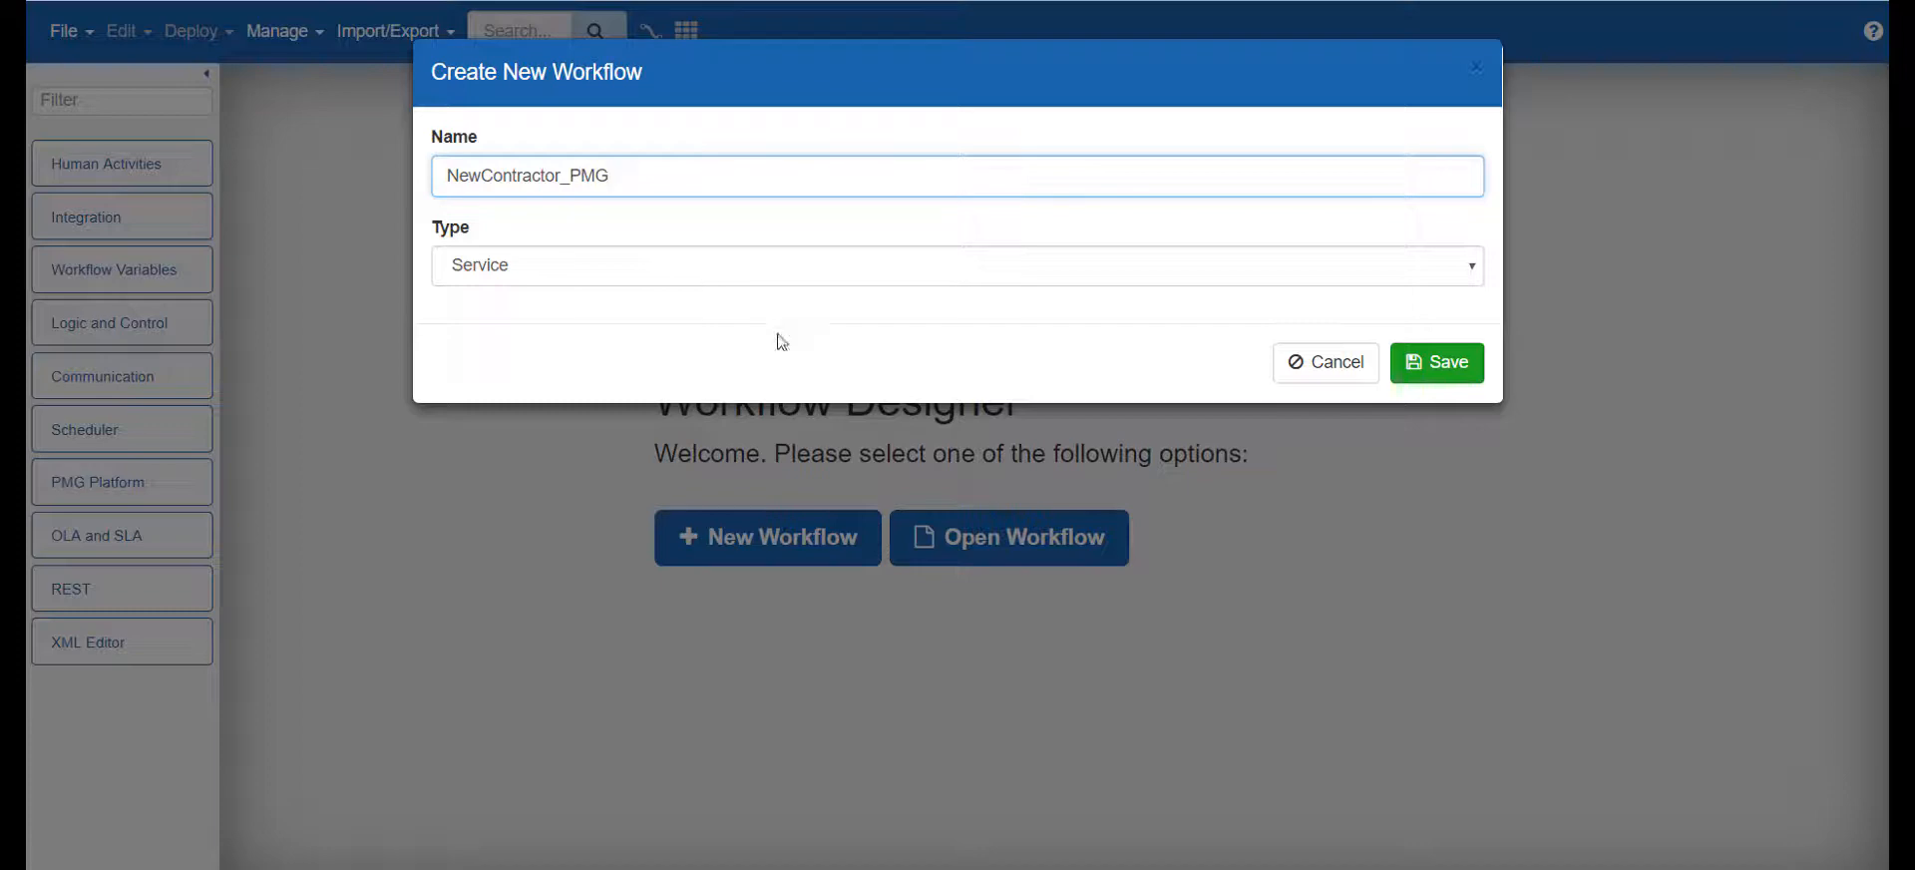
pyautogui.click(1452, 363)
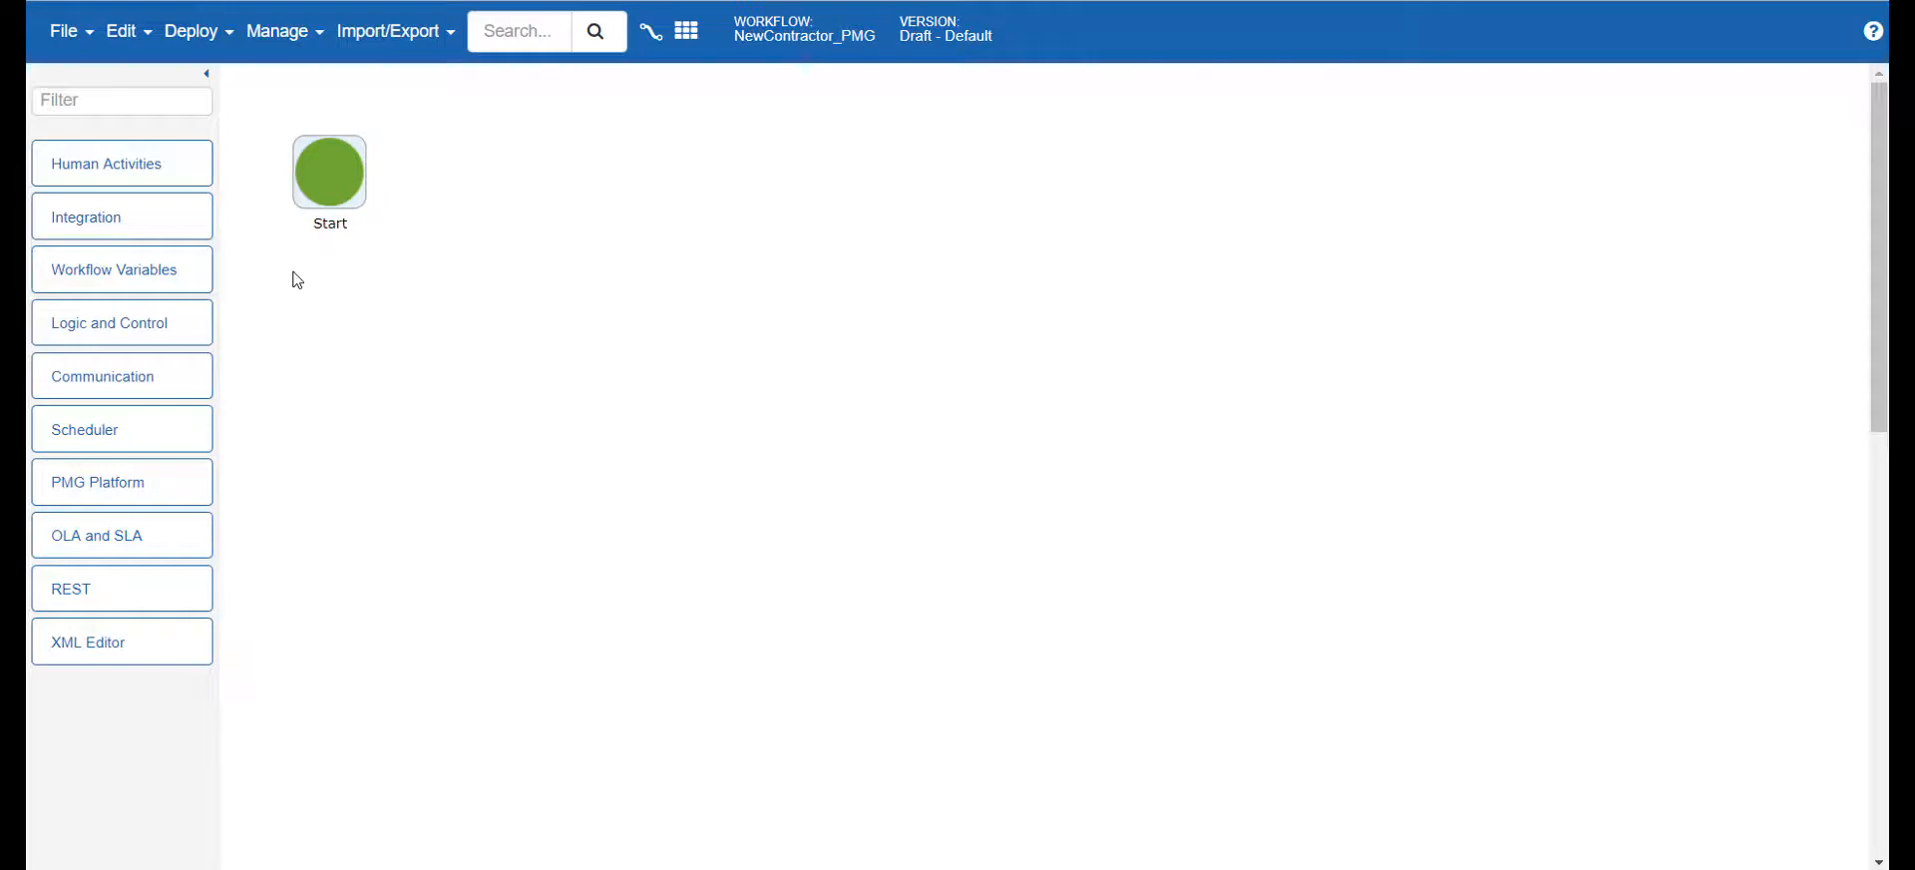
# Find the Update Status activity by filtering for "status", place it beside Start and connect Start to it
pyautogui.click(159, 101)
pyautogui.write('status')
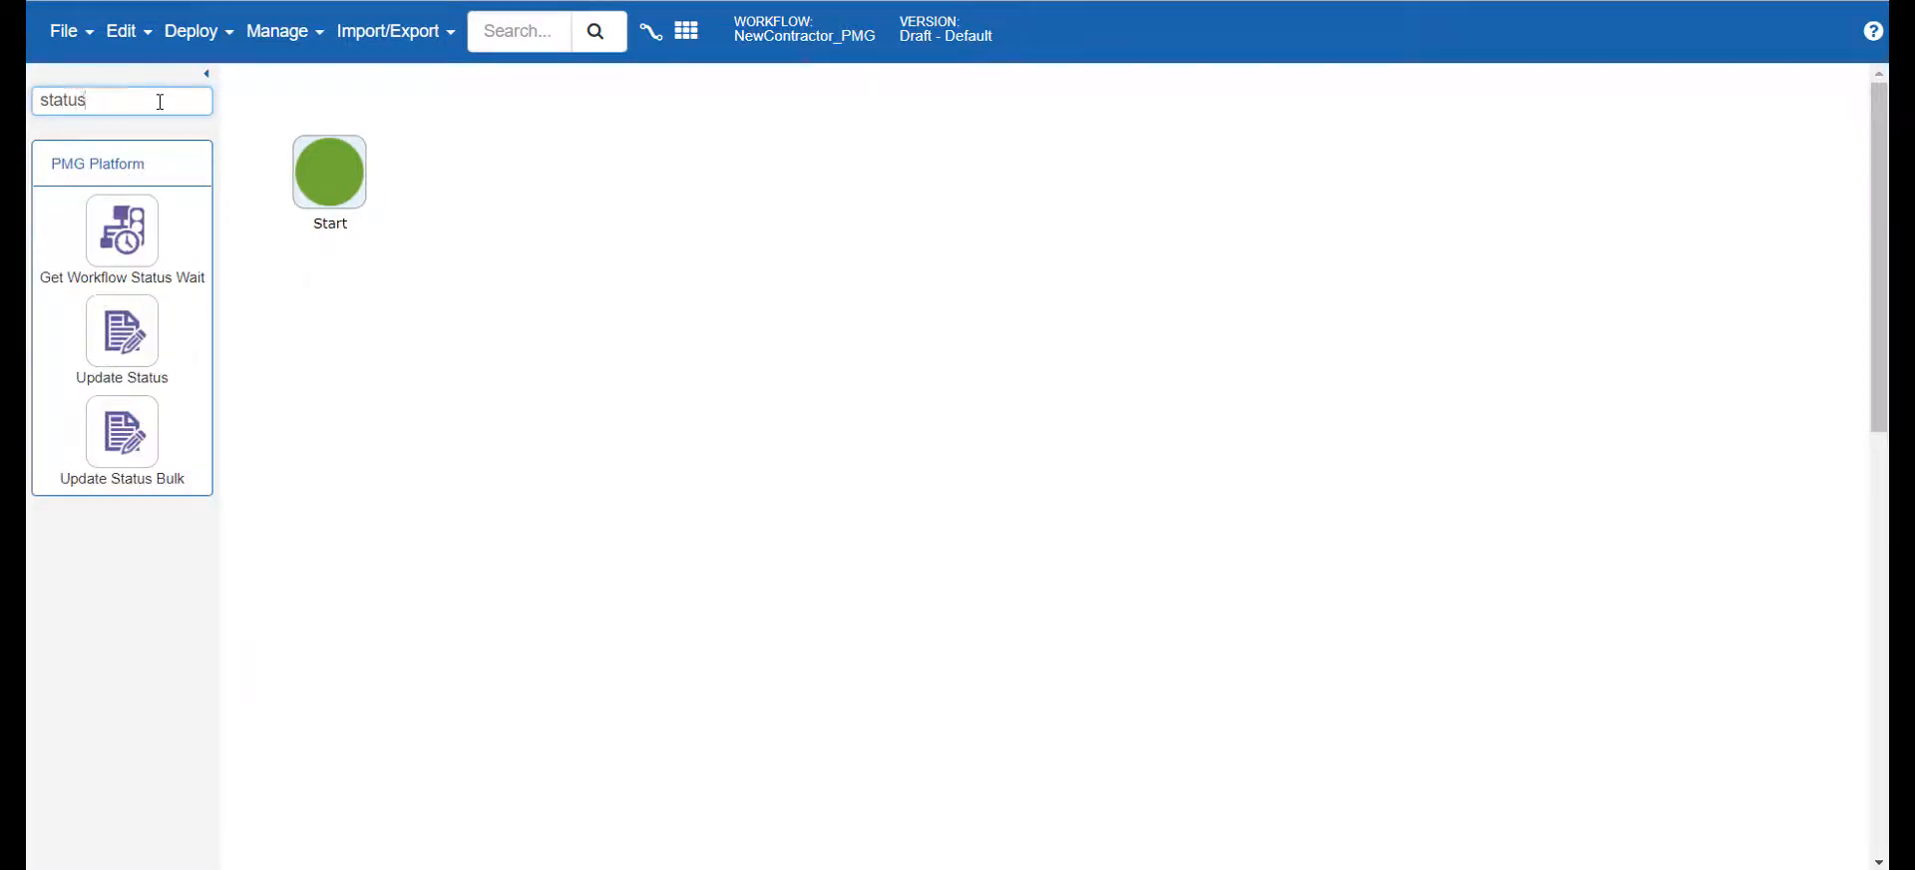
pyautogui.moveTo(120, 324); pyautogui.dragTo(503, 174)
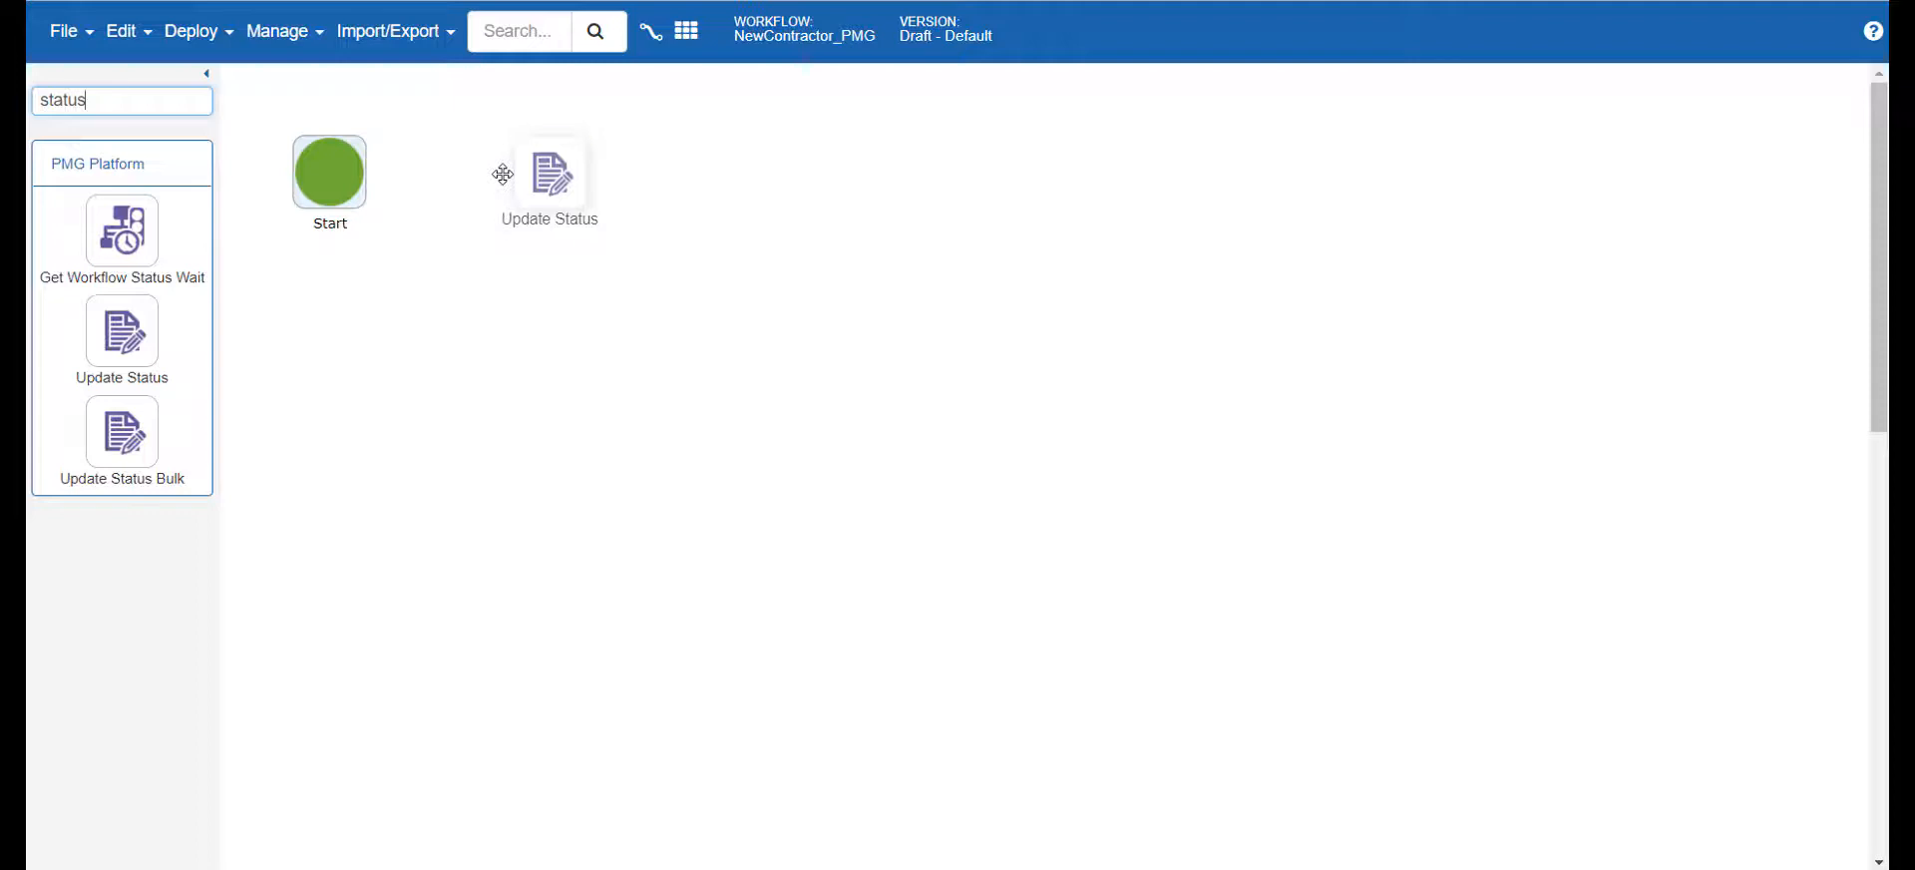
pyautogui.moveTo(502, 175); pyautogui.dragTo(503, 174)
pyautogui.moveTo(331, 177); pyautogui.dragTo(537, 177)
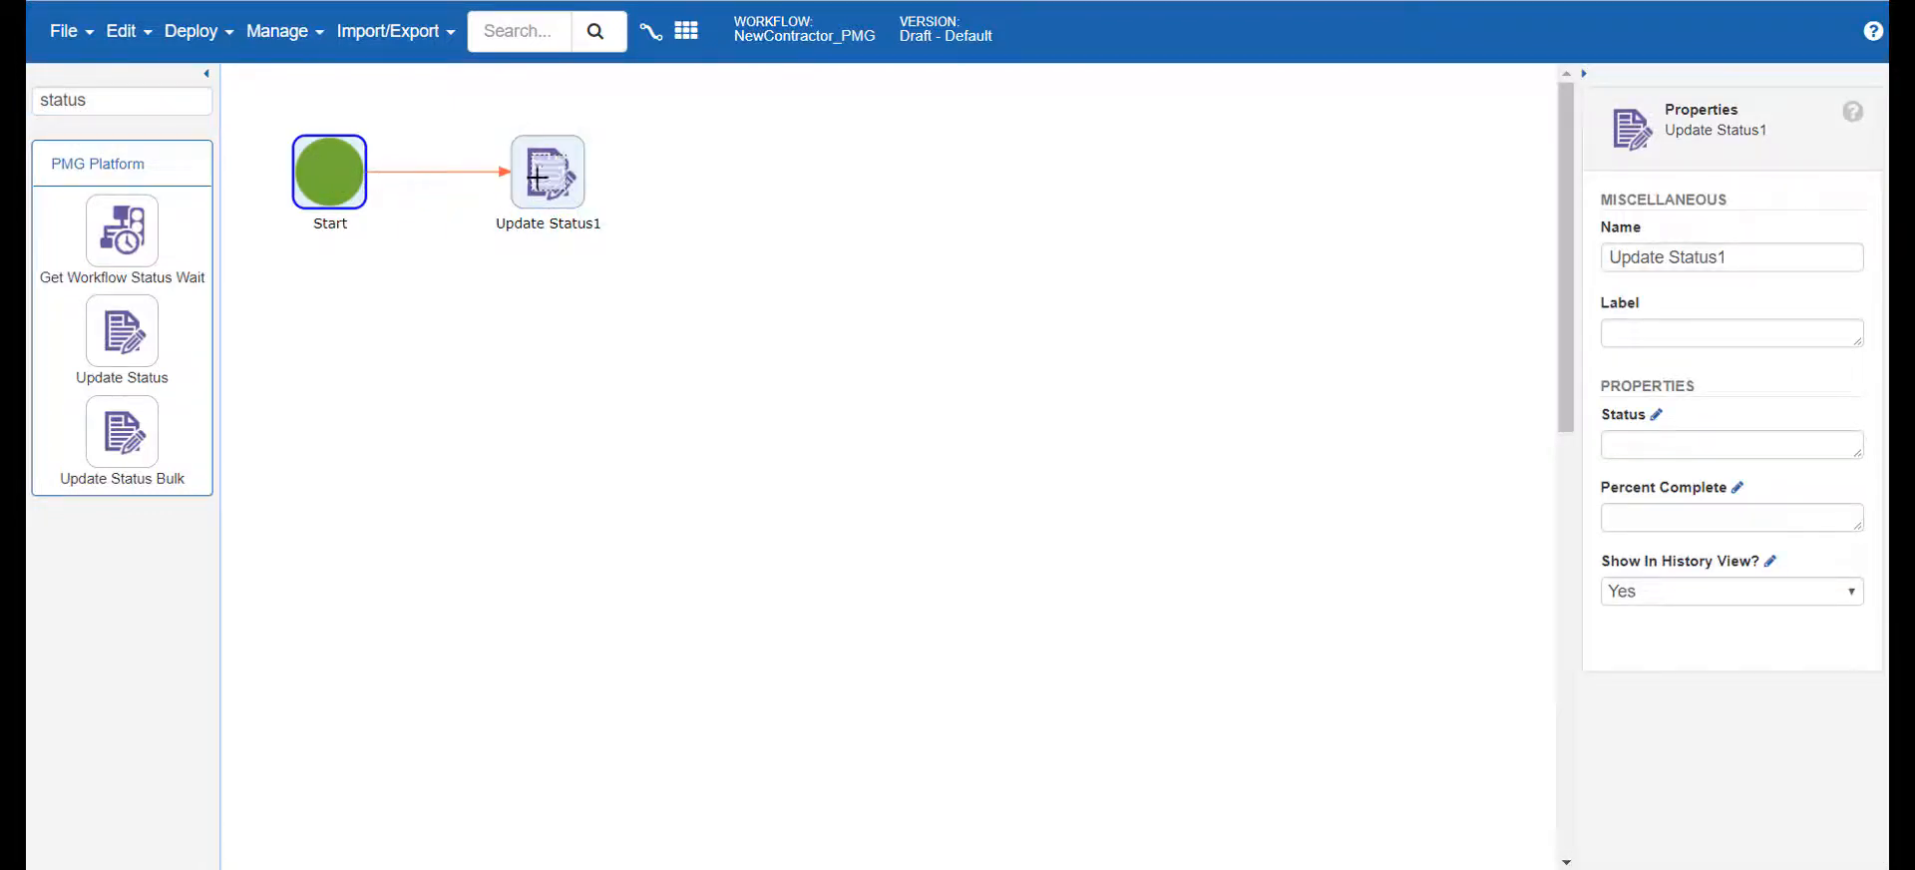
# Set the Update Status activity's status to "Thank you for submitting R{{Request Id}}", inserting Request Id from the workflow's request data
pyautogui.click(560, 150)
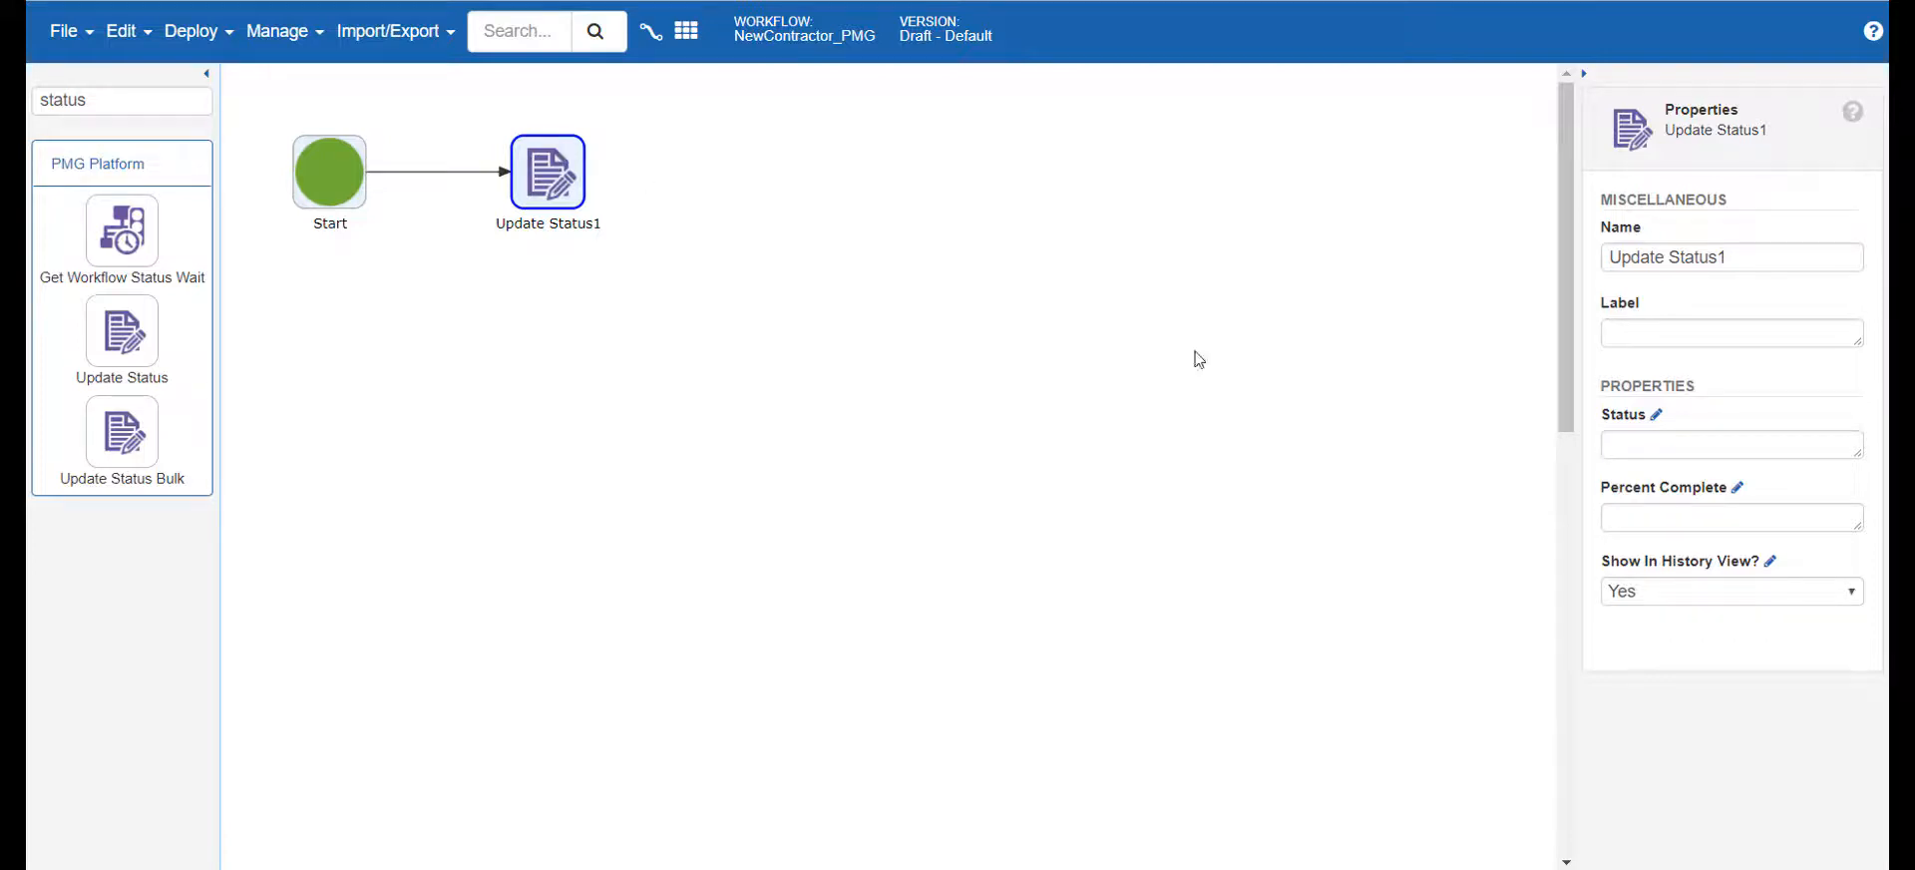
pyautogui.click(1666, 444)
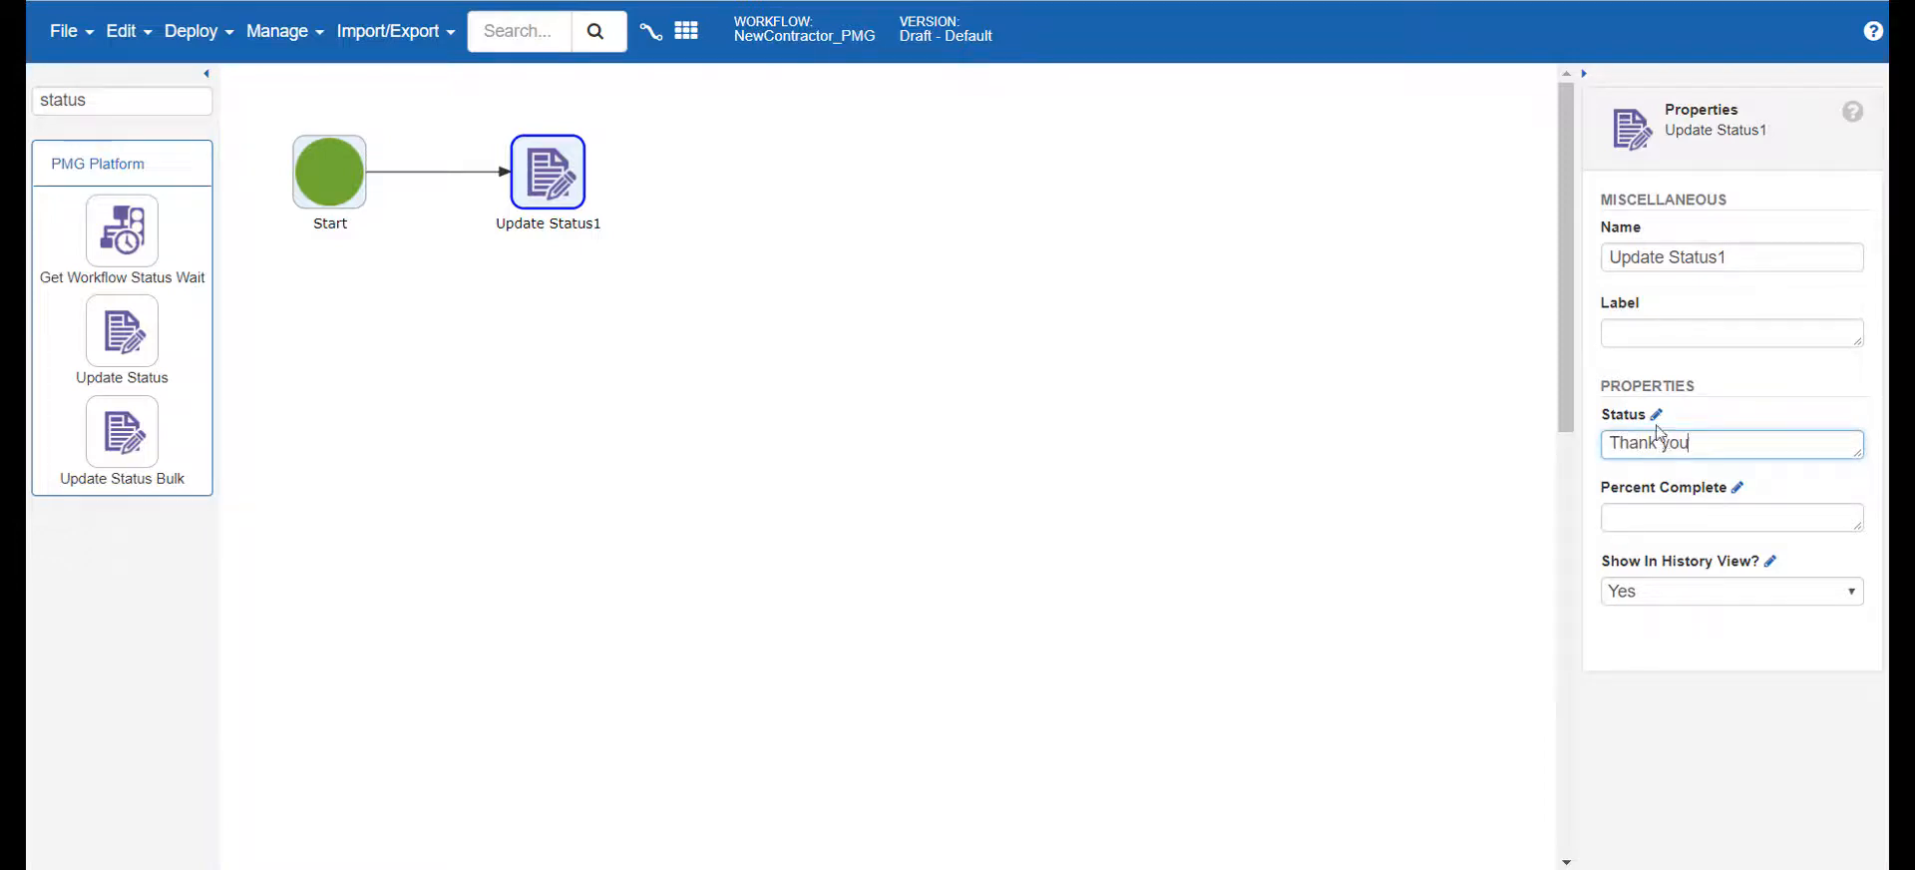
pyautogui.click(1656, 414)
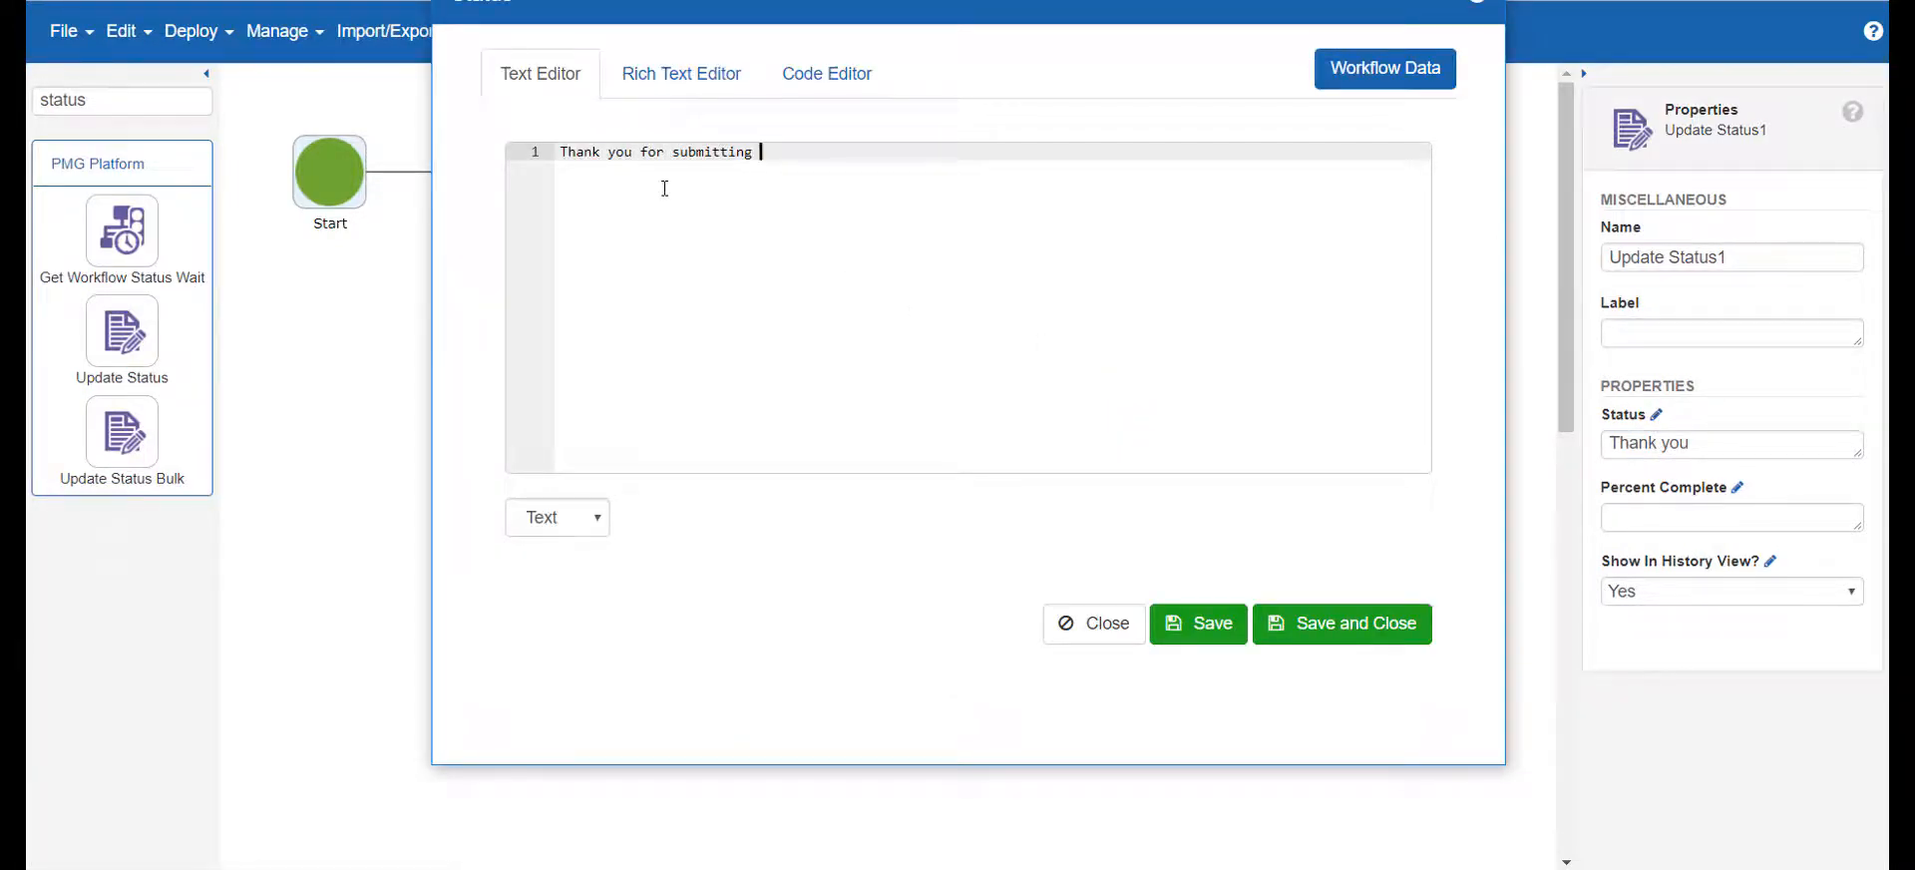
pyautogui.click(1386, 73)
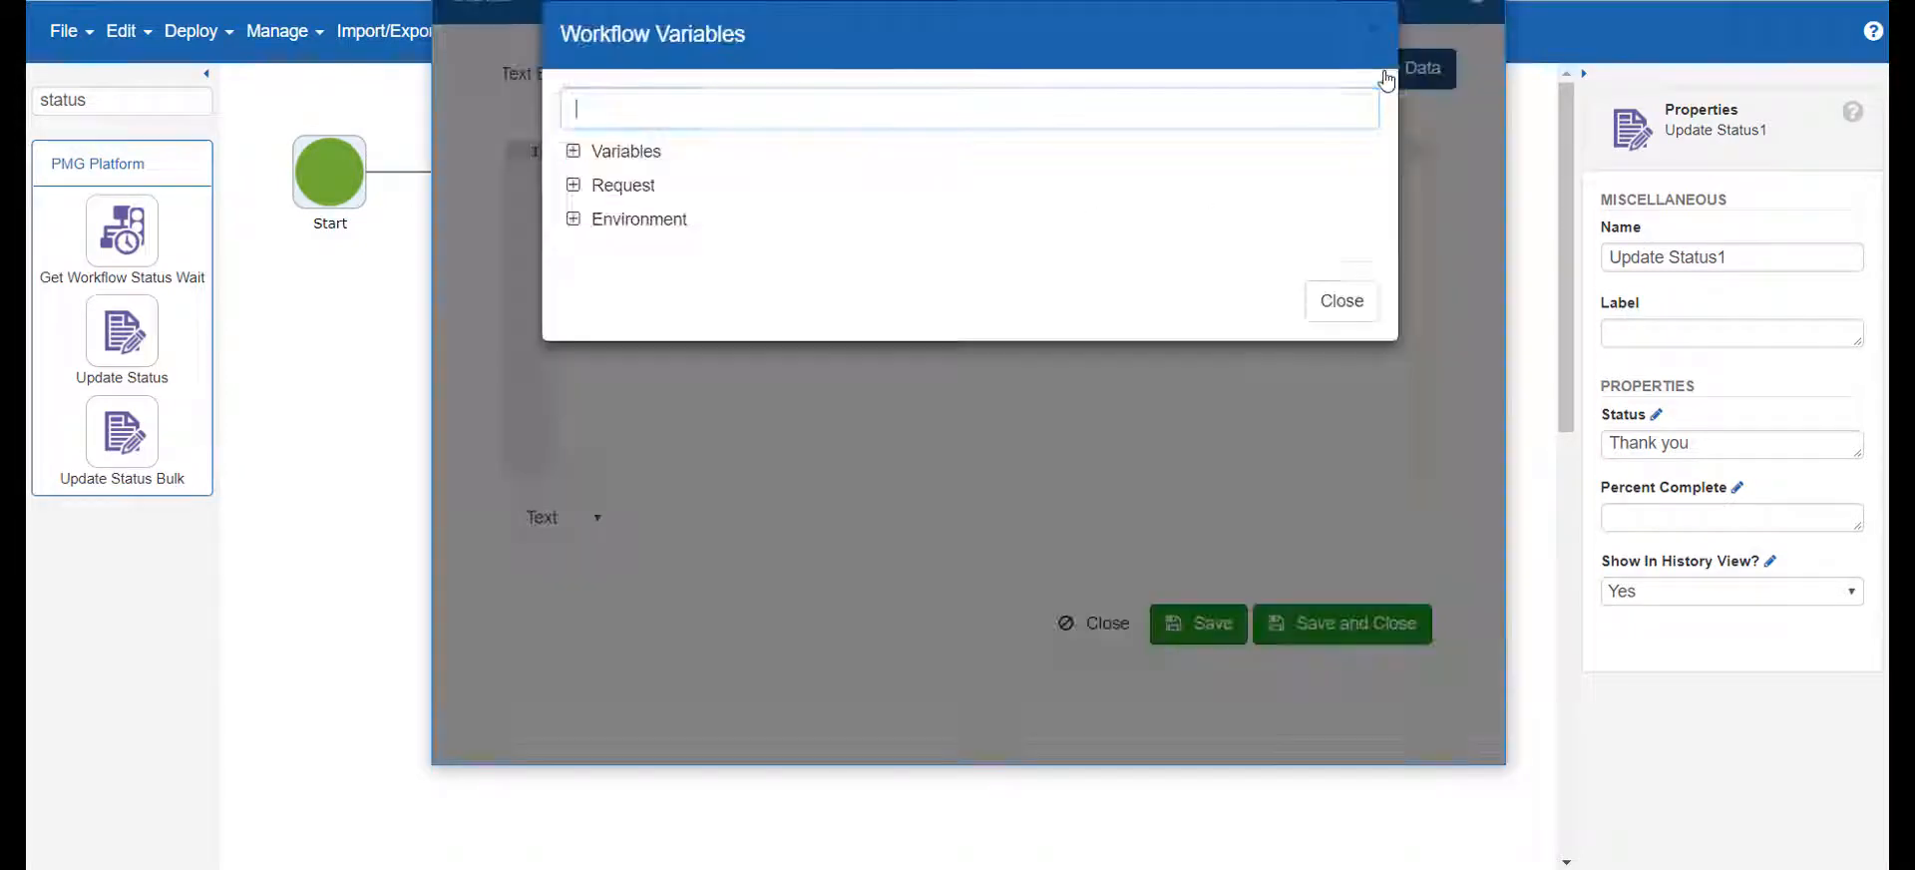
pyautogui.click(574, 185)
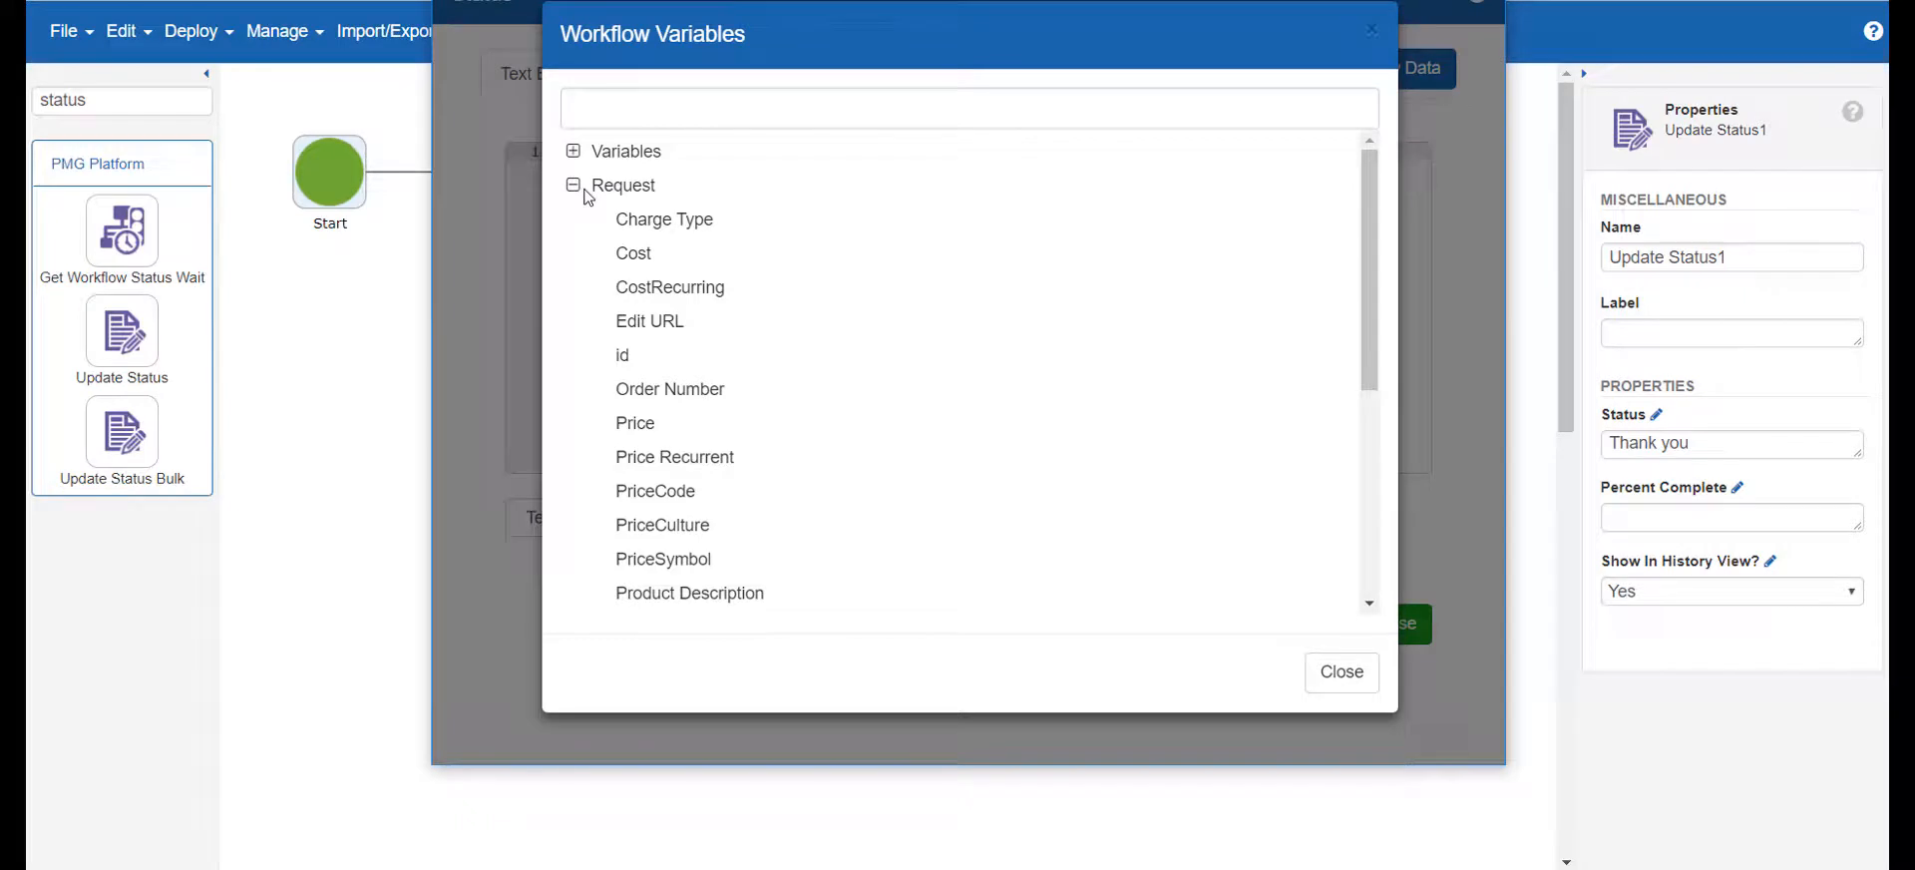
pyautogui.scroll(-4, 663, 299)
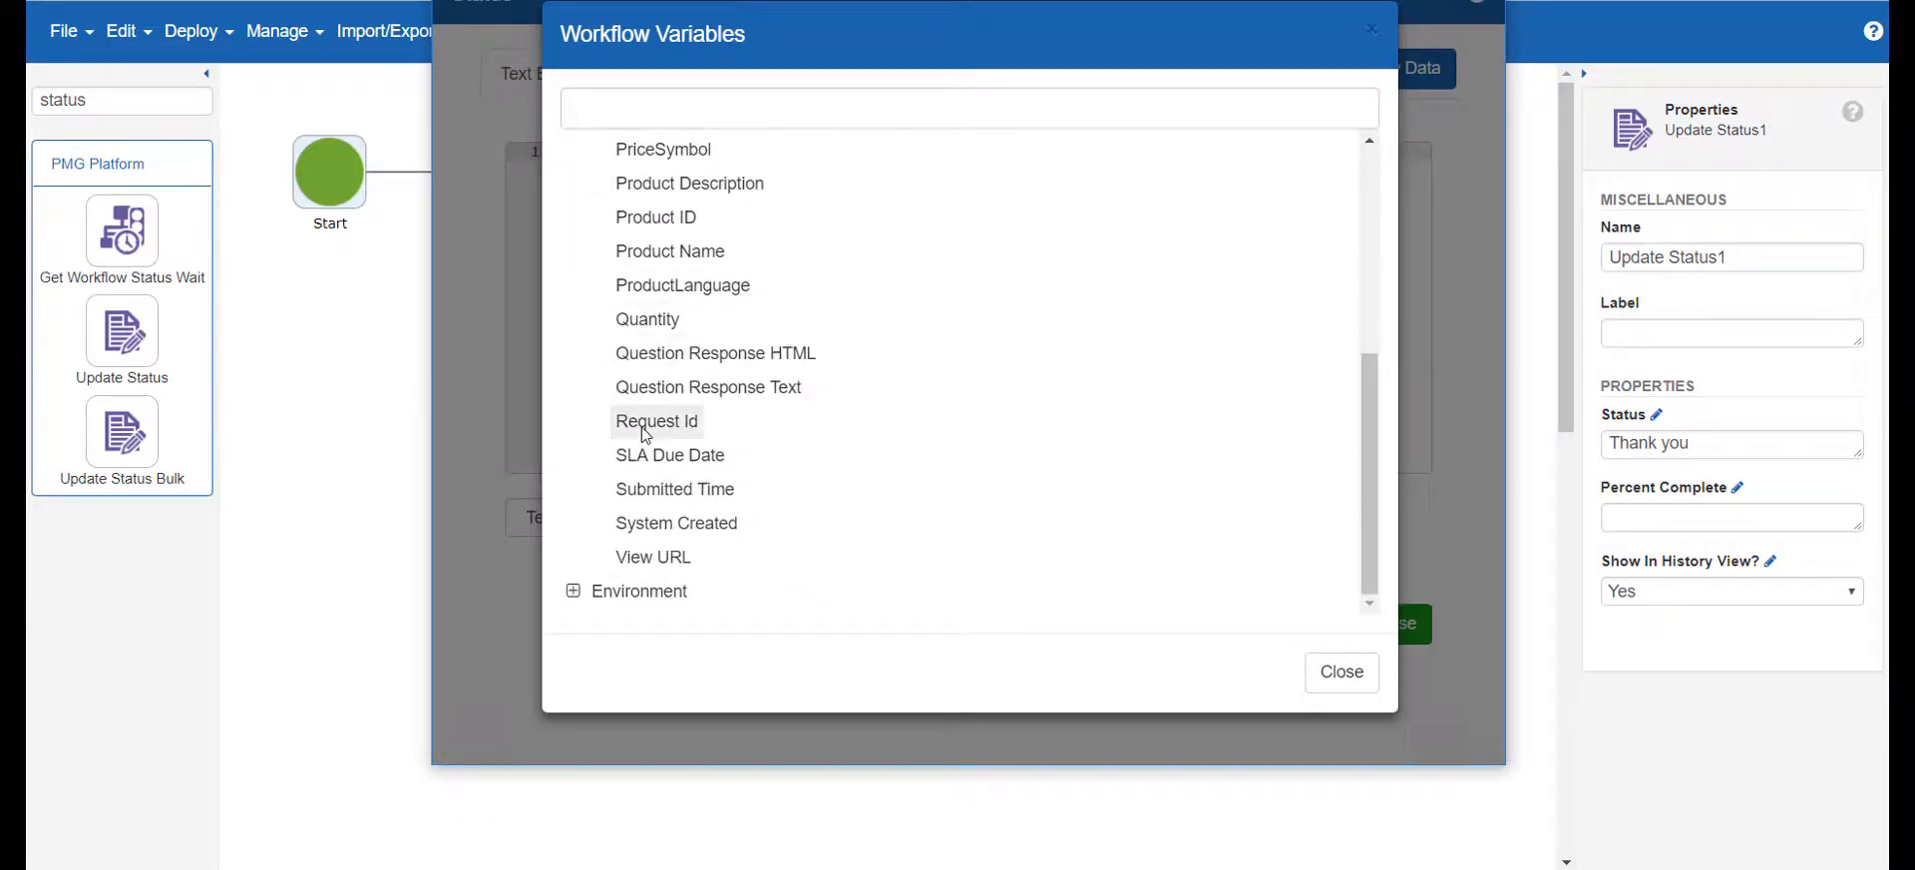
pyautogui.click(649, 422)
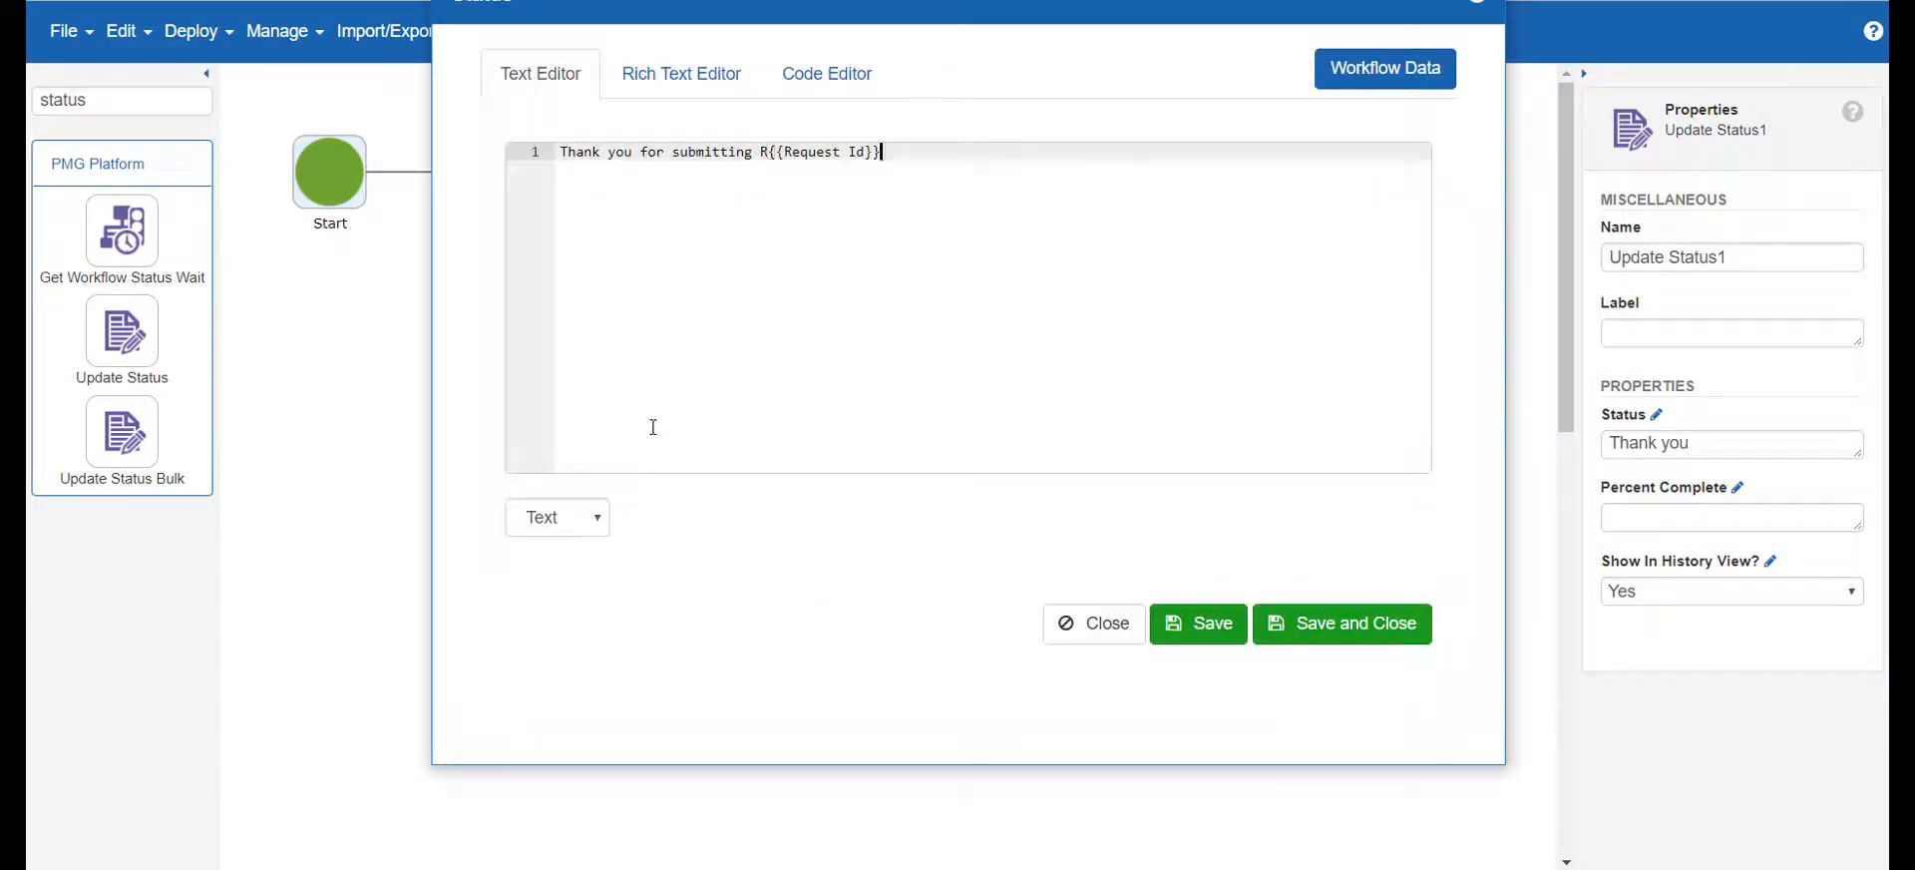
pyautogui.click(1327, 626)
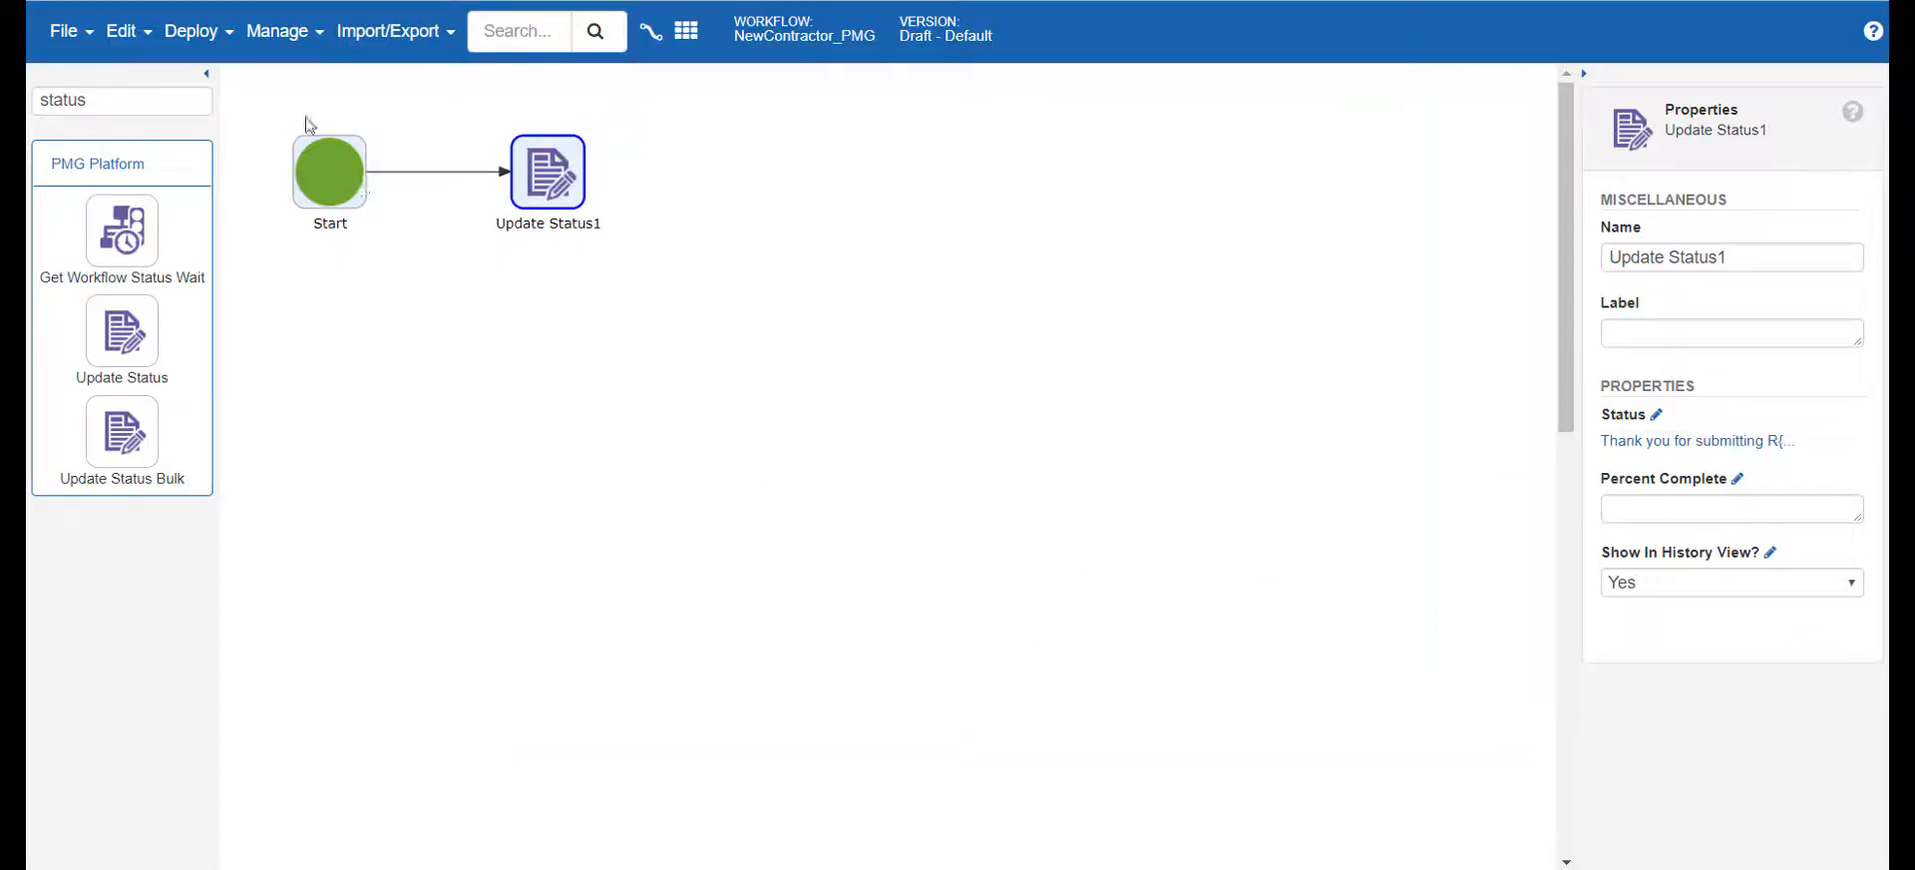
# Deploy the NewContractor_PMG workflow as a new version
pyautogui.click(197, 31)
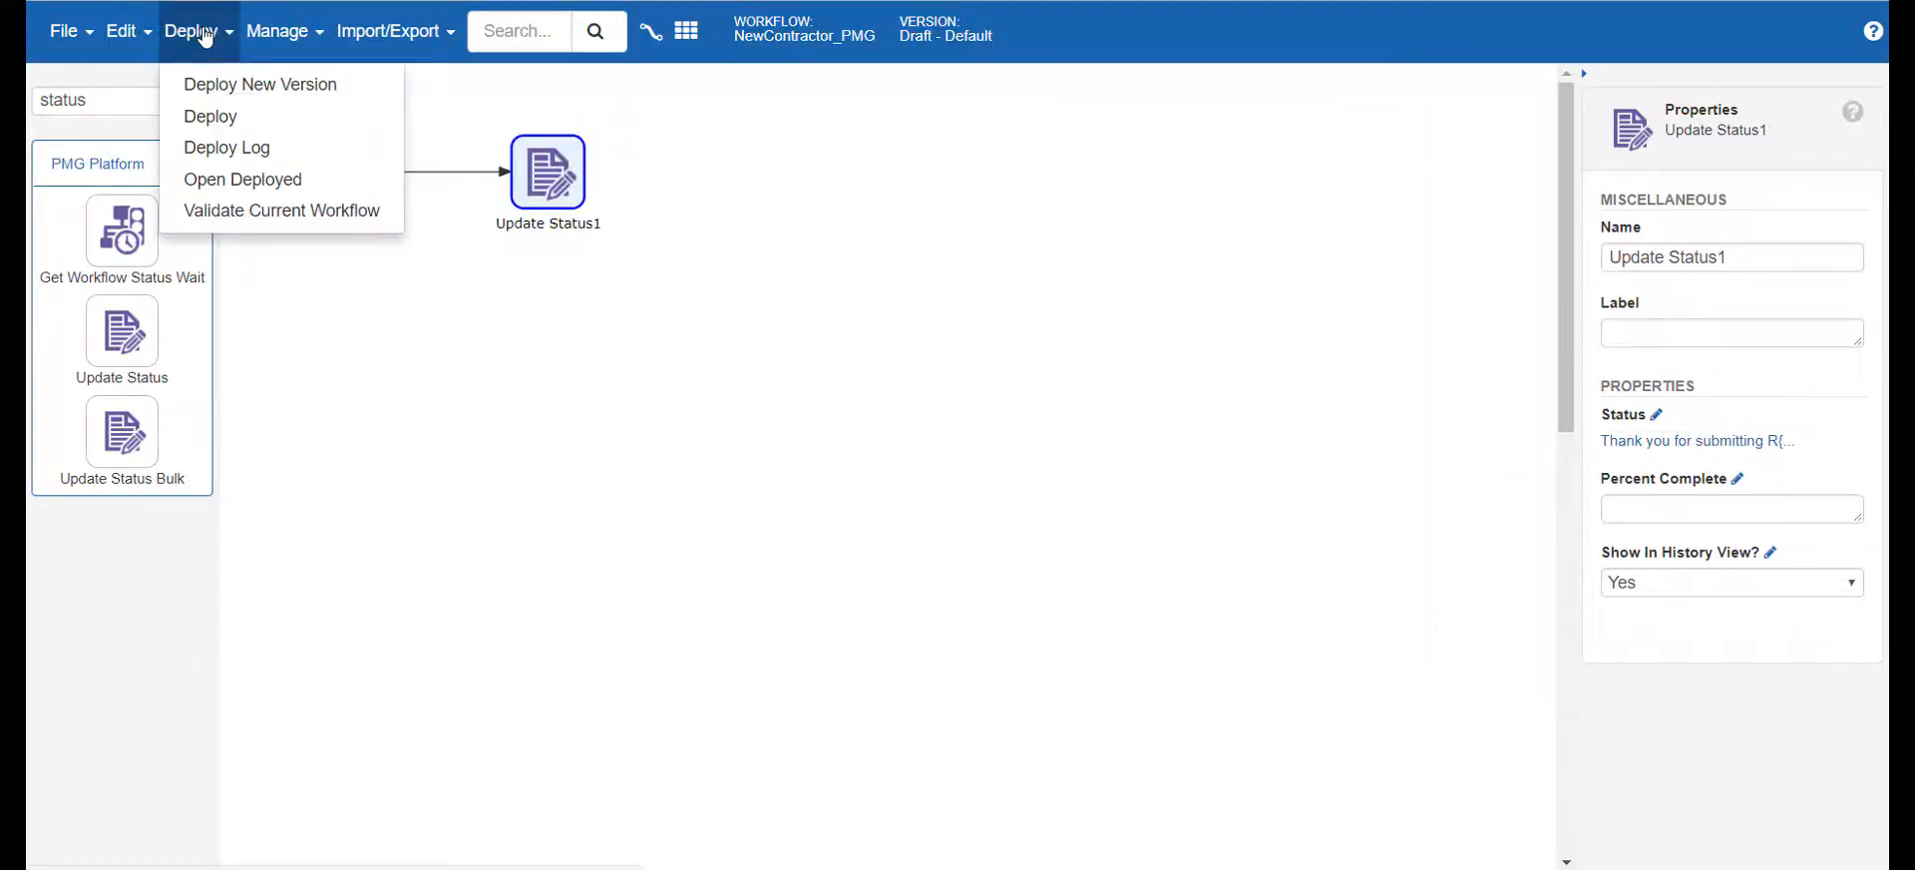
pyautogui.click(240, 98)
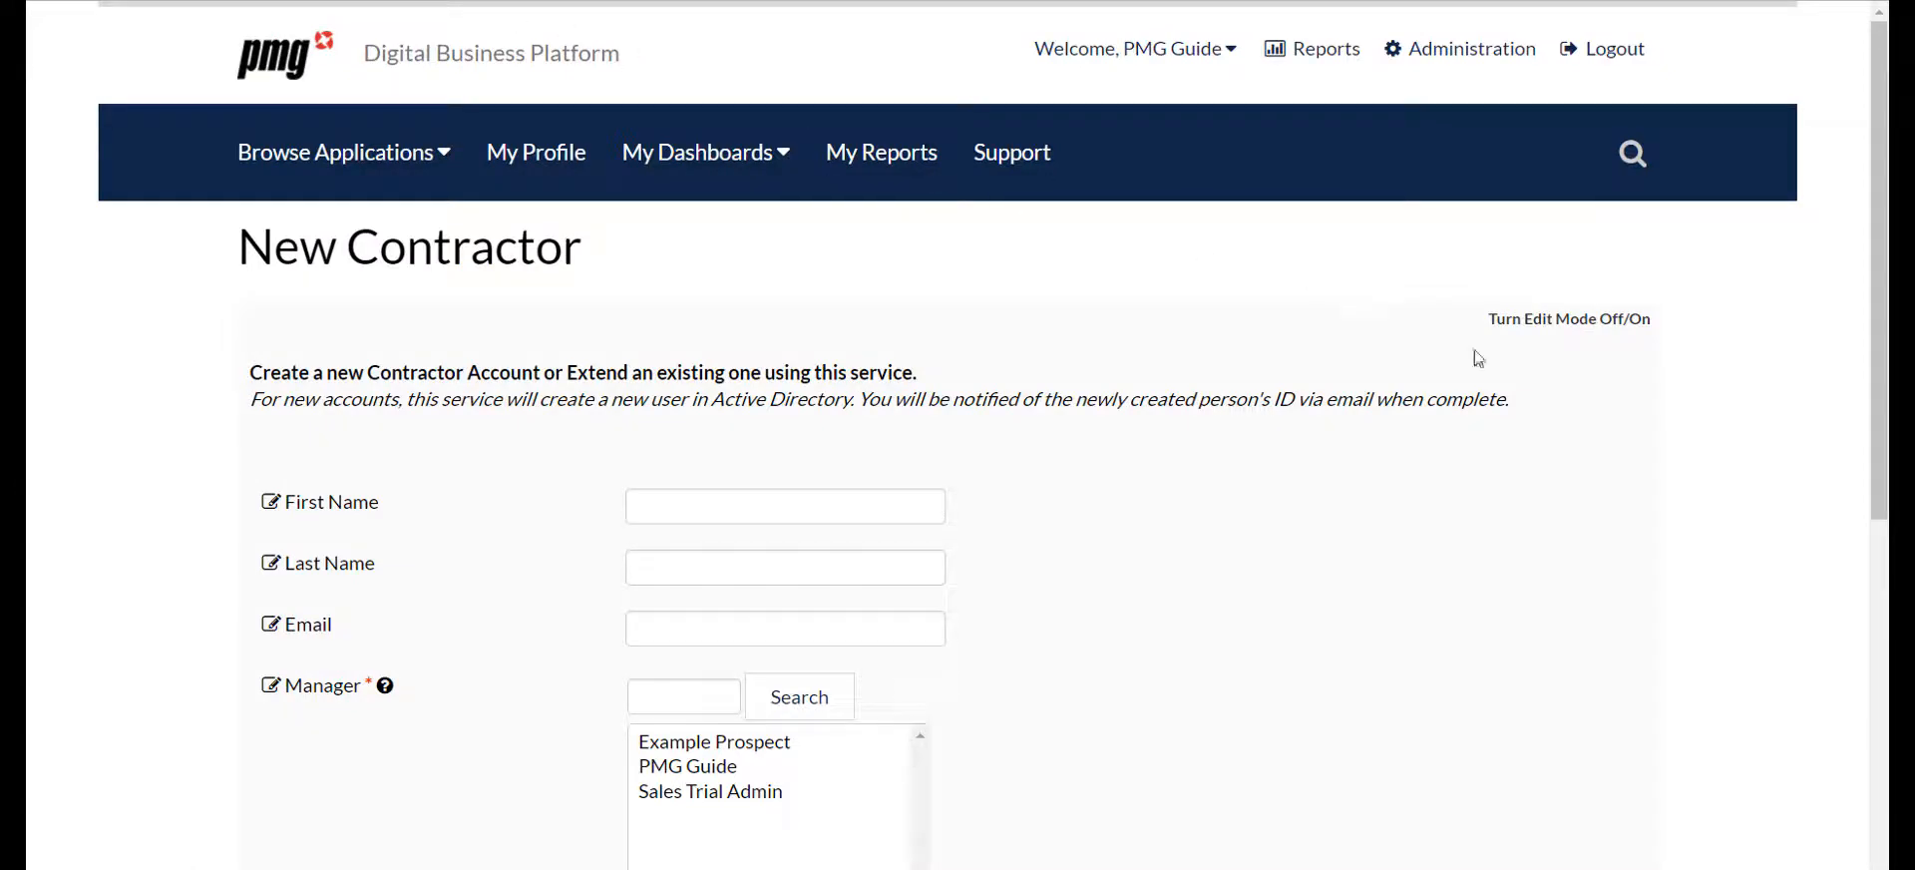
# Open the New Contractor form for editing and set its workflow to NewContractor_PMG
pyautogui.click(1544, 320)
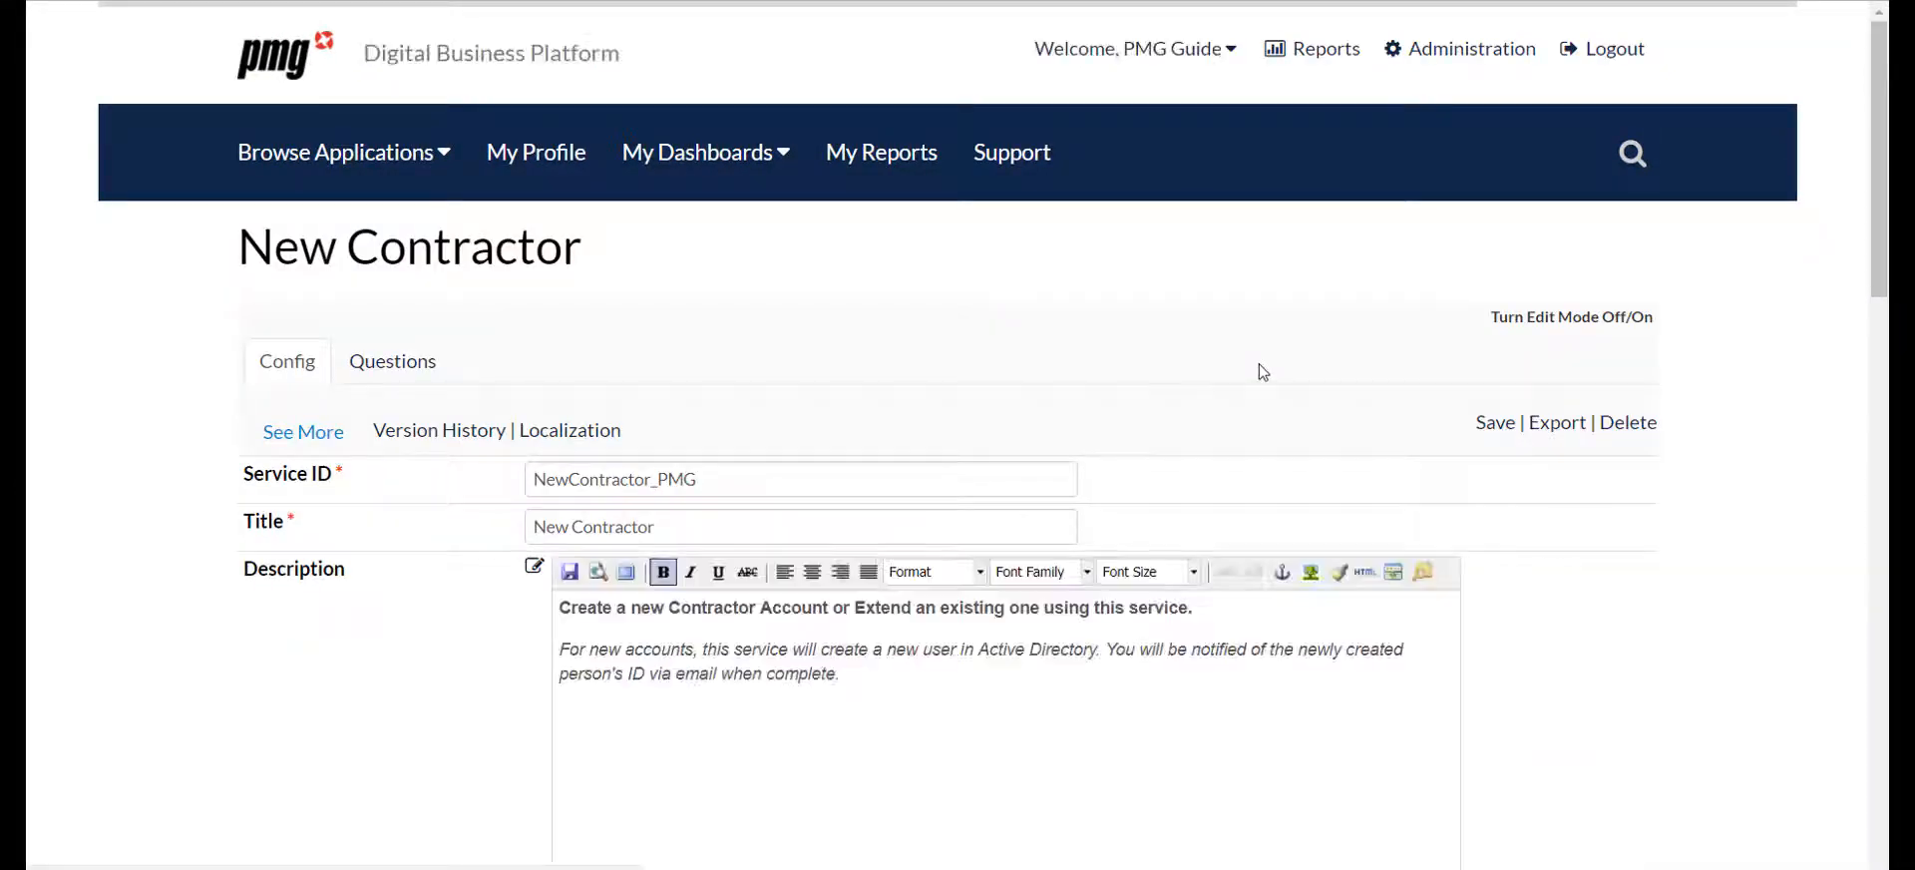
pyautogui.scroll(-8, 1260, 368)
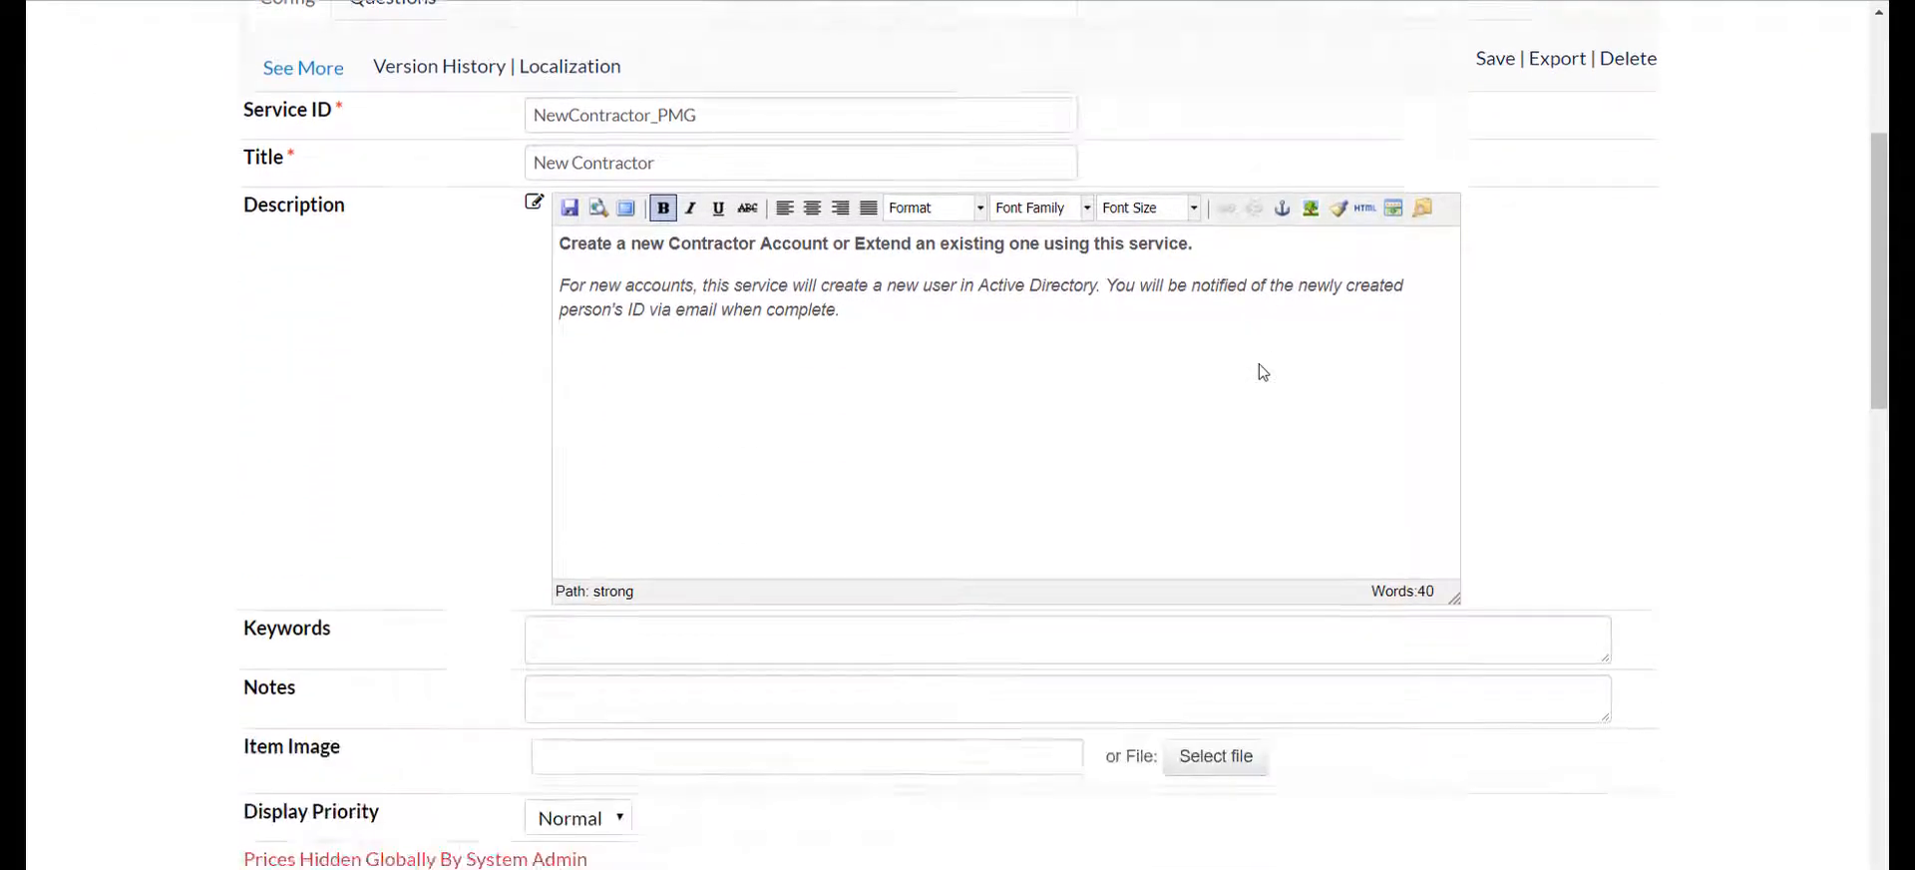
pyautogui.scroll(-10, 1258, 371)
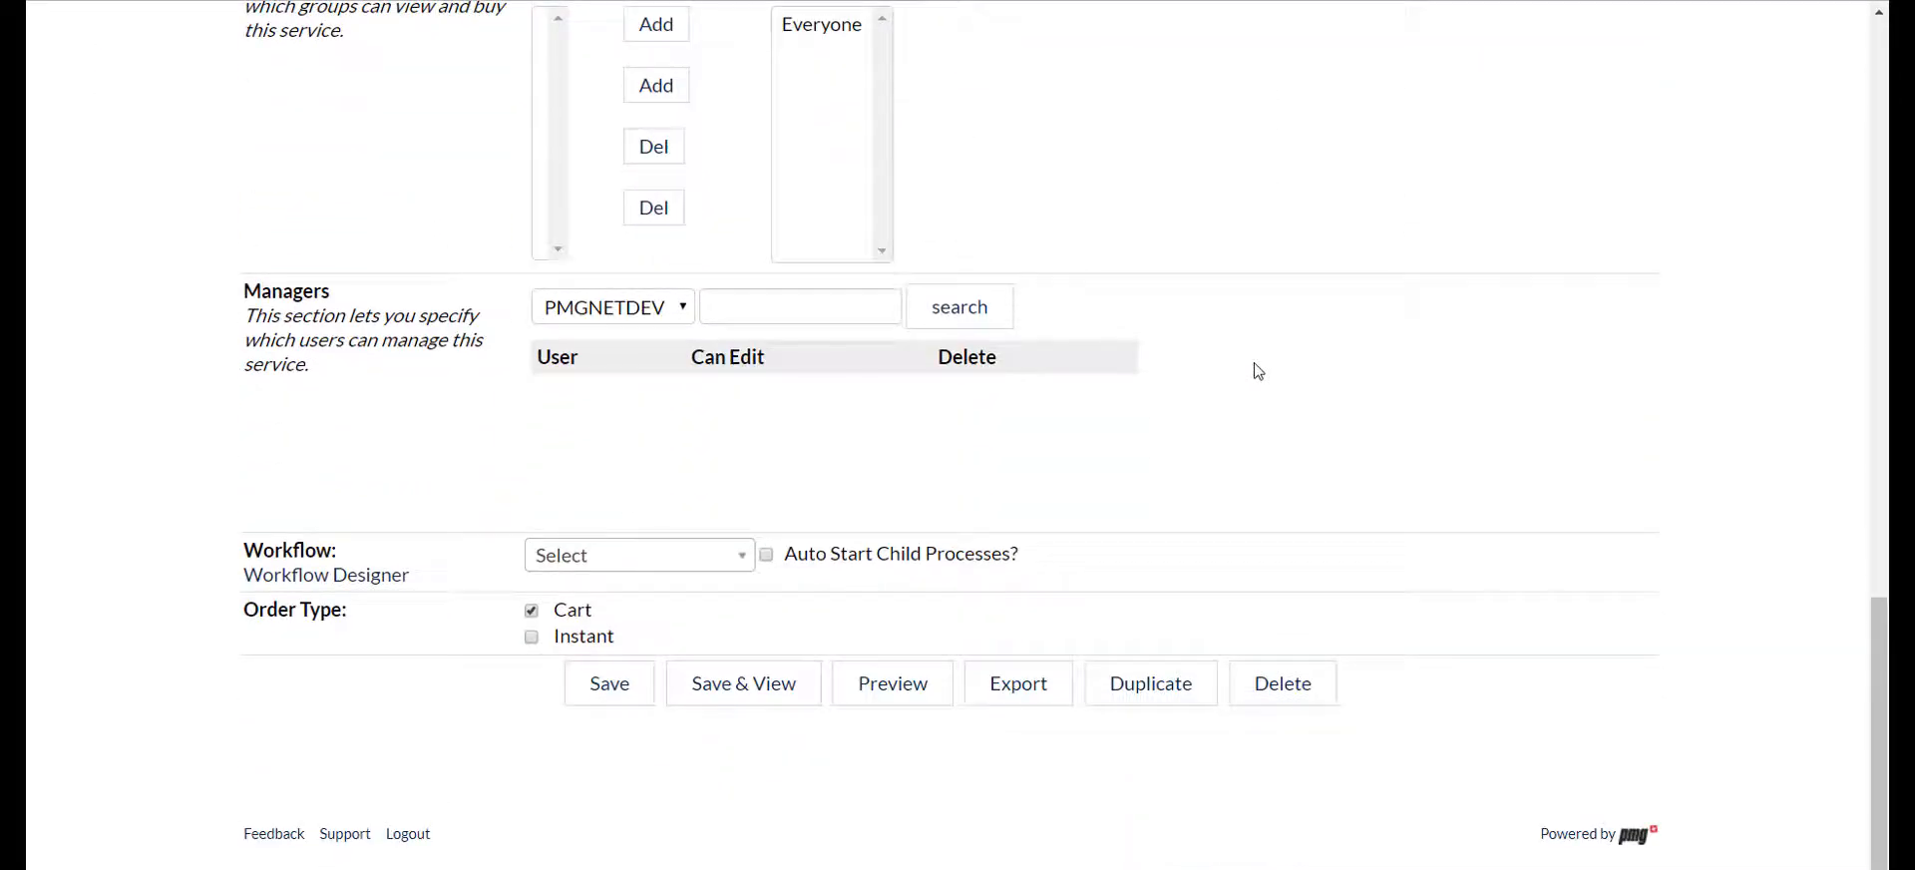
pyautogui.click(641, 565)
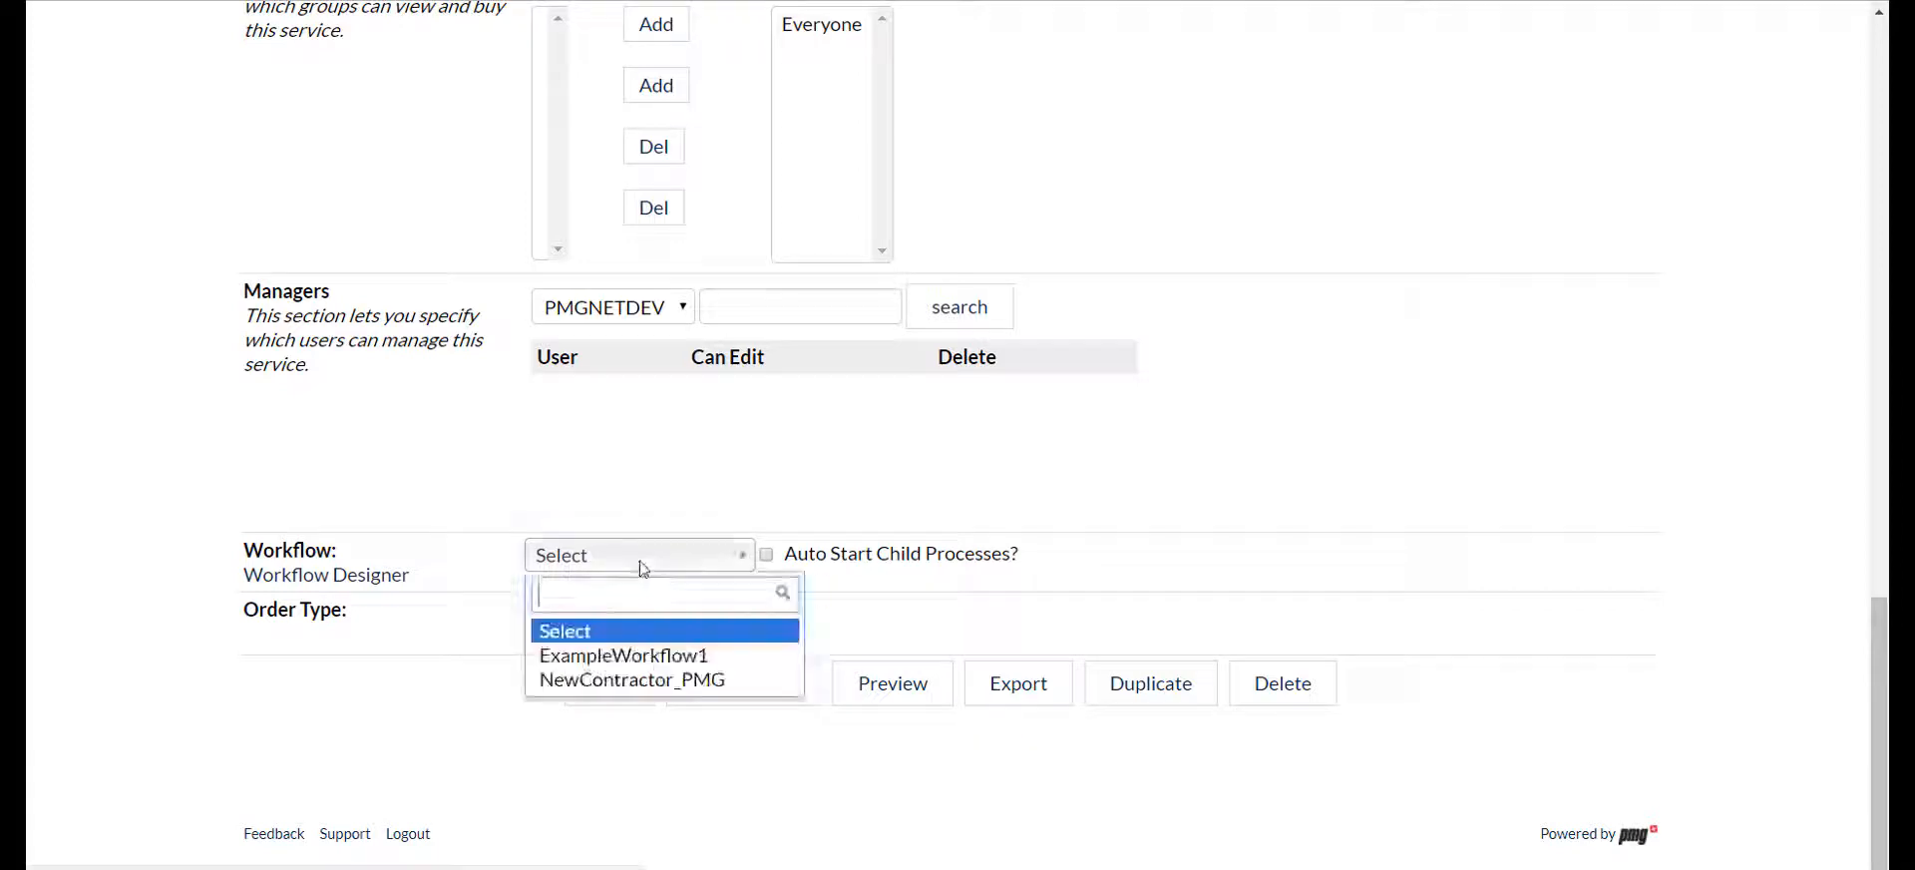
pyautogui.click(639, 684)
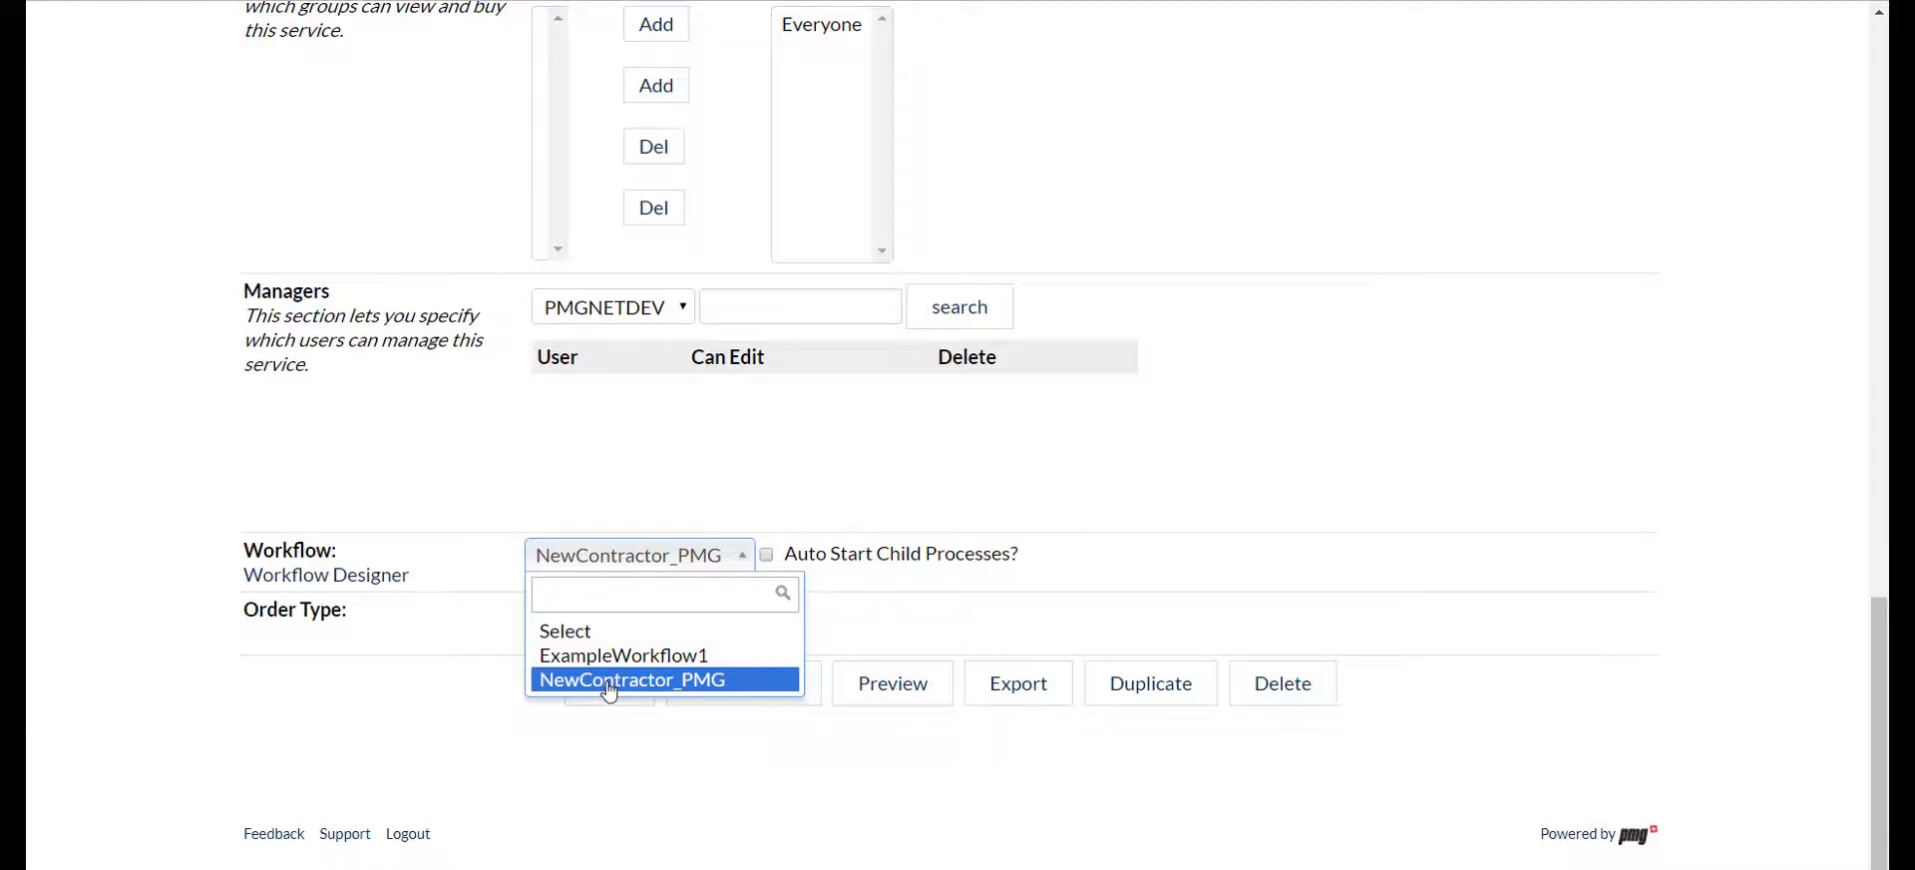
# Enable the Instant order type for the New Contractor form, then save and view the form
pyautogui.click(531, 612)
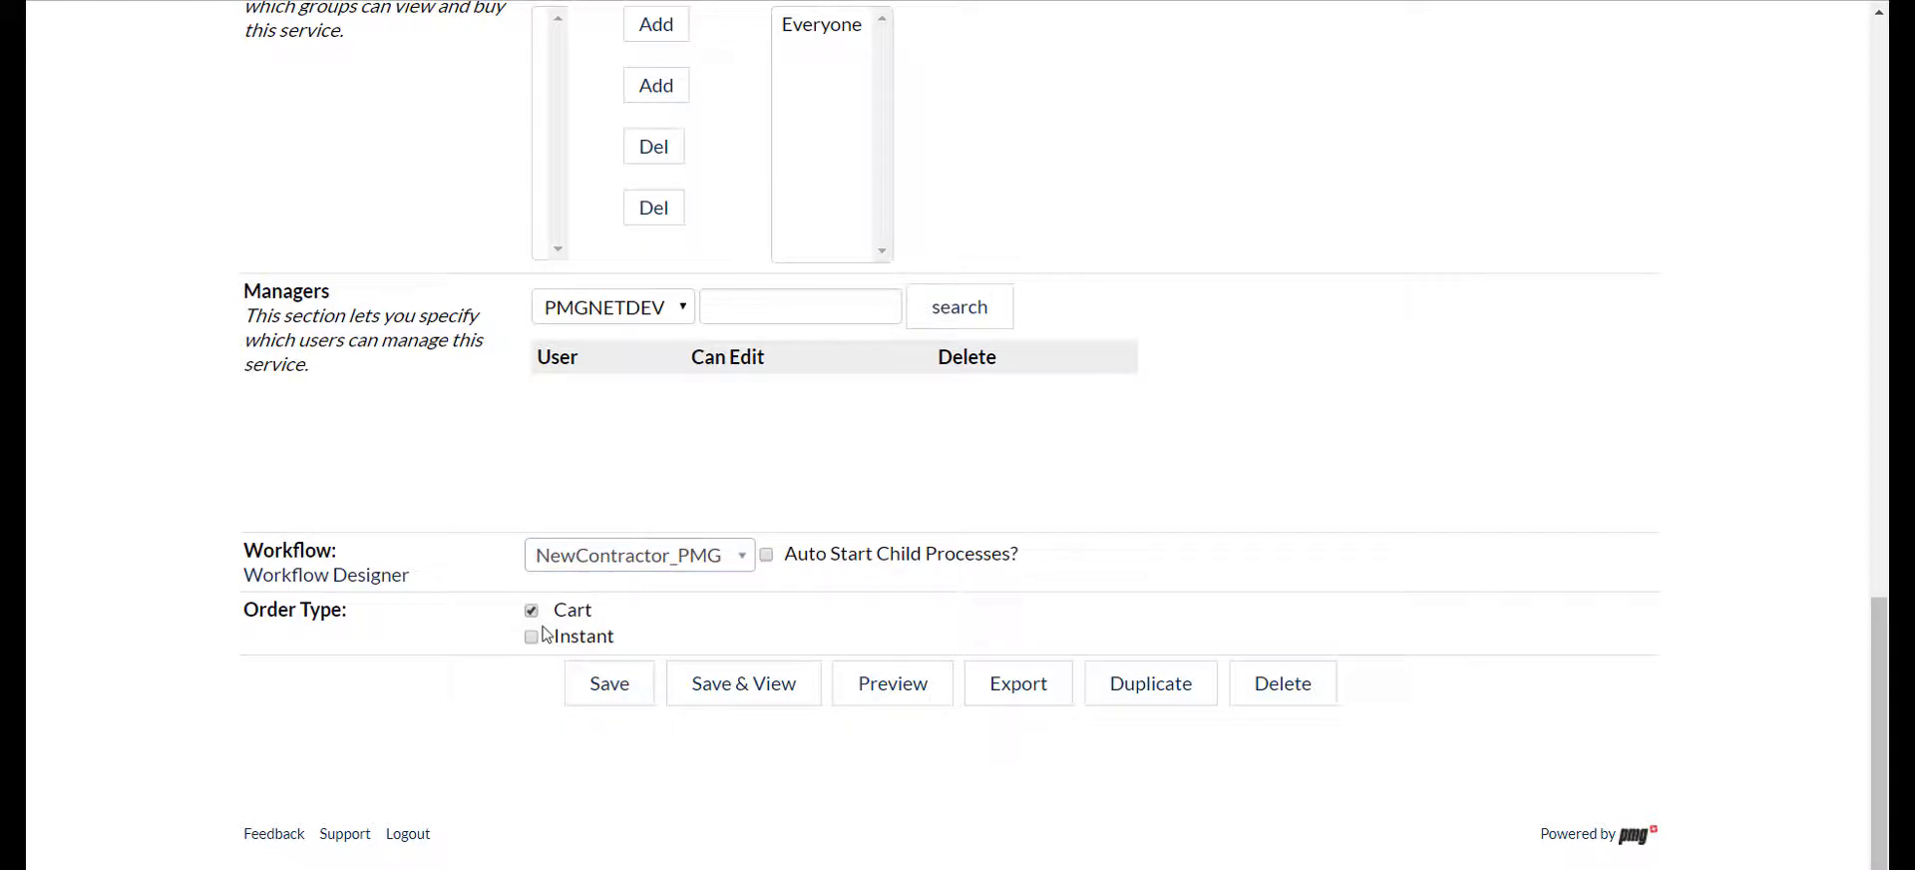
pyautogui.click(532, 632)
pyautogui.click(763, 708)
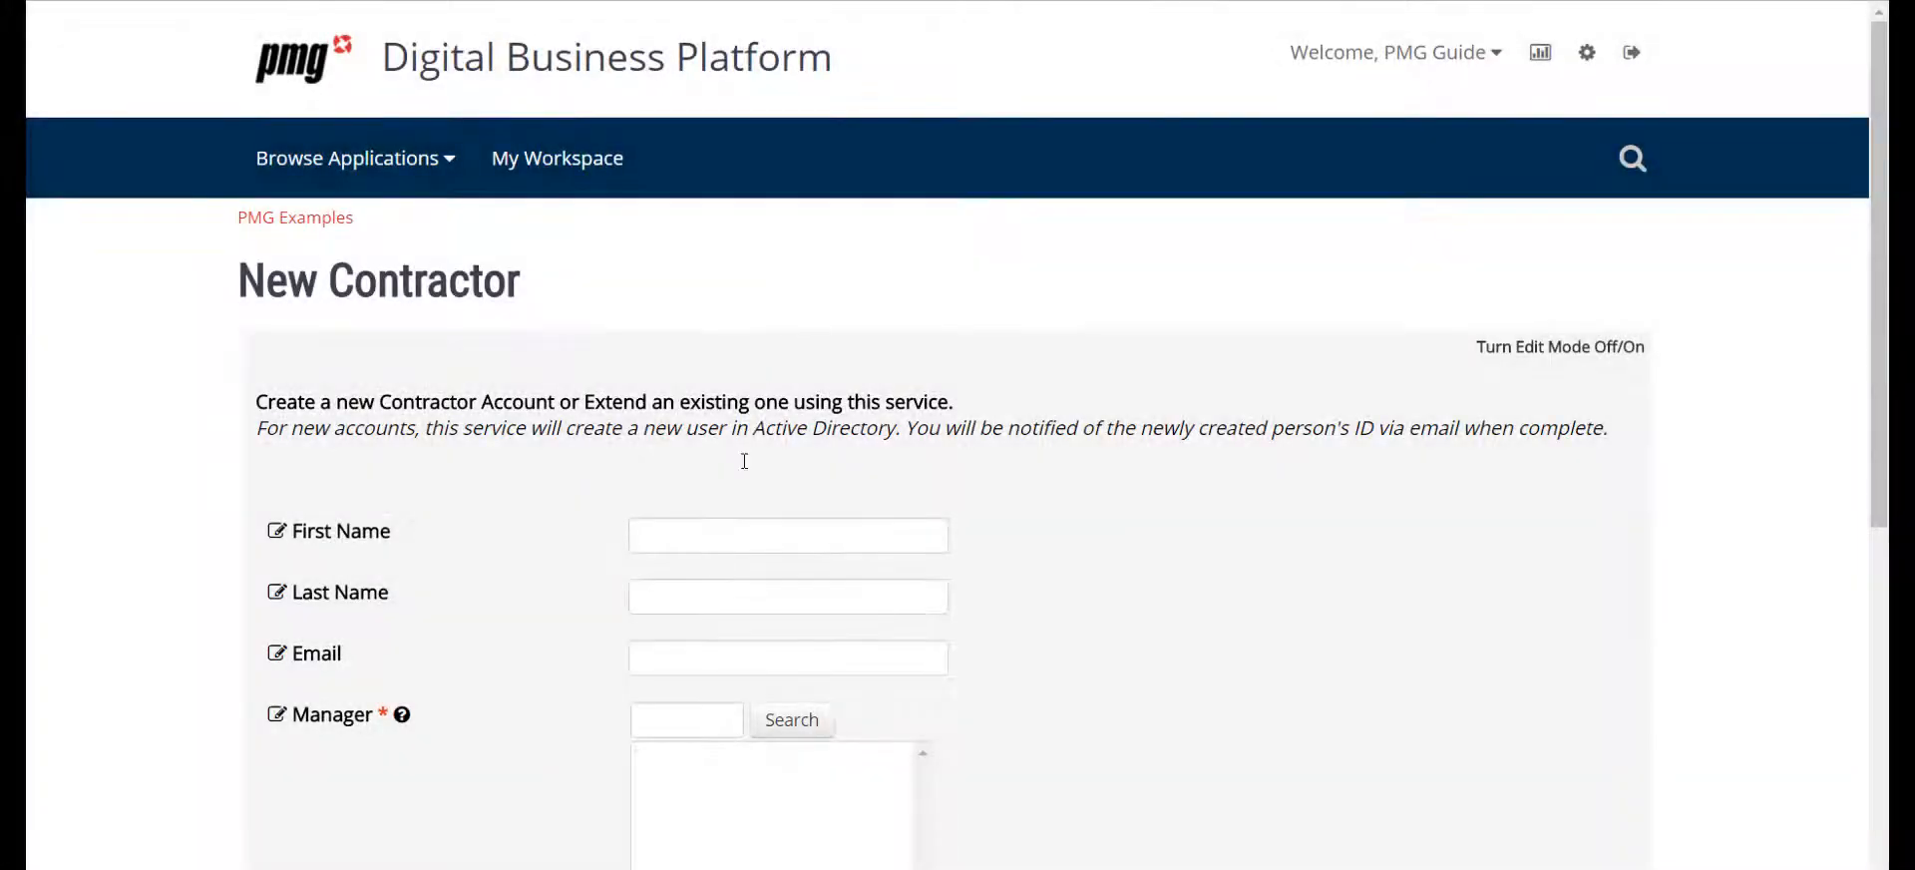
# Fill in the contractor's first name, last name and email on the New Contractor form
pyautogui.click(725, 545)
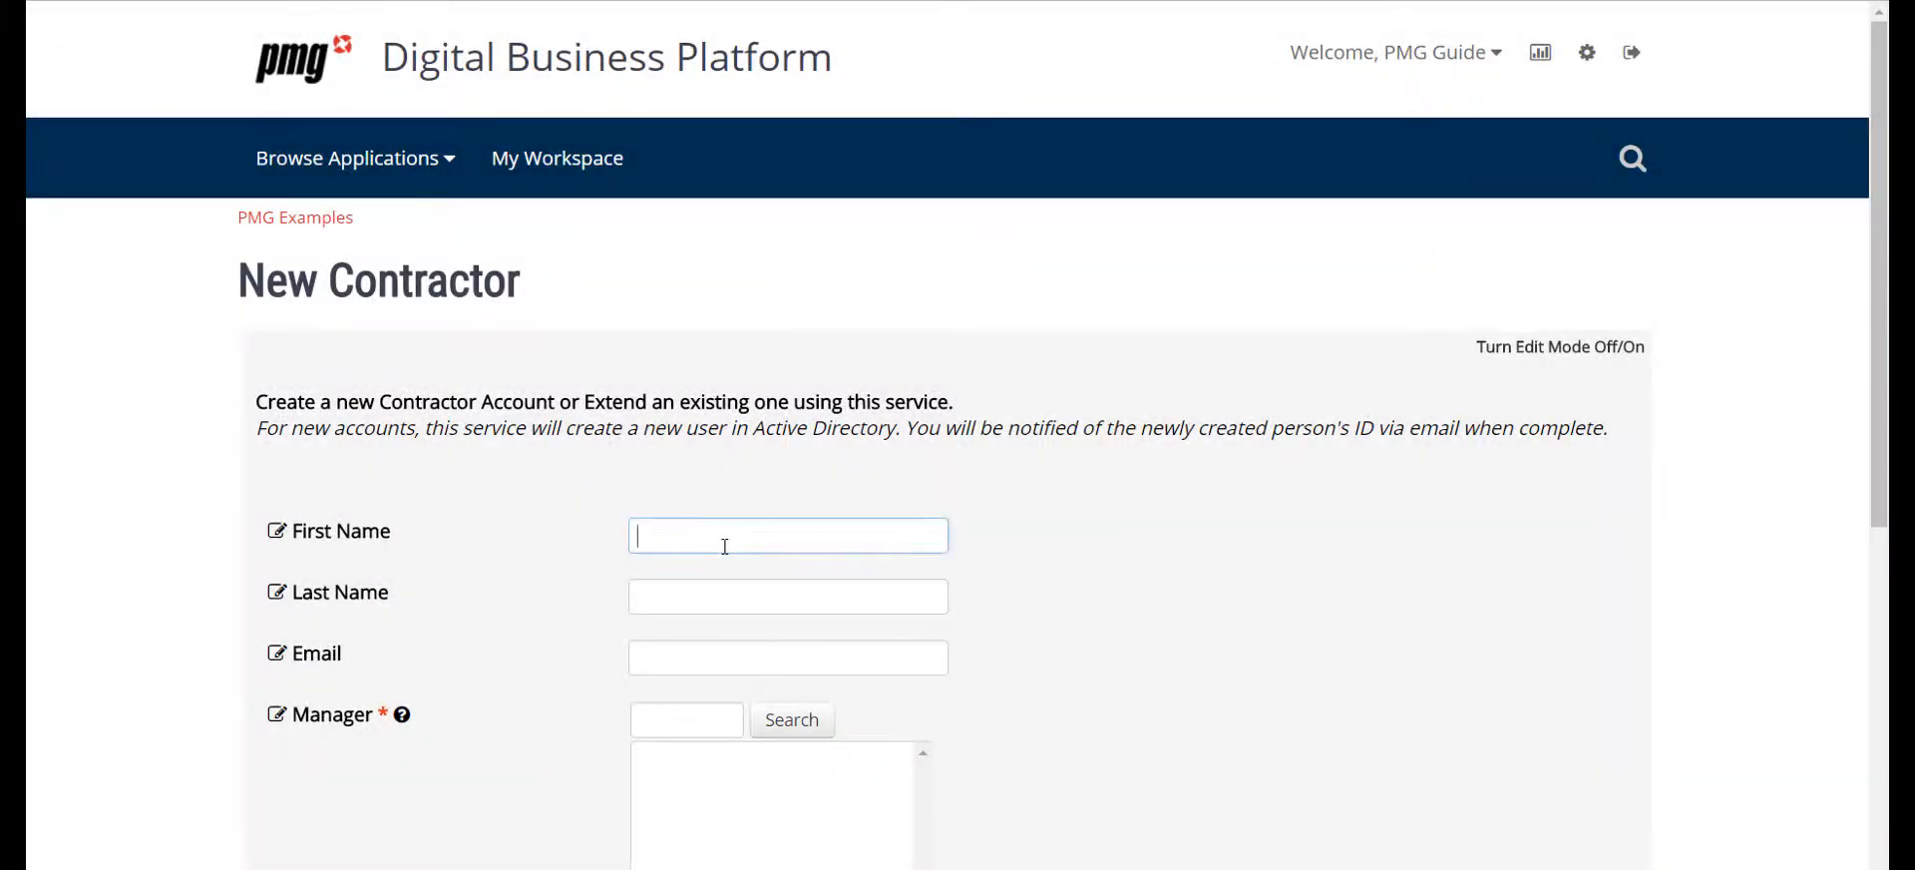
pyautogui.write('Bravo')
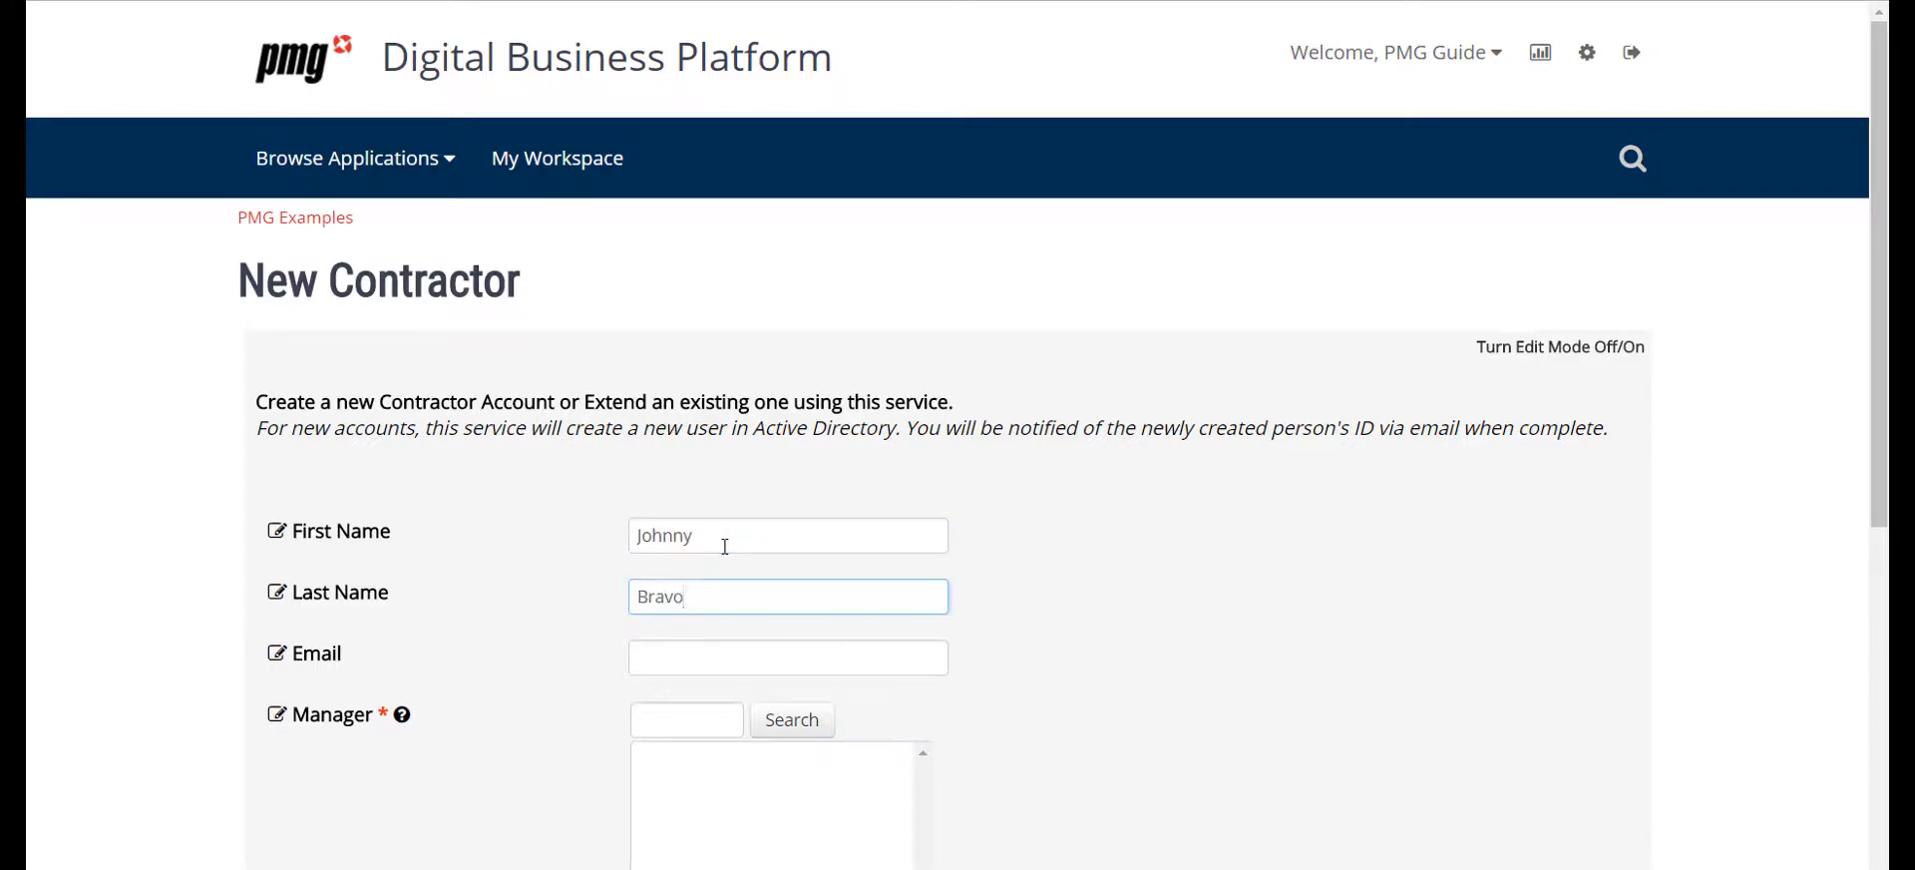
pyautogui.press('Tab')
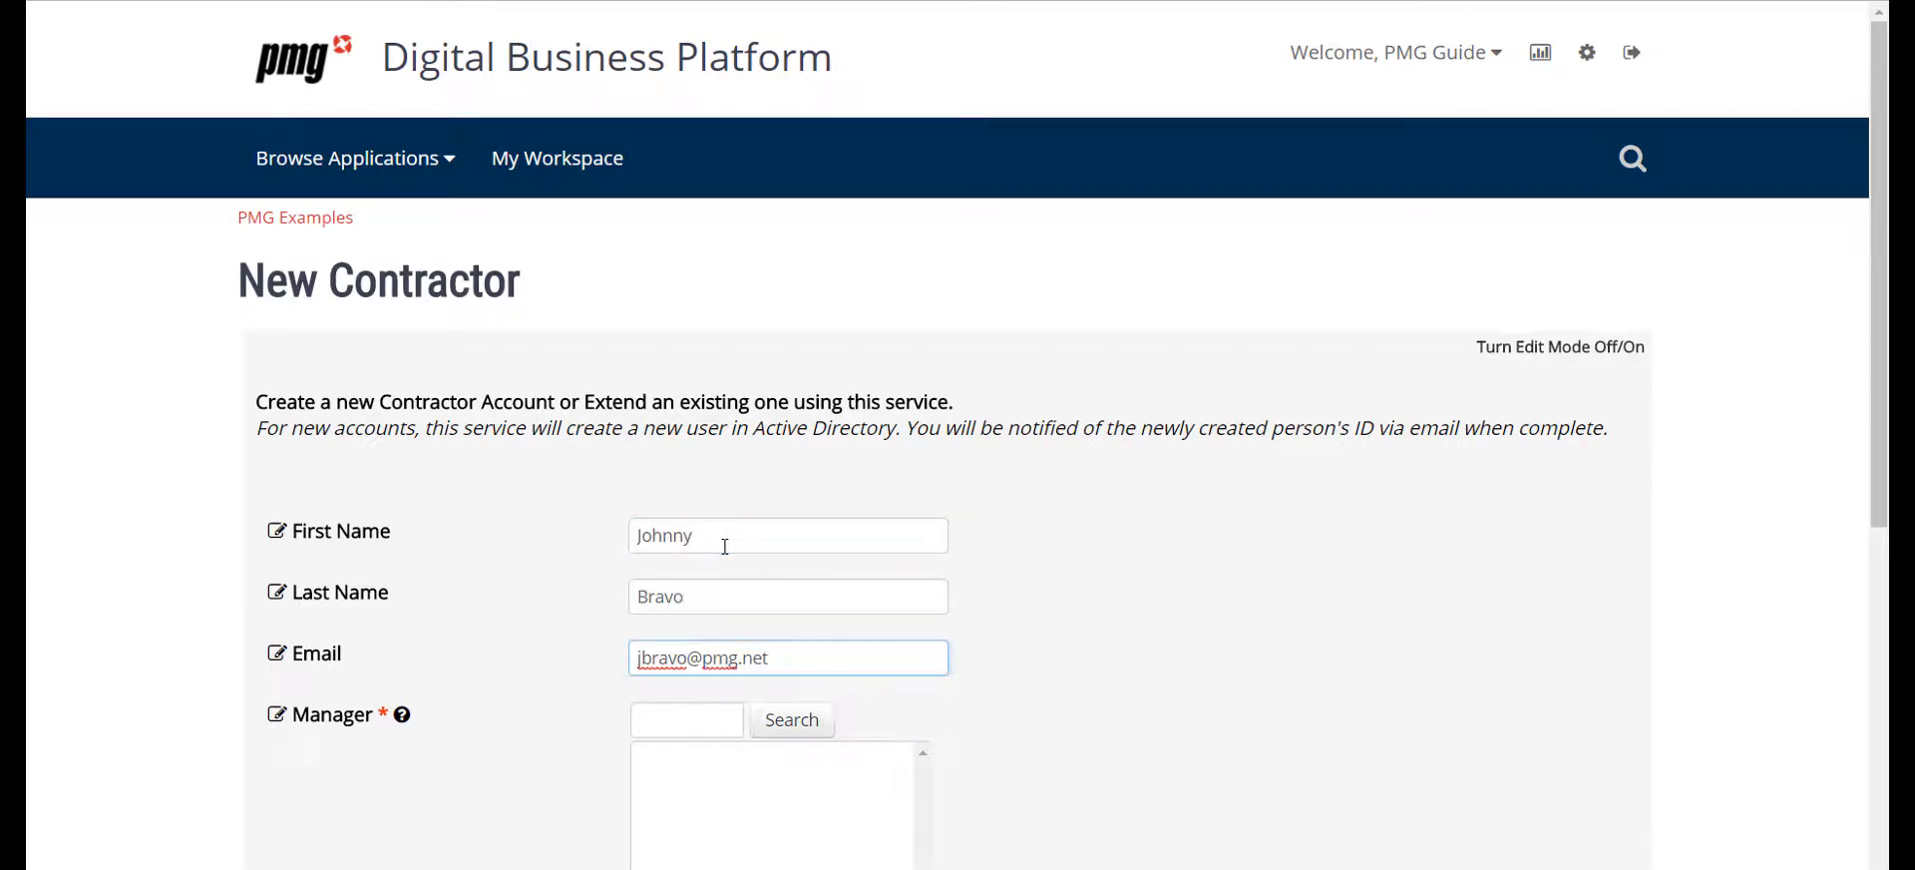
# Search the Manager question for "pmg guide" and select PMG Guide as the contractor's manager
pyautogui.scroll(-5, 705, 635)
pyautogui.click(693, 239)
pyautogui.write('pmg guide')
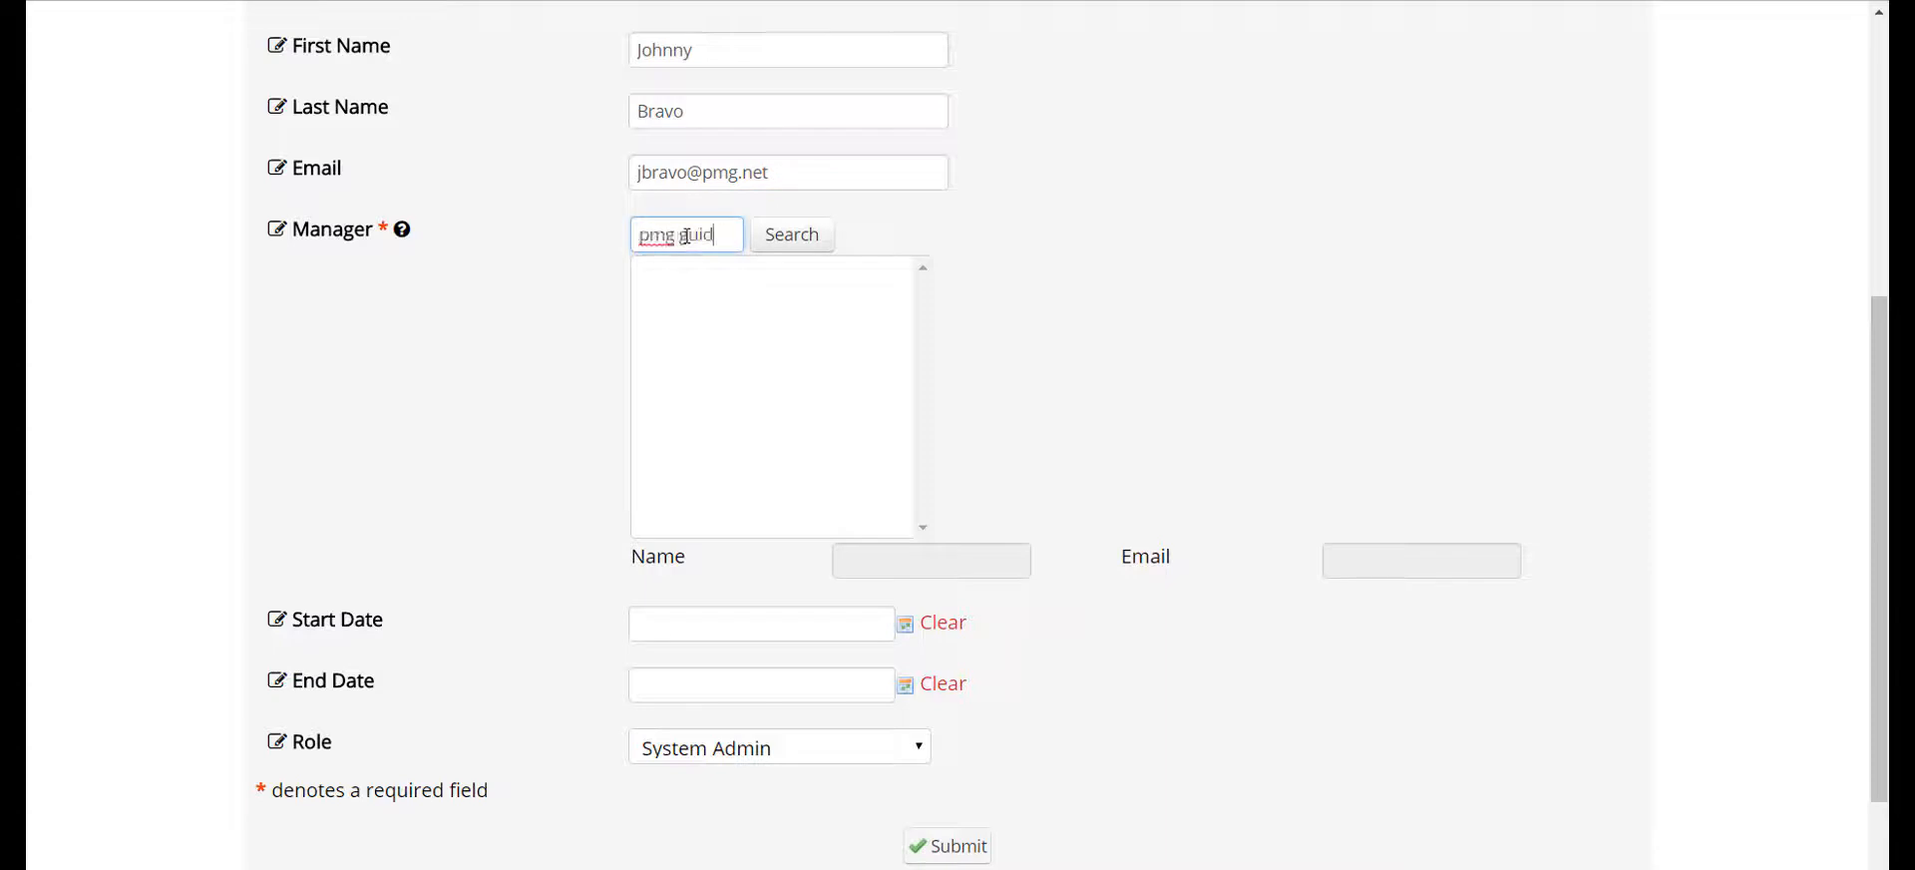
pyautogui.press('Return')
pyautogui.click(692, 284)
# Set the contractor's start date to 08/11/2017 and end date to 10/27/2017
pyautogui.click(905, 626)
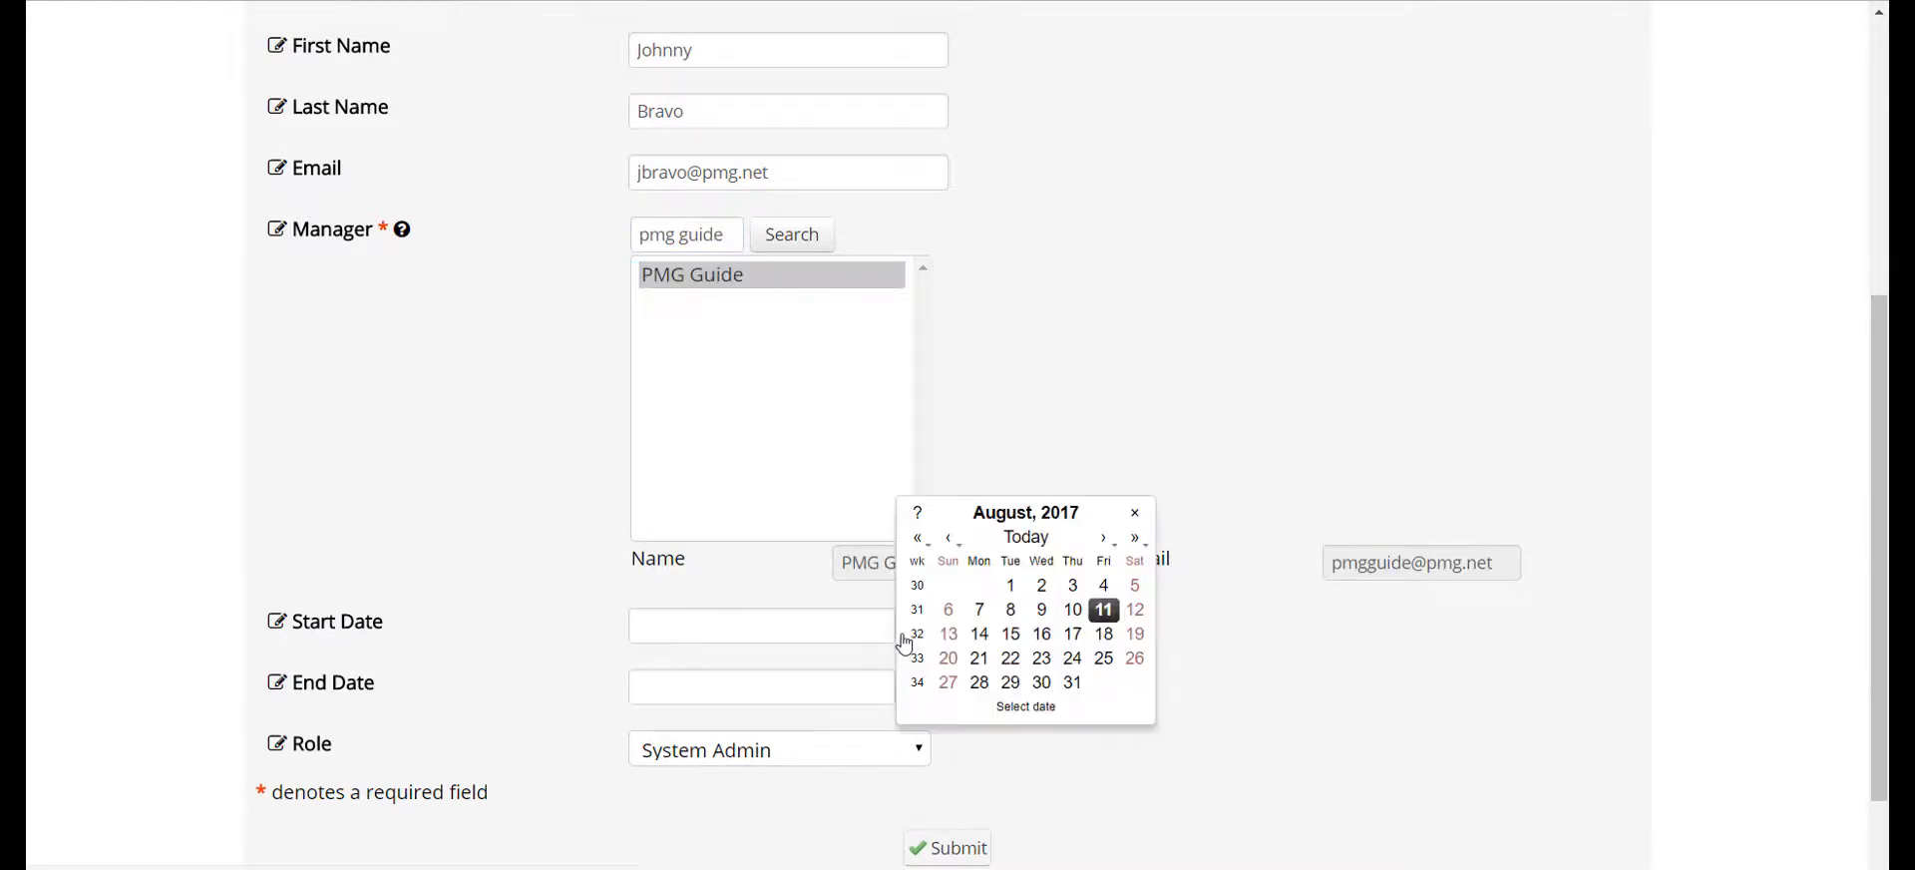
pyautogui.click(1103, 608)
pyautogui.click(913, 692)
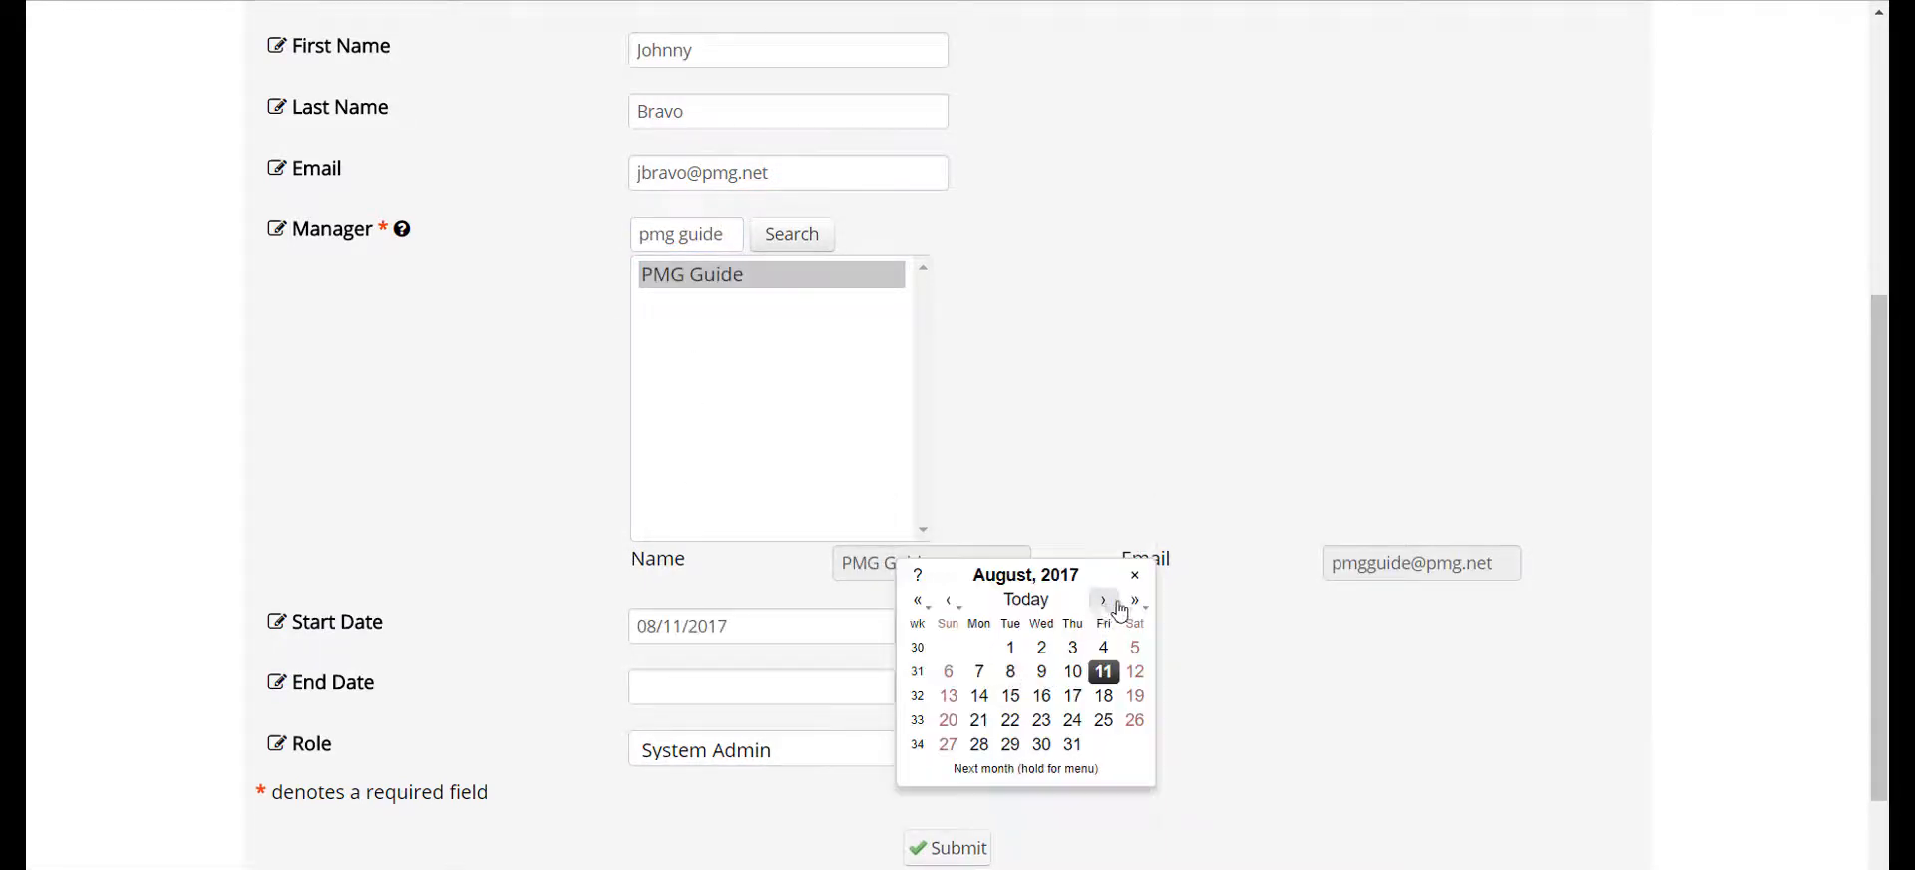
pyautogui.click(1103, 600)
pyautogui.click(1103, 600)
pyautogui.click(1103, 720)
# Choose the contractor's role and submit the New Contractor request
pyautogui.scroll(-1, 855, 633)
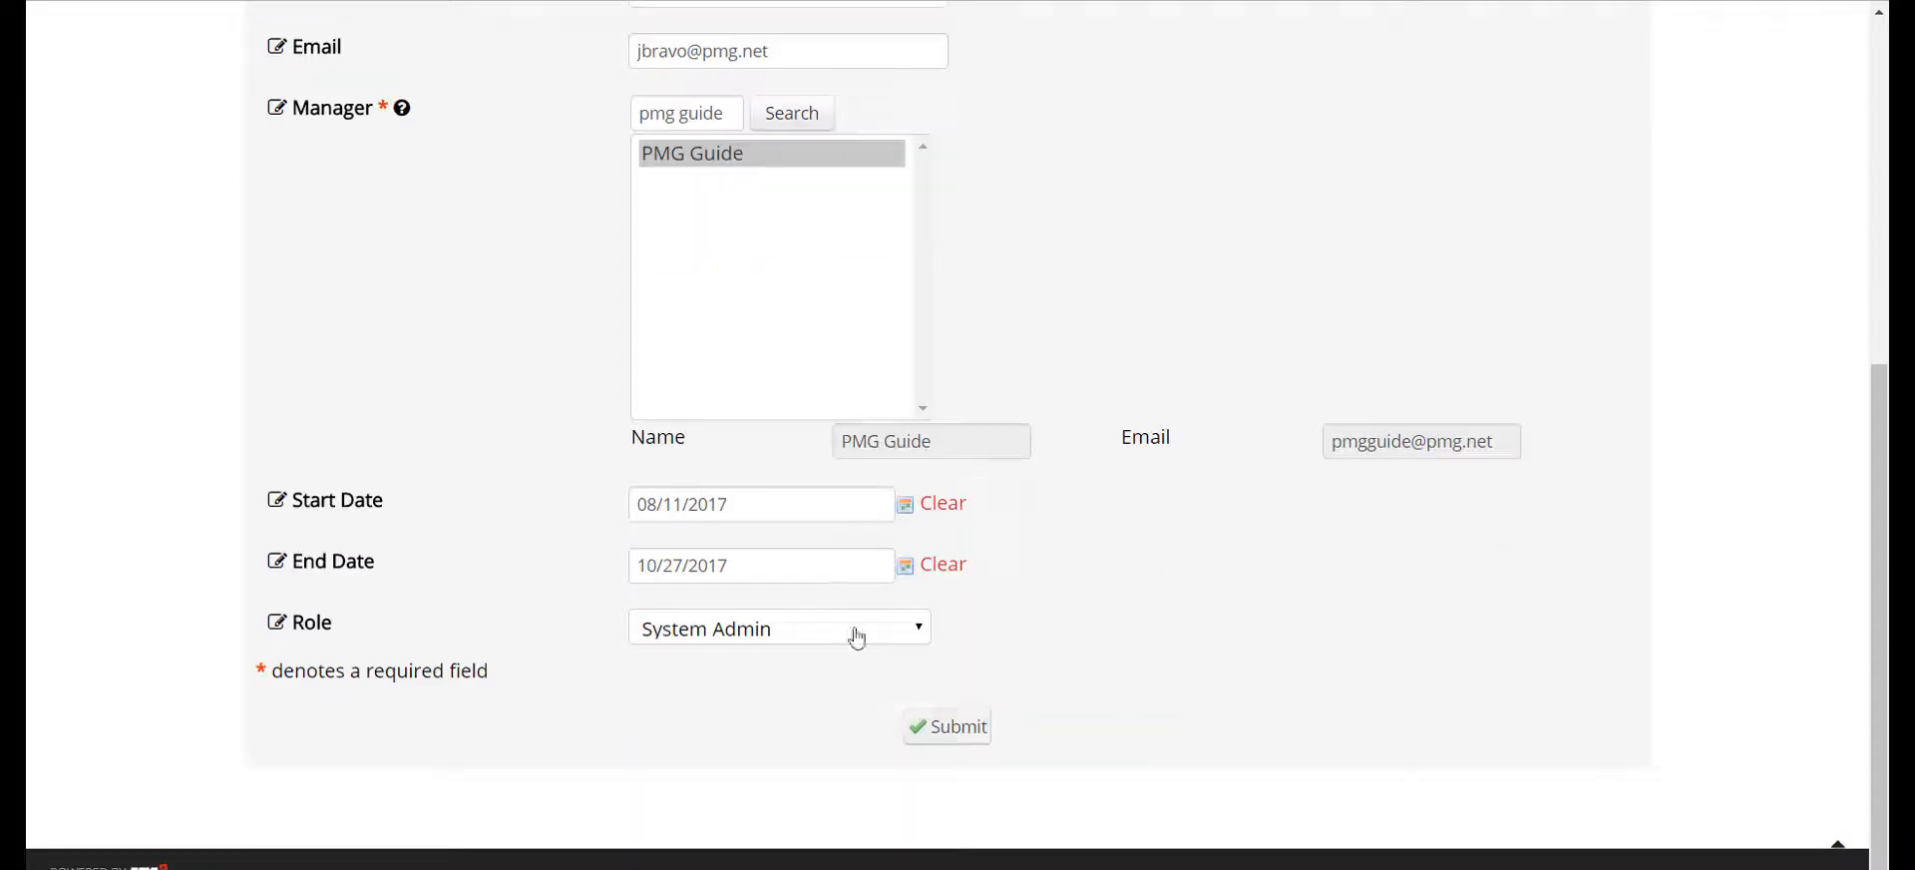
pyautogui.click(855, 629)
pyautogui.click(867, 658)
pyautogui.click(960, 728)
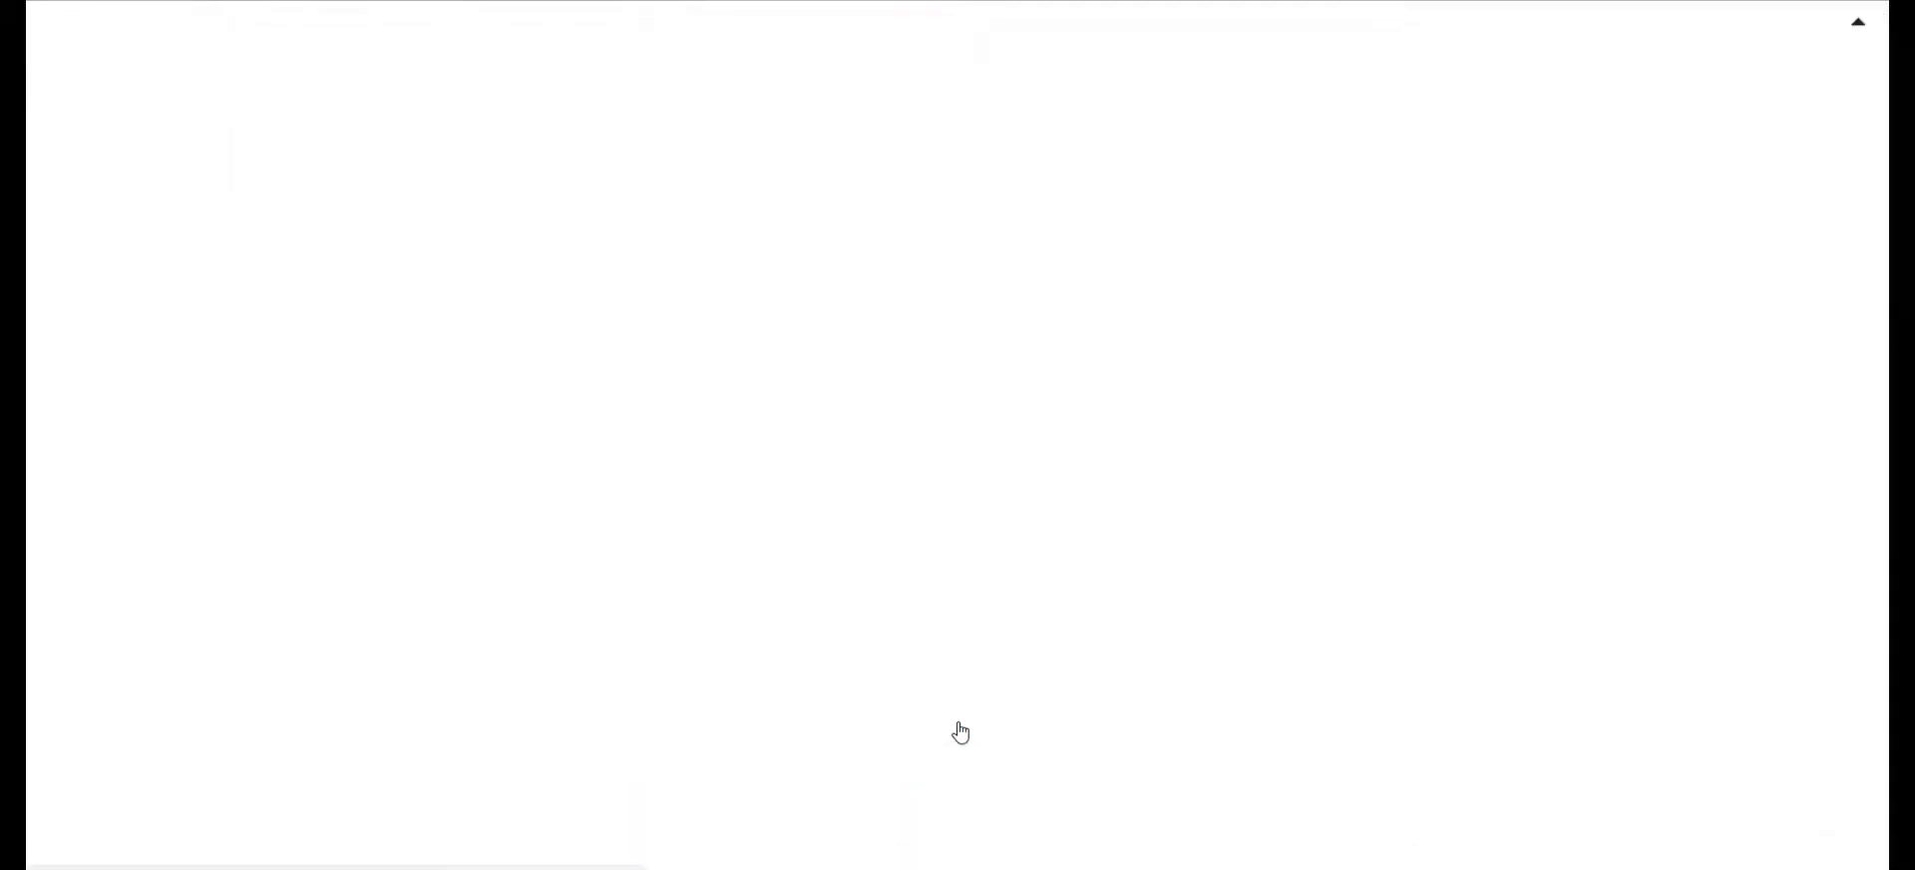
# Open the submitted request and examine the workflow progress in its process details
pyautogui.click(432, 450)
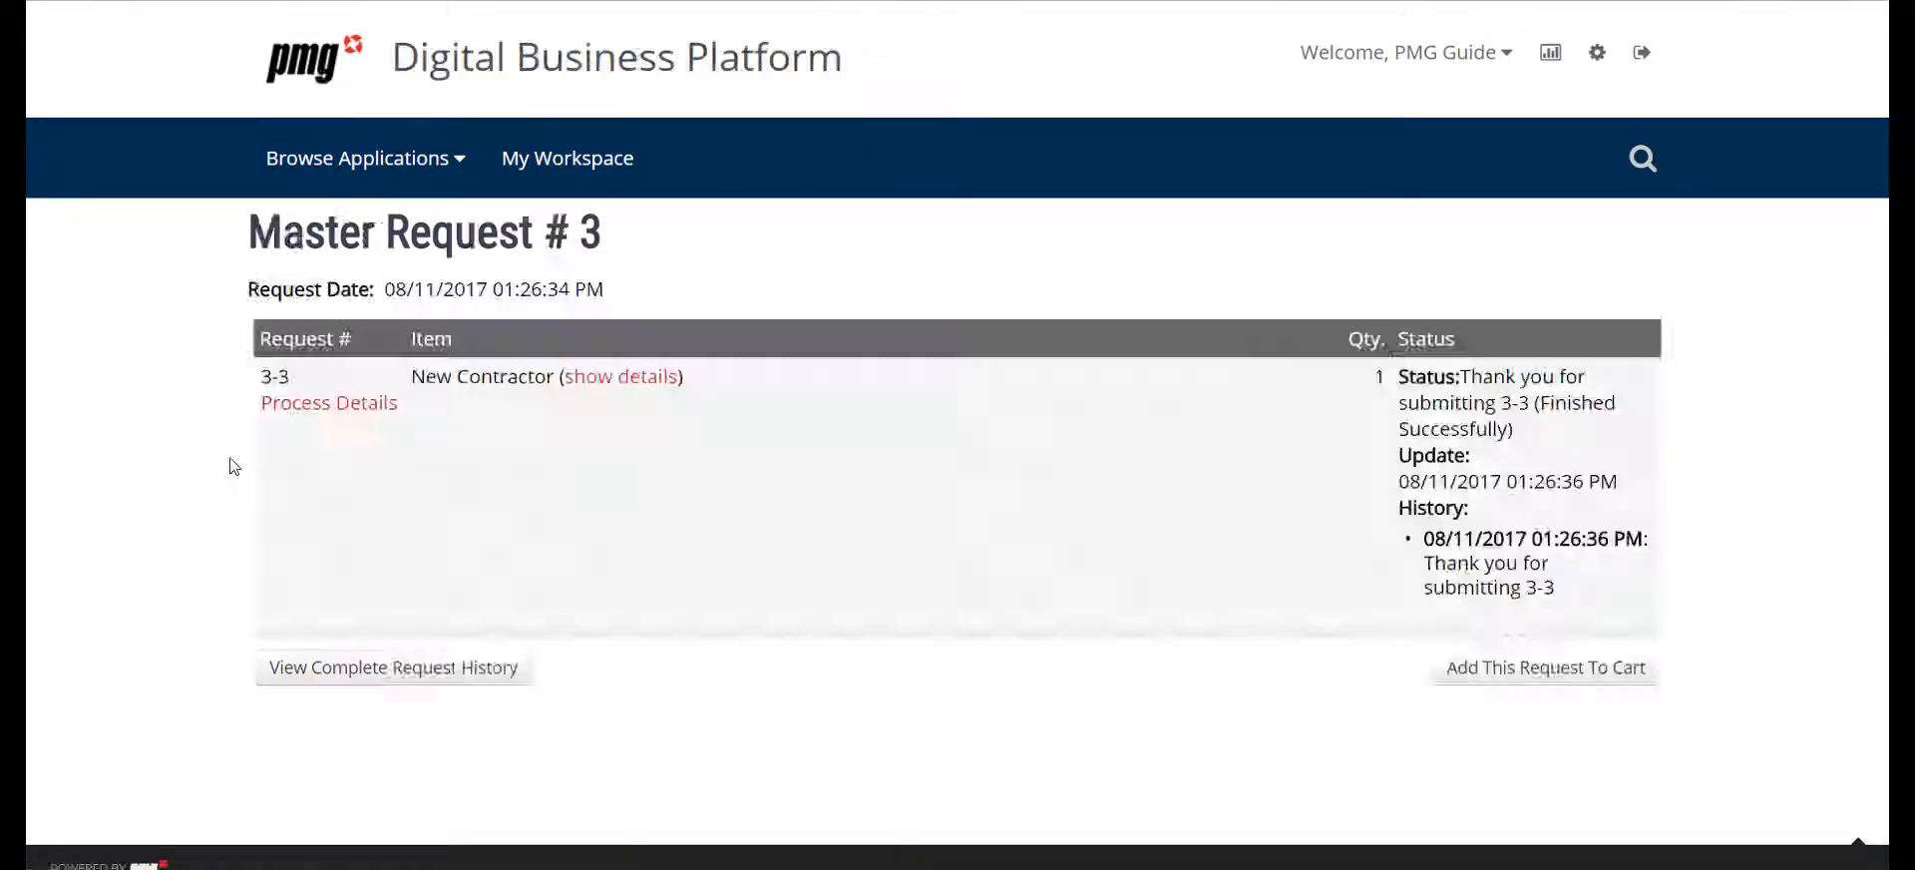
pyautogui.click(320, 404)
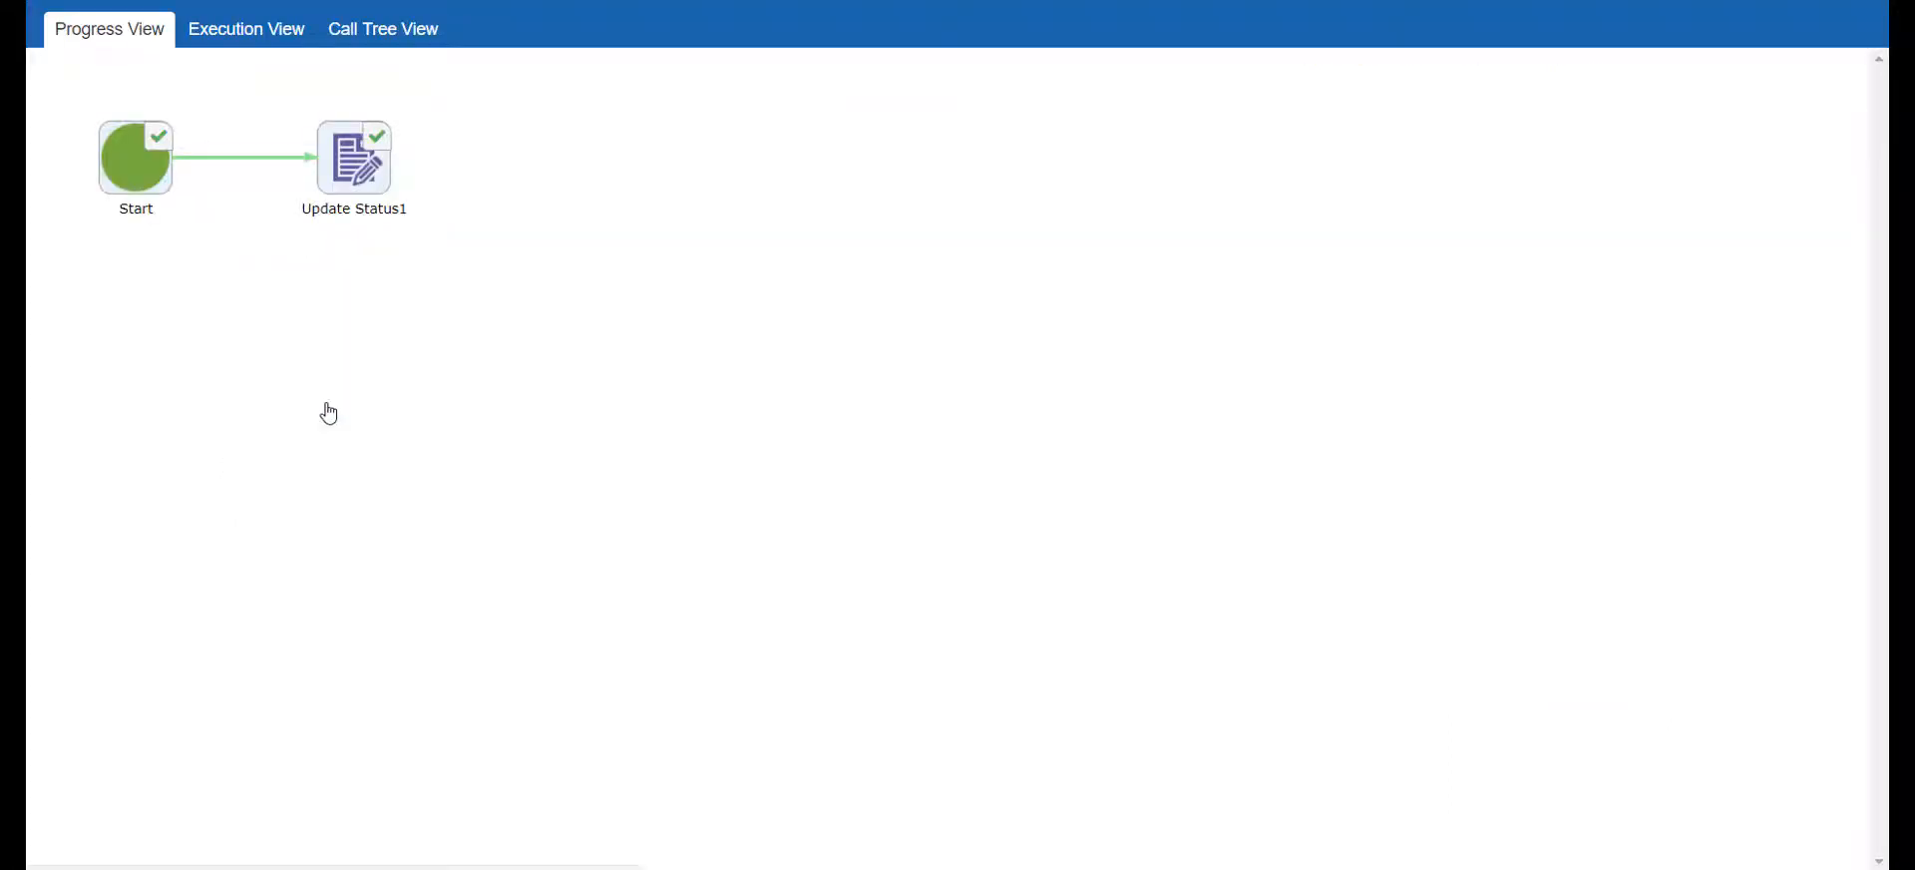
pyautogui.moveTo(366, 199)
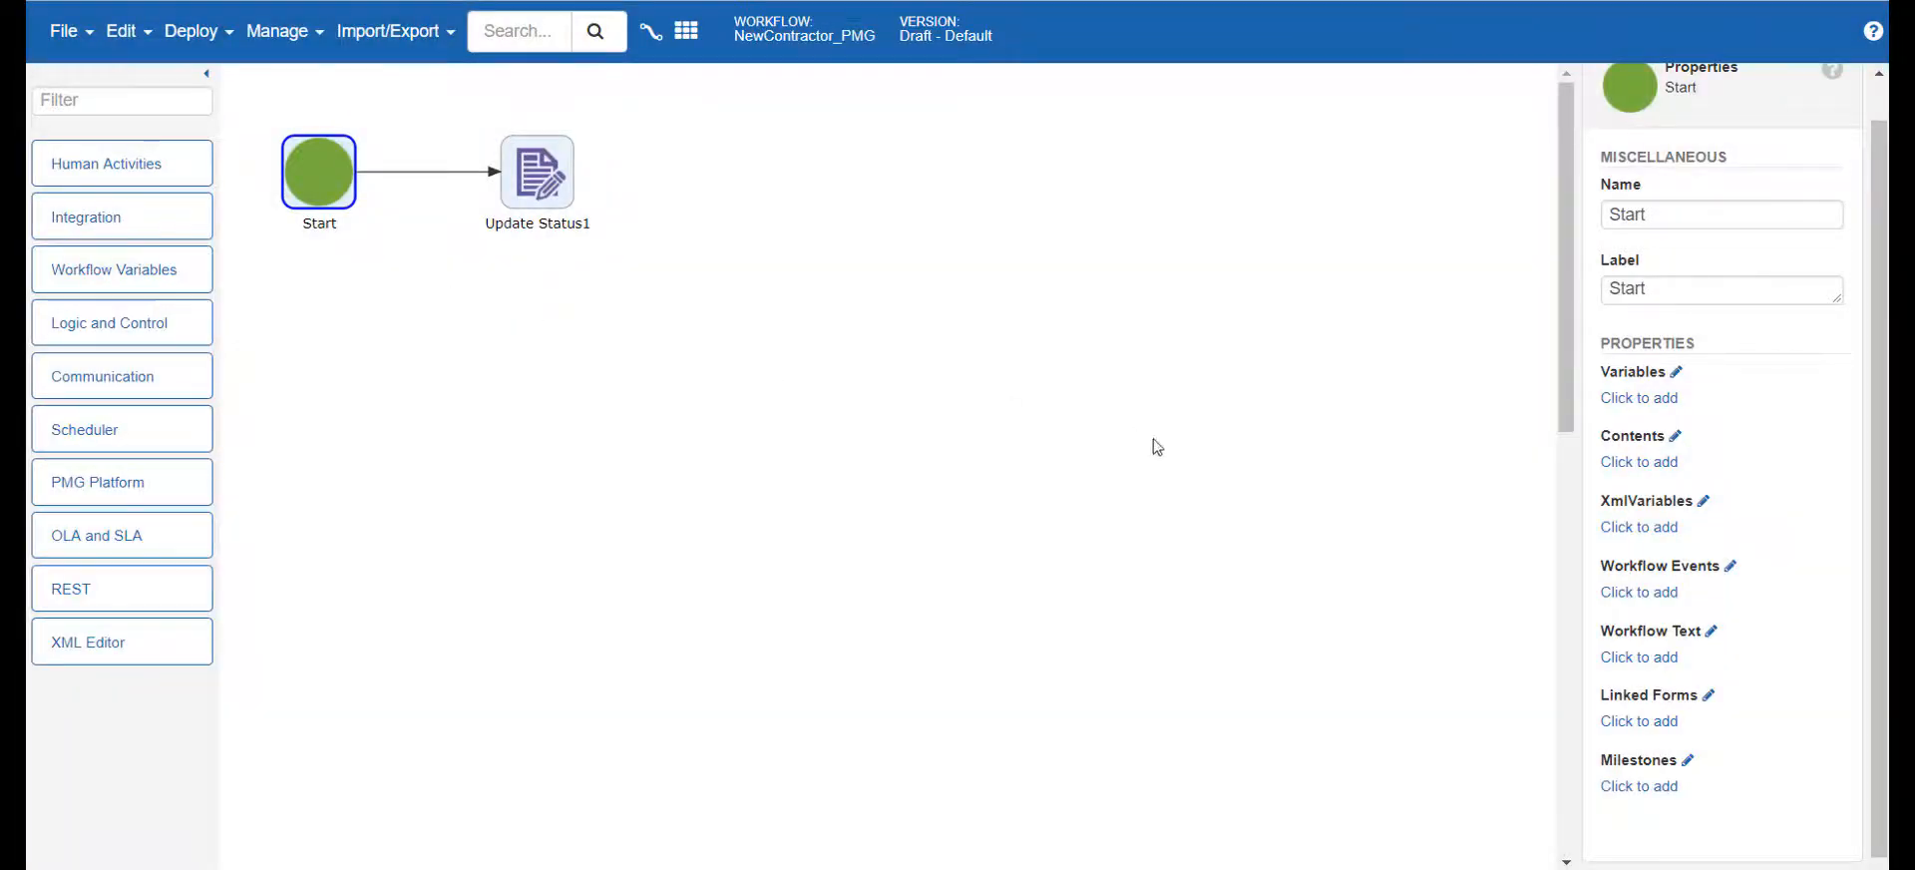
# Link the NewContractor_PMG-New Contractor form to the workflow's Start activity and save the linked forms
pyautogui.click(1622, 722)
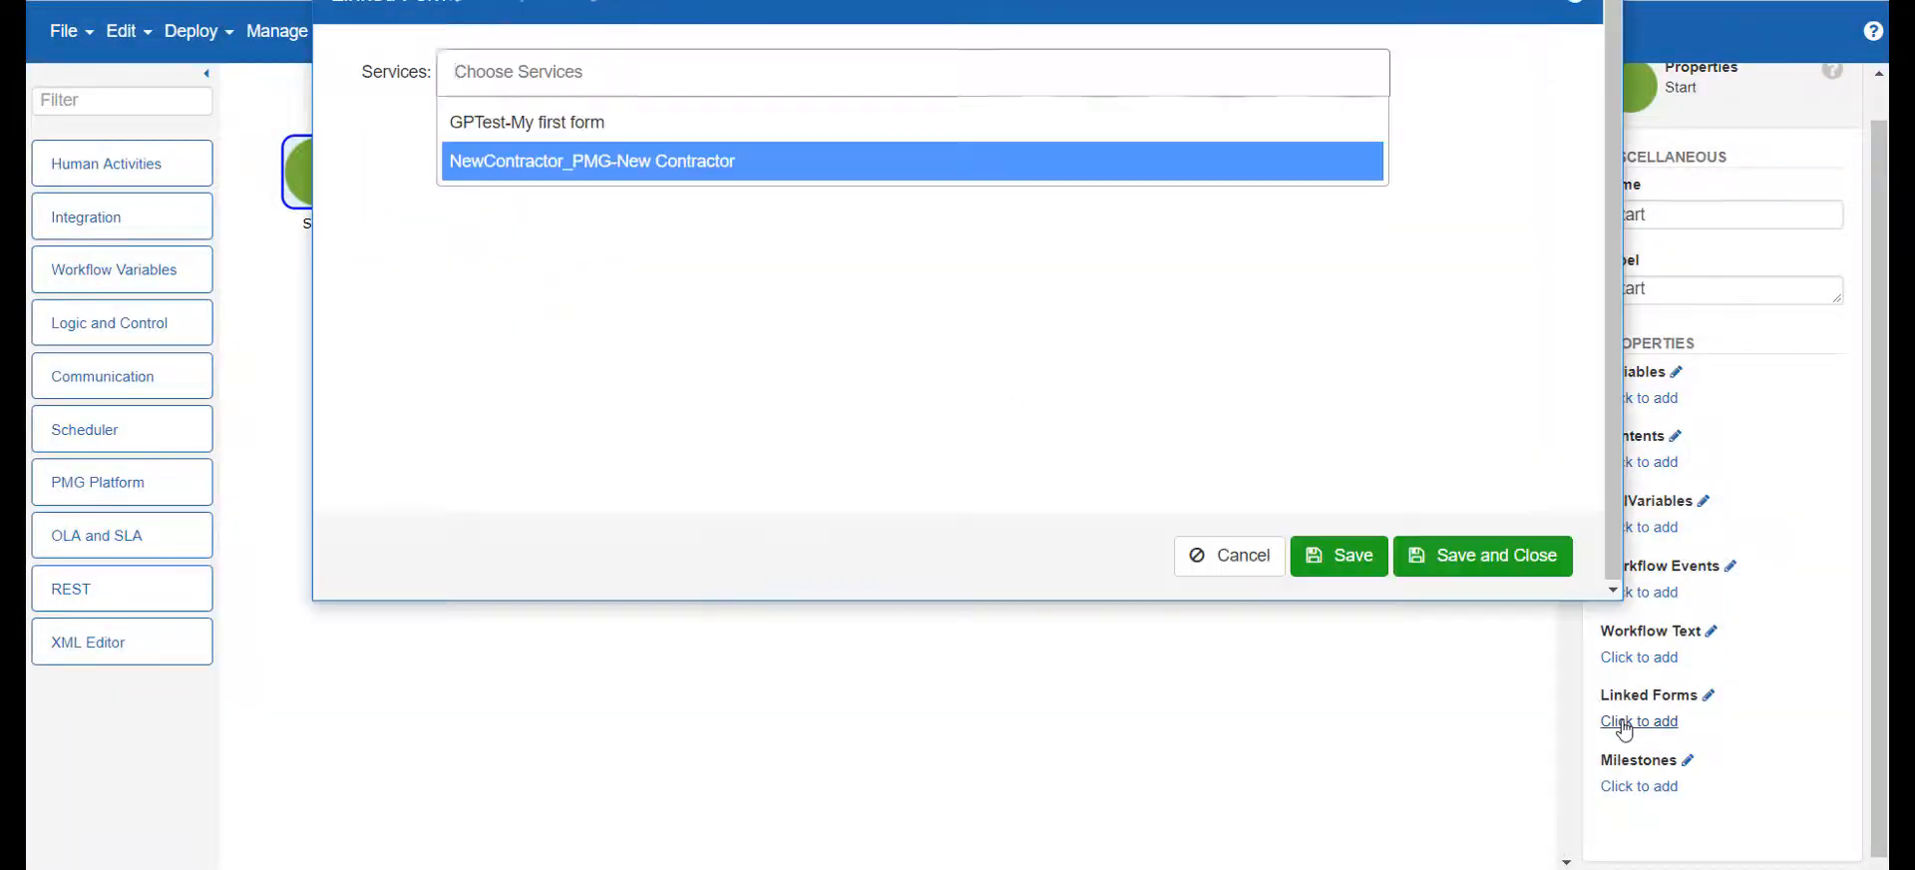
pyautogui.click(550, 163)
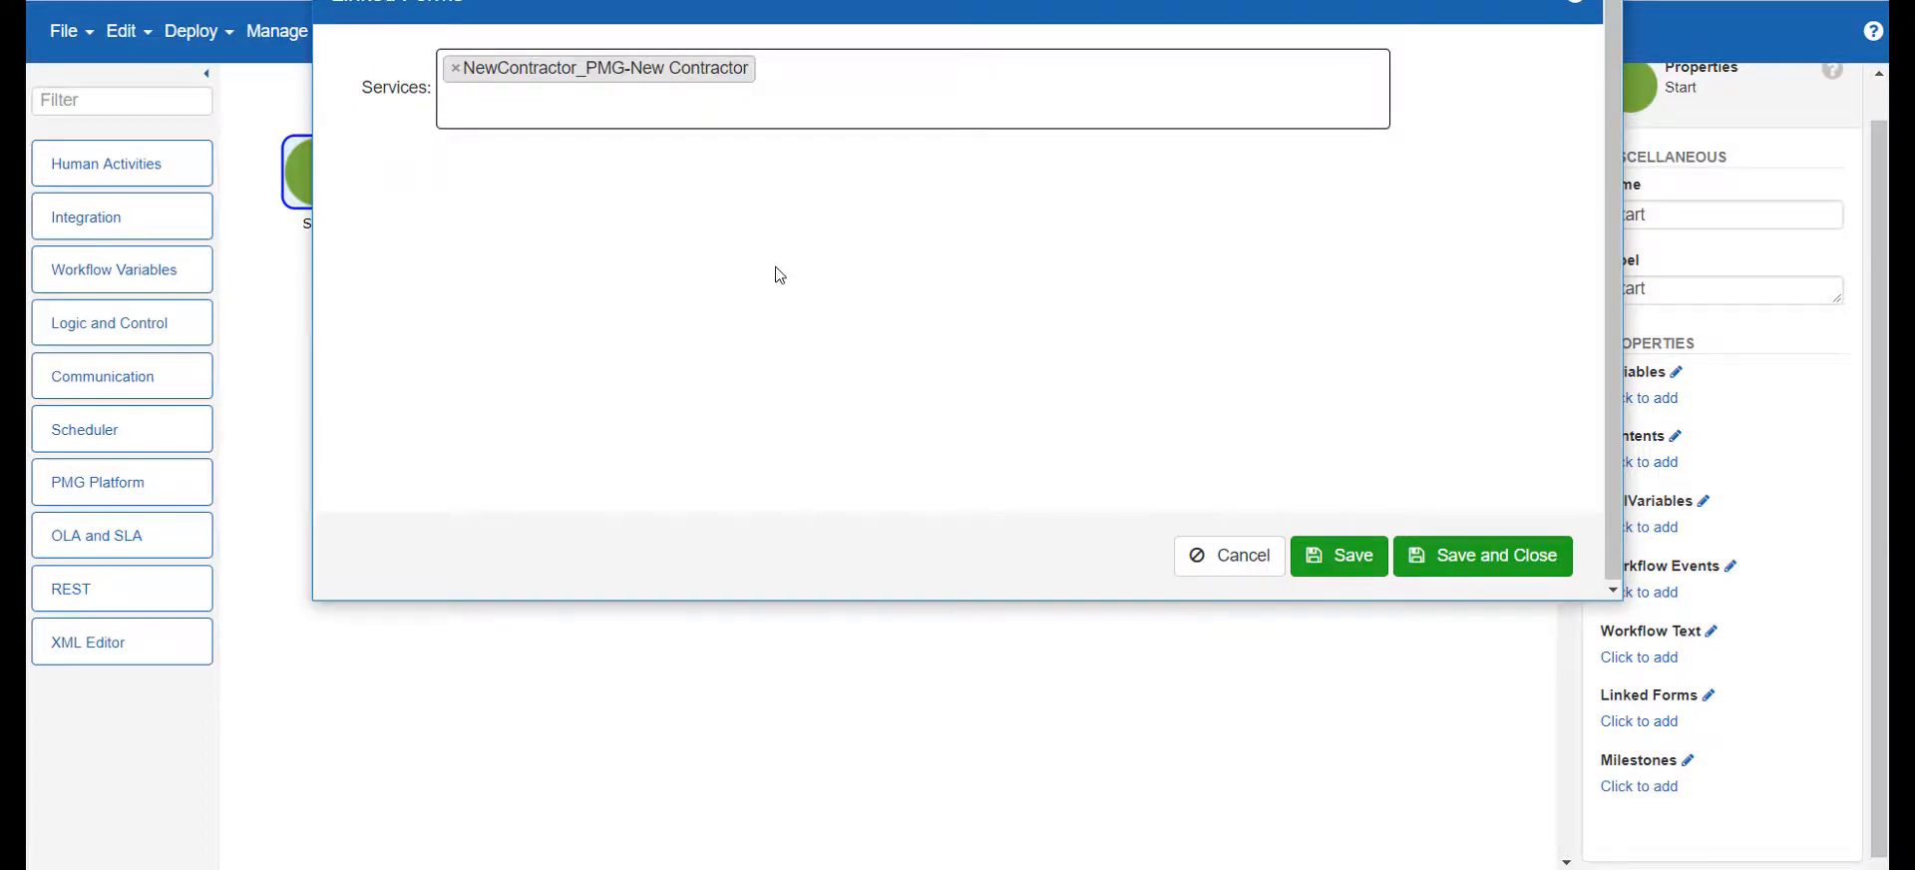
pyautogui.click(1522, 557)
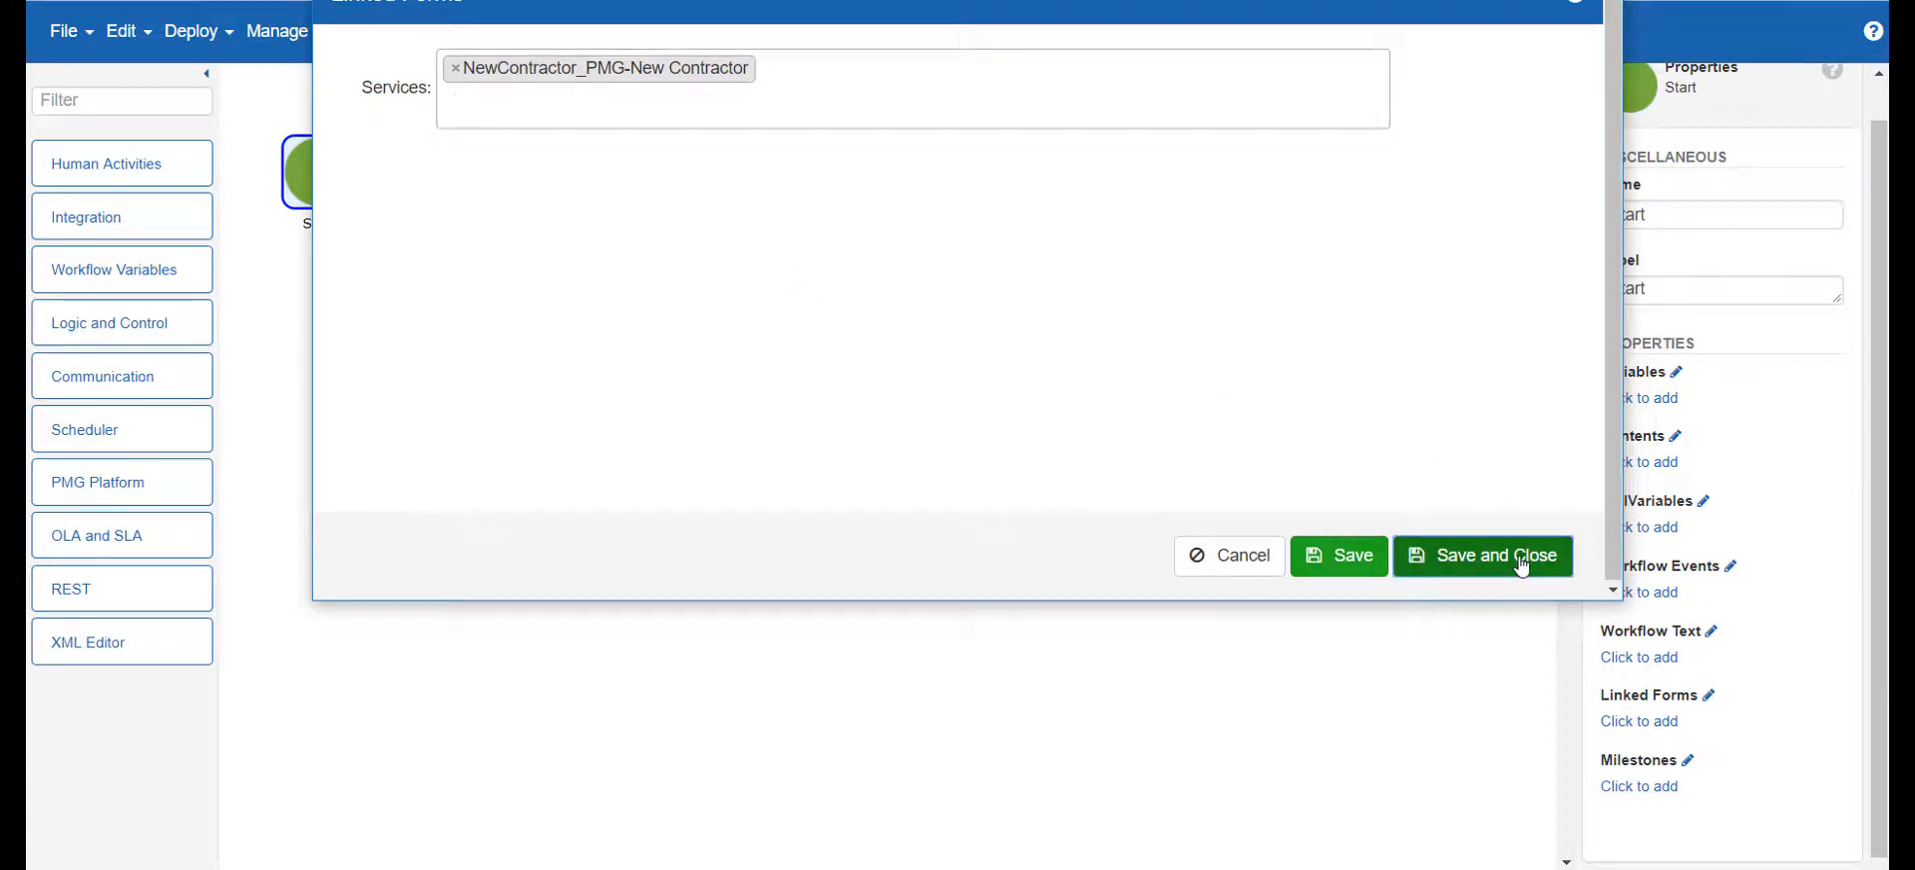
# Place an Approval activity beside Update Status1 and label it "Manager Approval"
pyautogui.click(127, 163)
pyautogui.moveTo(127, 224); pyautogui.dragTo(714, 185)
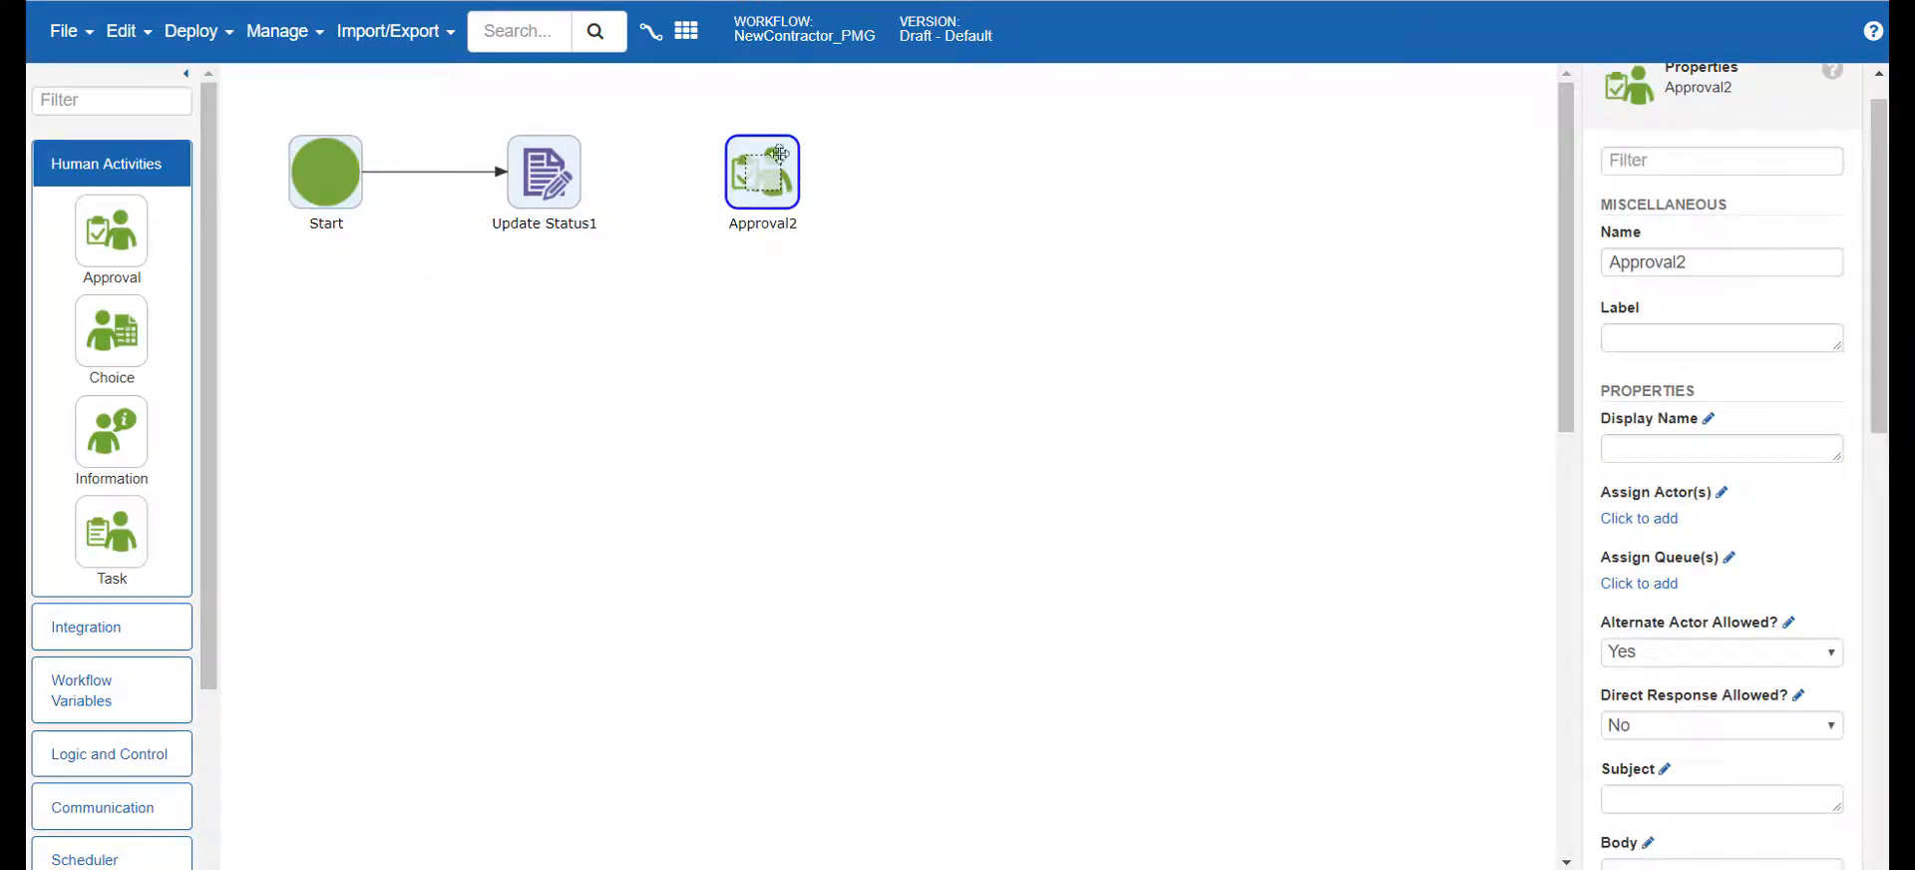
pyautogui.click(1634, 331)
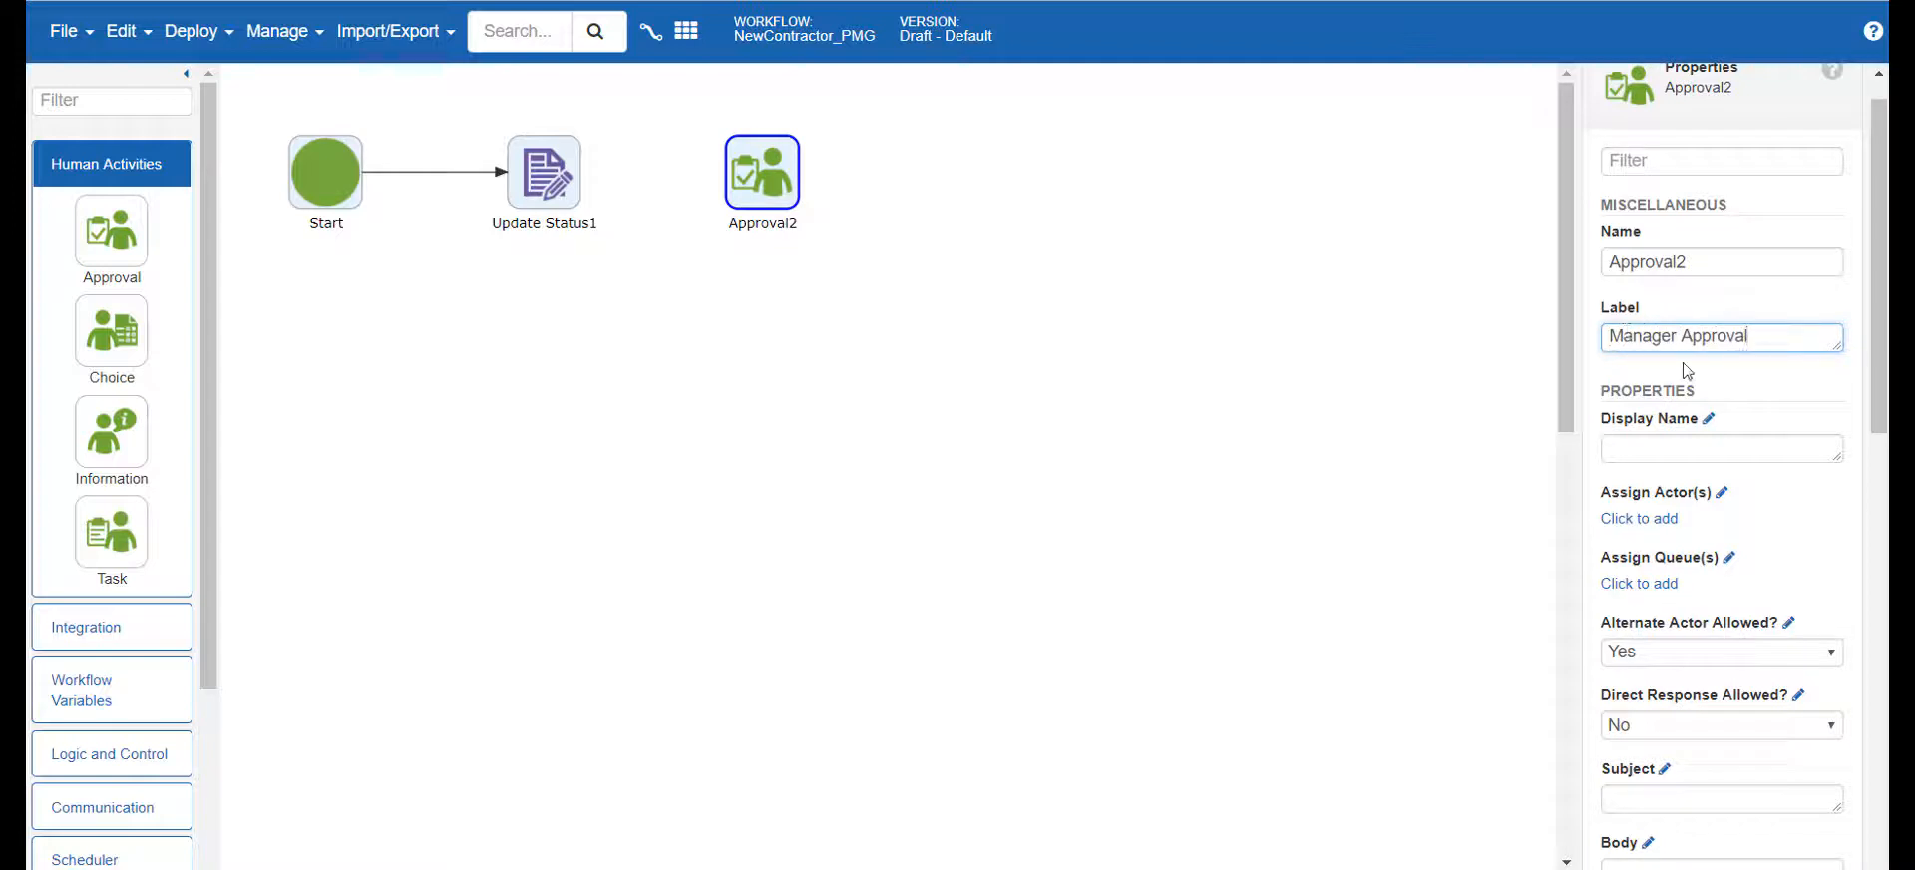
# Assign the Manager Approval's actor with the rule Email = q_Manager_xml/ad_mail and save it
pyautogui.scroll(-3, 1685, 371)
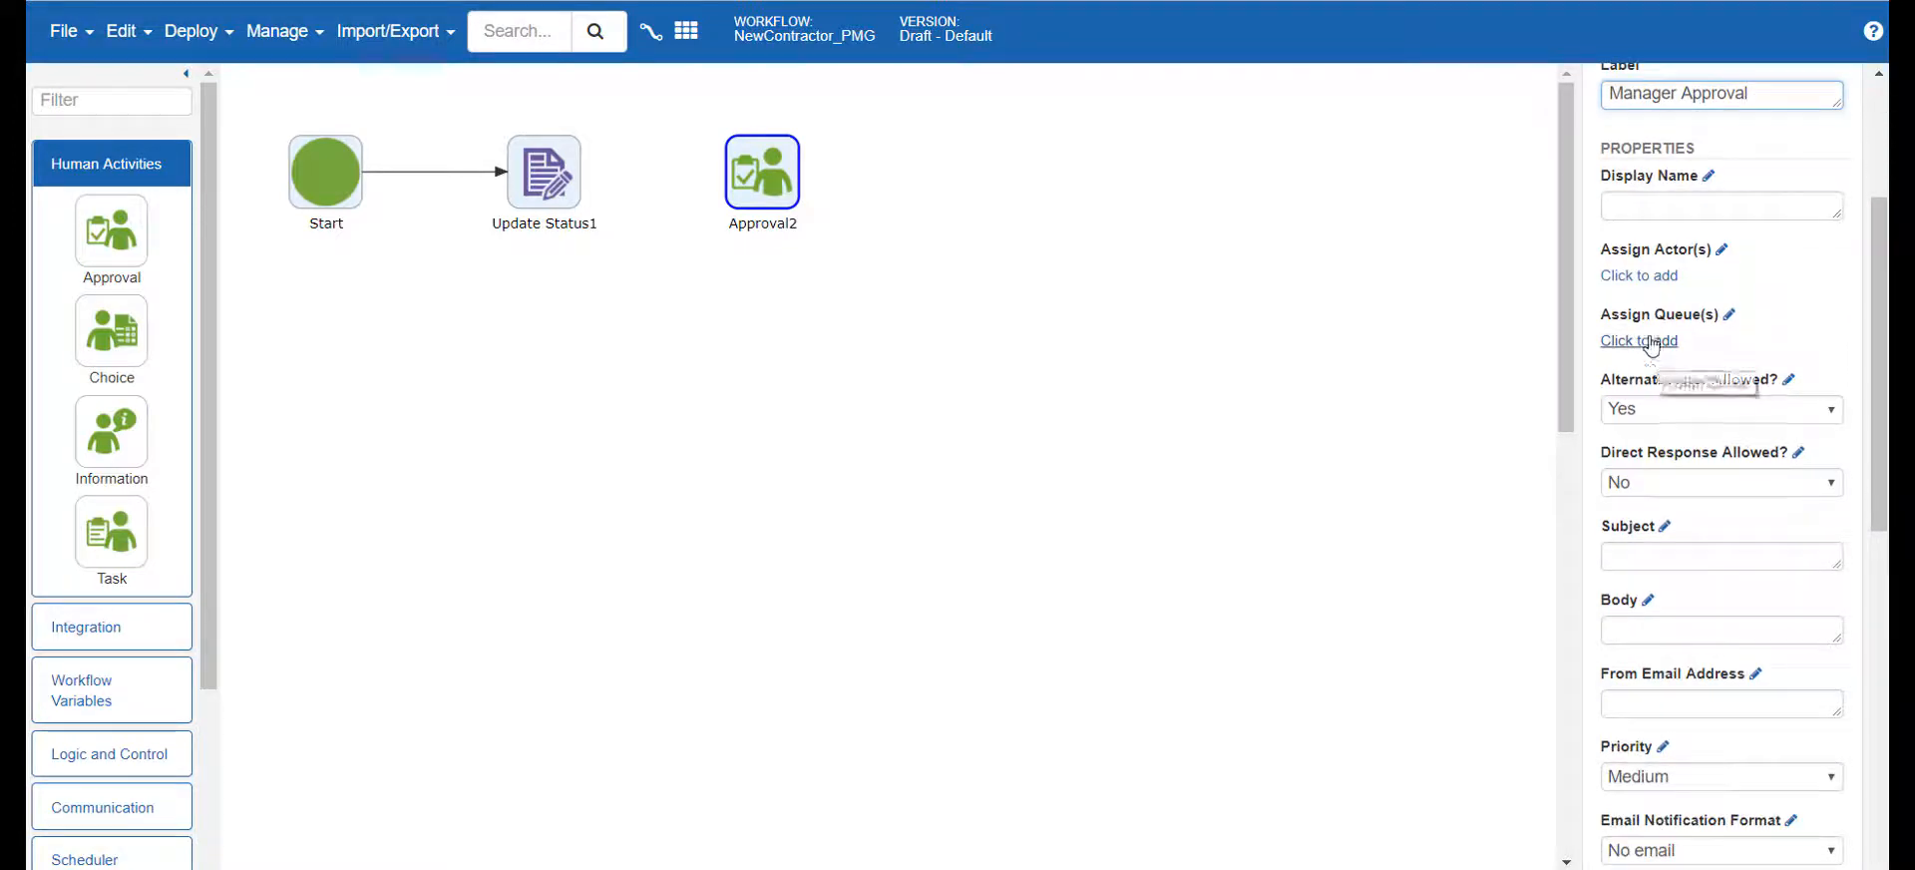
pyautogui.click(1638, 276)
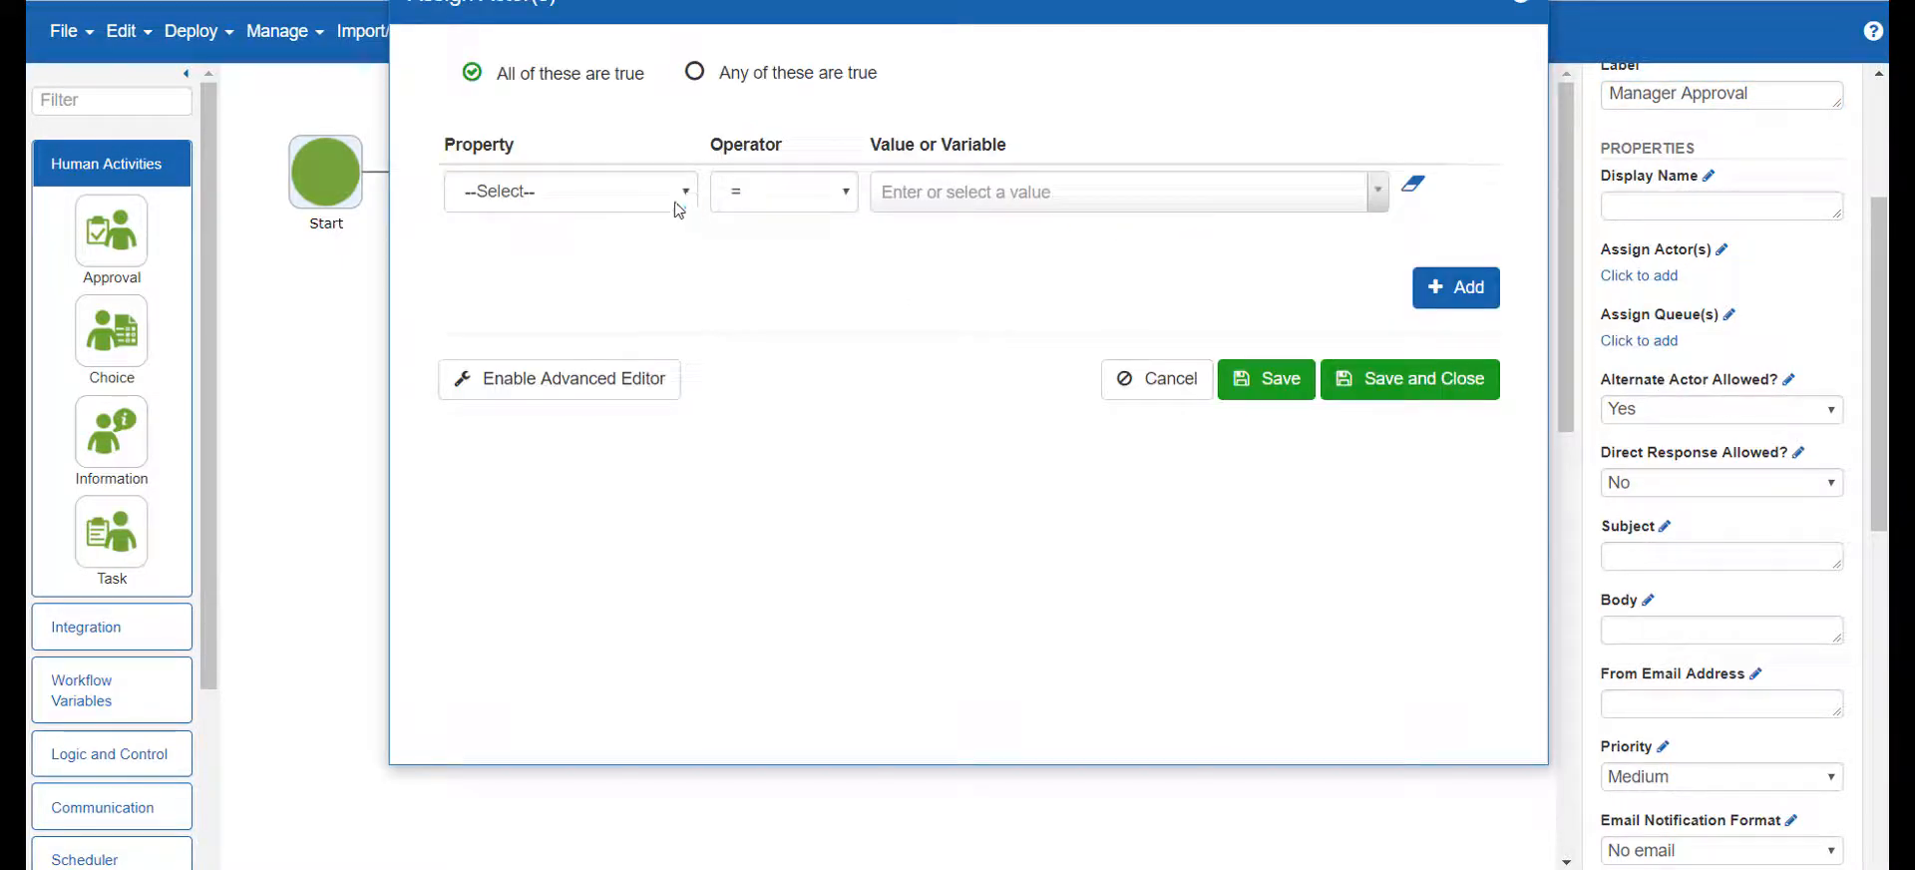
pyautogui.click(687, 204)
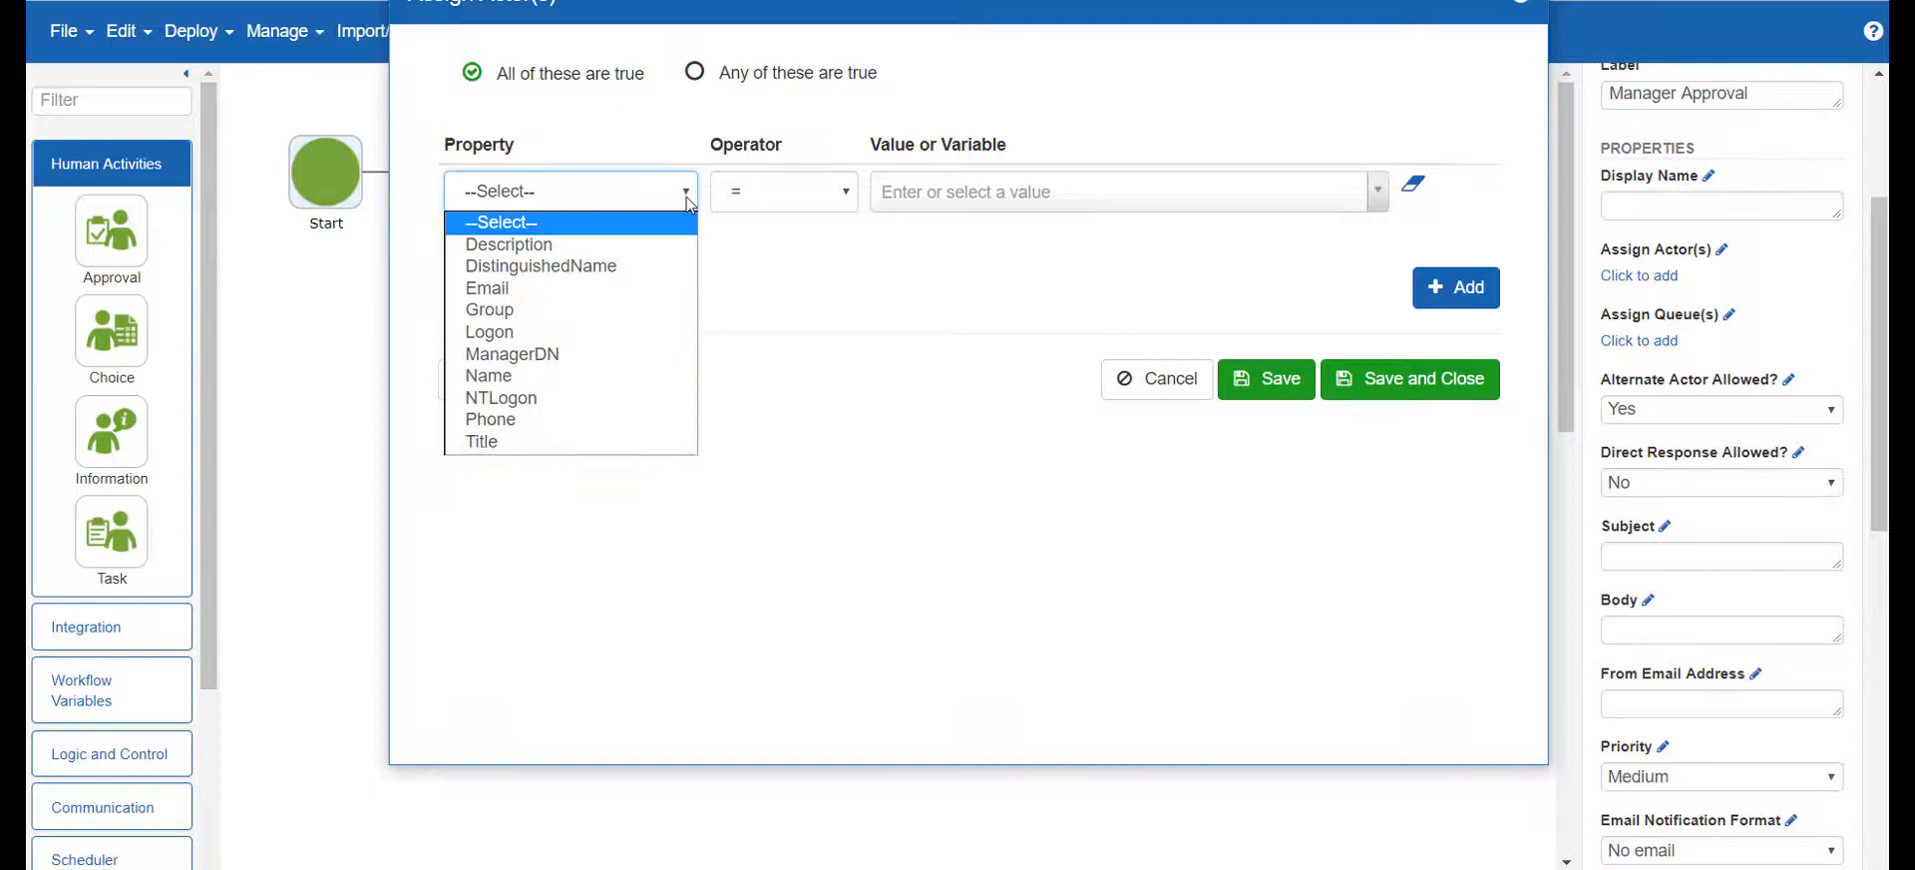
pyautogui.click(654, 293)
pyautogui.click(848, 192)
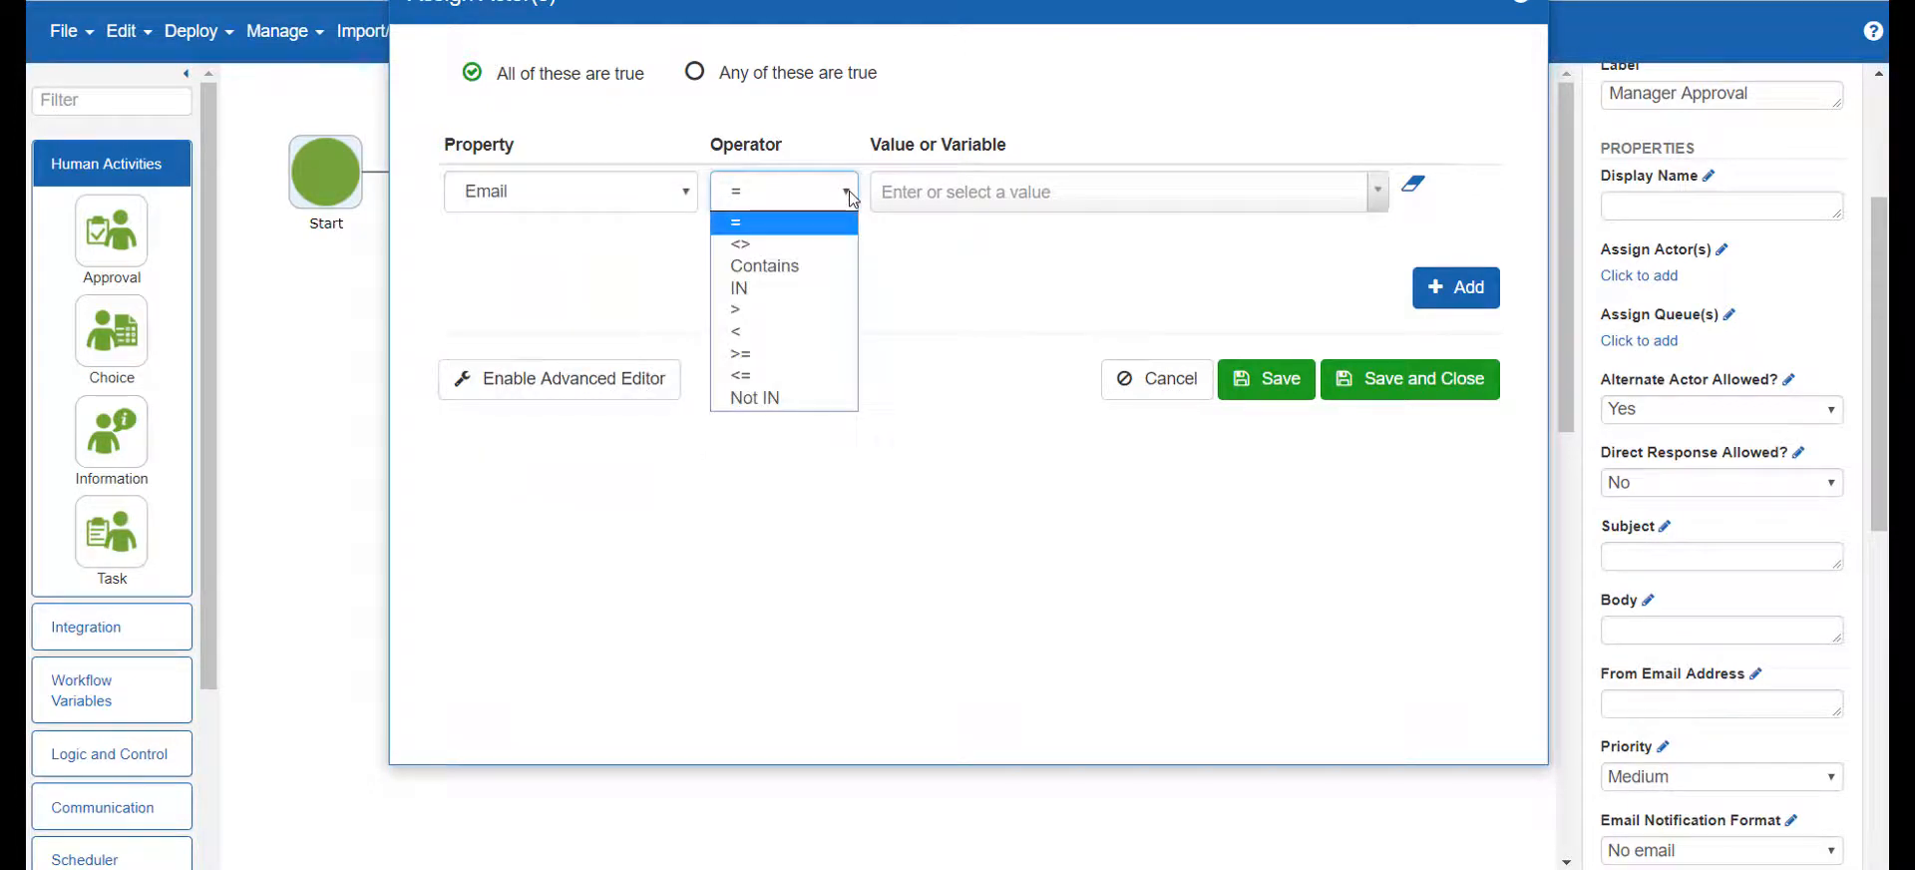
pyautogui.click(847, 189)
pyautogui.click(1376, 191)
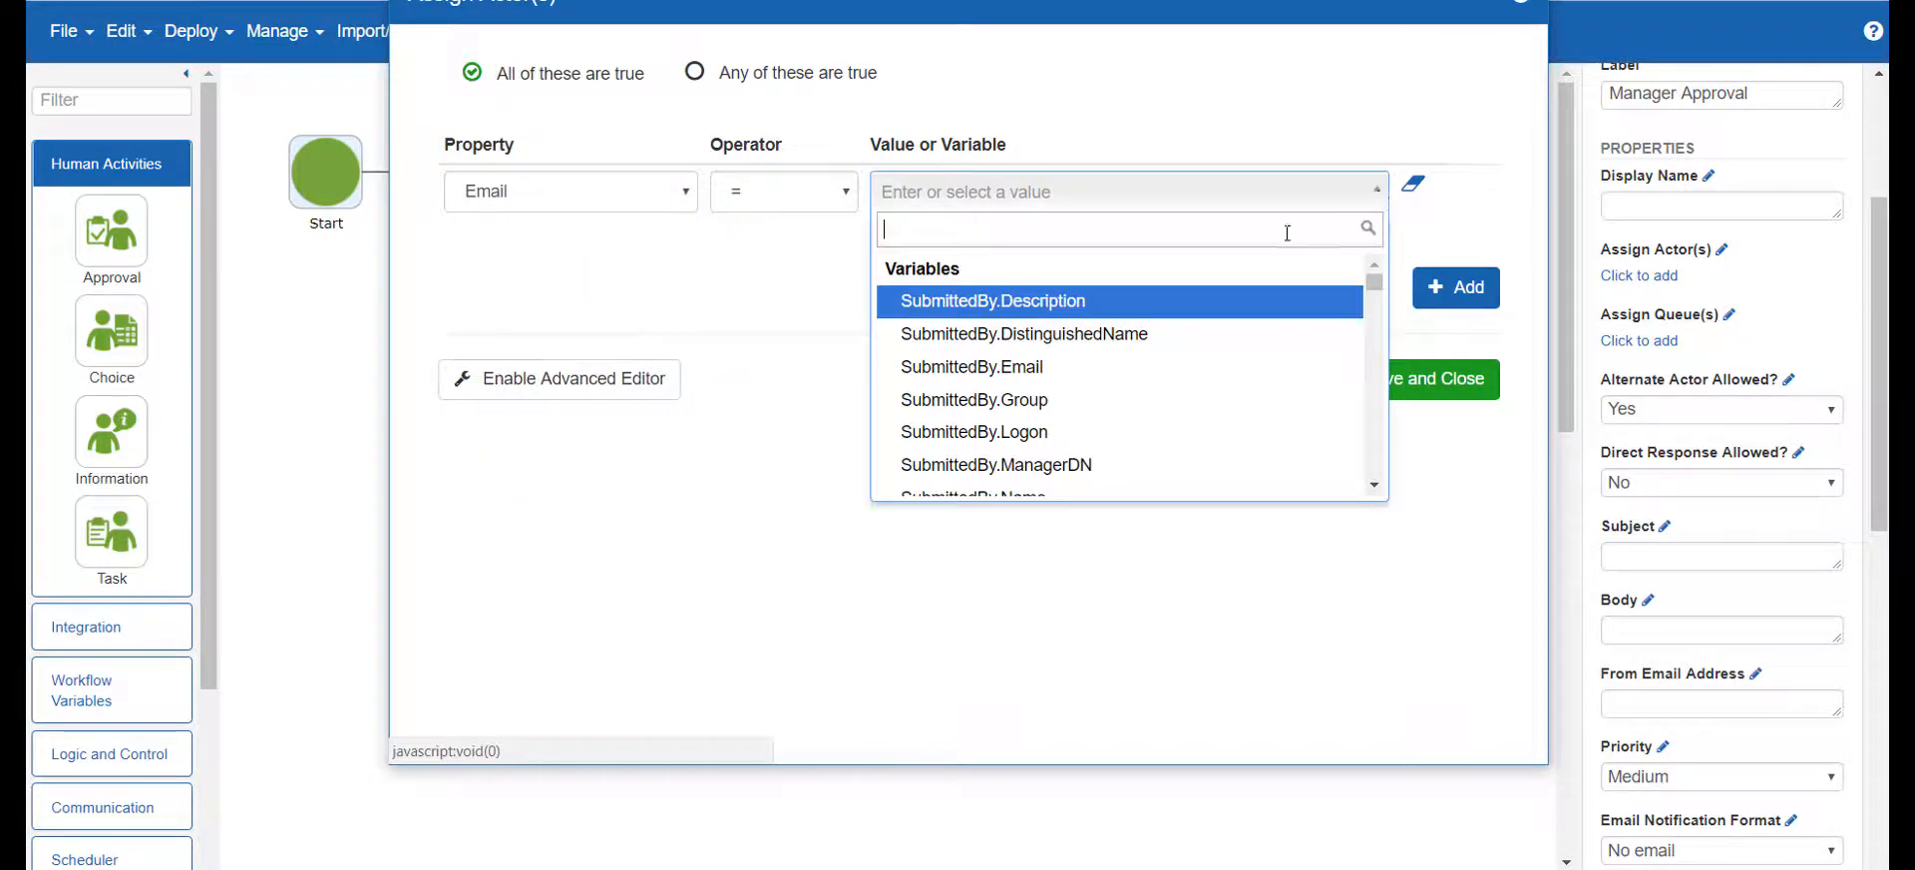
pyautogui.scroll(-1, 1155, 346)
pyautogui.scroll(-3, 1154, 346)
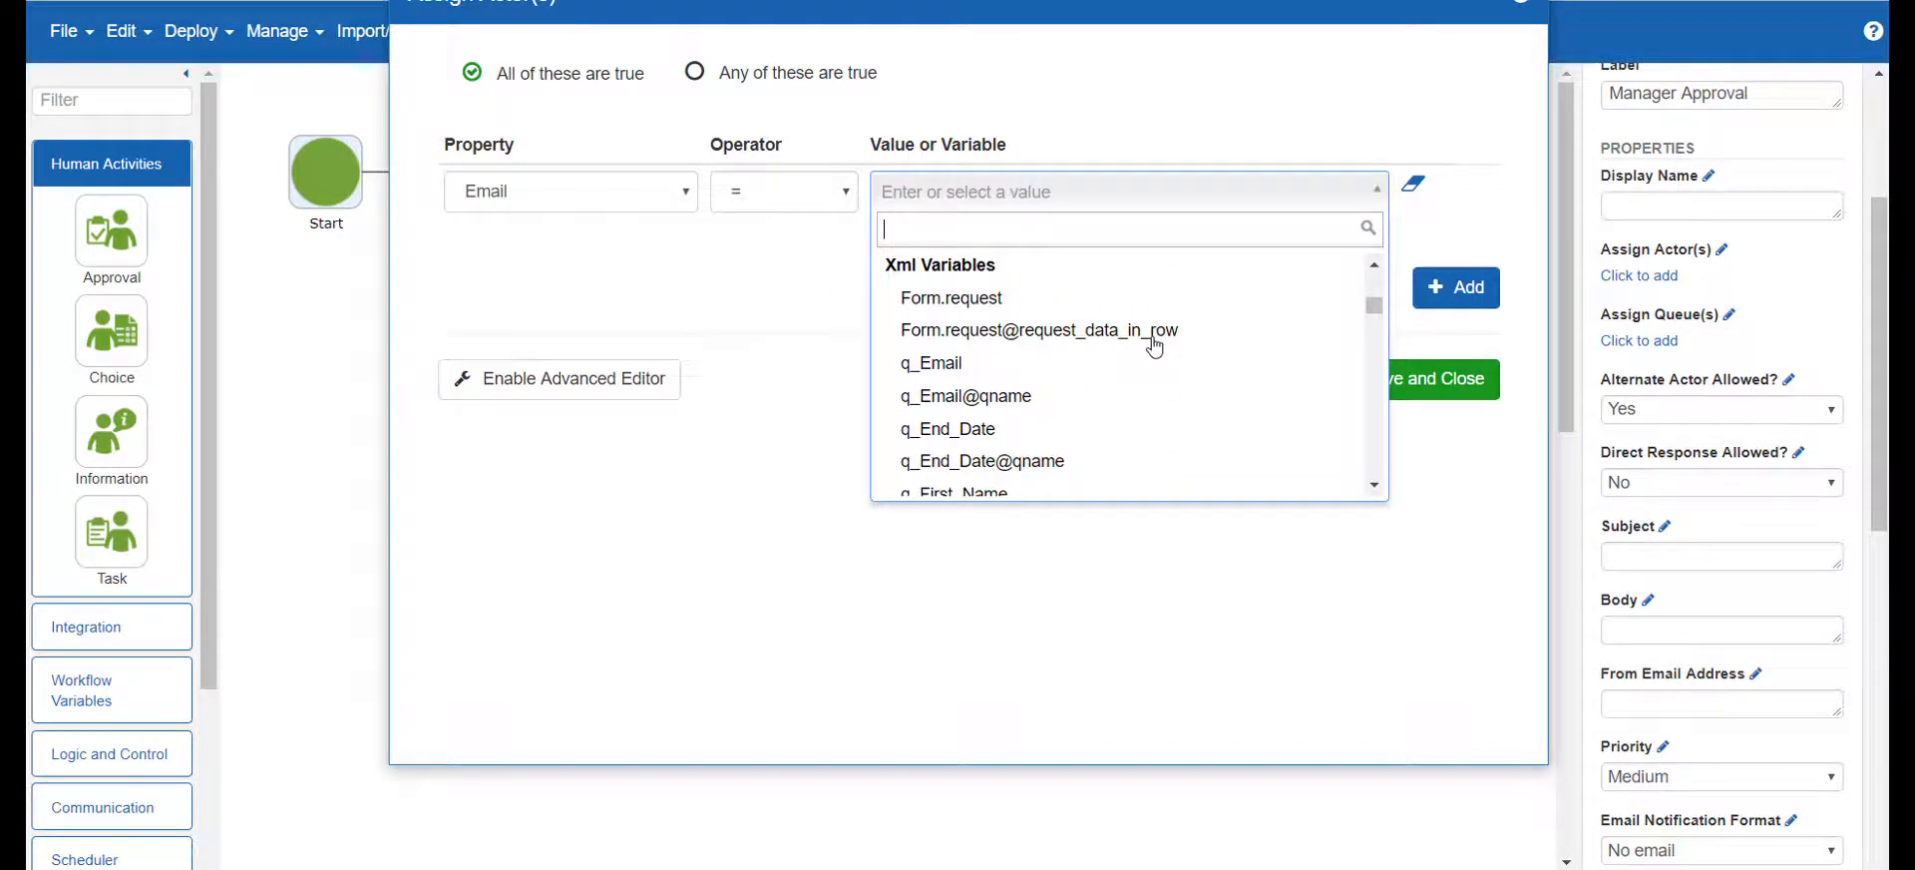
pyautogui.scroll(-1, 1155, 349)
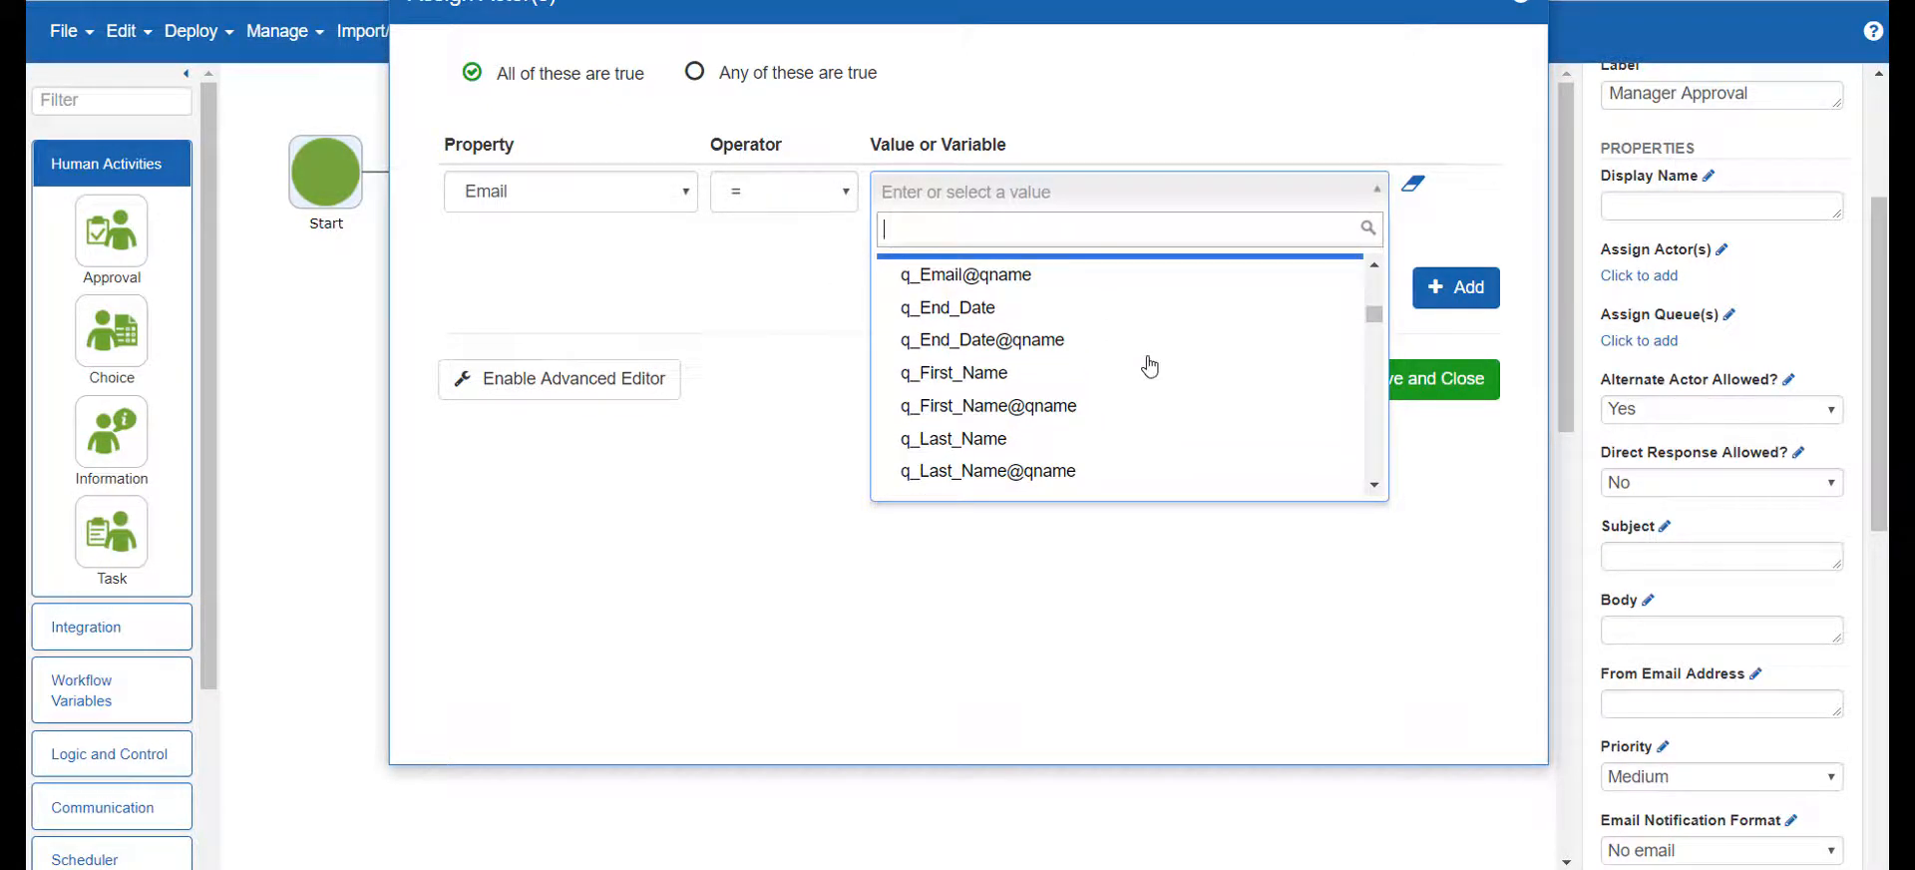
pyautogui.scroll(-1, 1150, 366)
pyautogui.scroll(-2, 1151, 369)
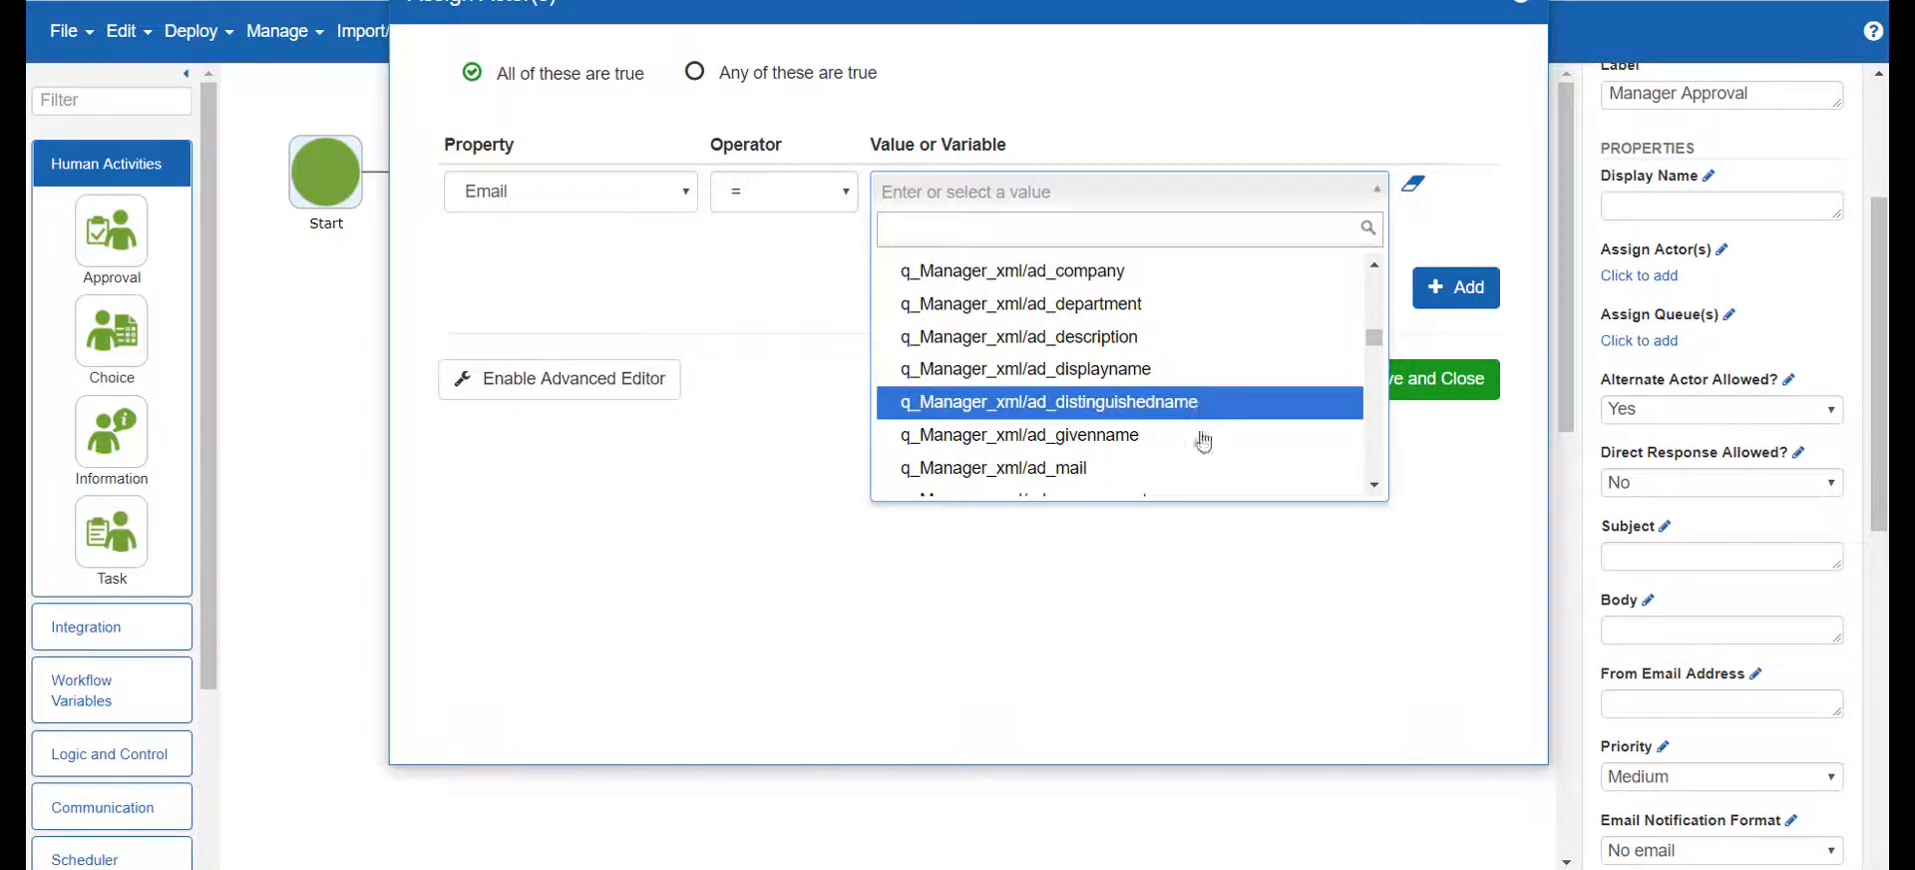
pyautogui.click(1211, 476)
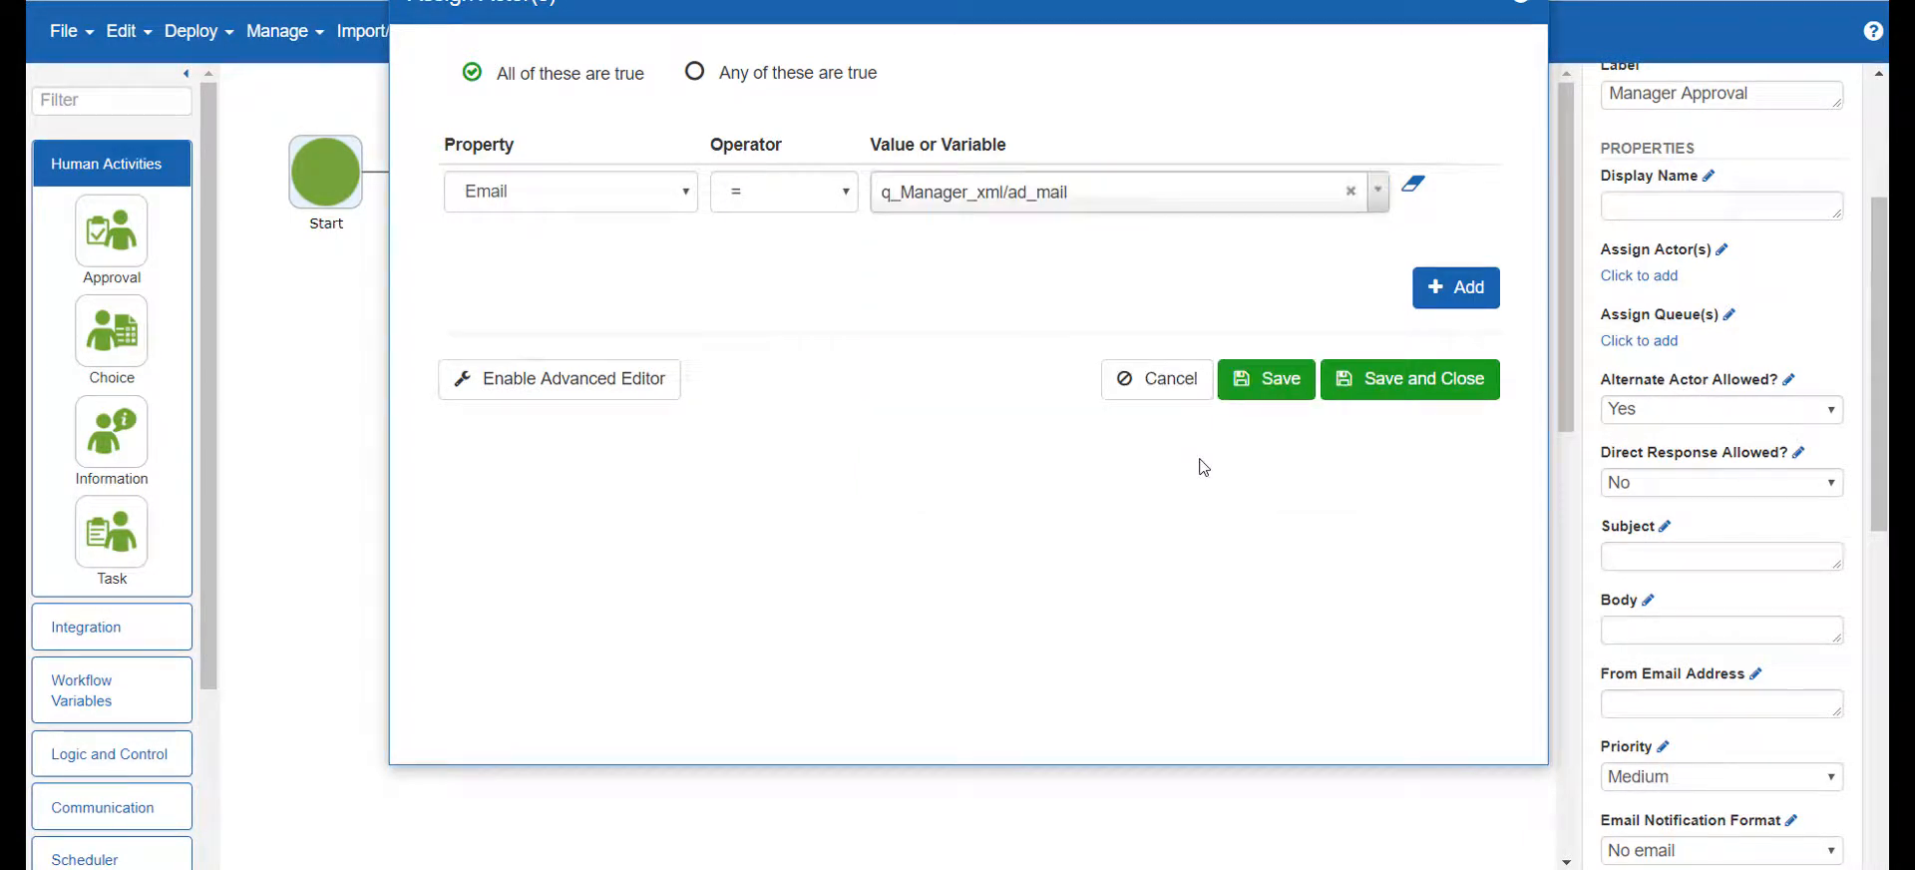
pyautogui.click(1409, 390)
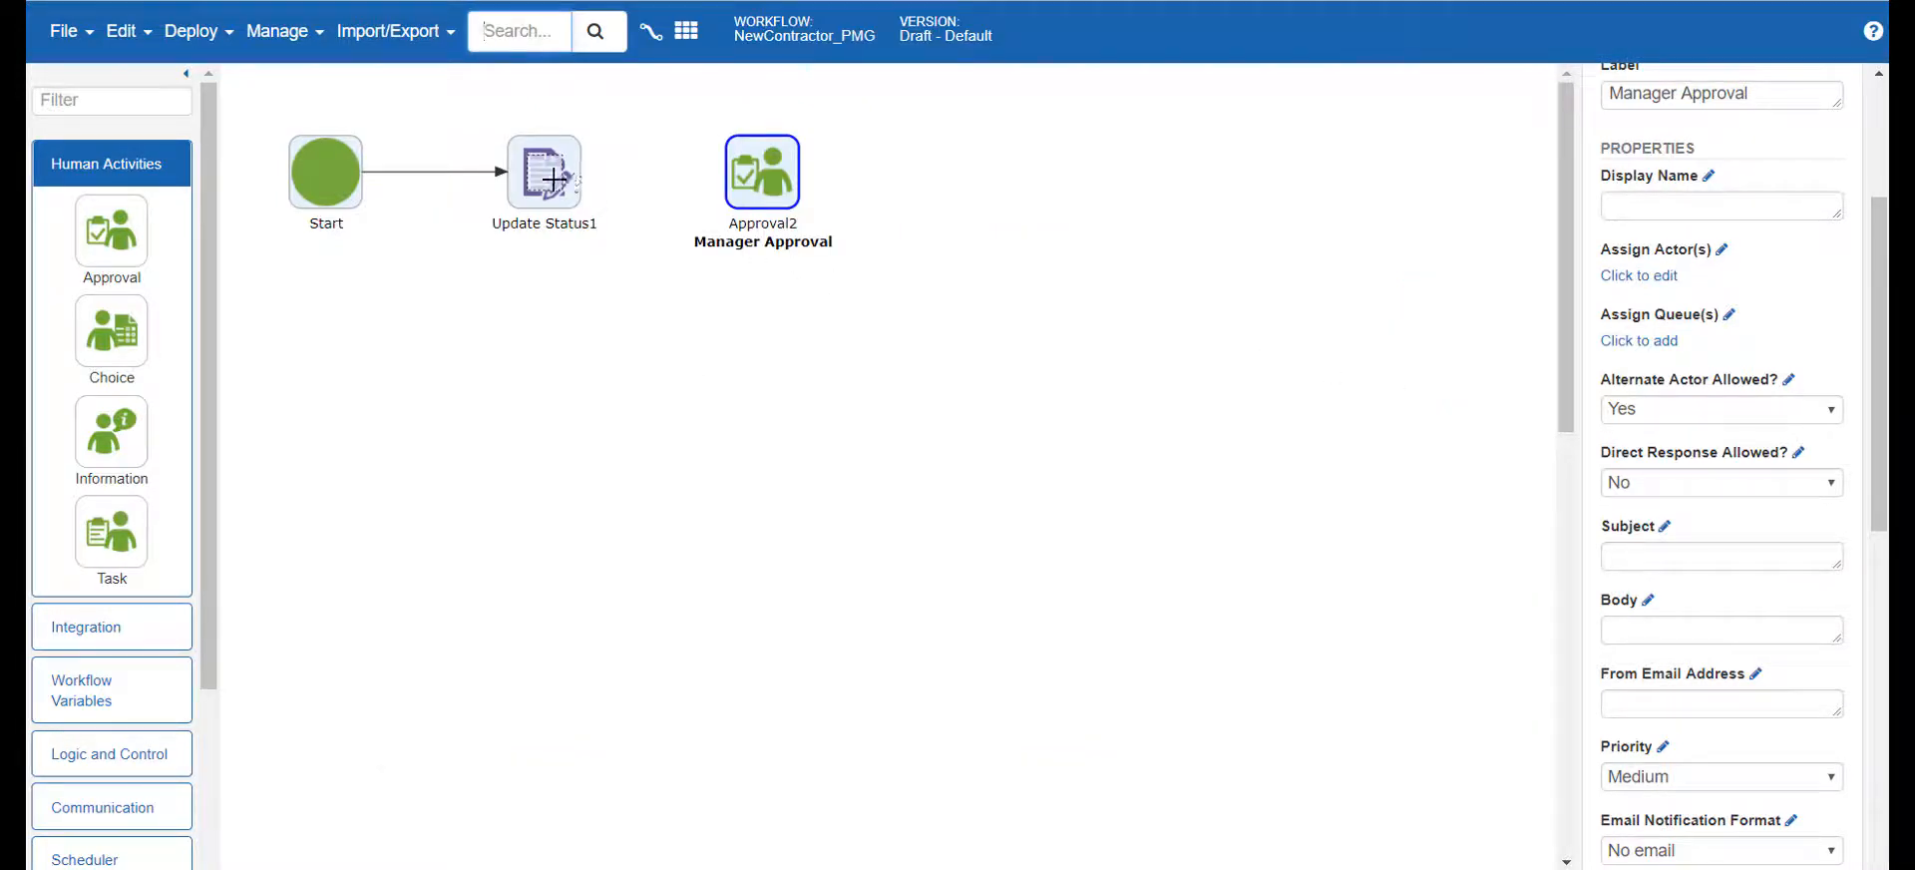
# Connect Update Status1 to the Manager Approval activity and select the approval
pyautogui.moveTo(582, 191); pyautogui.dragTo(778, 184)
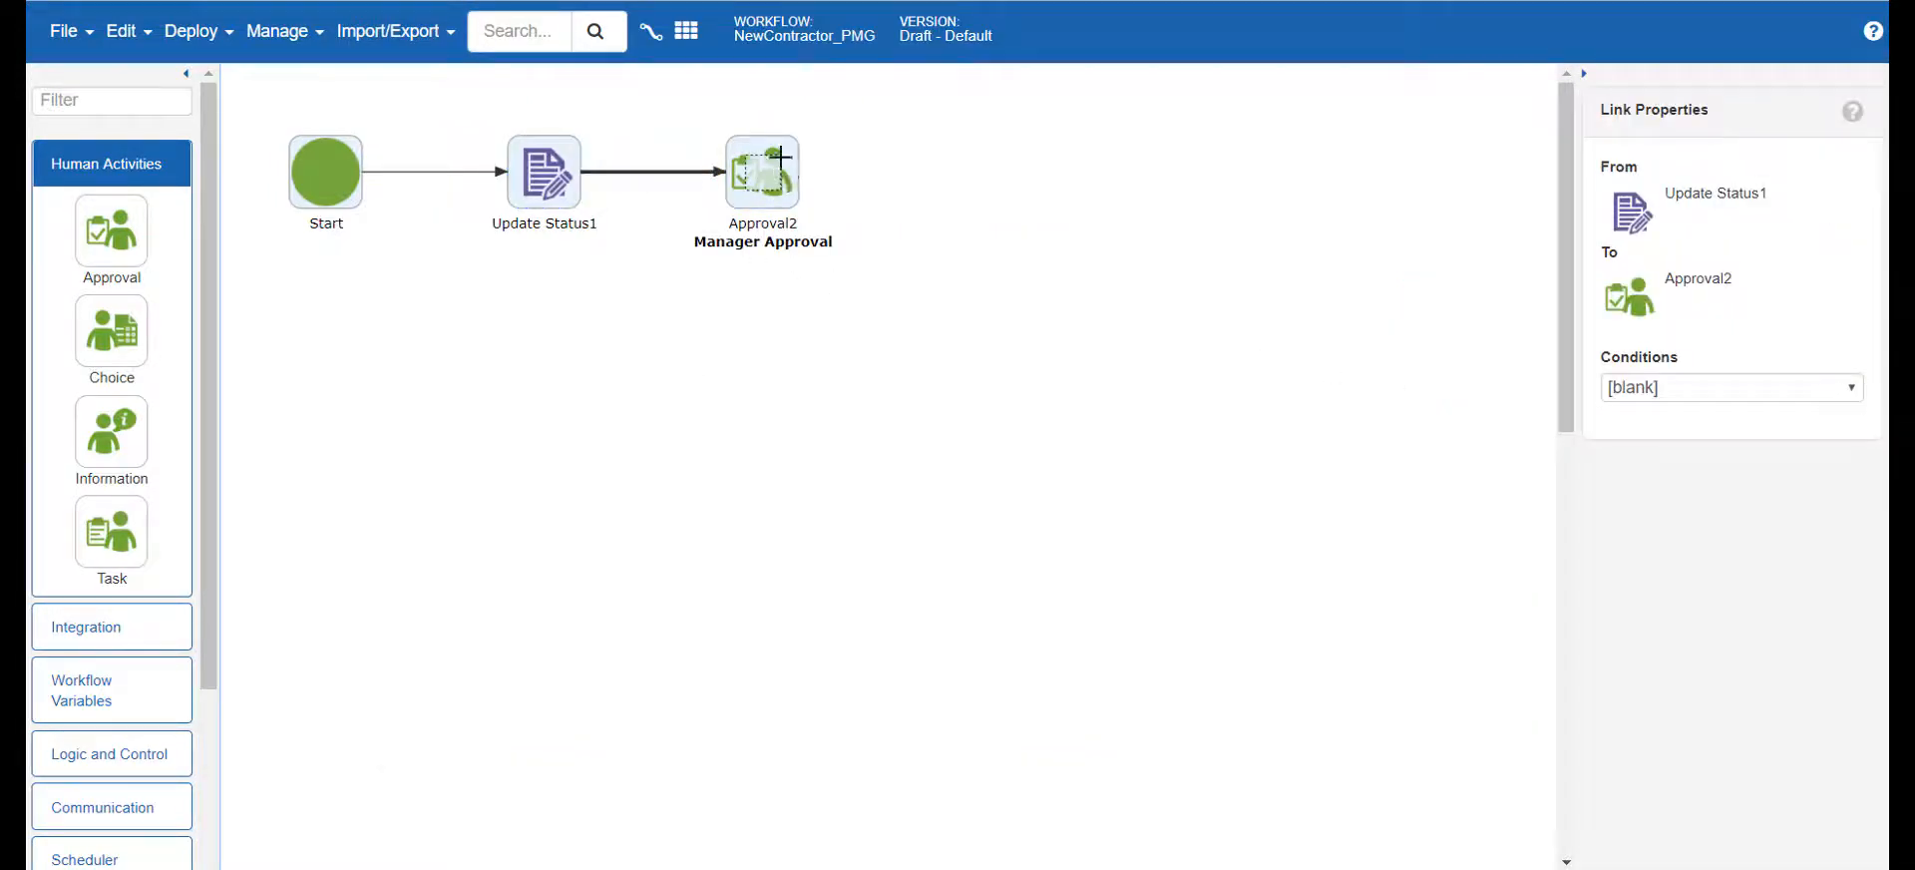
pyautogui.click(780, 154)
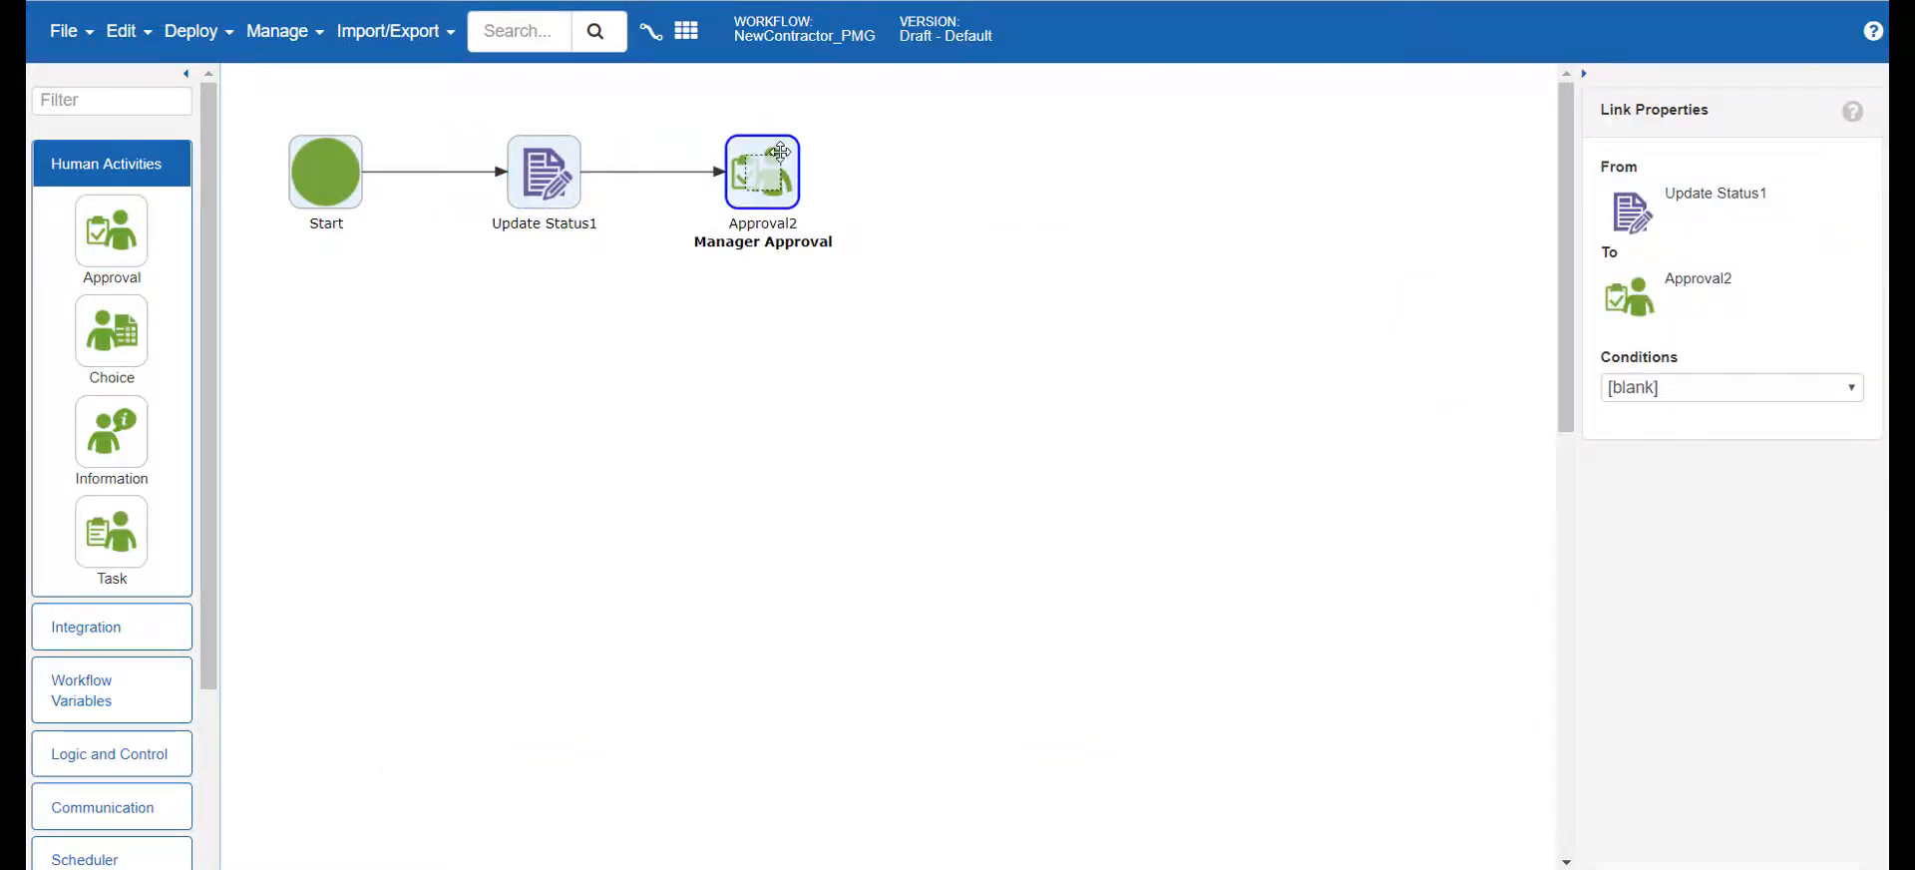
# Find the Email activity and place it below the Manager Approval activity
pyautogui.click(121, 100)
pyautogui.write('email')
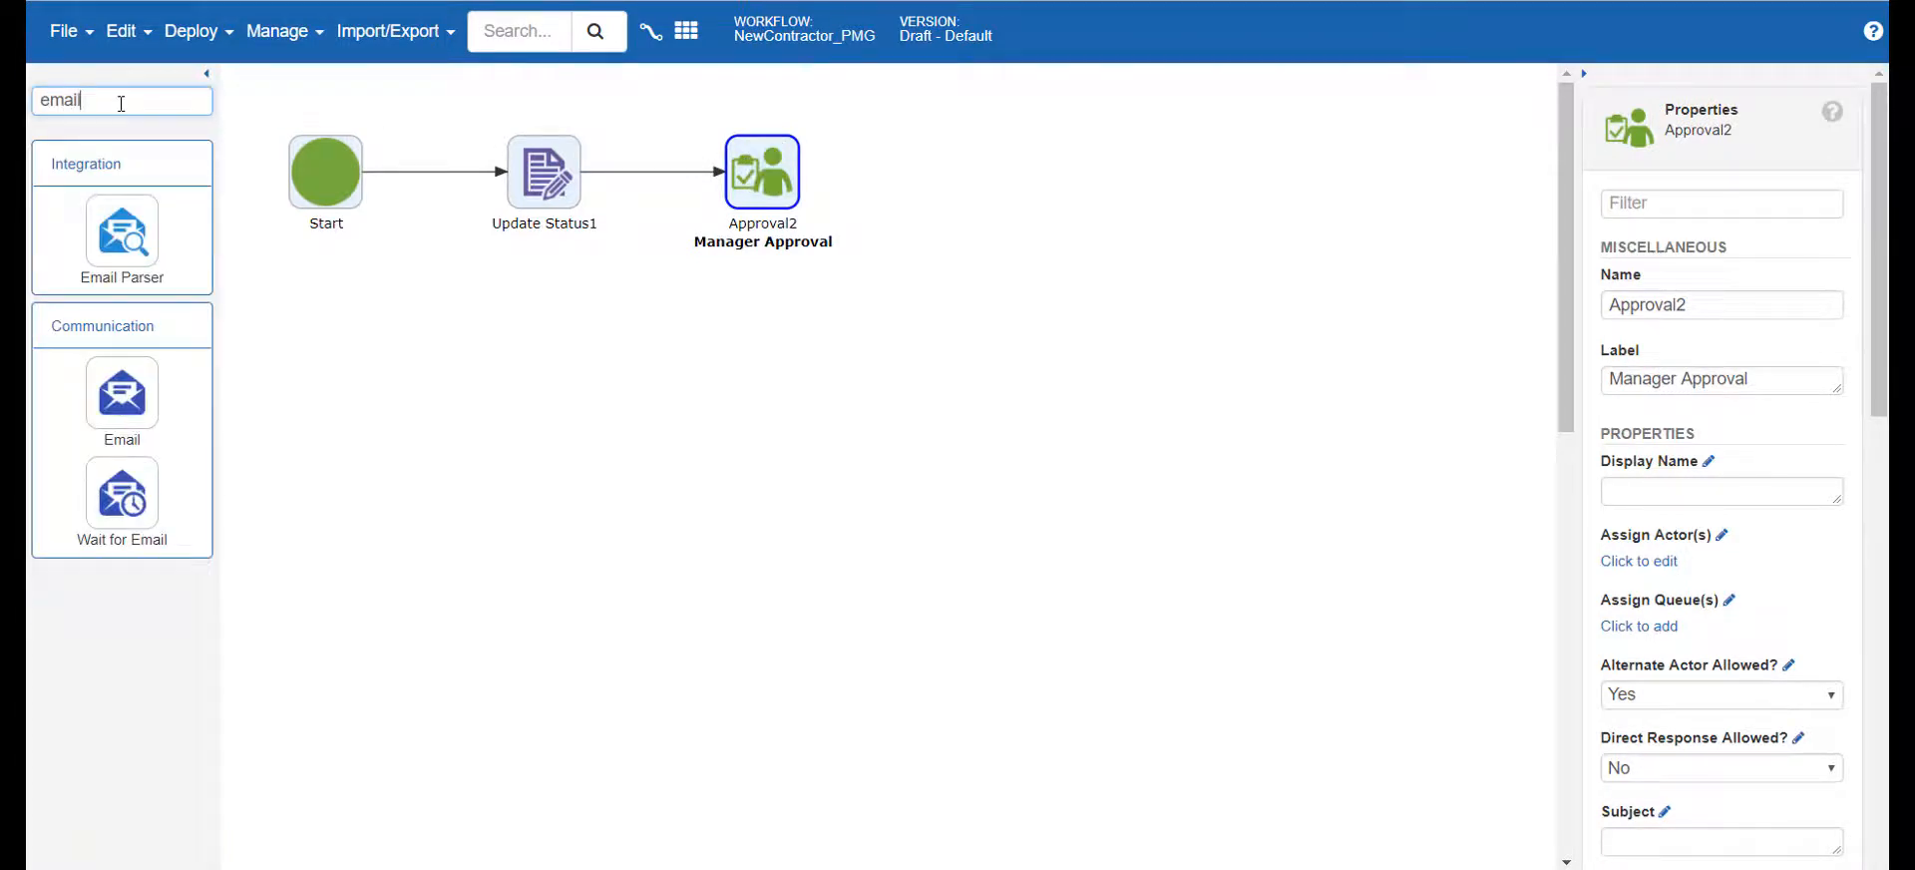
pyautogui.moveTo(101, 406); pyautogui.dragTo(743, 369)
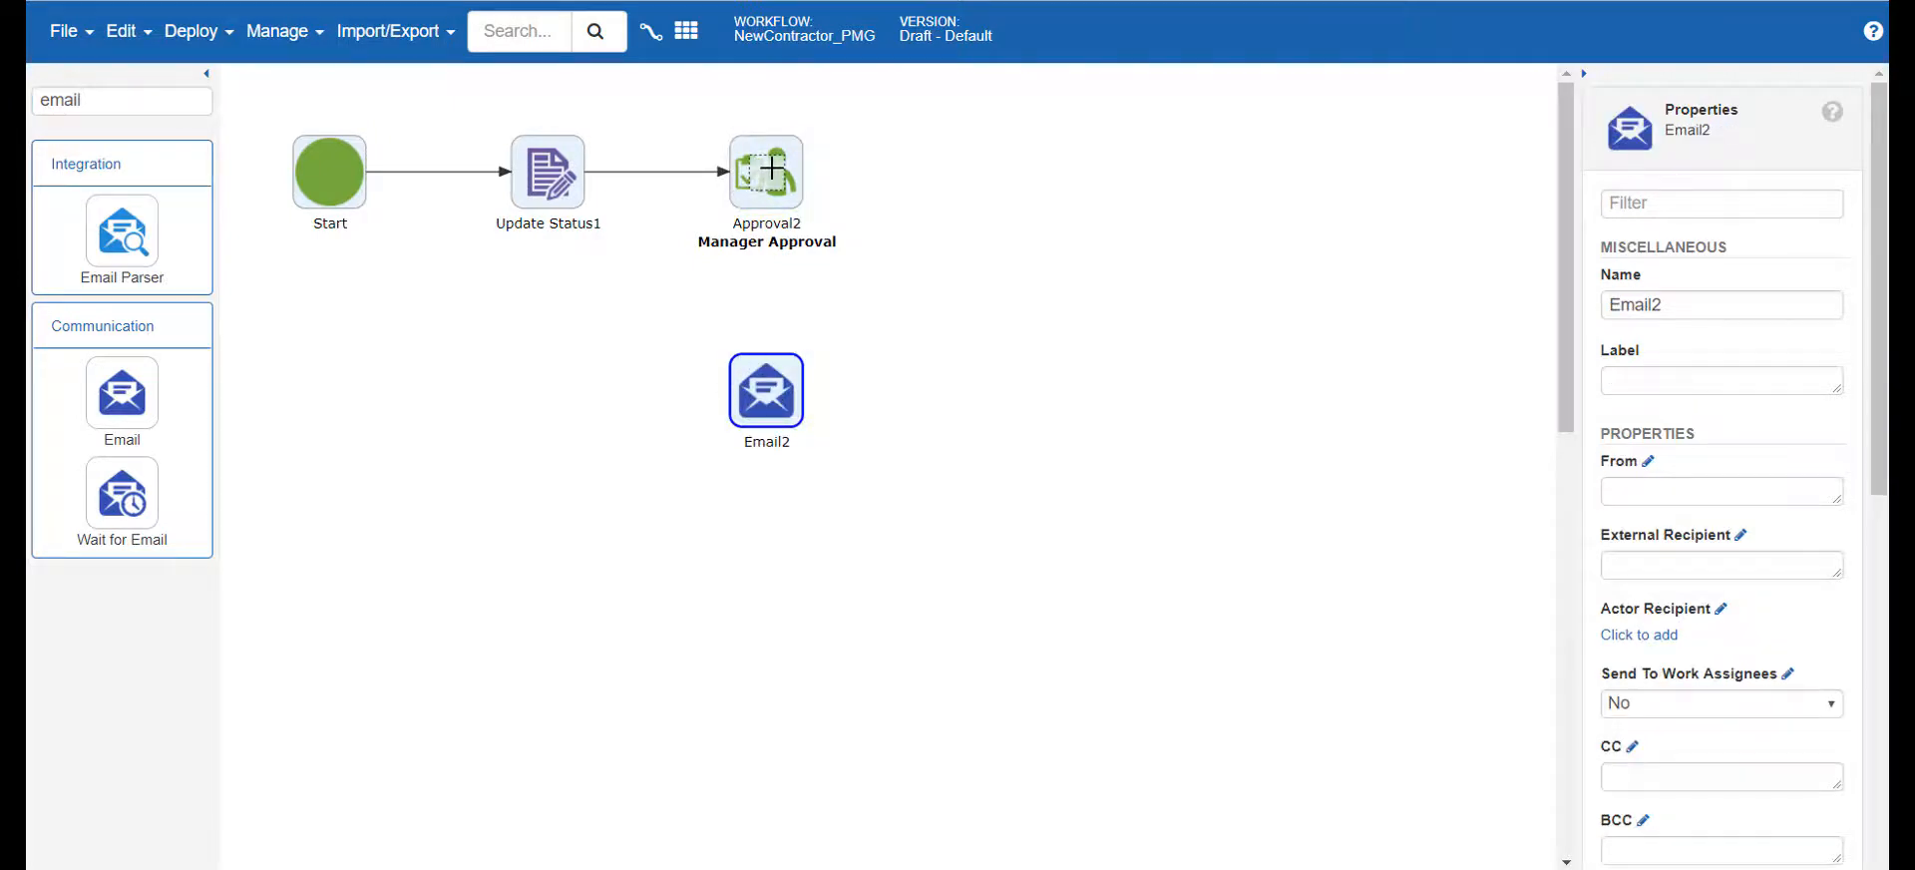
# Connect Manager Approval to the new Email activity and set the link's condition to Assigned
pyautogui.moveTo(753, 162); pyautogui.dragTo(777, 361)
pyautogui.click(764, 334)
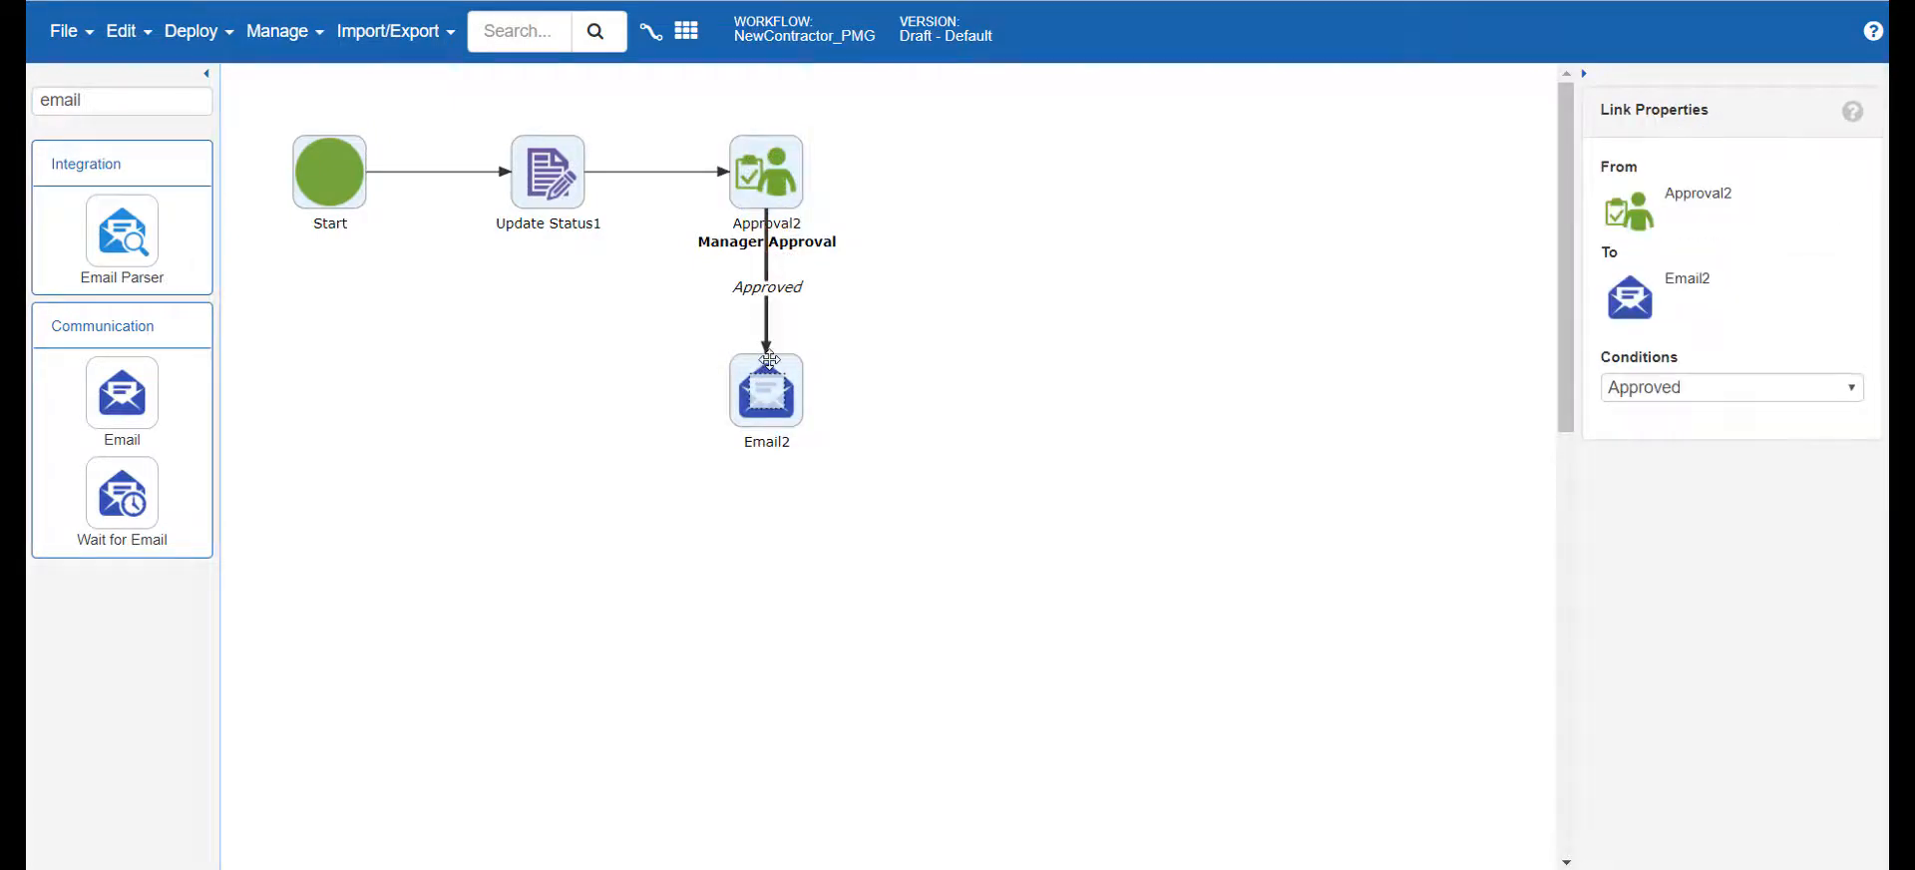
pyautogui.rightClick(768, 336)
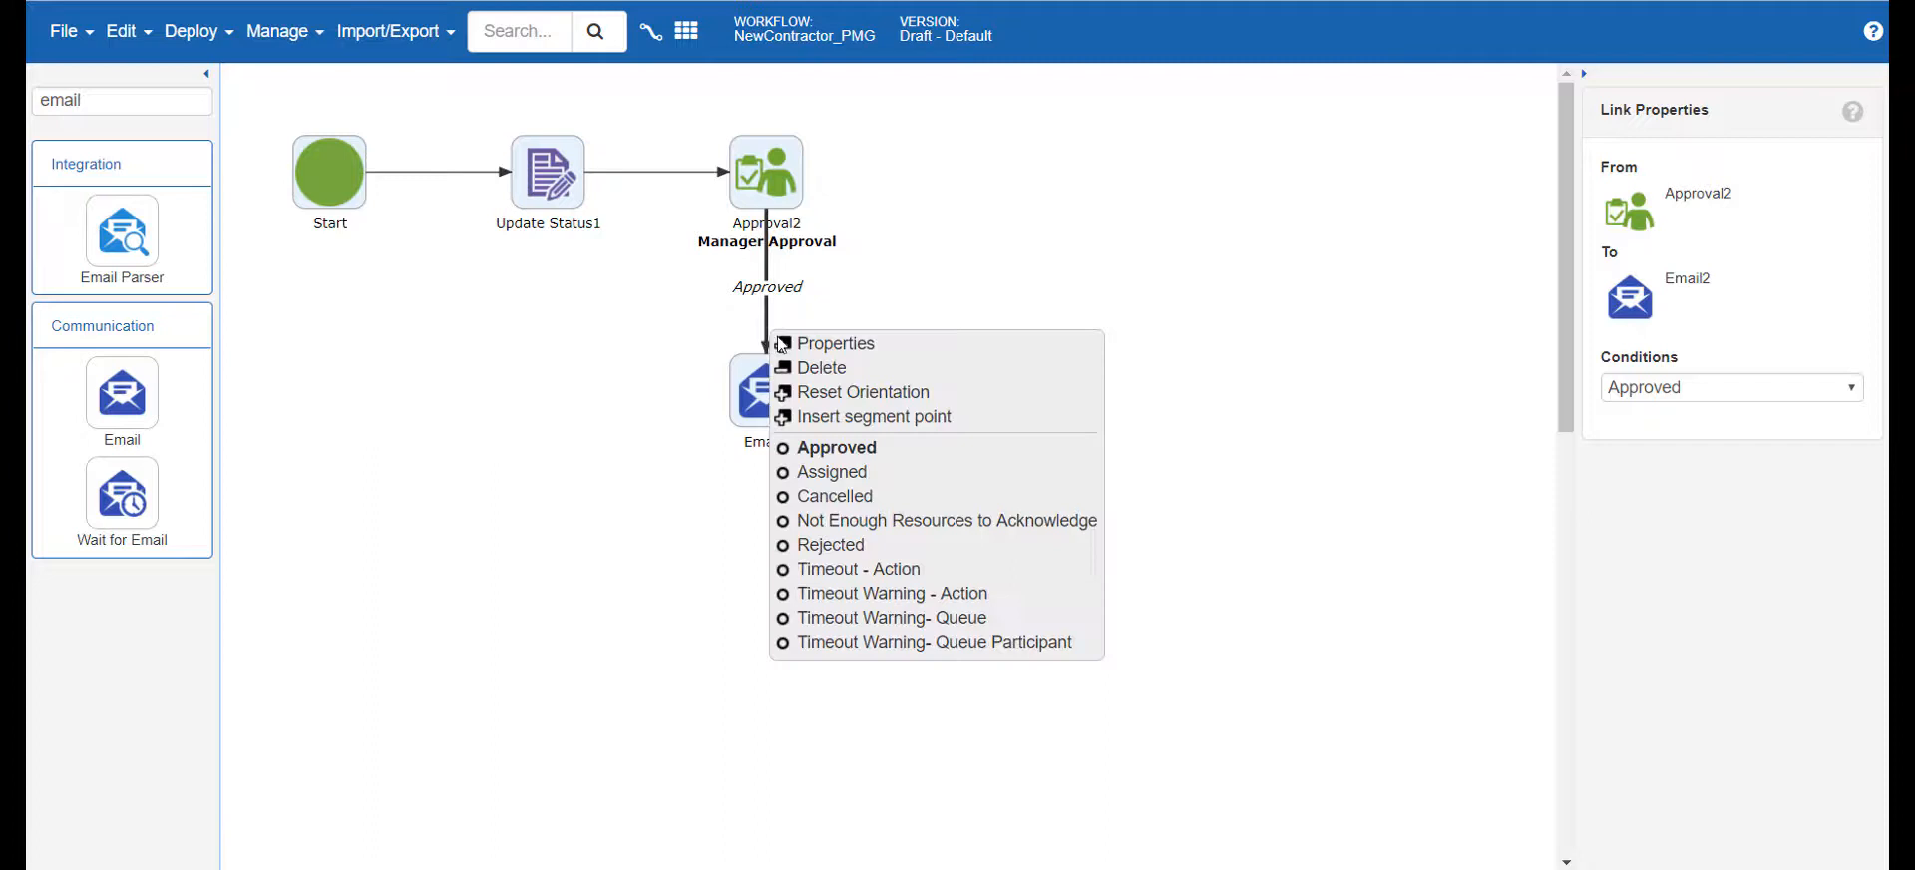
pyautogui.click(857, 473)
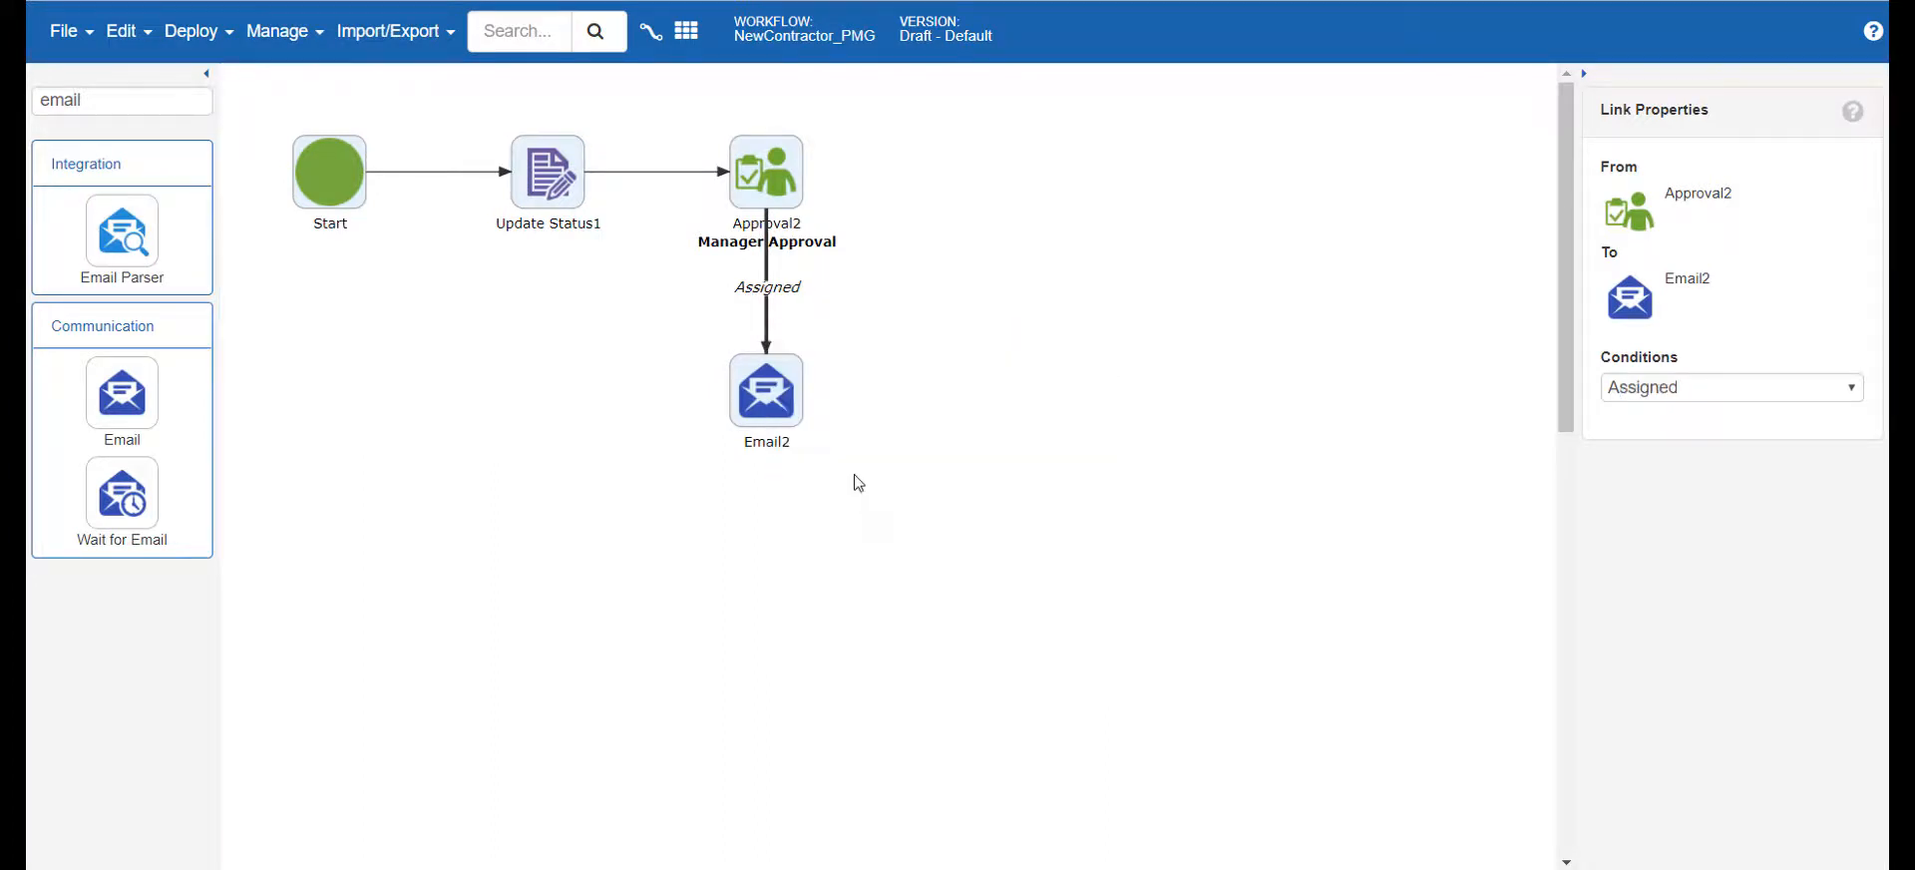
# Set the Email activity's Send To Work Assignees option to Yes and rename the activity "Email Approval"
pyautogui.click(786, 365)
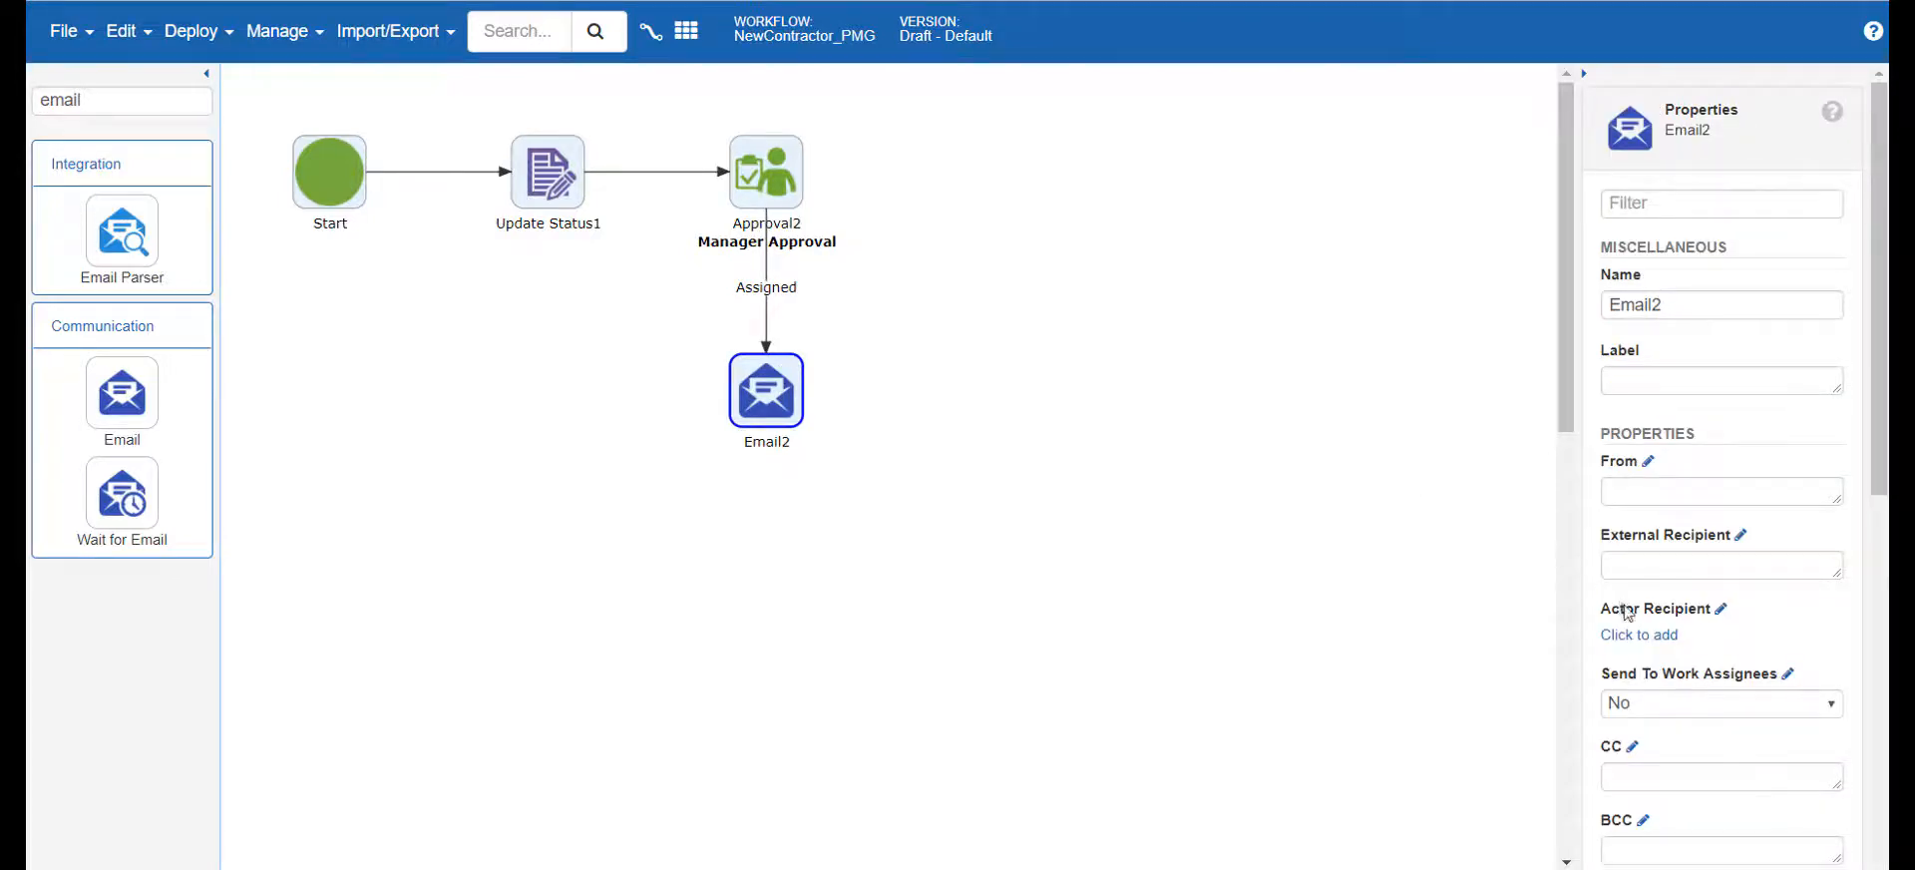
pyautogui.click(1691, 700)
pyautogui.click(1695, 752)
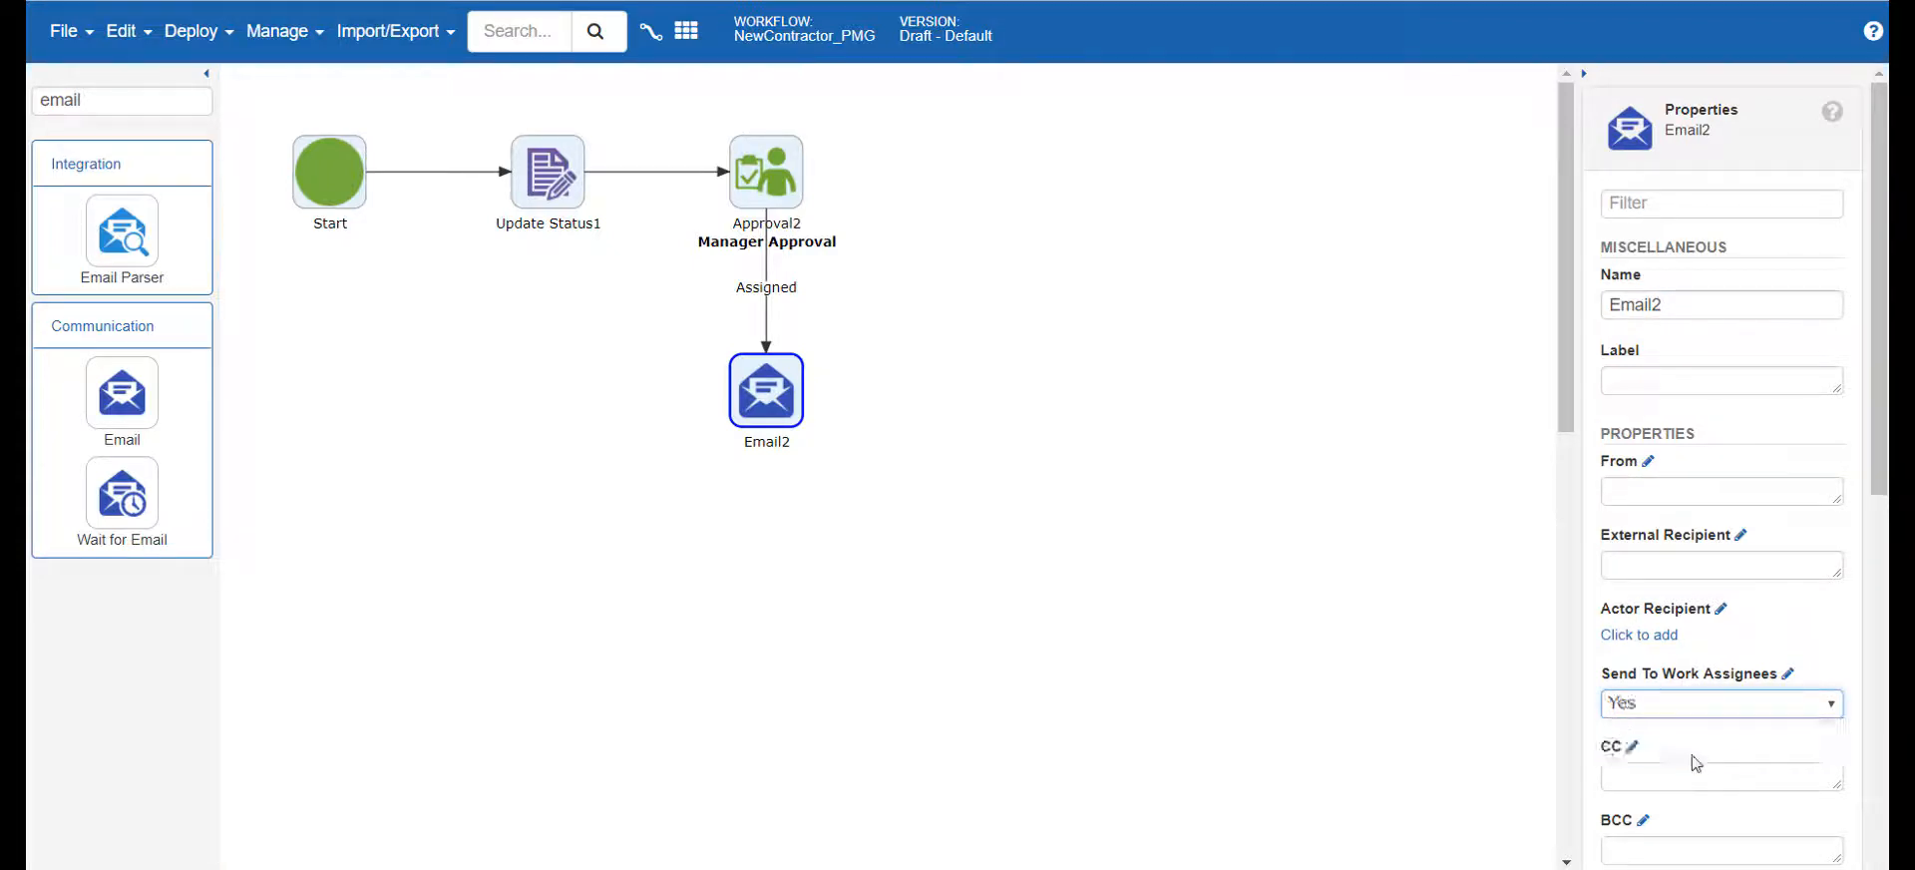
pyautogui.doubleClick(1662, 299)
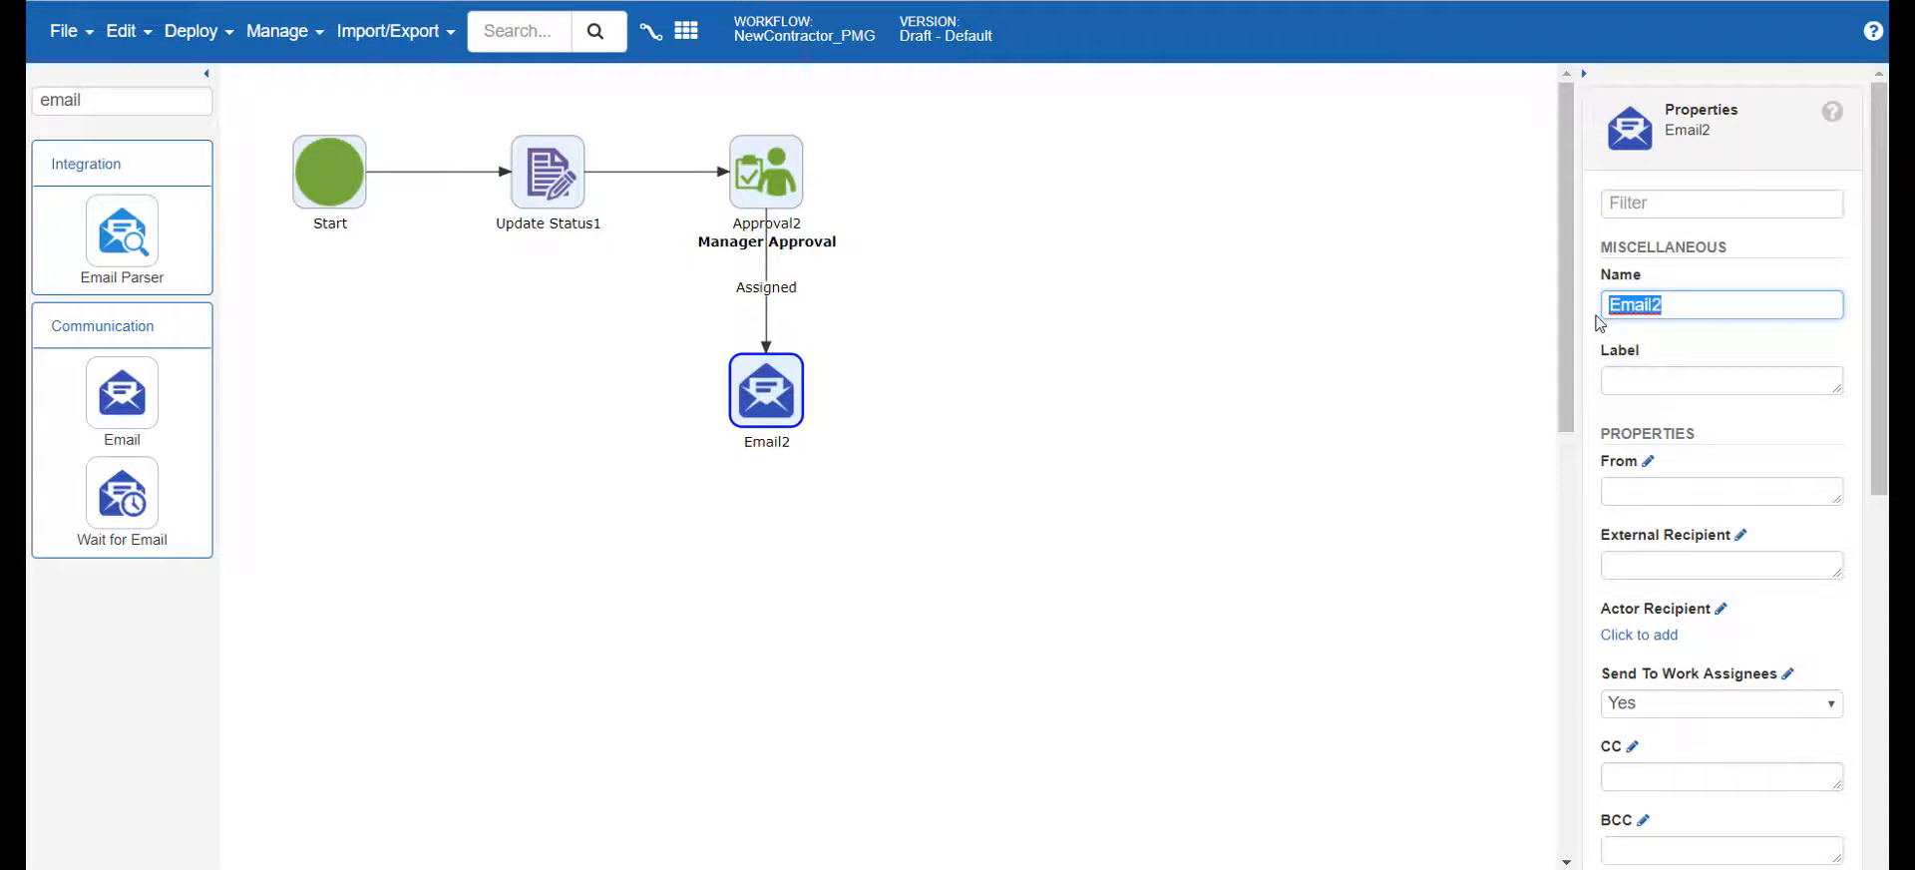
pyautogui.write('Email Approval')
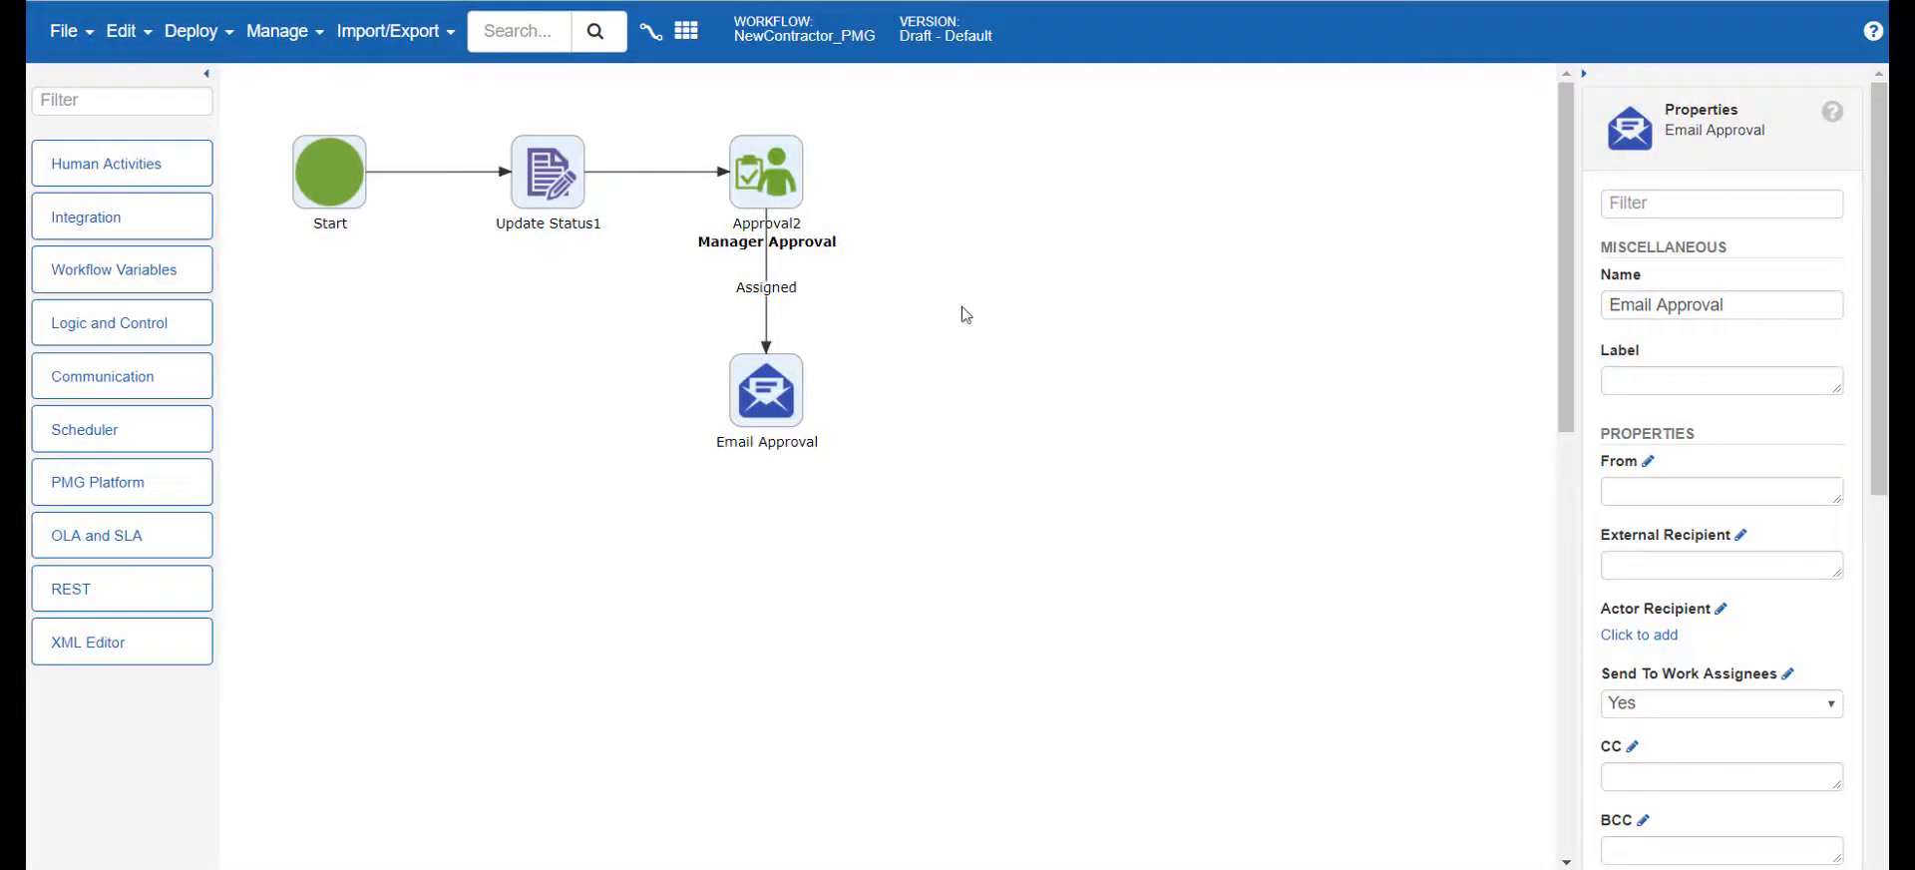
# Choose Approval as the body template of the Email Approval activity
pyautogui.scroll(-6, 1746, 352)
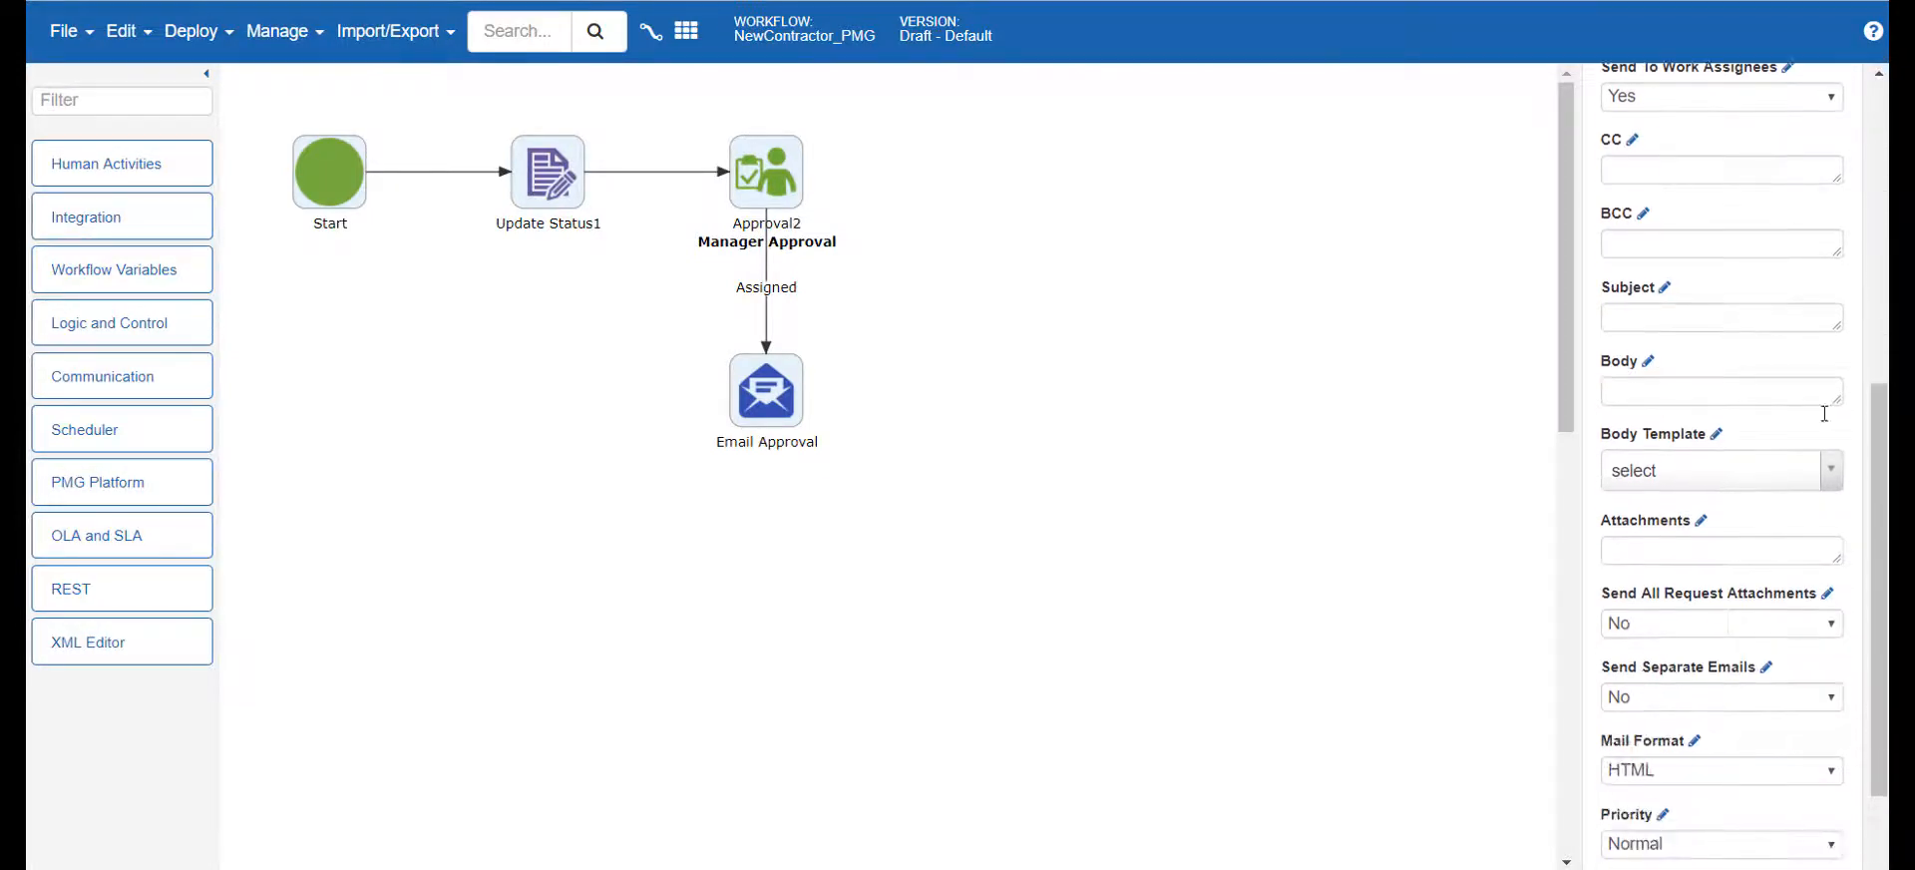
pyautogui.click(1837, 471)
pyautogui.click(1719, 594)
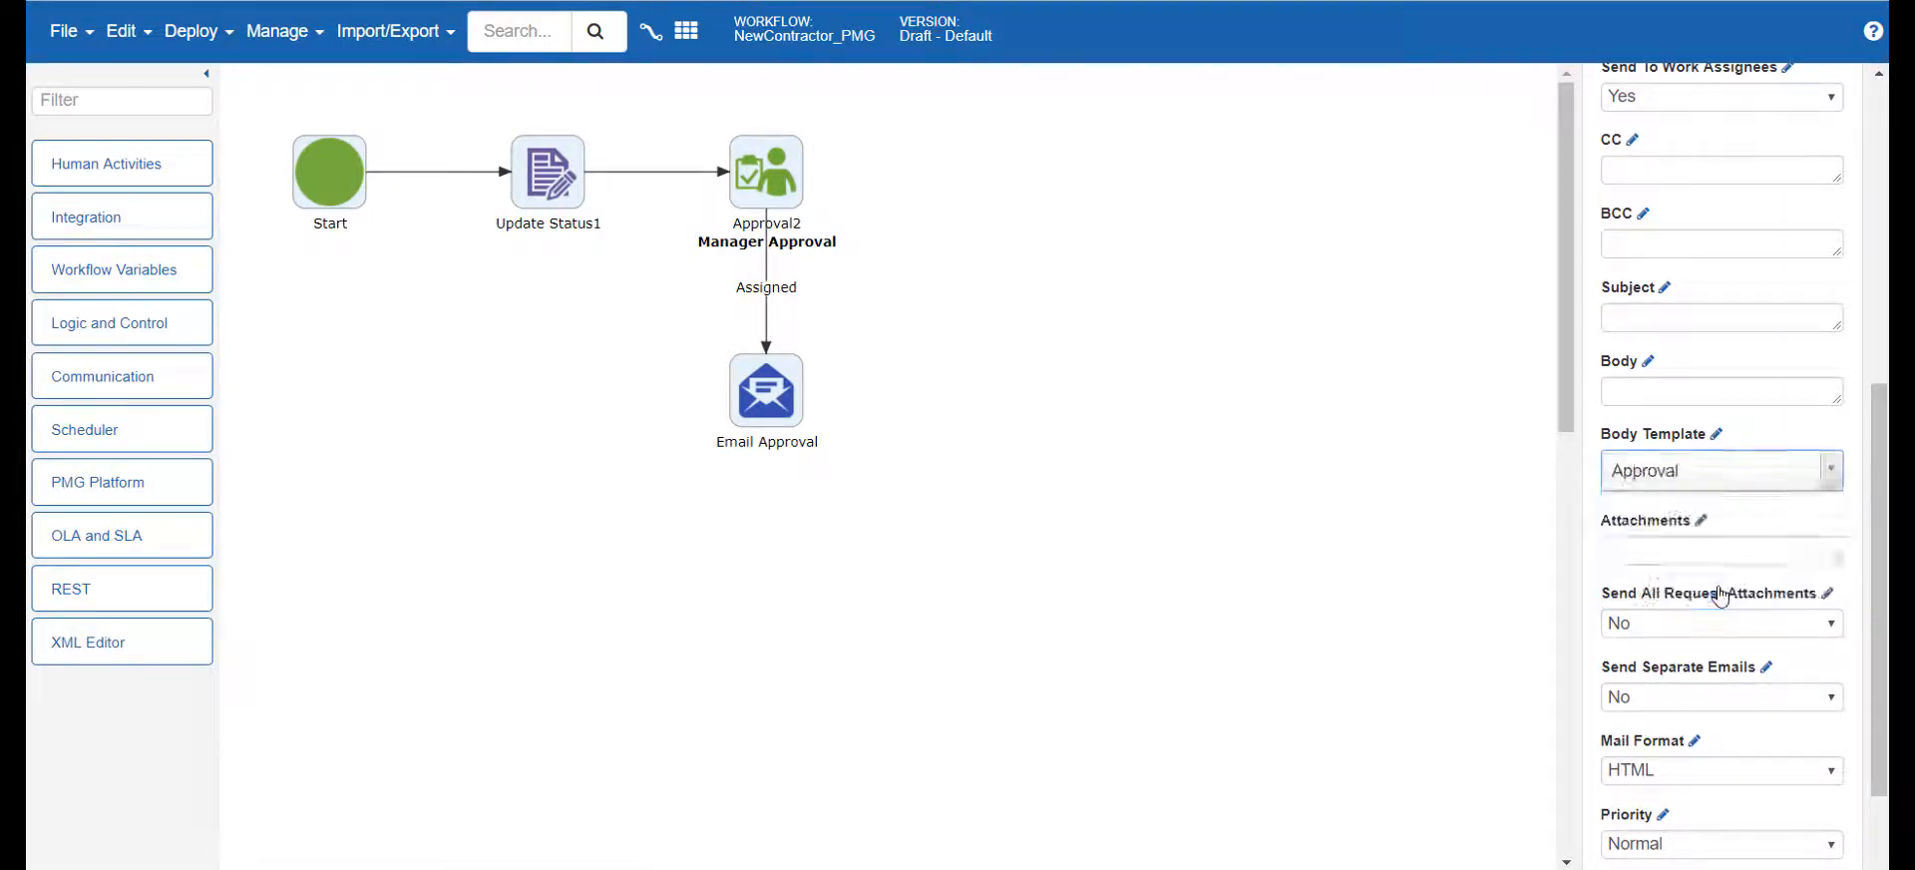
# Preview the Approval template in Email Template Management, then close the manager
pyautogui.click(281, 31)
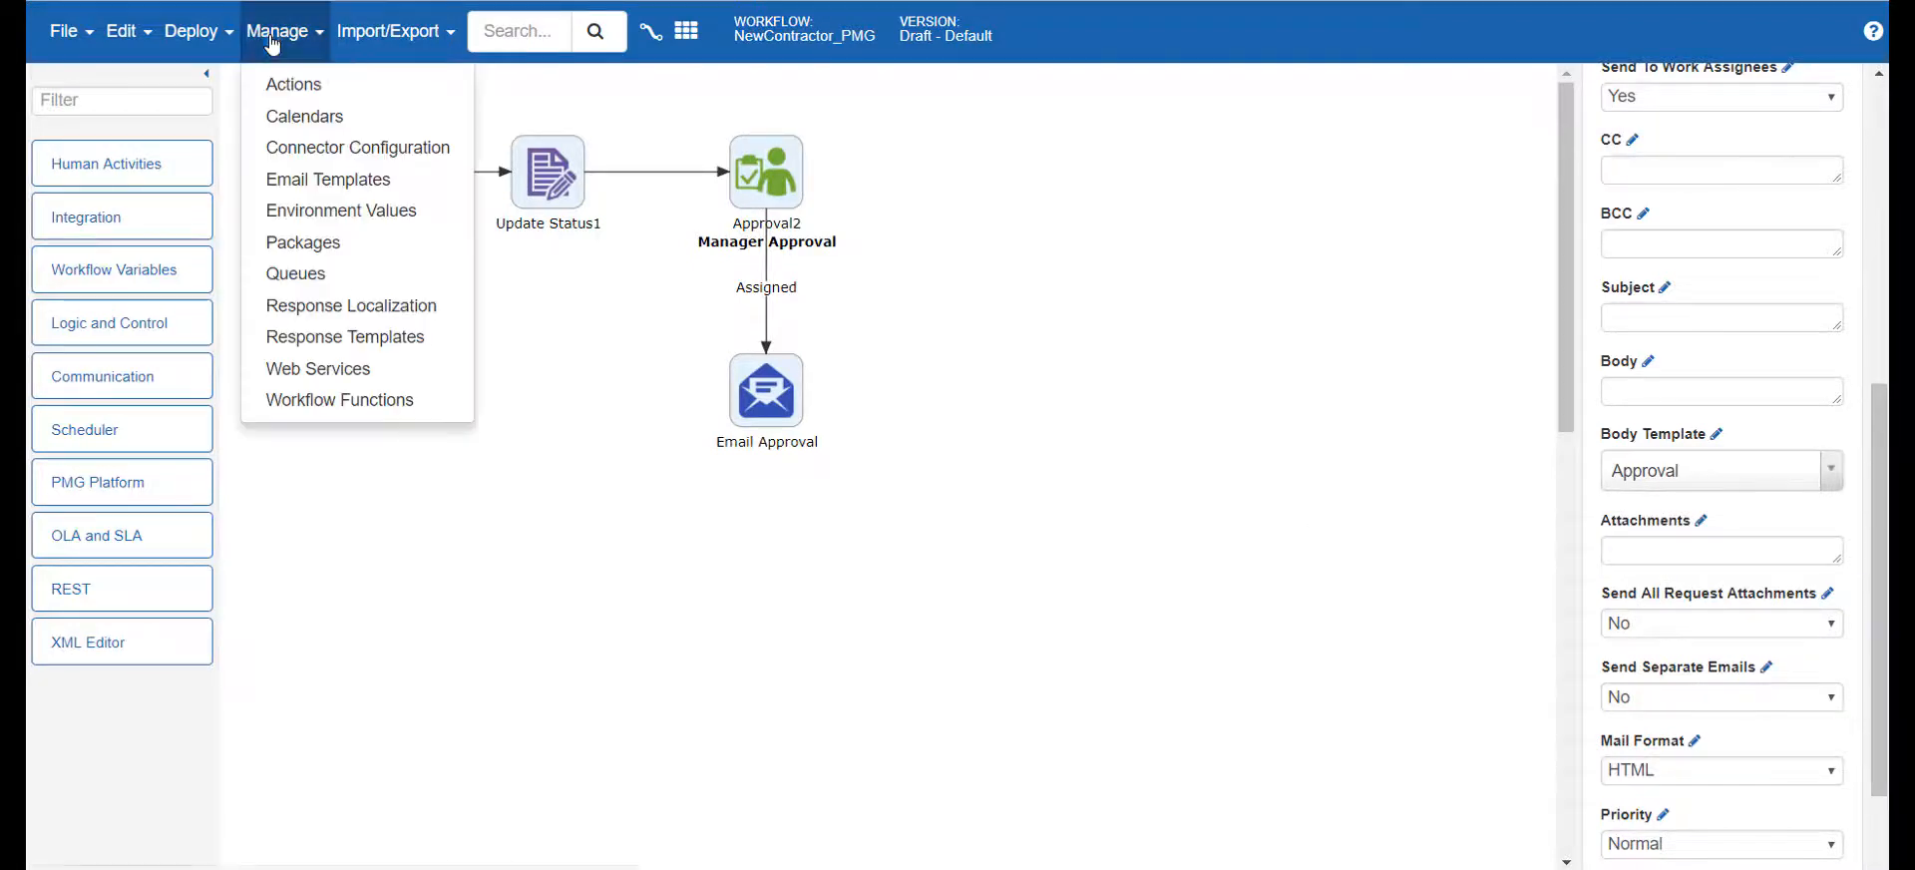
pyautogui.click(332, 184)
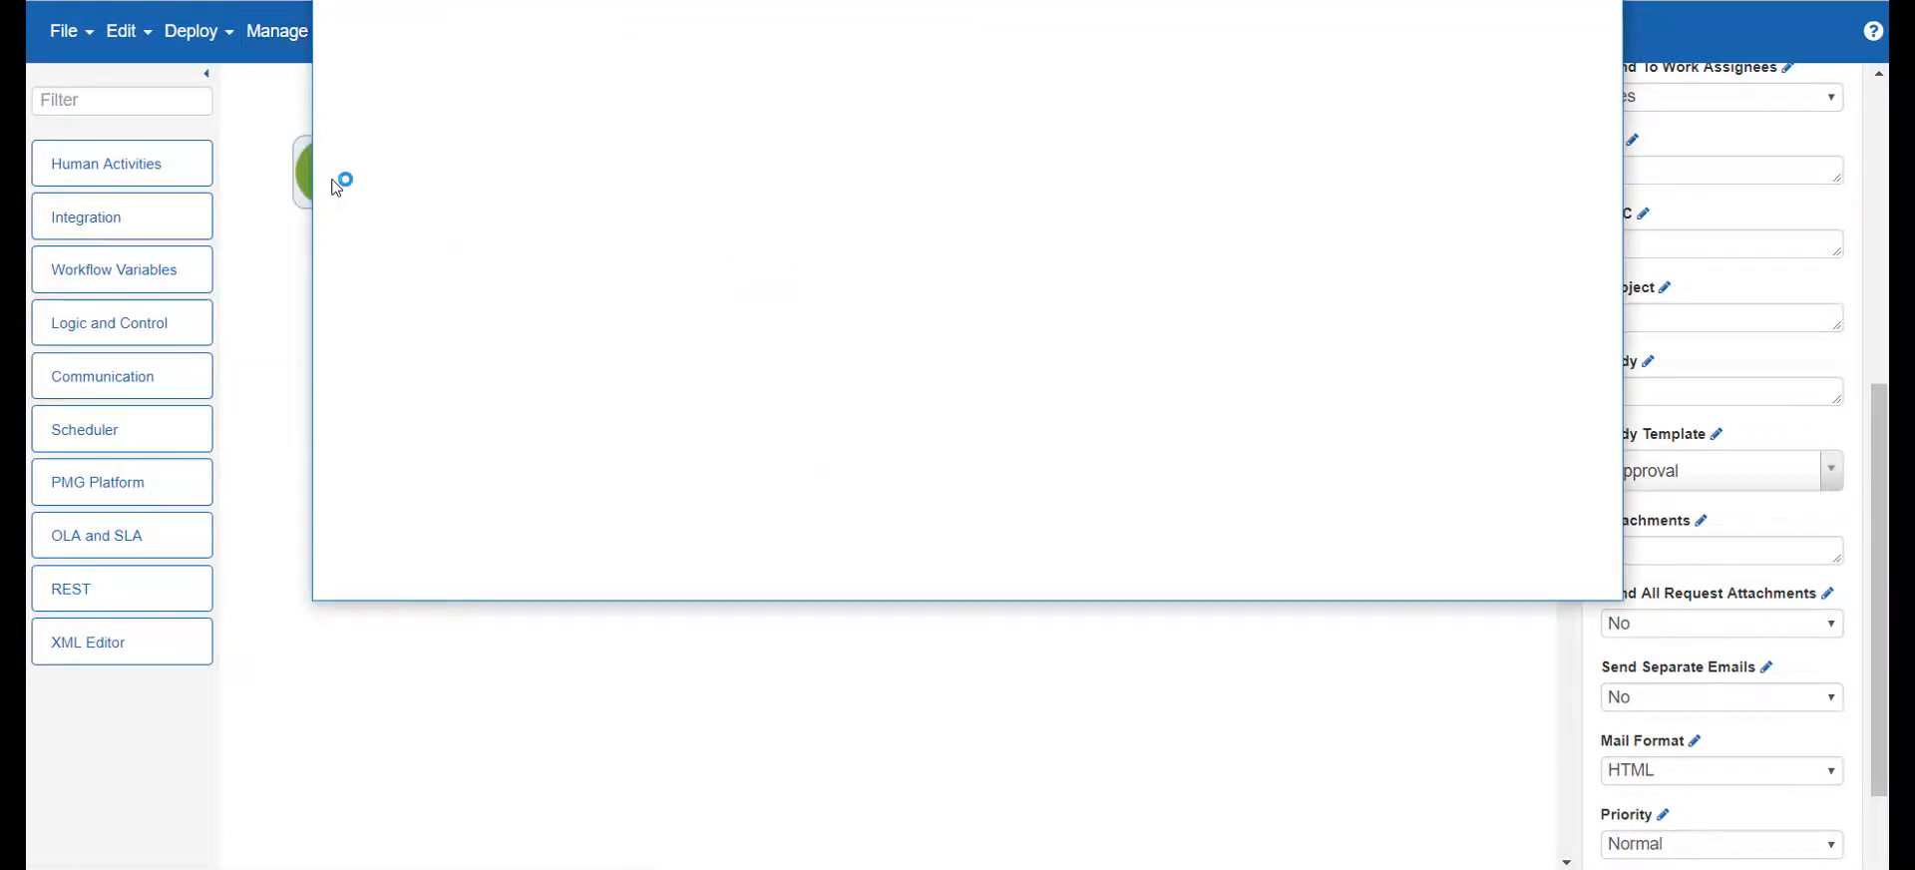
pyautogui.click(527, 72)
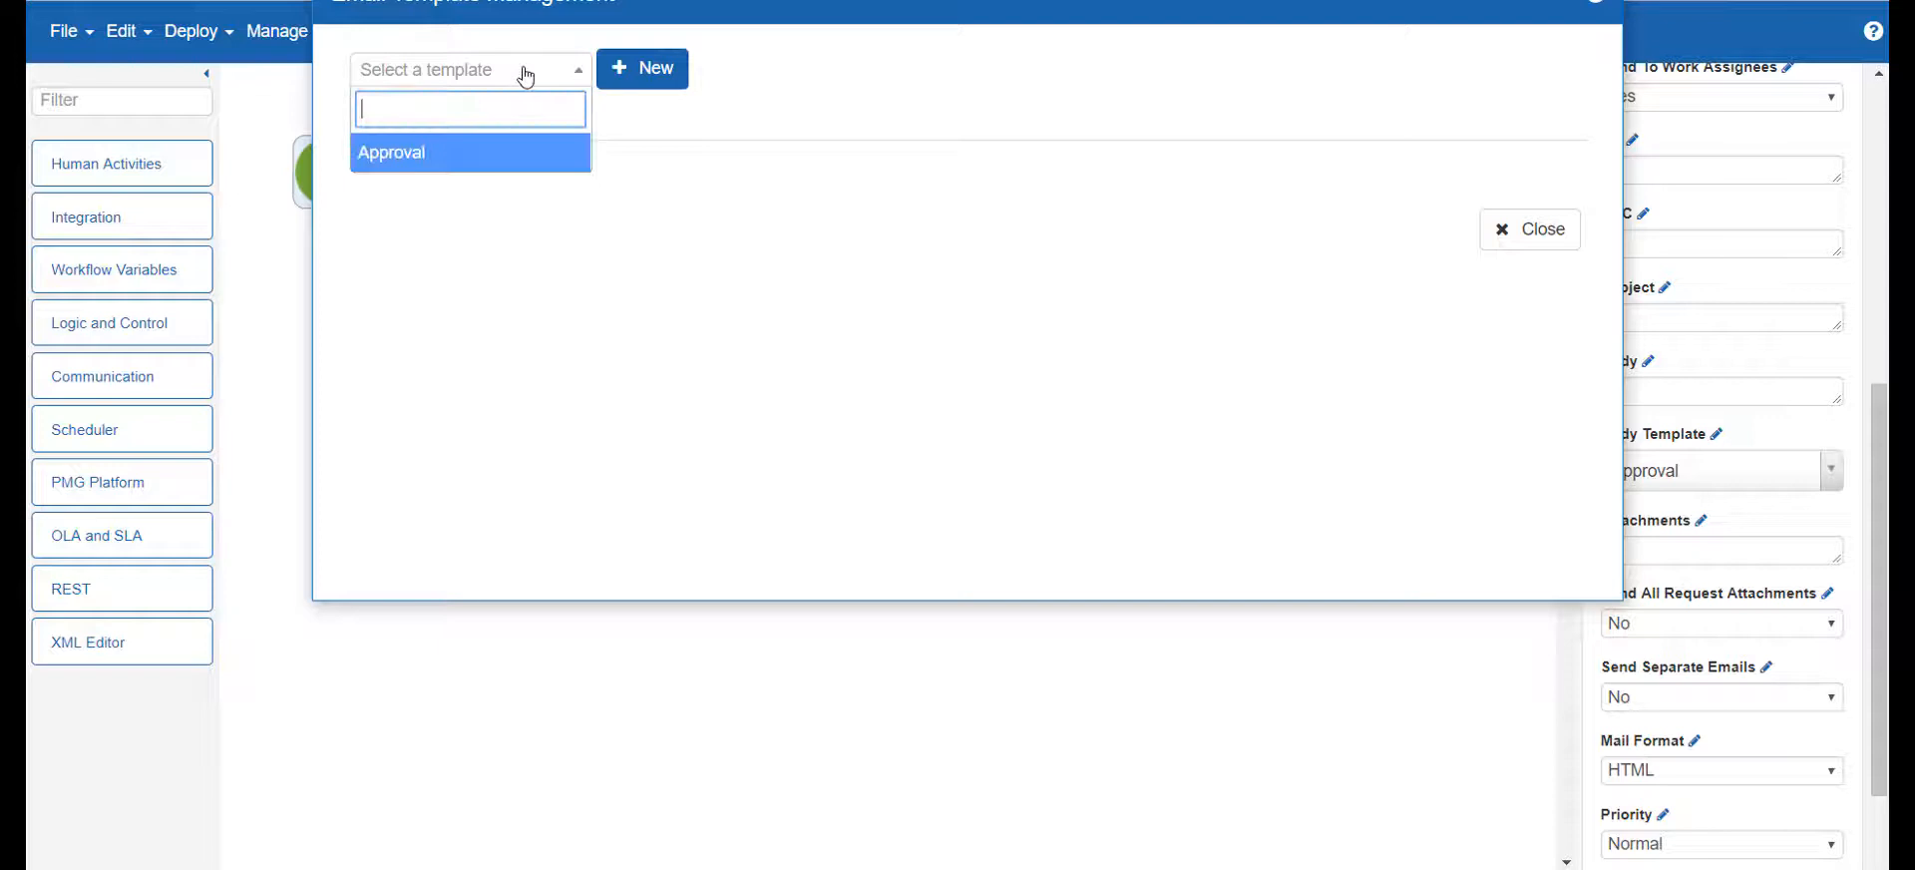
pyautogui.click(530, 154)
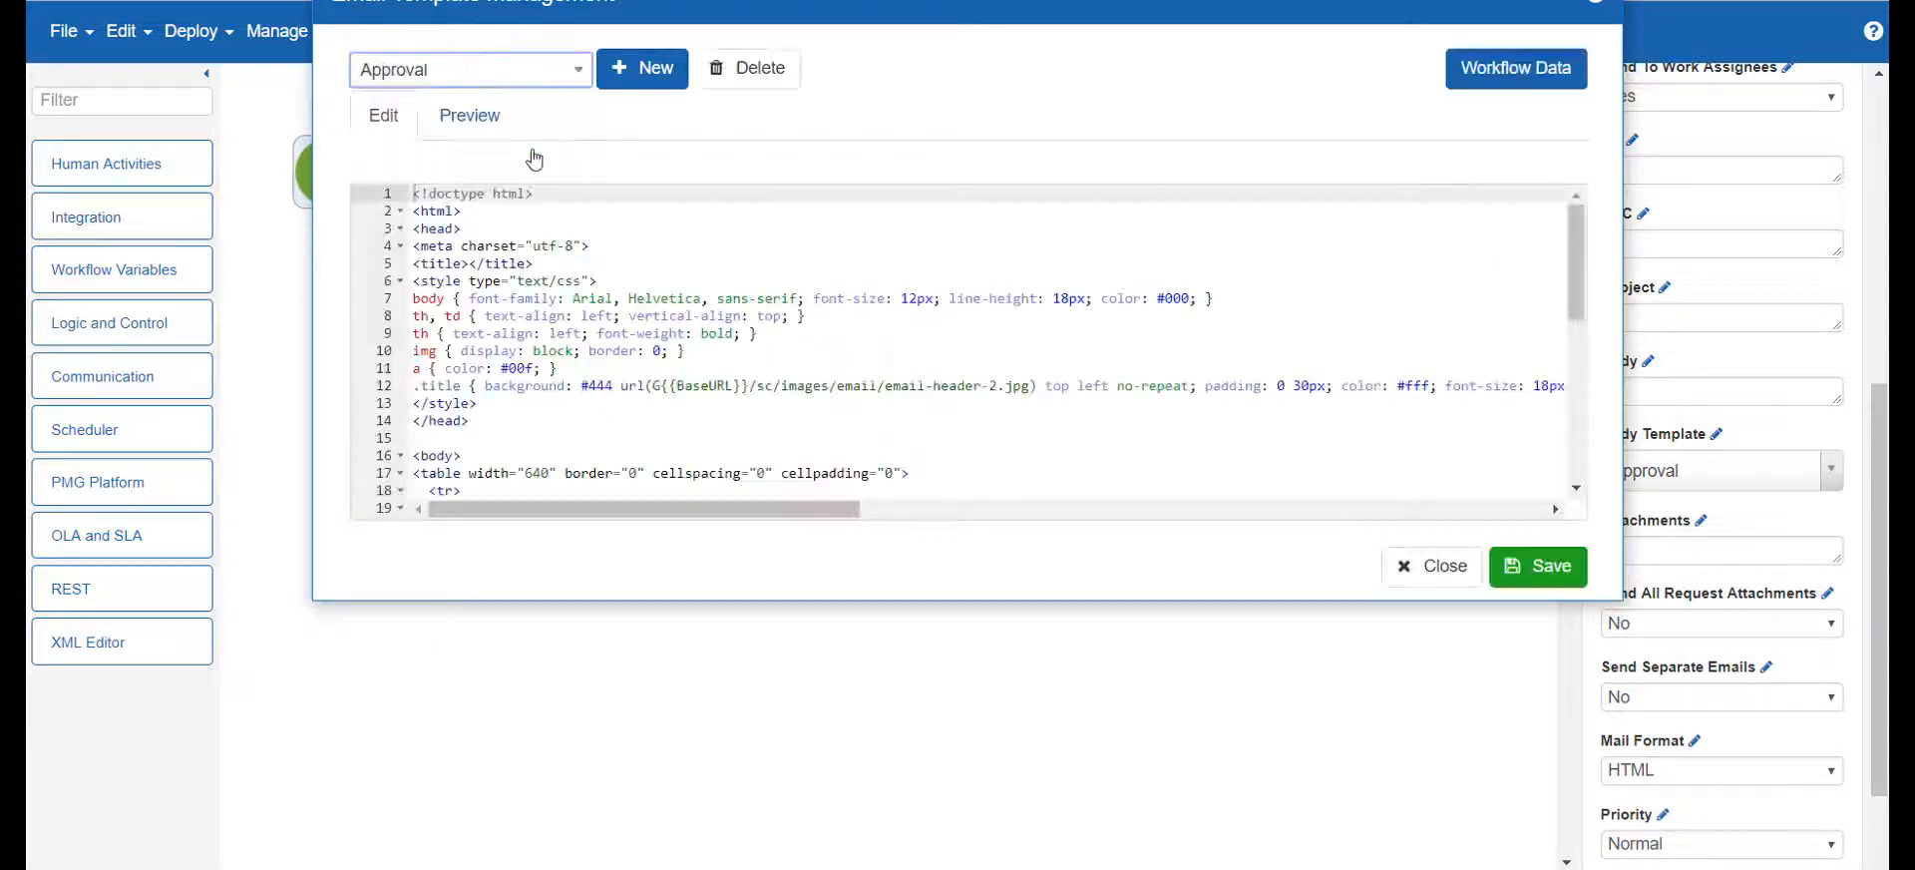
pyautogui.click(473, 117)
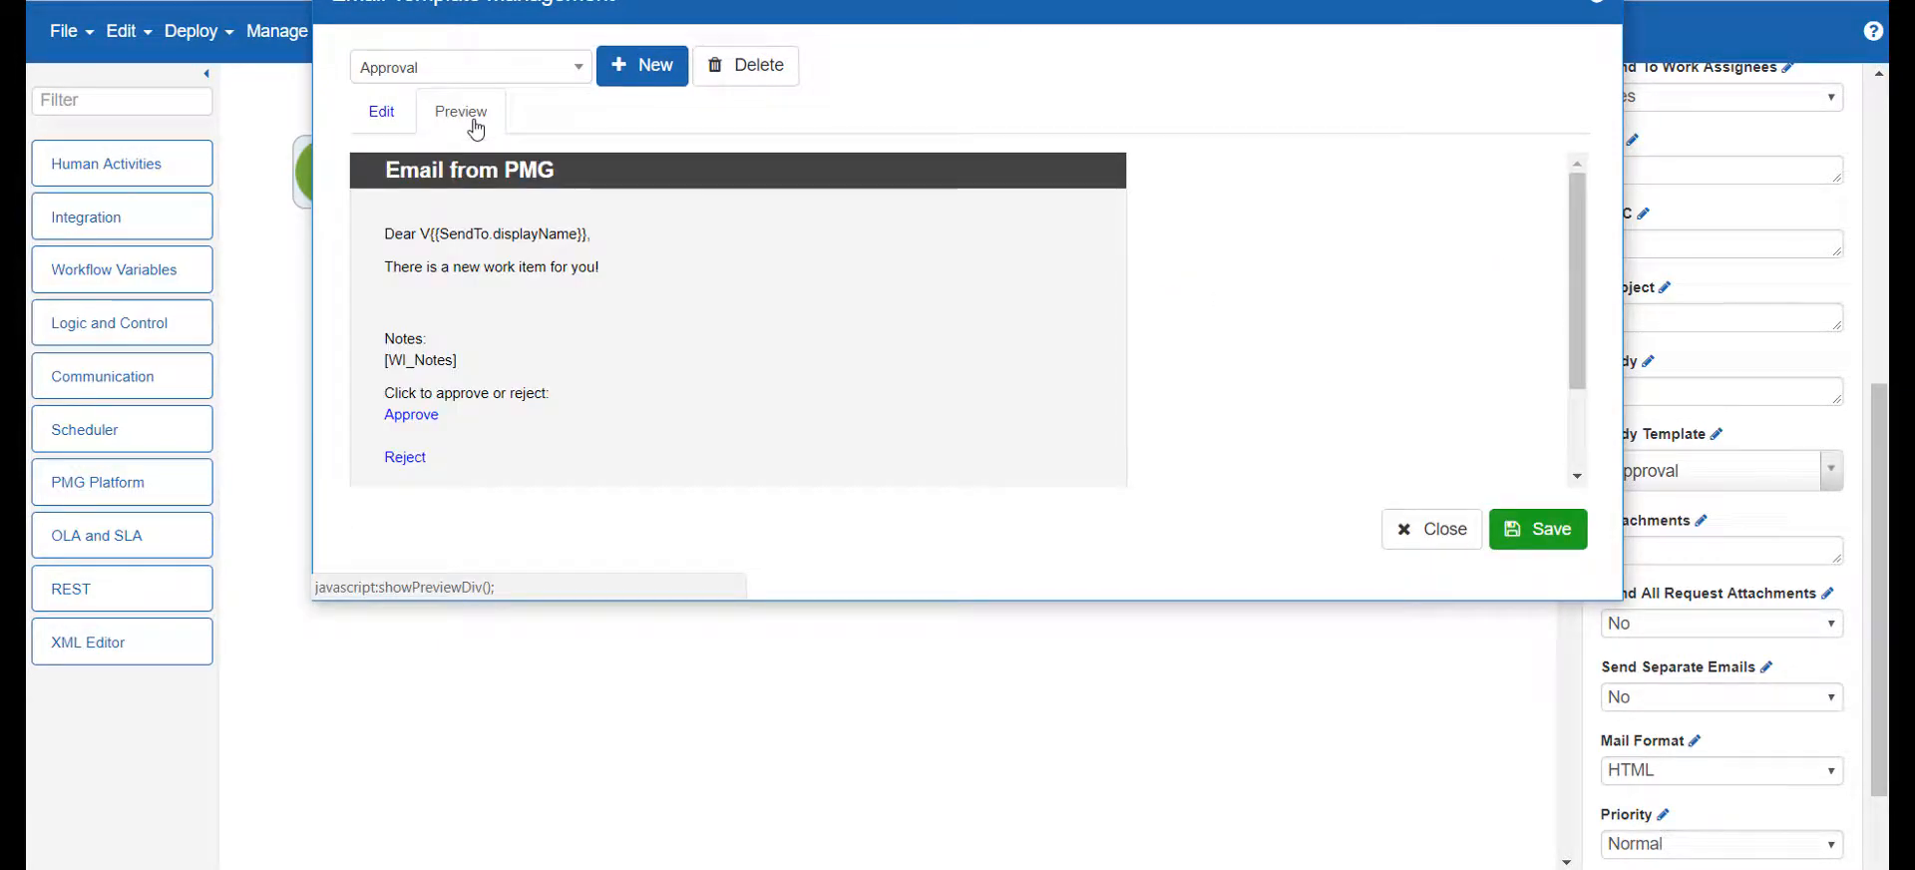
pyautogui.click(1462, 527)
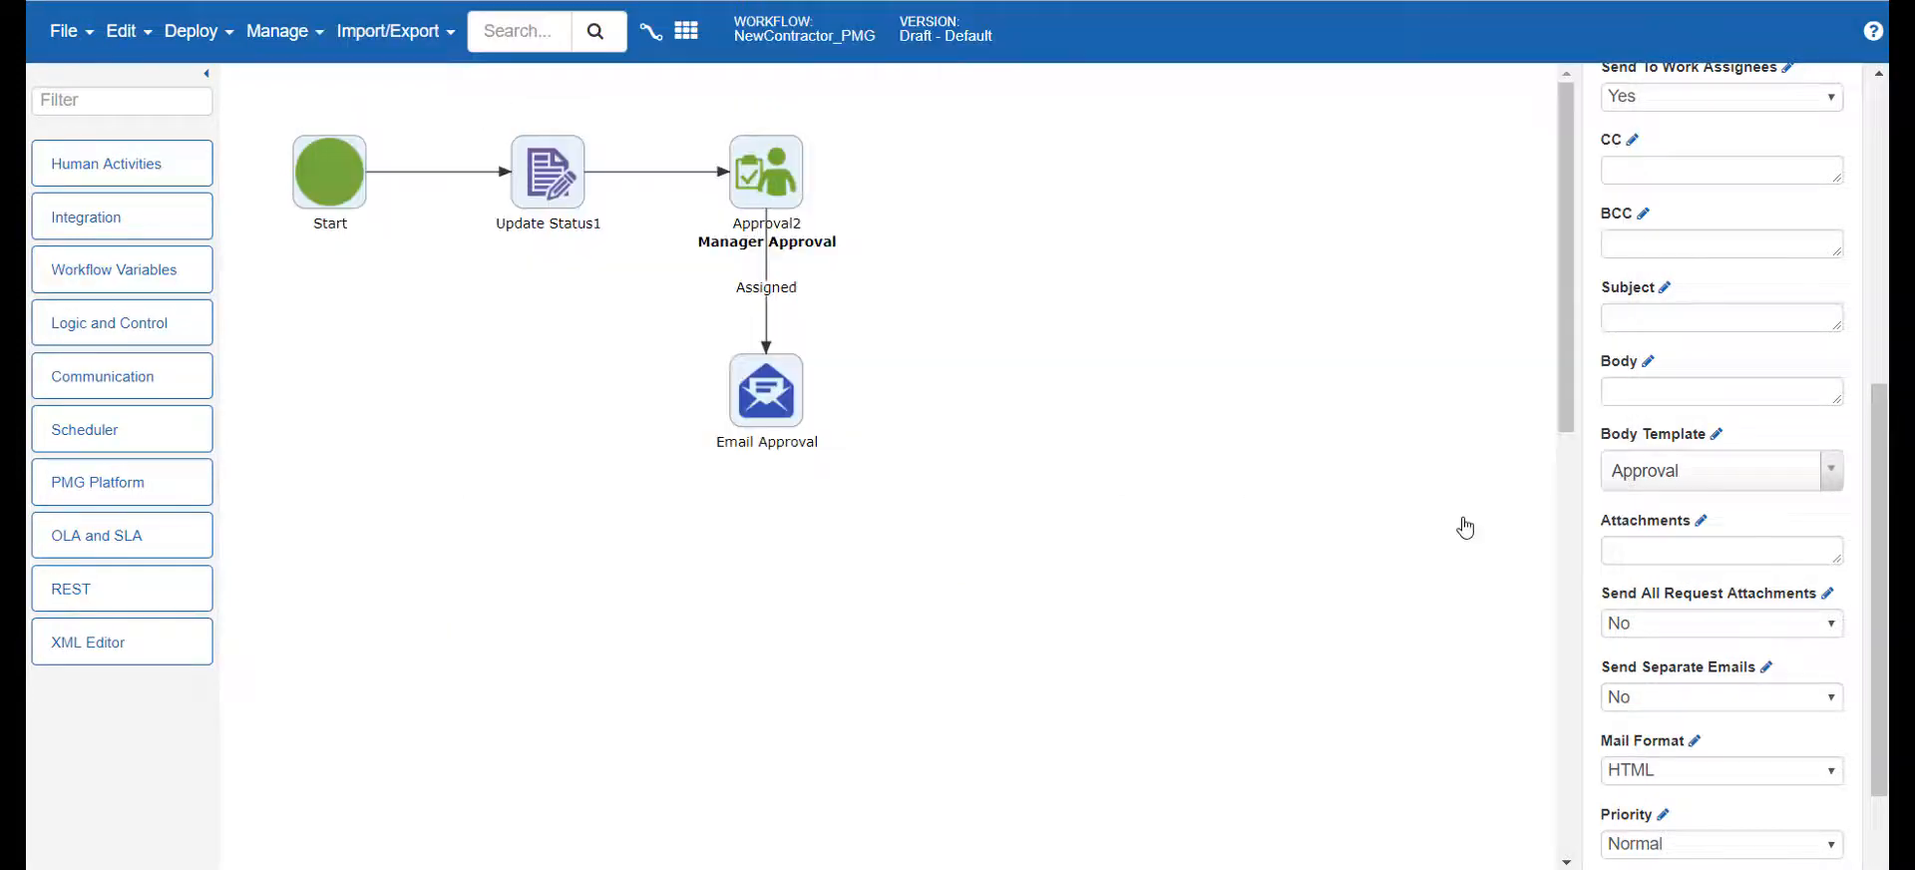
# Set the Email Approval's subject to "Contractor Approval - R{{id}}" and save it
pyautogui.click(1646, 321)
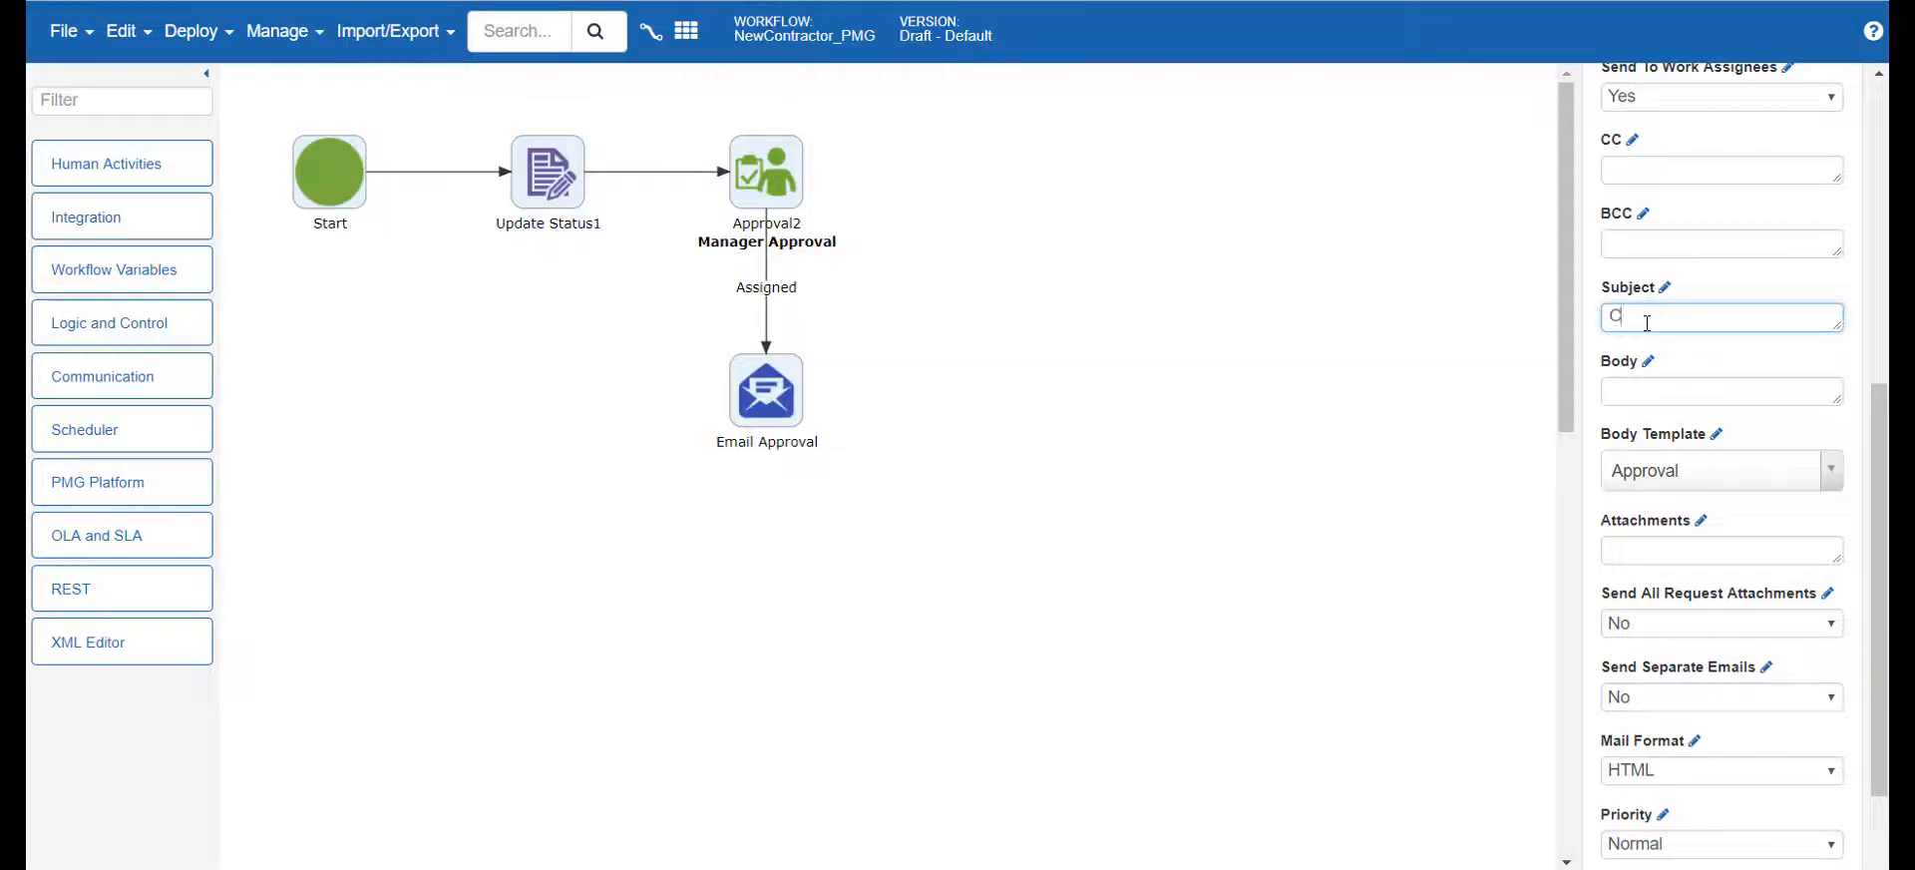
pyautogui.write('Contractor Approval')
pyautogui.scroll(1, 1699, 340)
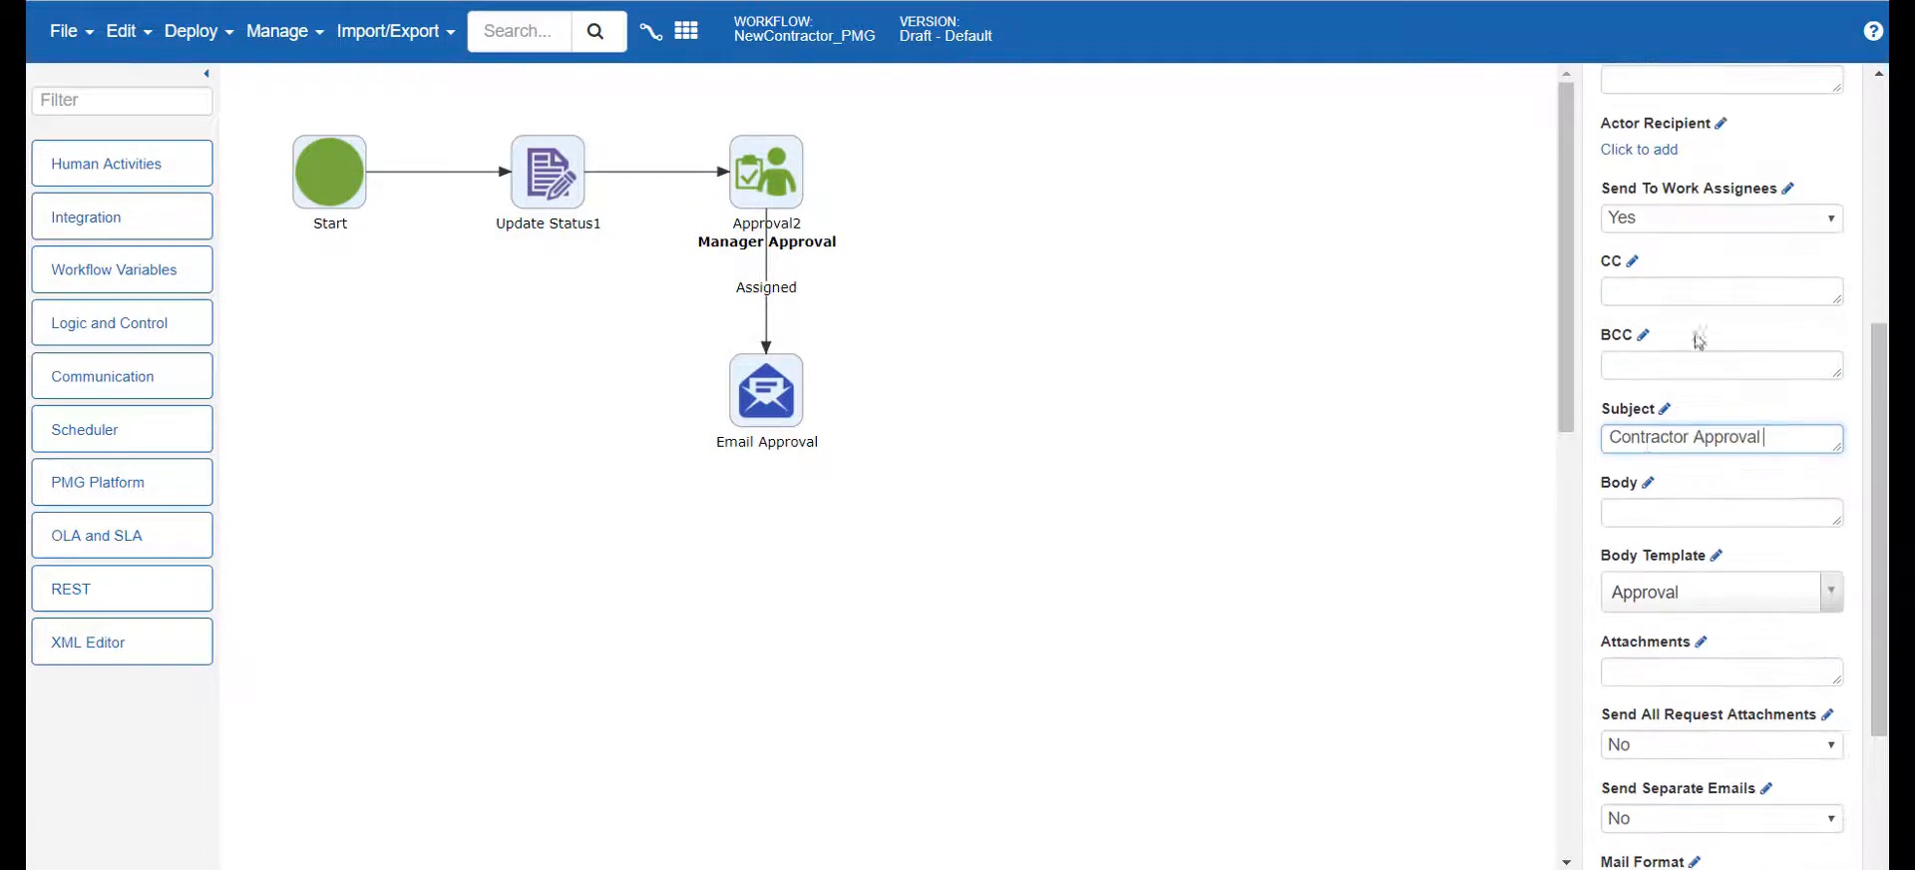
pyautogui.click(1667, 411)
pyautogui.write('- ')
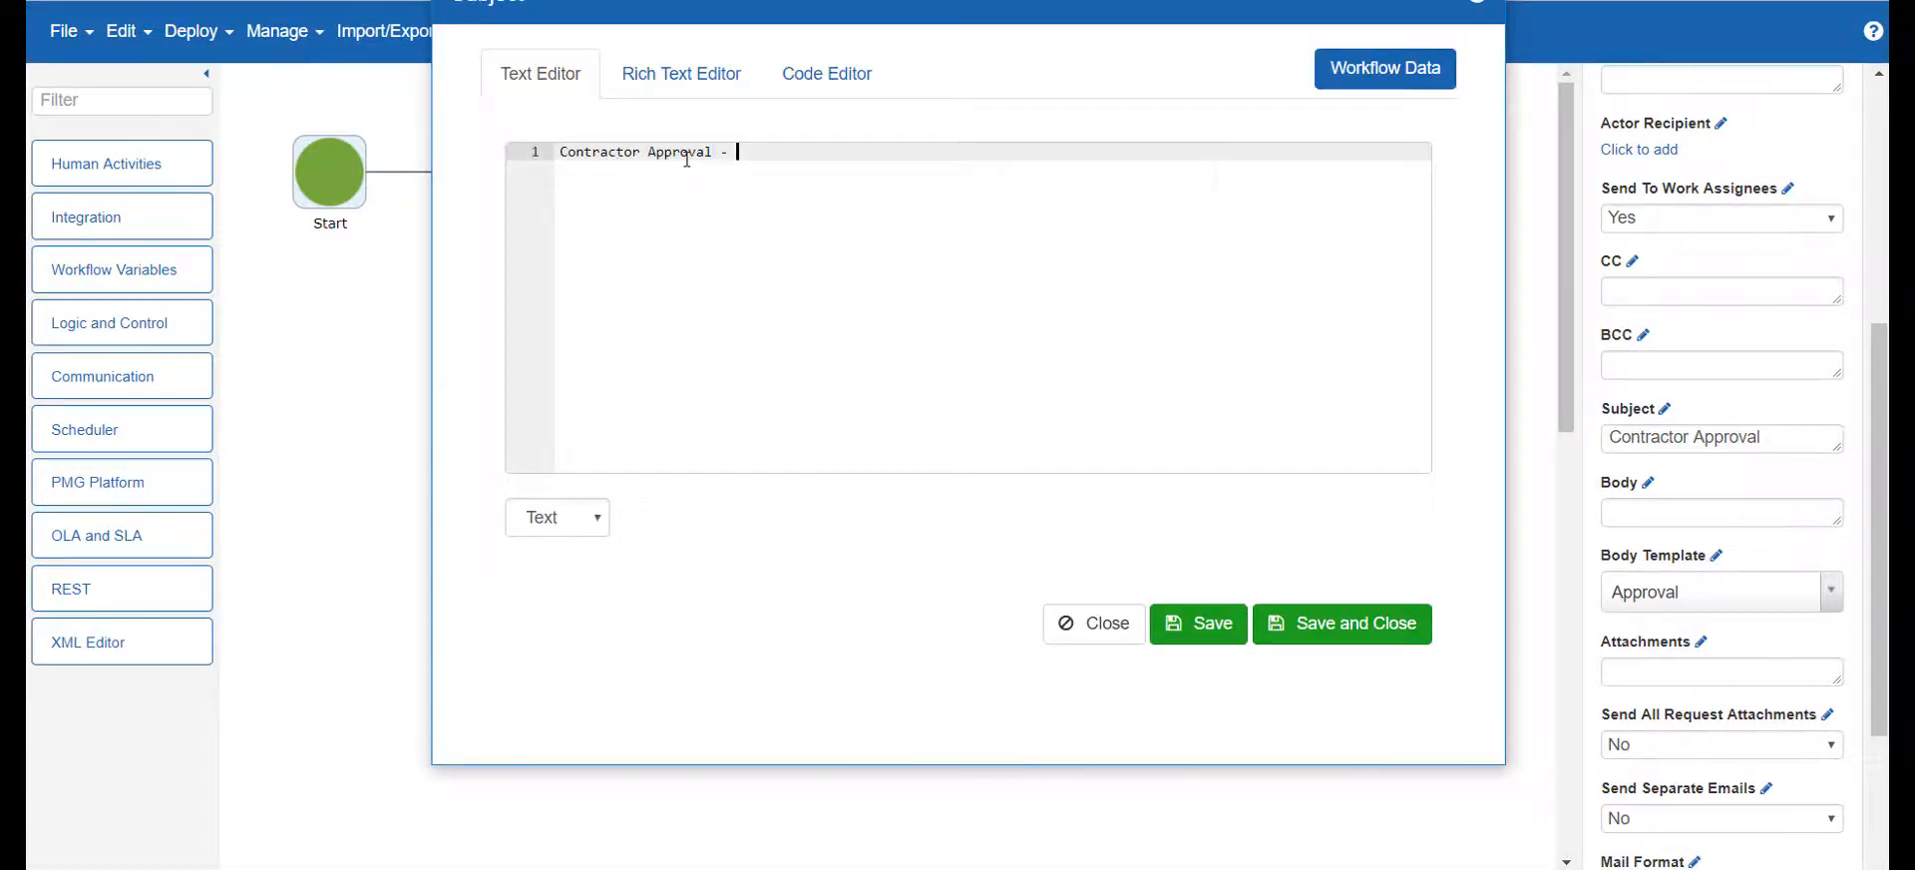
pyautogui.write('R{{id}}')
pyautogui.click(1389, 625)
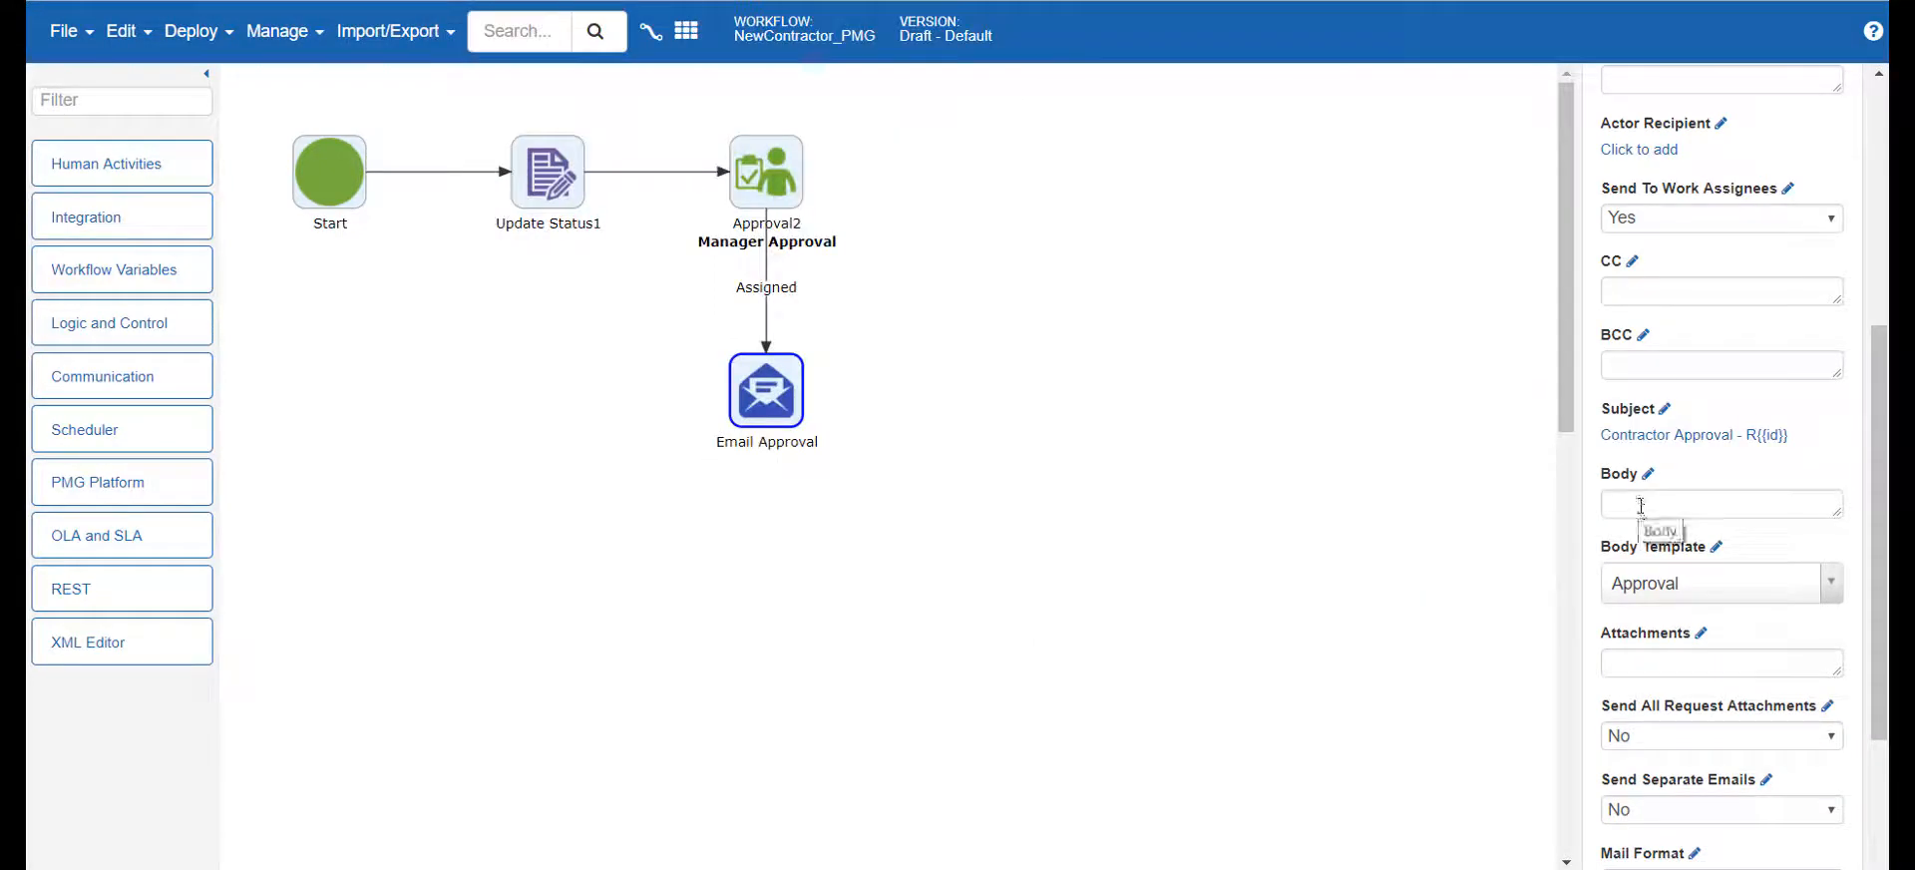
# Write an email body starting "Please review the below Contractor information and approve or" for Email Approval and save it
pyautogui.click(1647, 474)
pyautogui.write('Please')
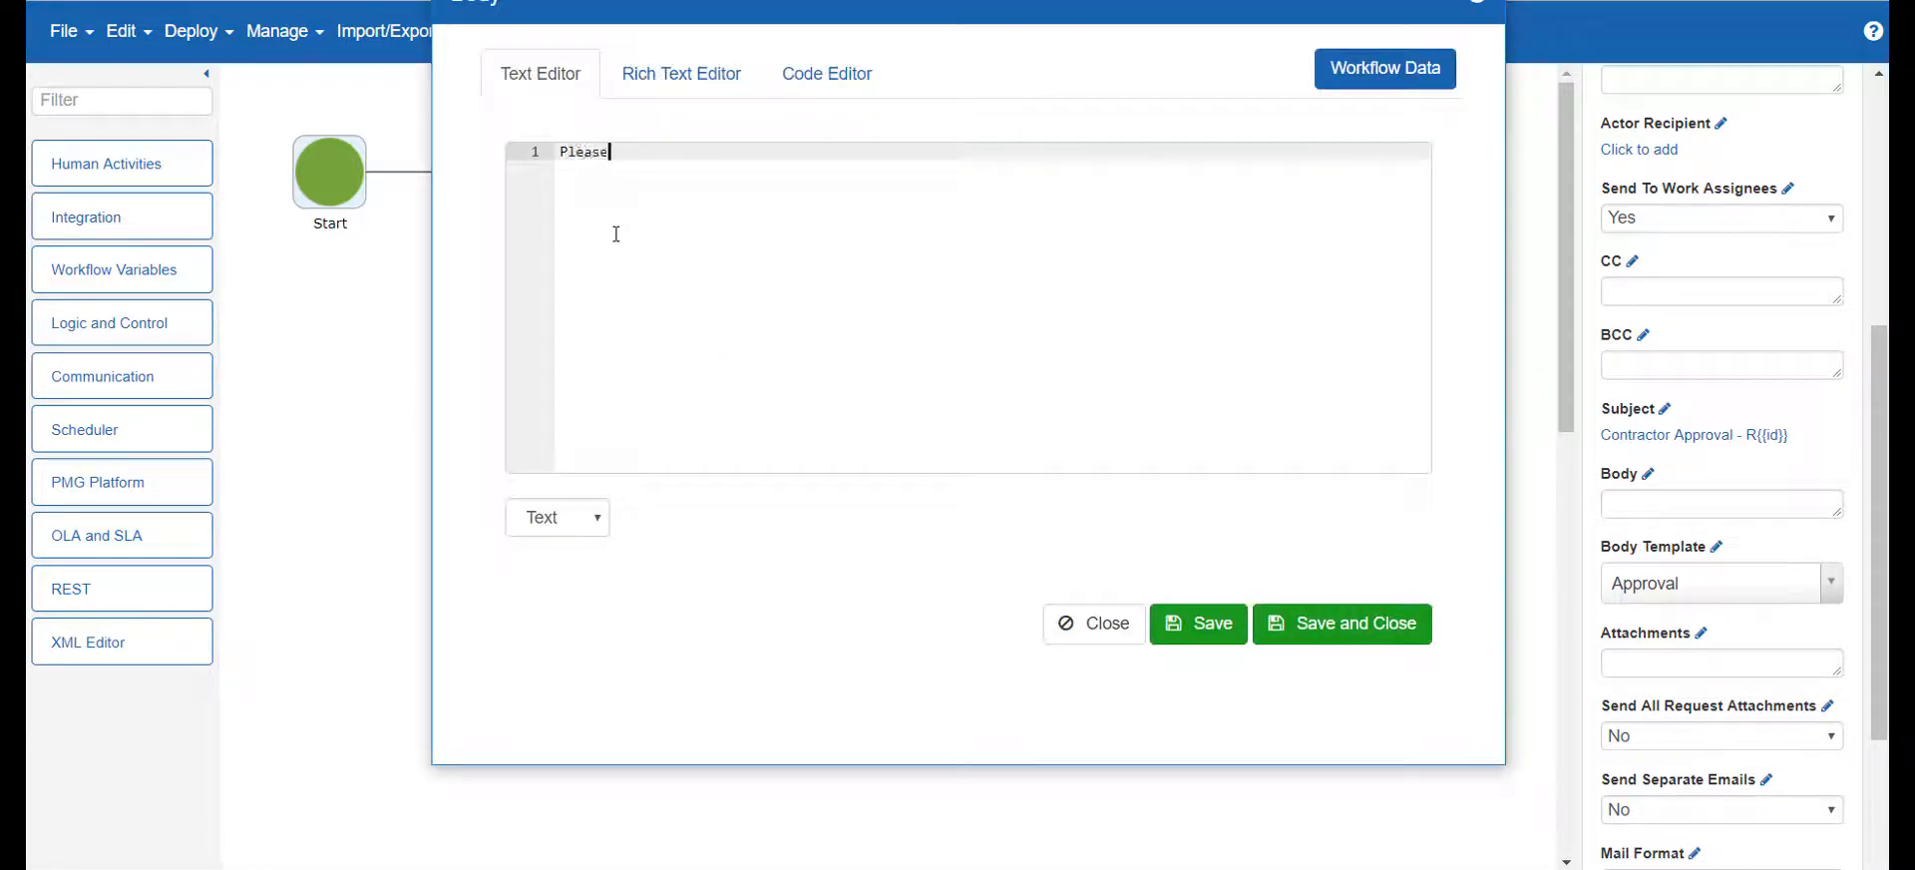
pyautogui.write(' review the below Contractor')
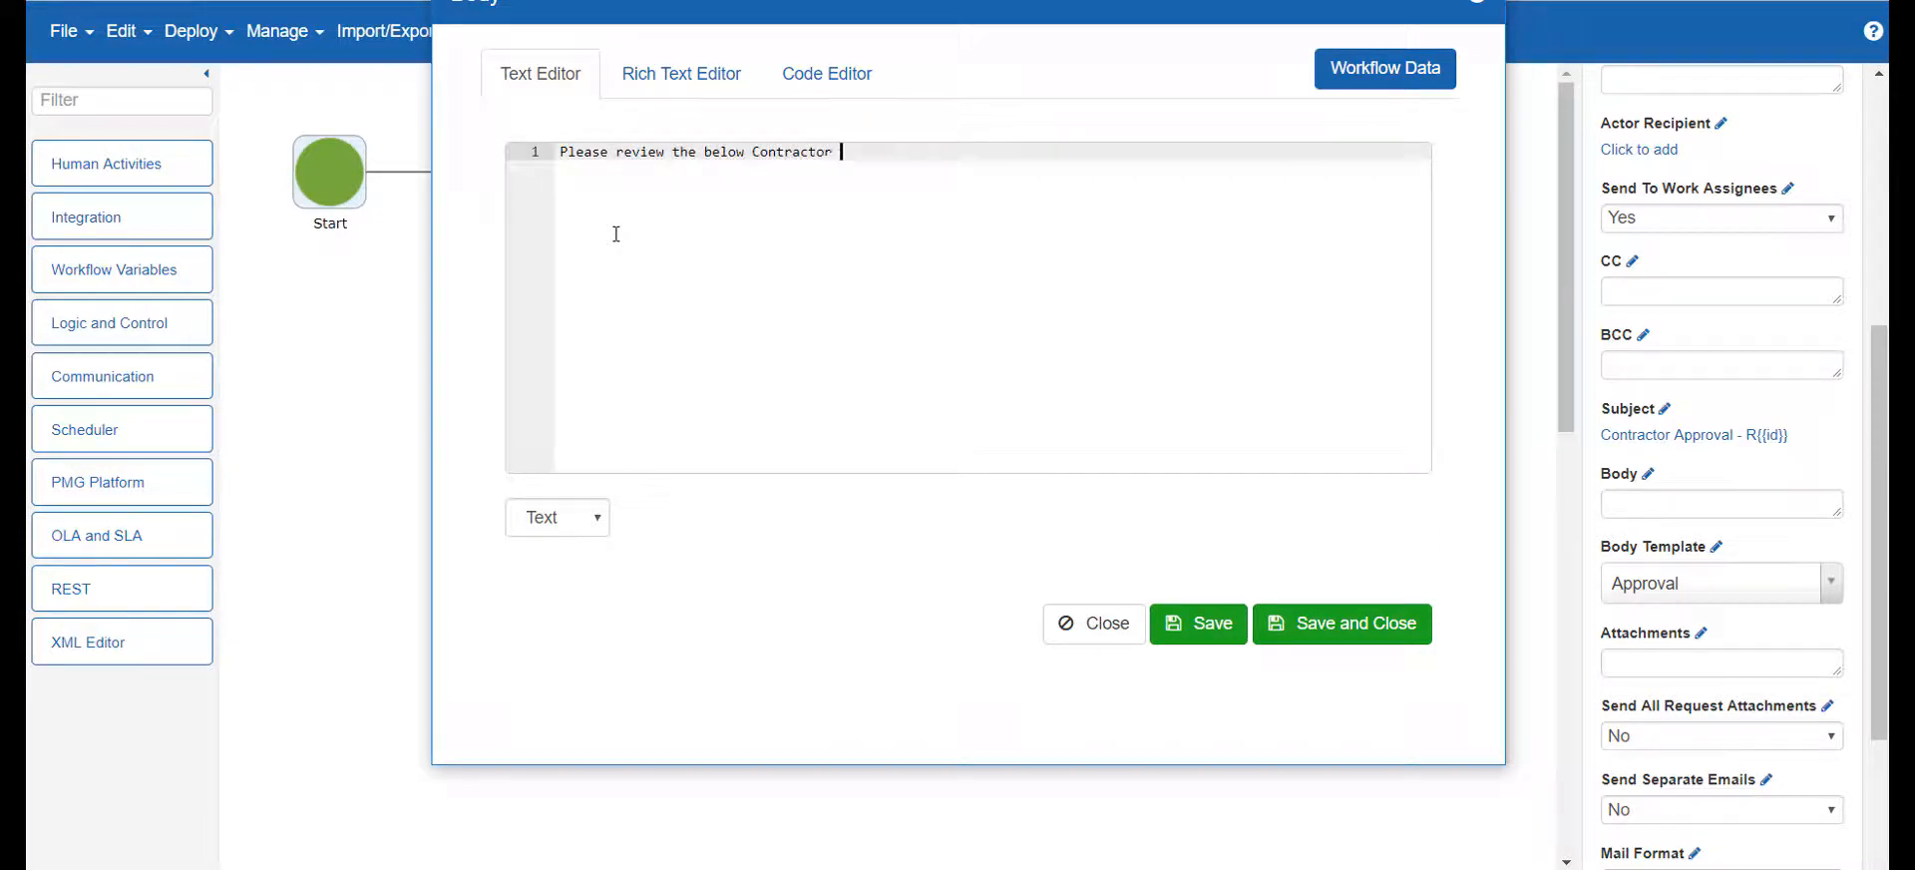
pyautogui.write(' information and approve or reject.')
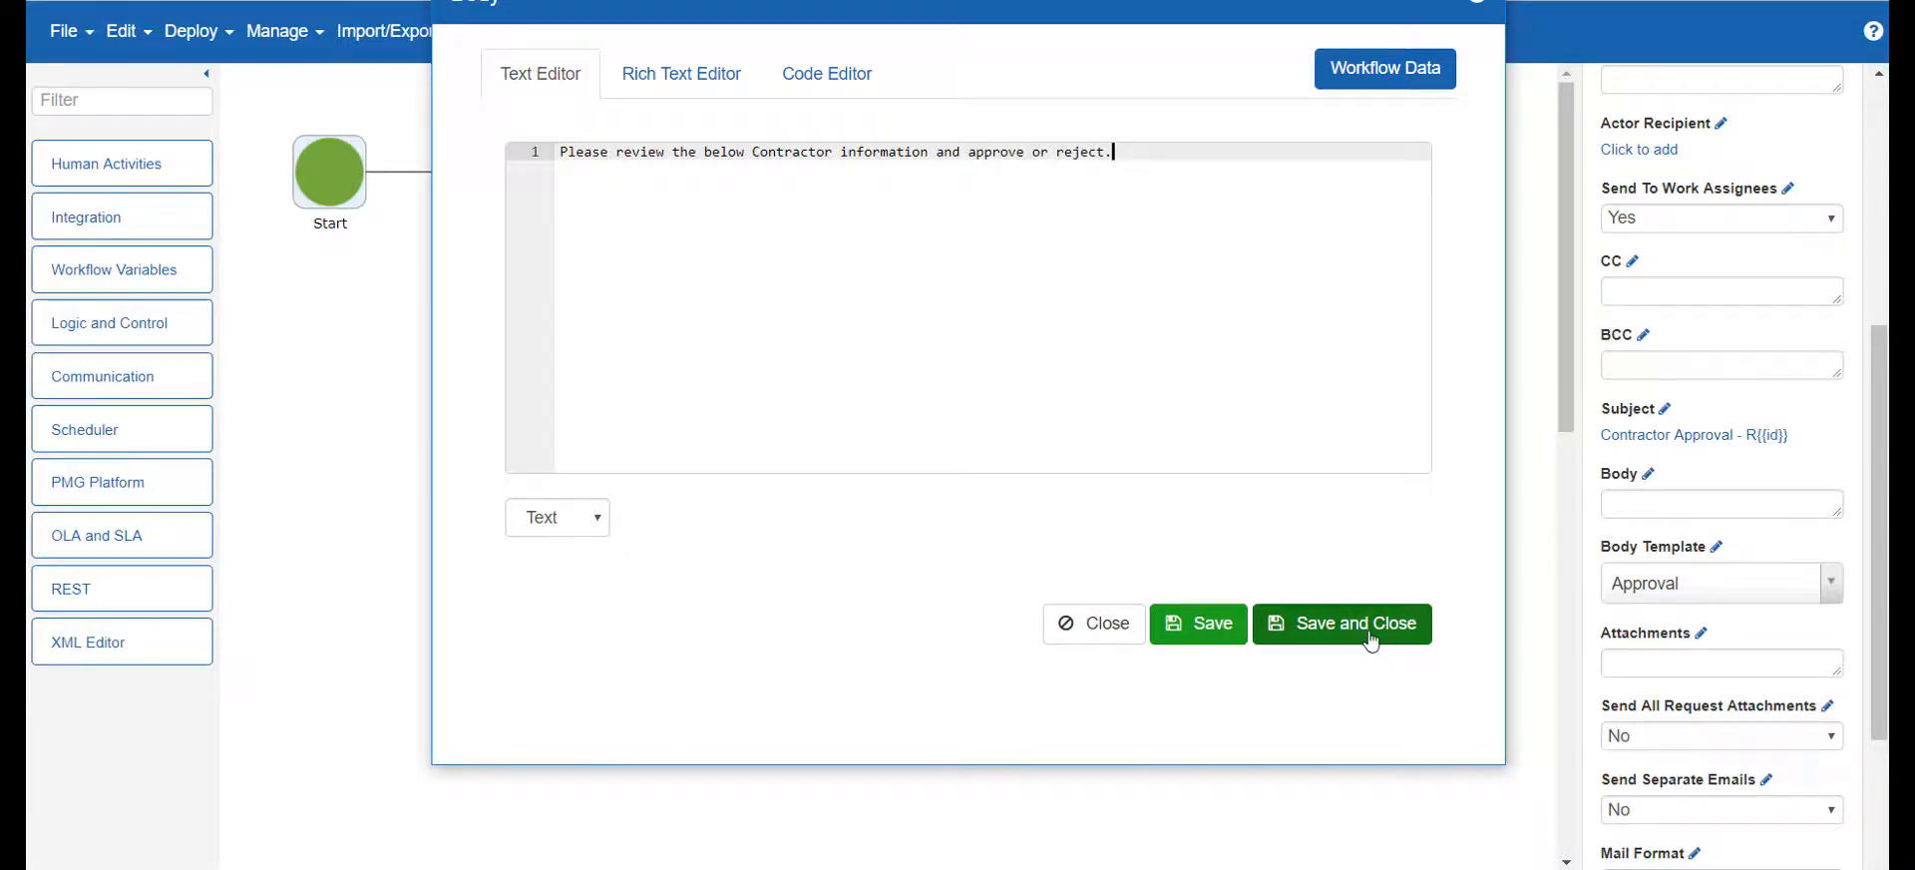
pyautogui.click(1376, 624)
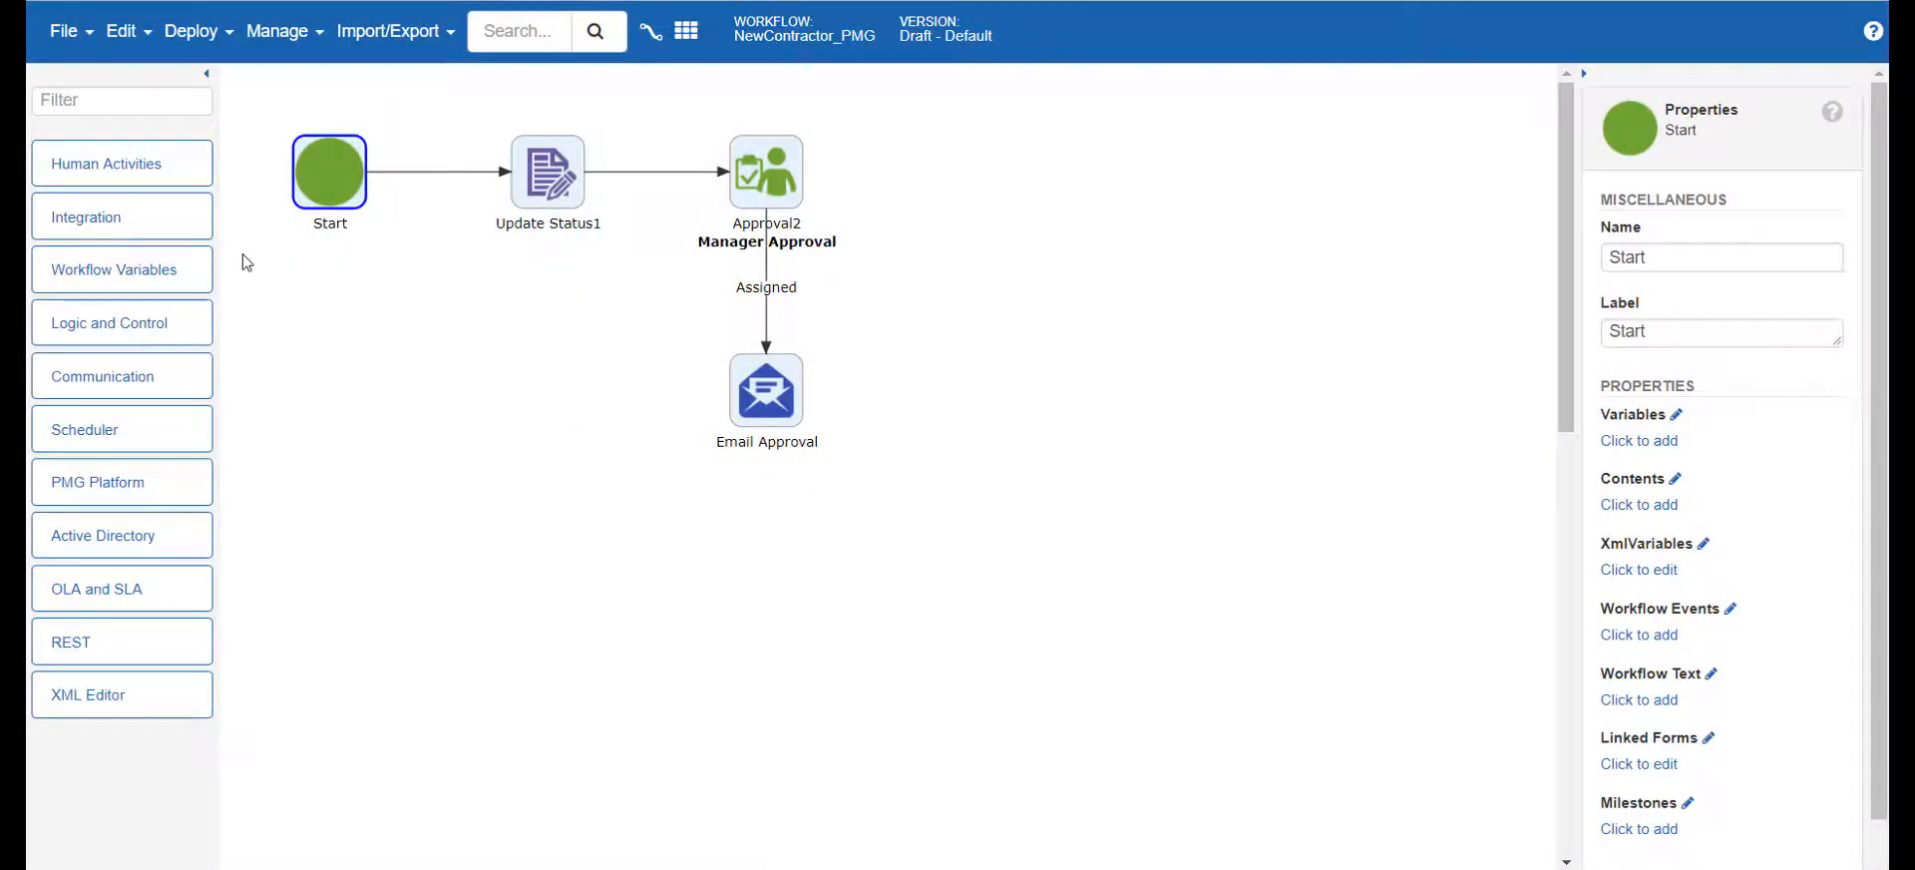
# Place a Create AD User activity beside Manager Approval and connect the approval to it with the Approved condition
pyautogui.click(110, 101)
pyautogui.write('active')
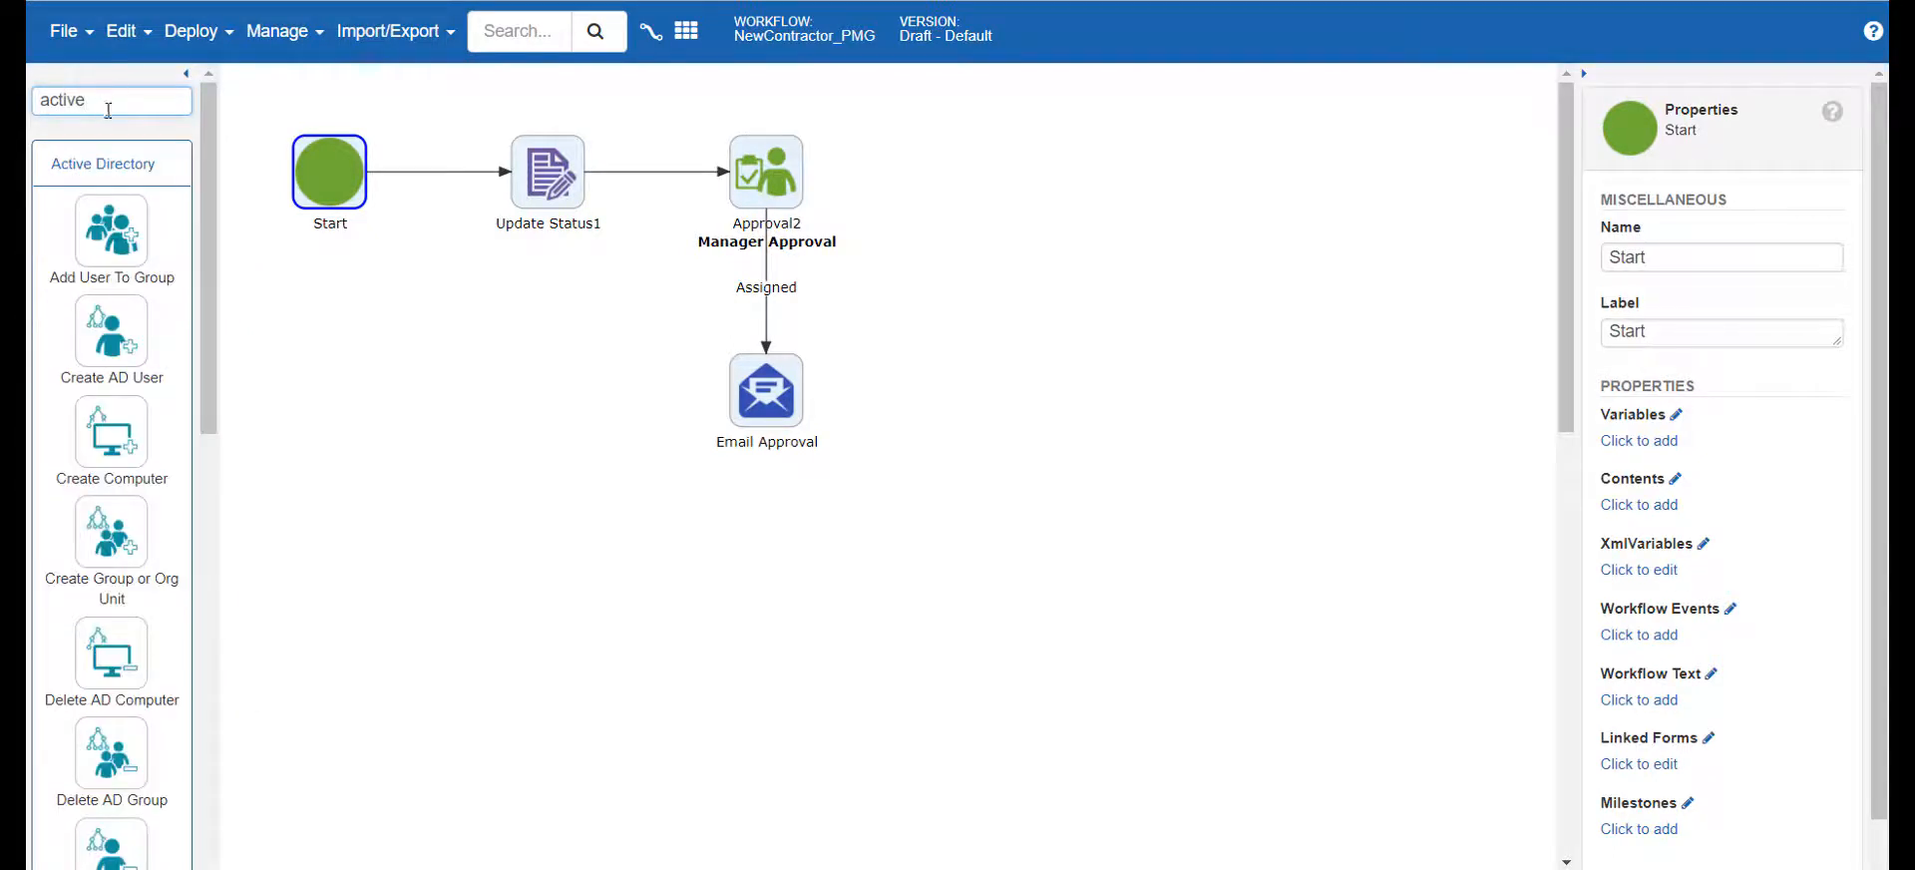
pyautogui.moveTo(112, 331); pyautogui.dragTo(956, 178)
pyautogui.moveTo(797, 172); pyautogui.dragTo(950, 177)
pyautogui.click(865, 174)
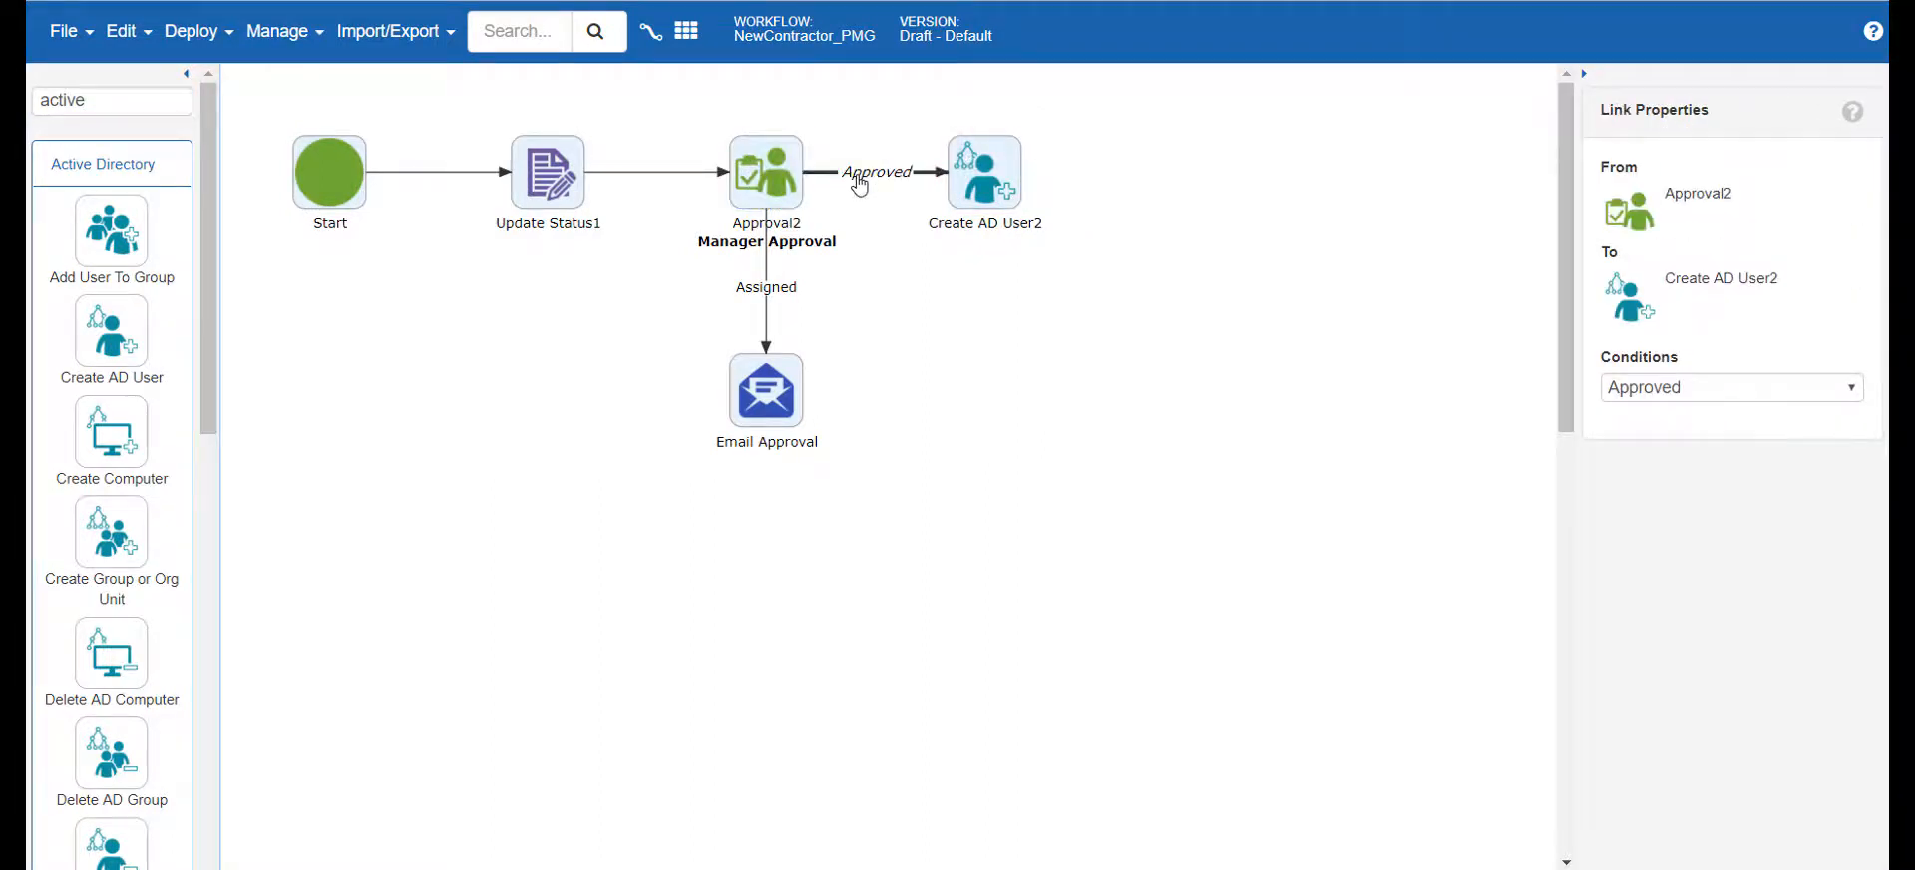
# Label the Create AD User activity "Create Contractor" and set and save its Domain Scenario as G{{Domain}}
pyautogui.click(993, 151)
pyautogui.click(1631, 379)
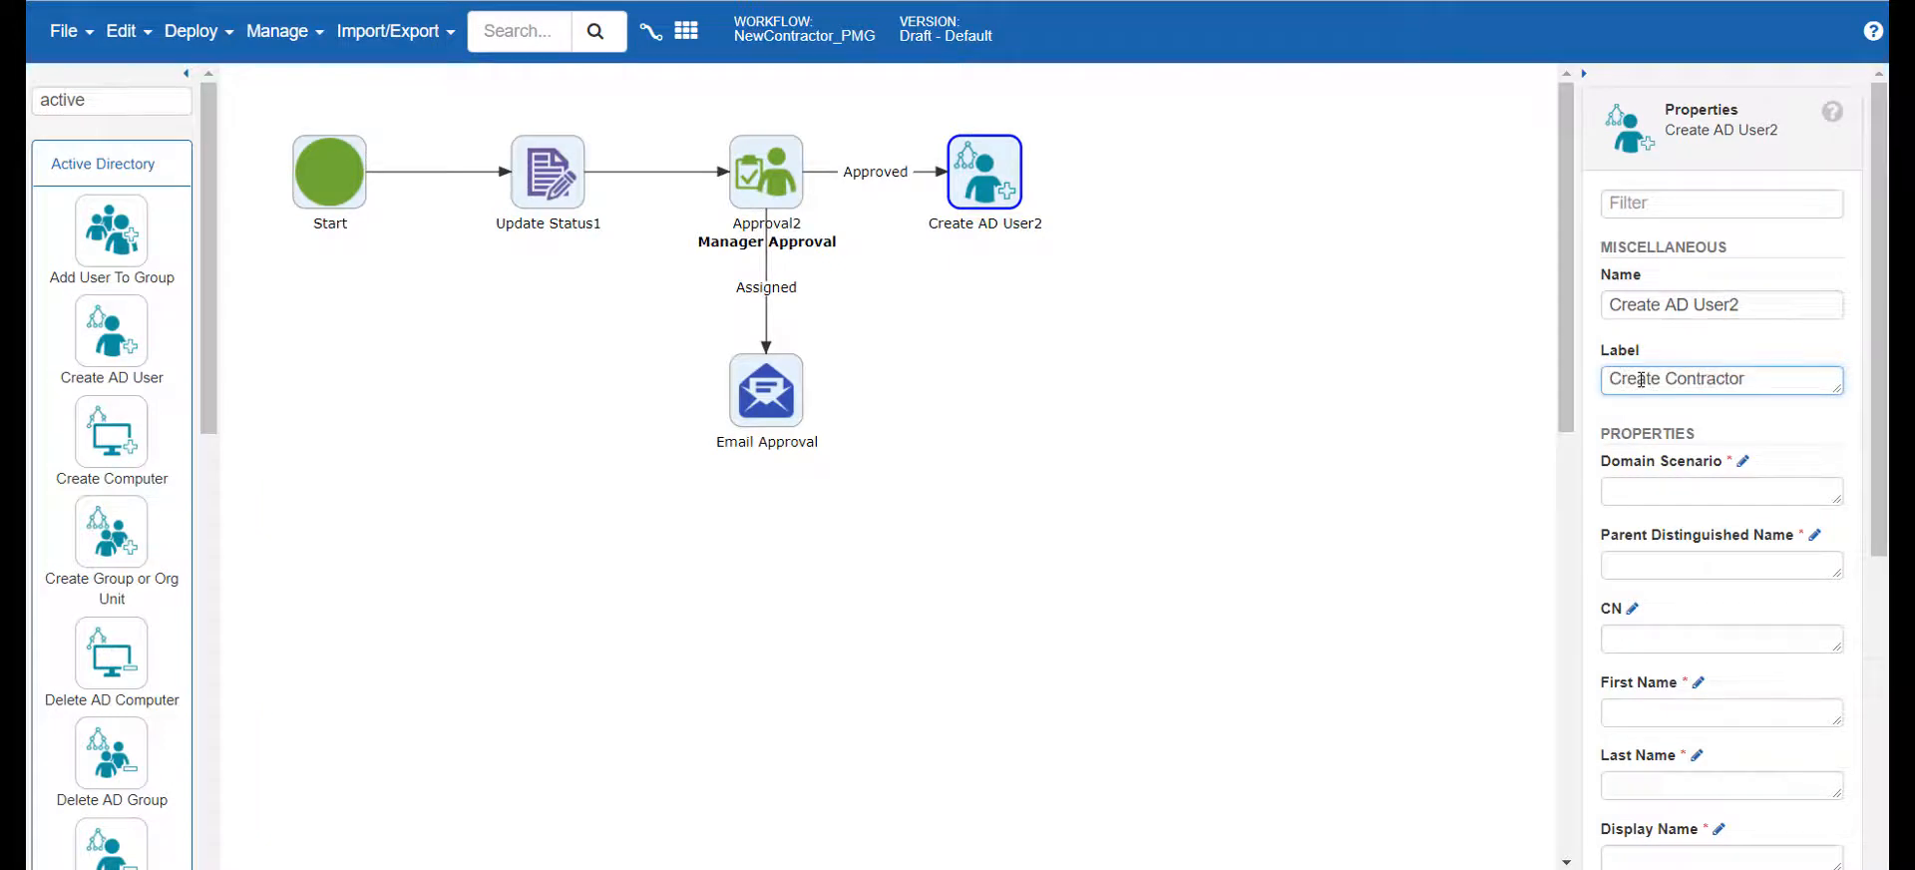
pyautogui.click(1744, 461)
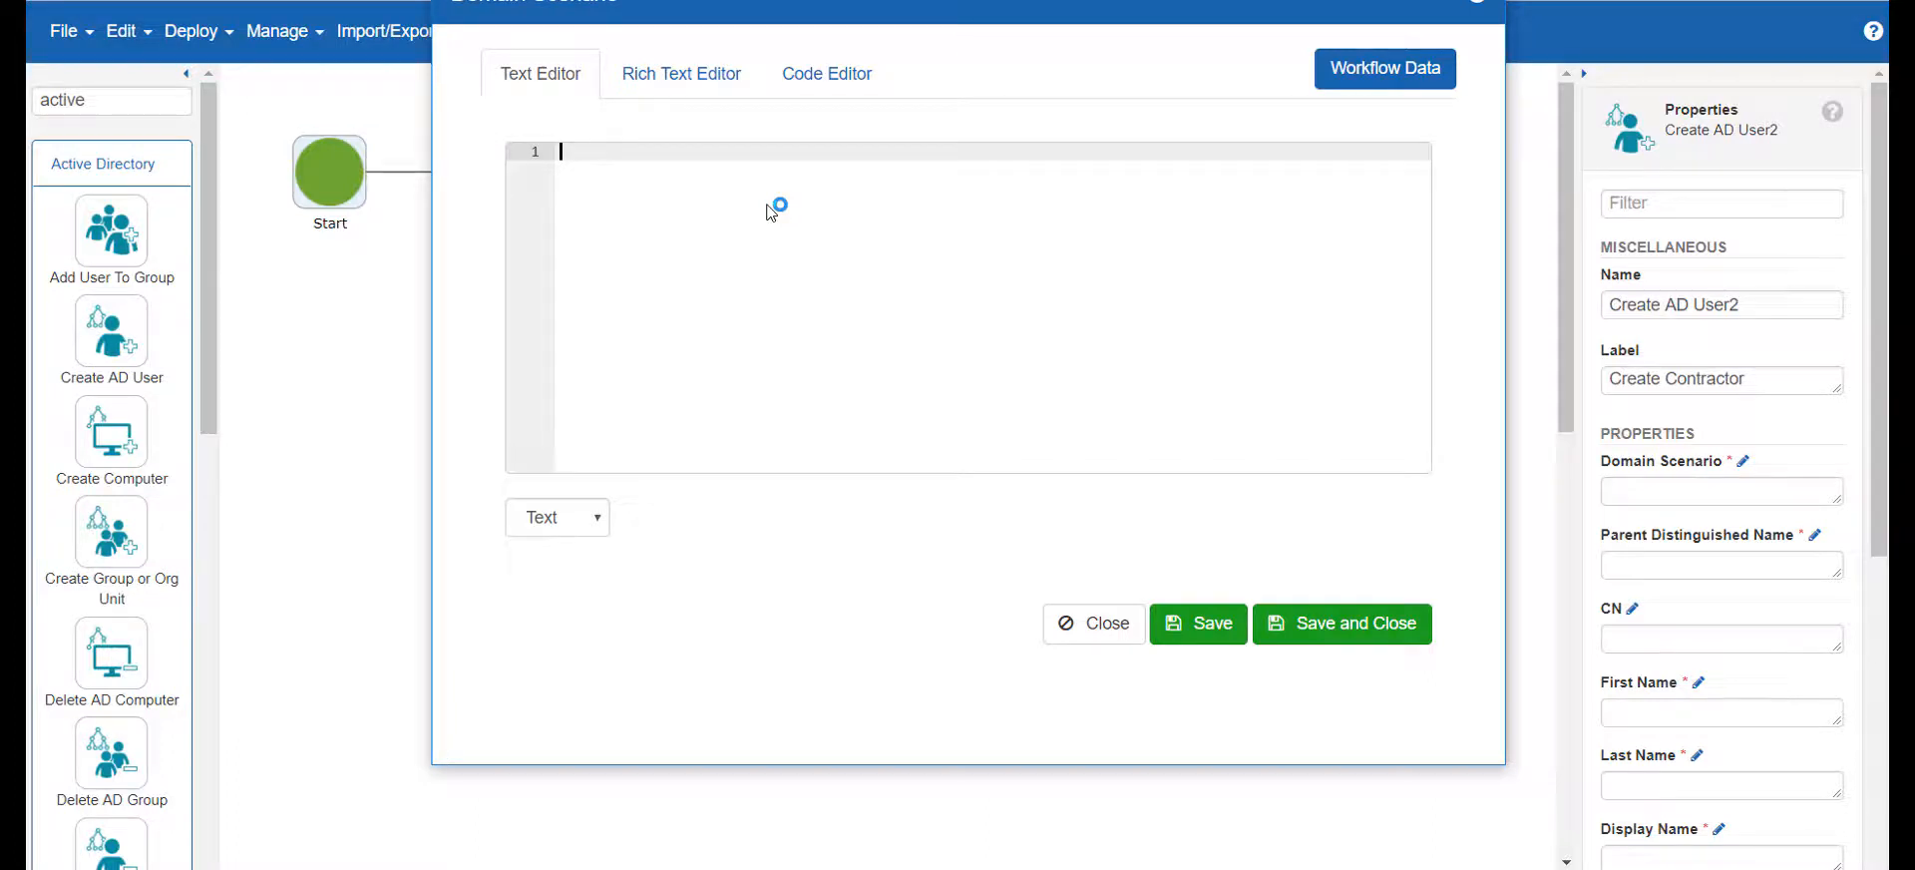
pyautogui.hotkey('ctrl', 'space')
pyautogui.write('G{{Domain}}')
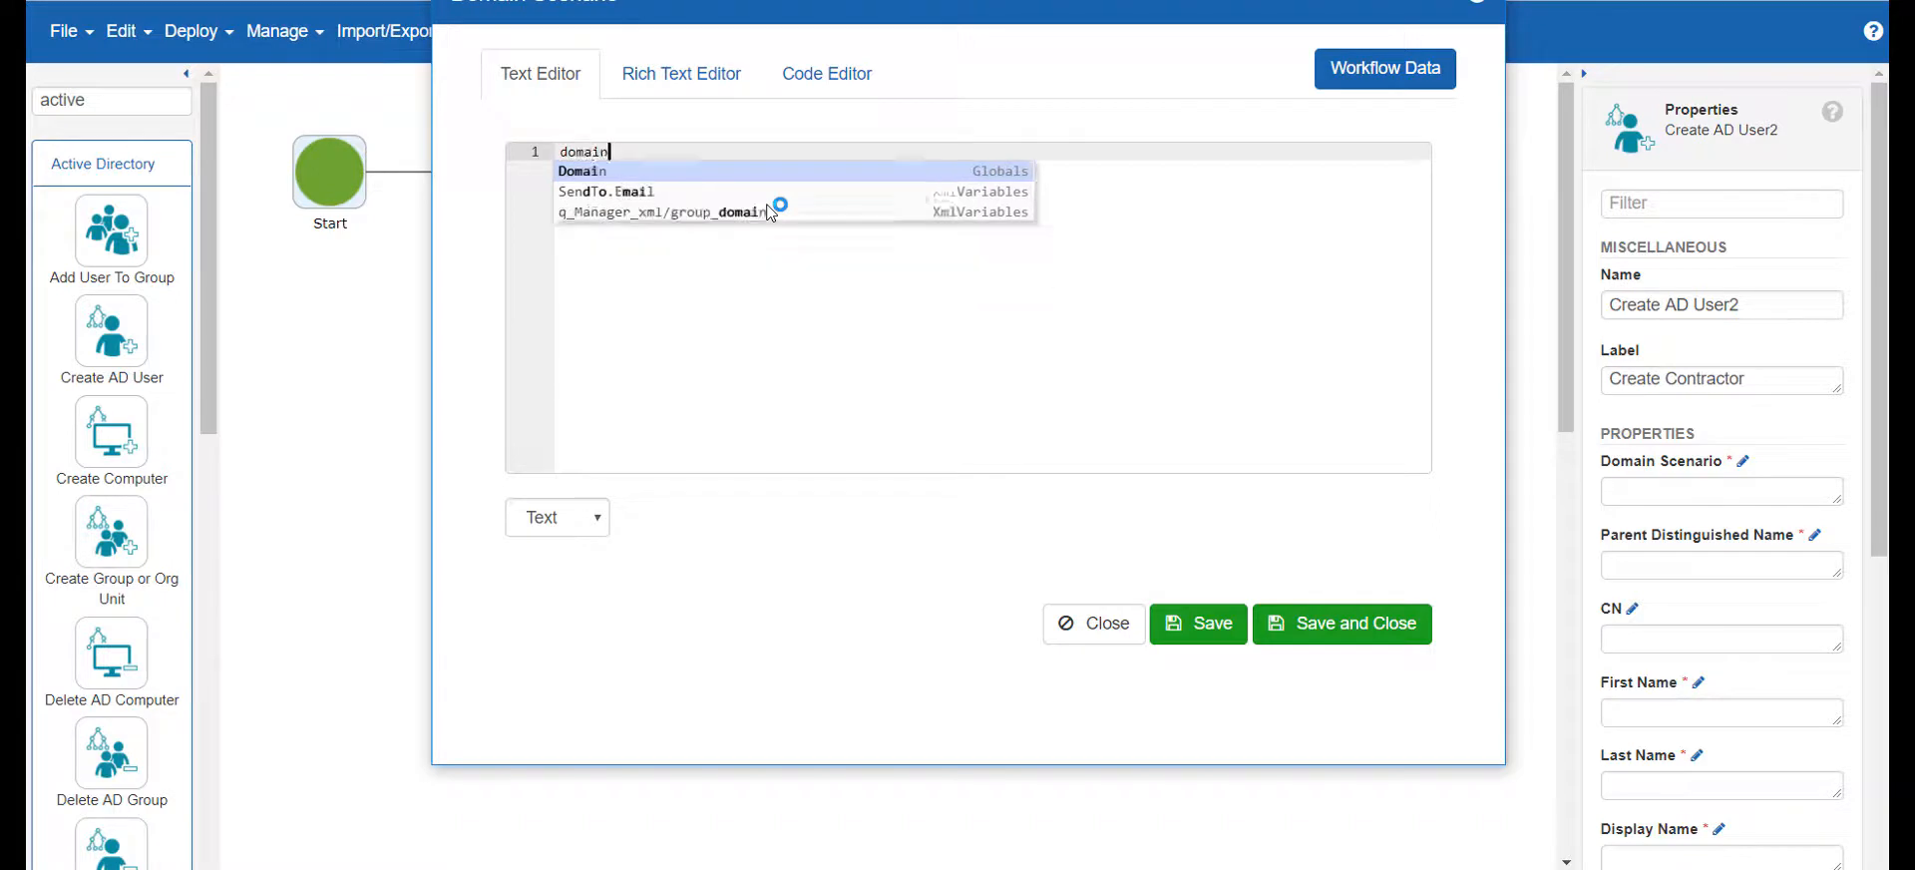
pyautogui.press('Return')
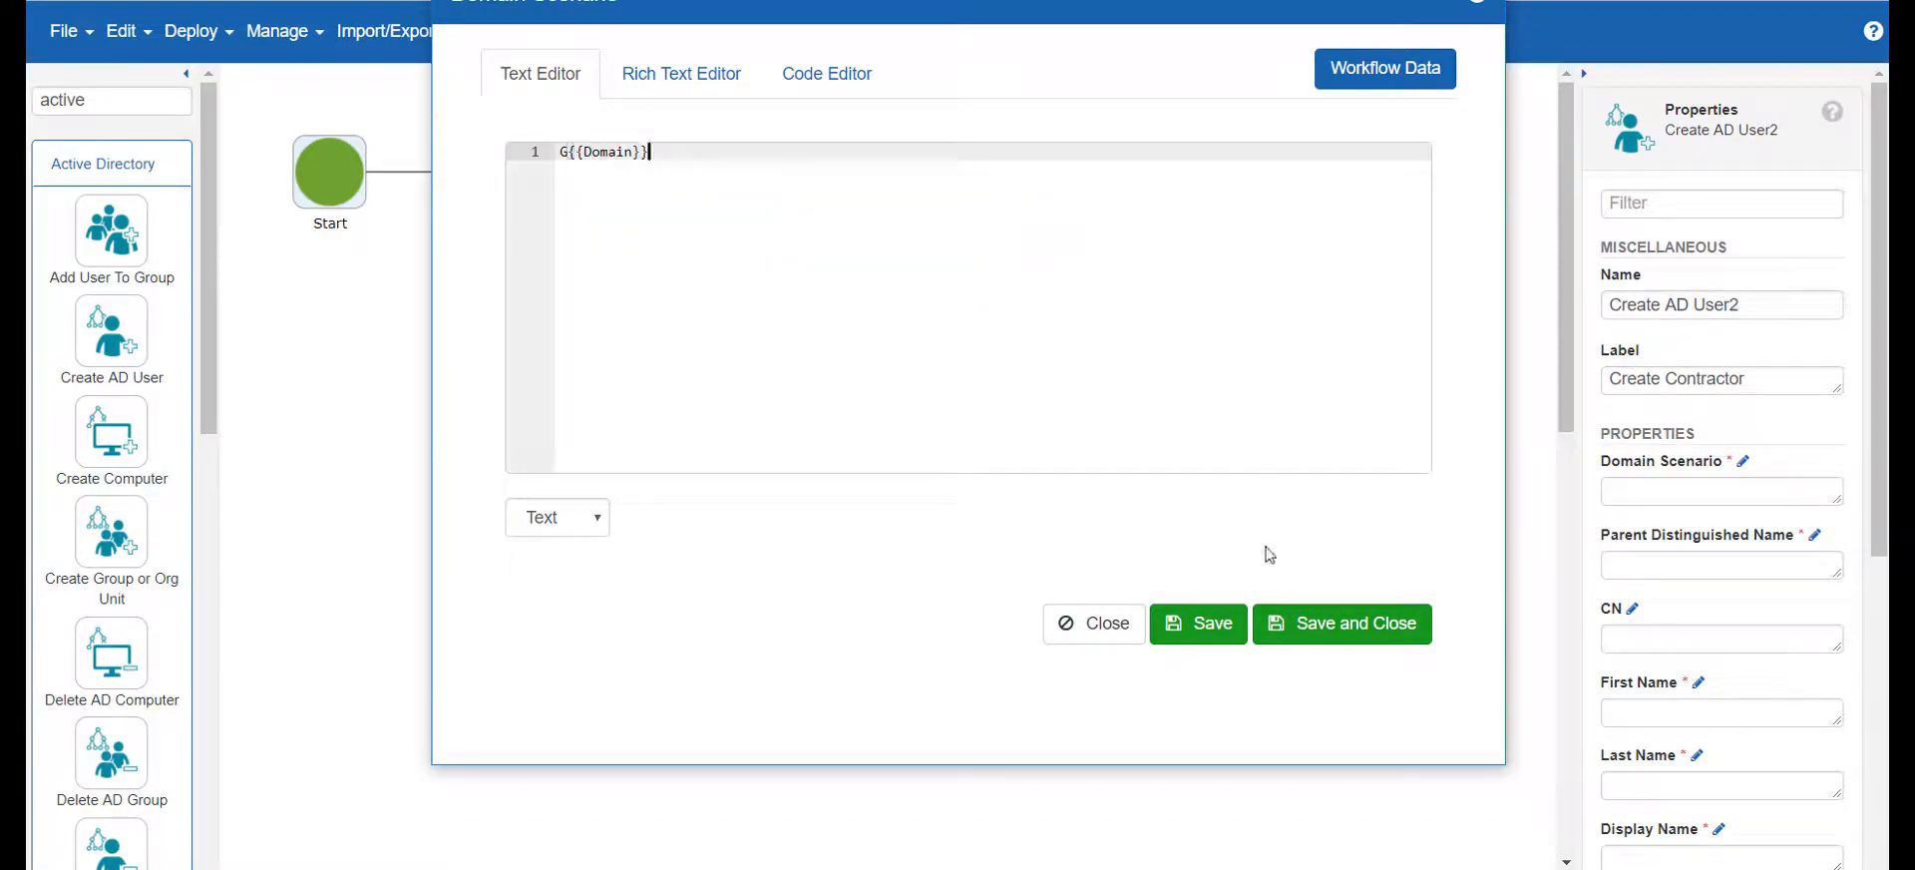
pyautogui.click(1315, 625)
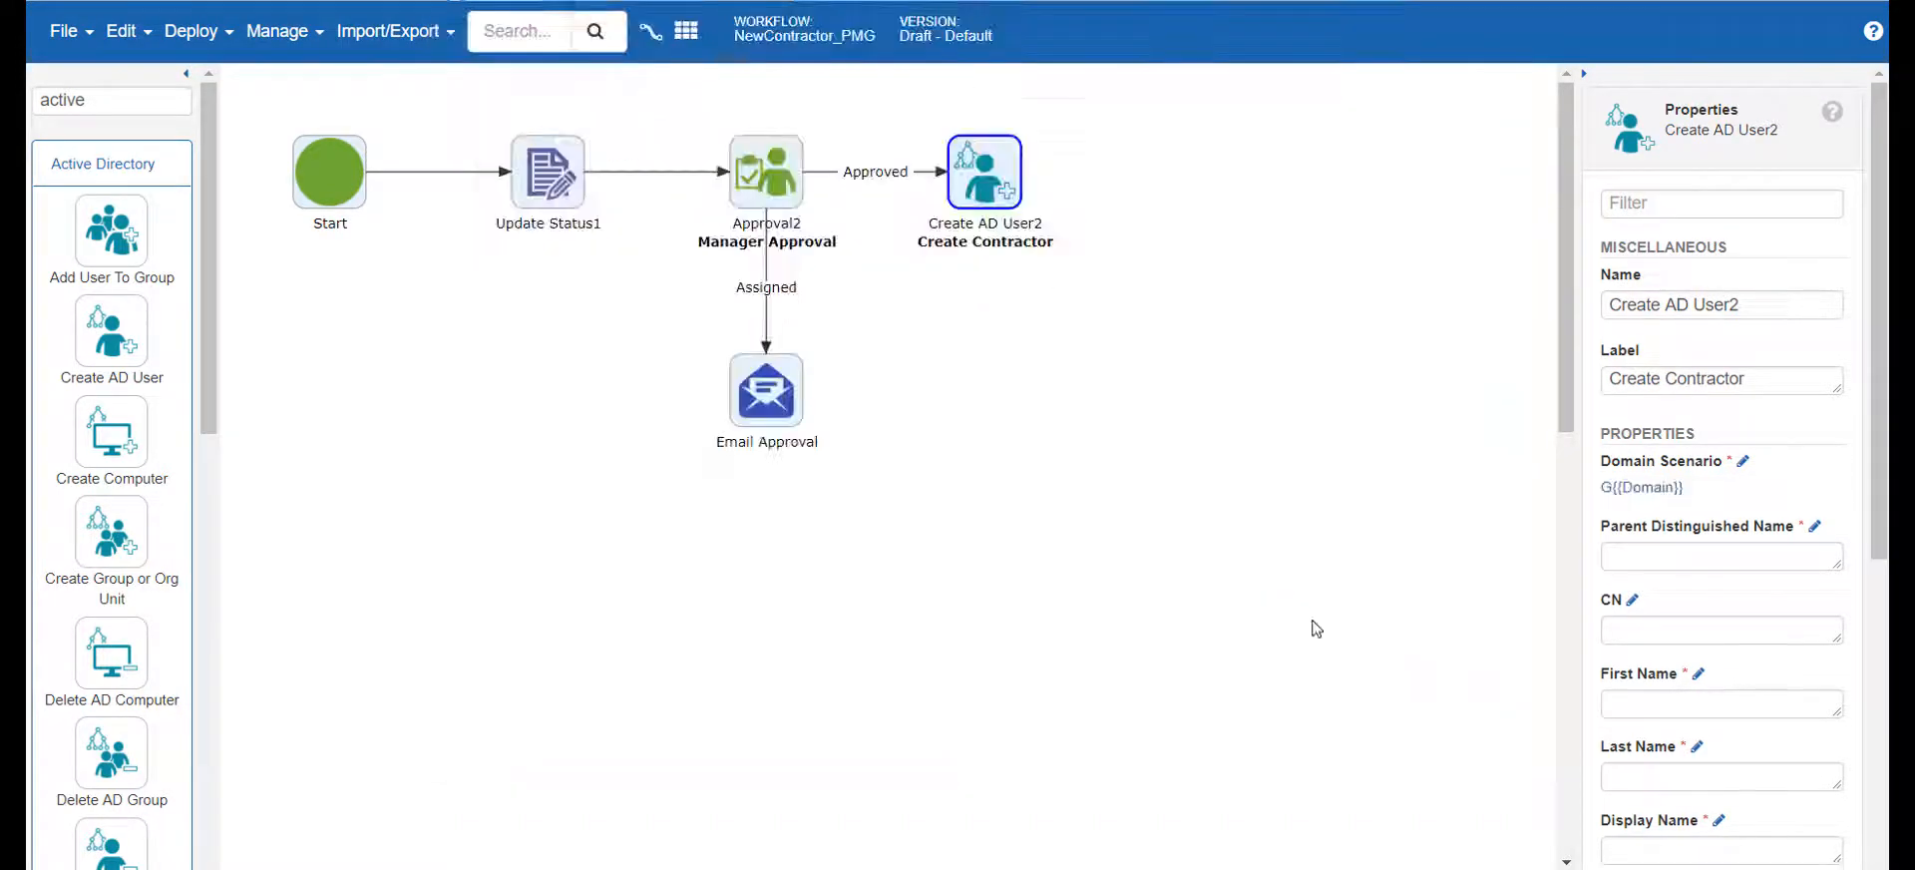
# Set the Create Contractor activity's Parent Distinguished Name to the global G{{DistinguishedName}} and save it
pyautogui.click(1814, 525)
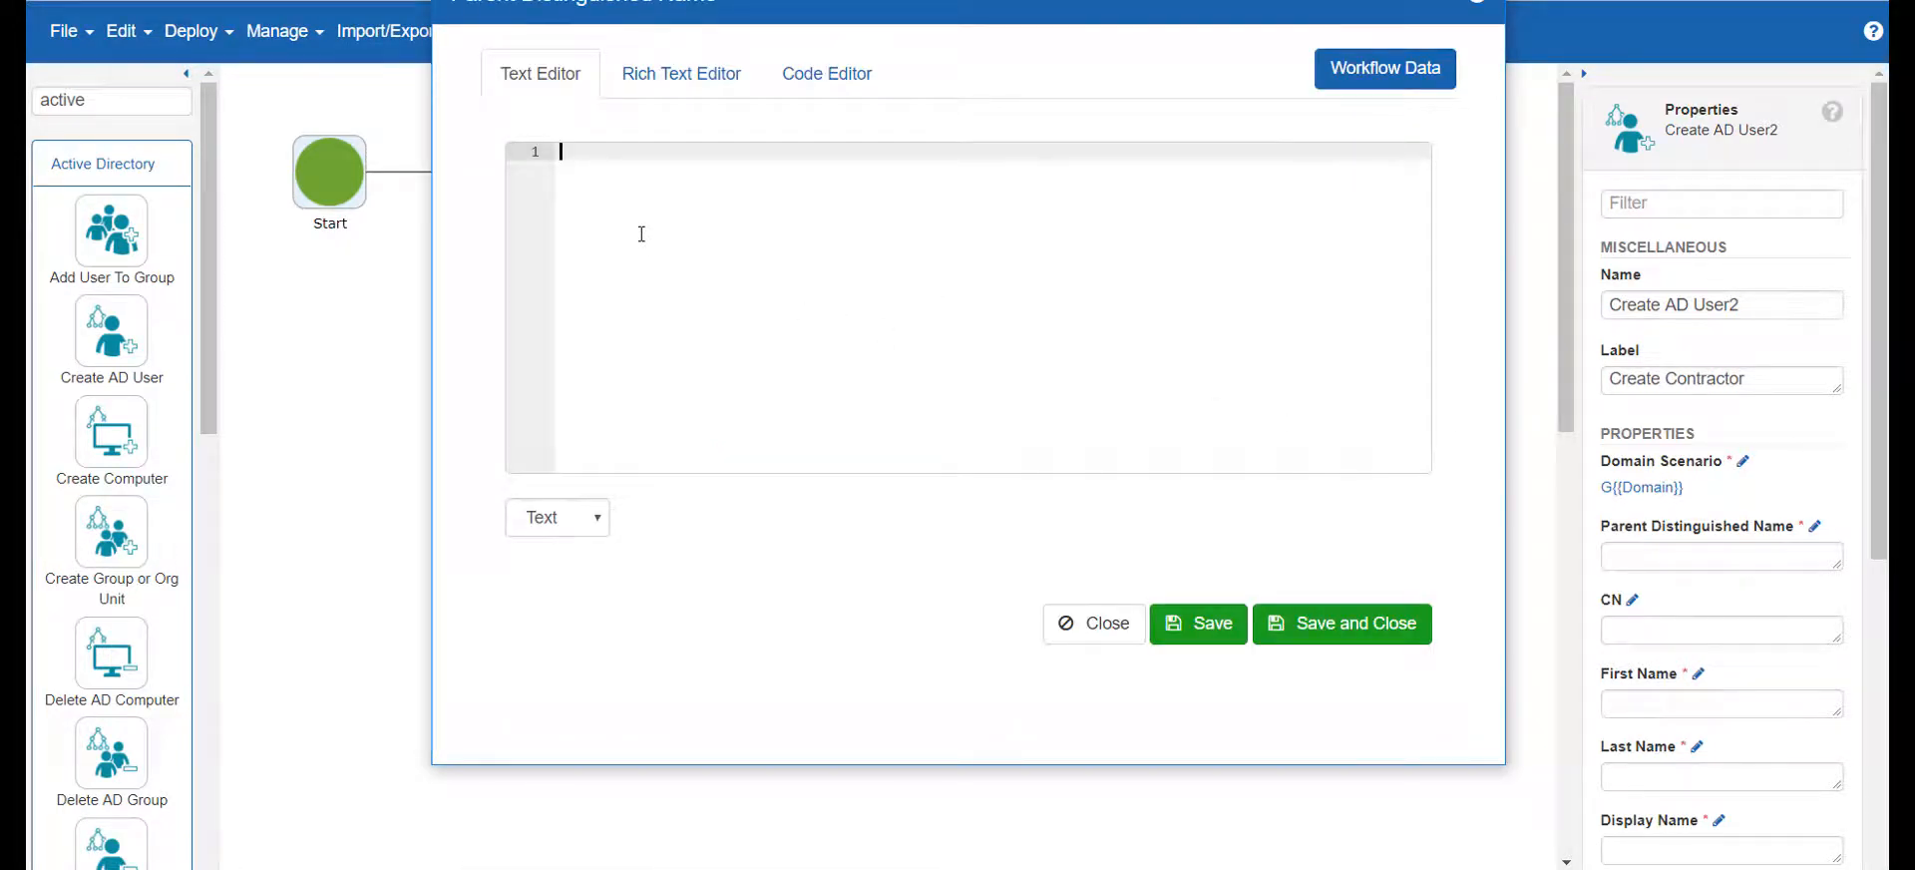
pyautogui.write('d')
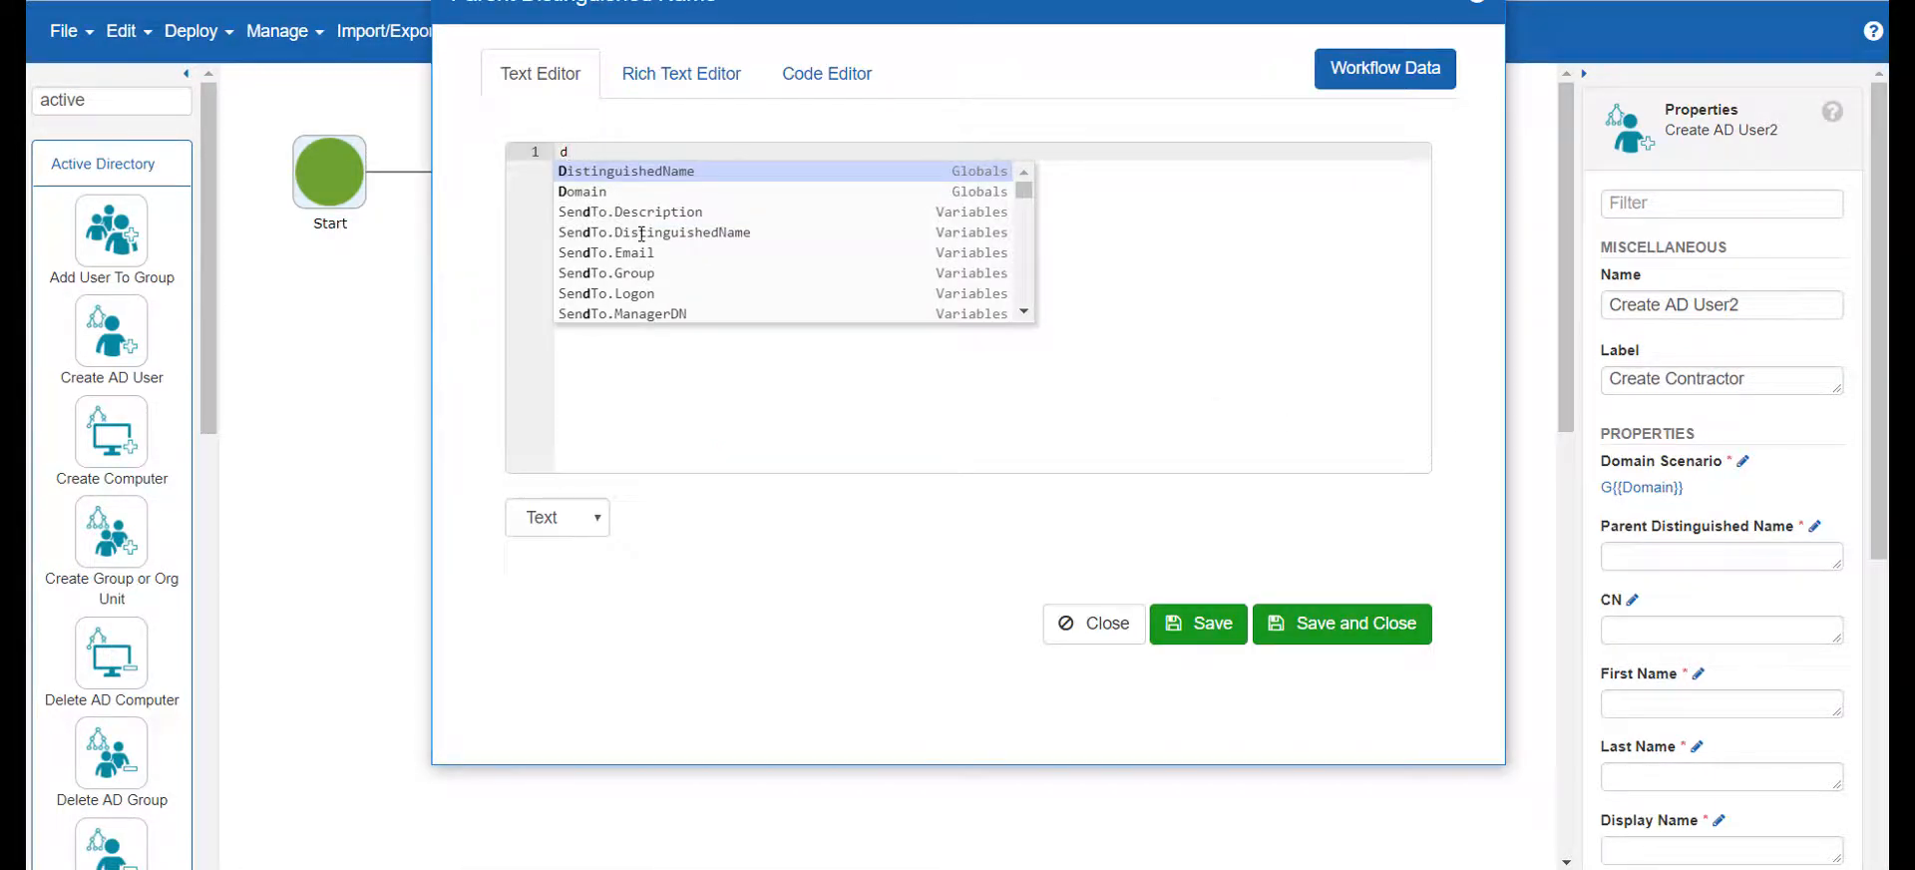
pyautogui.press('Return')
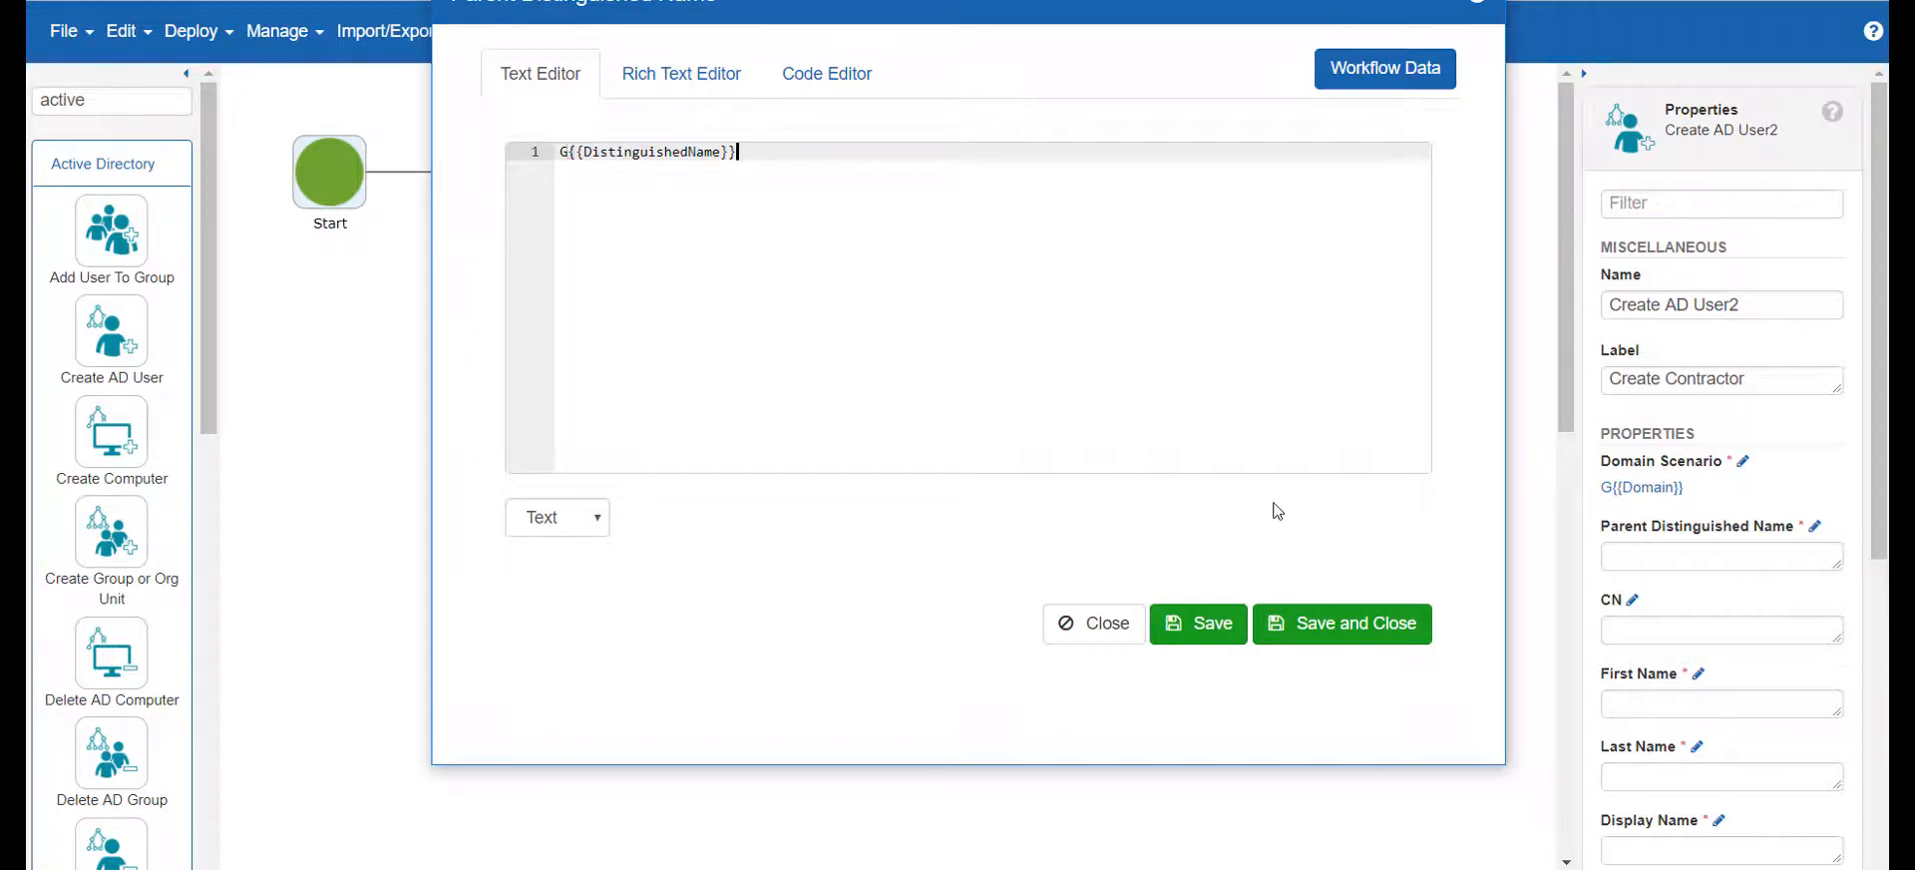
pyautogui.click(1331, 624)
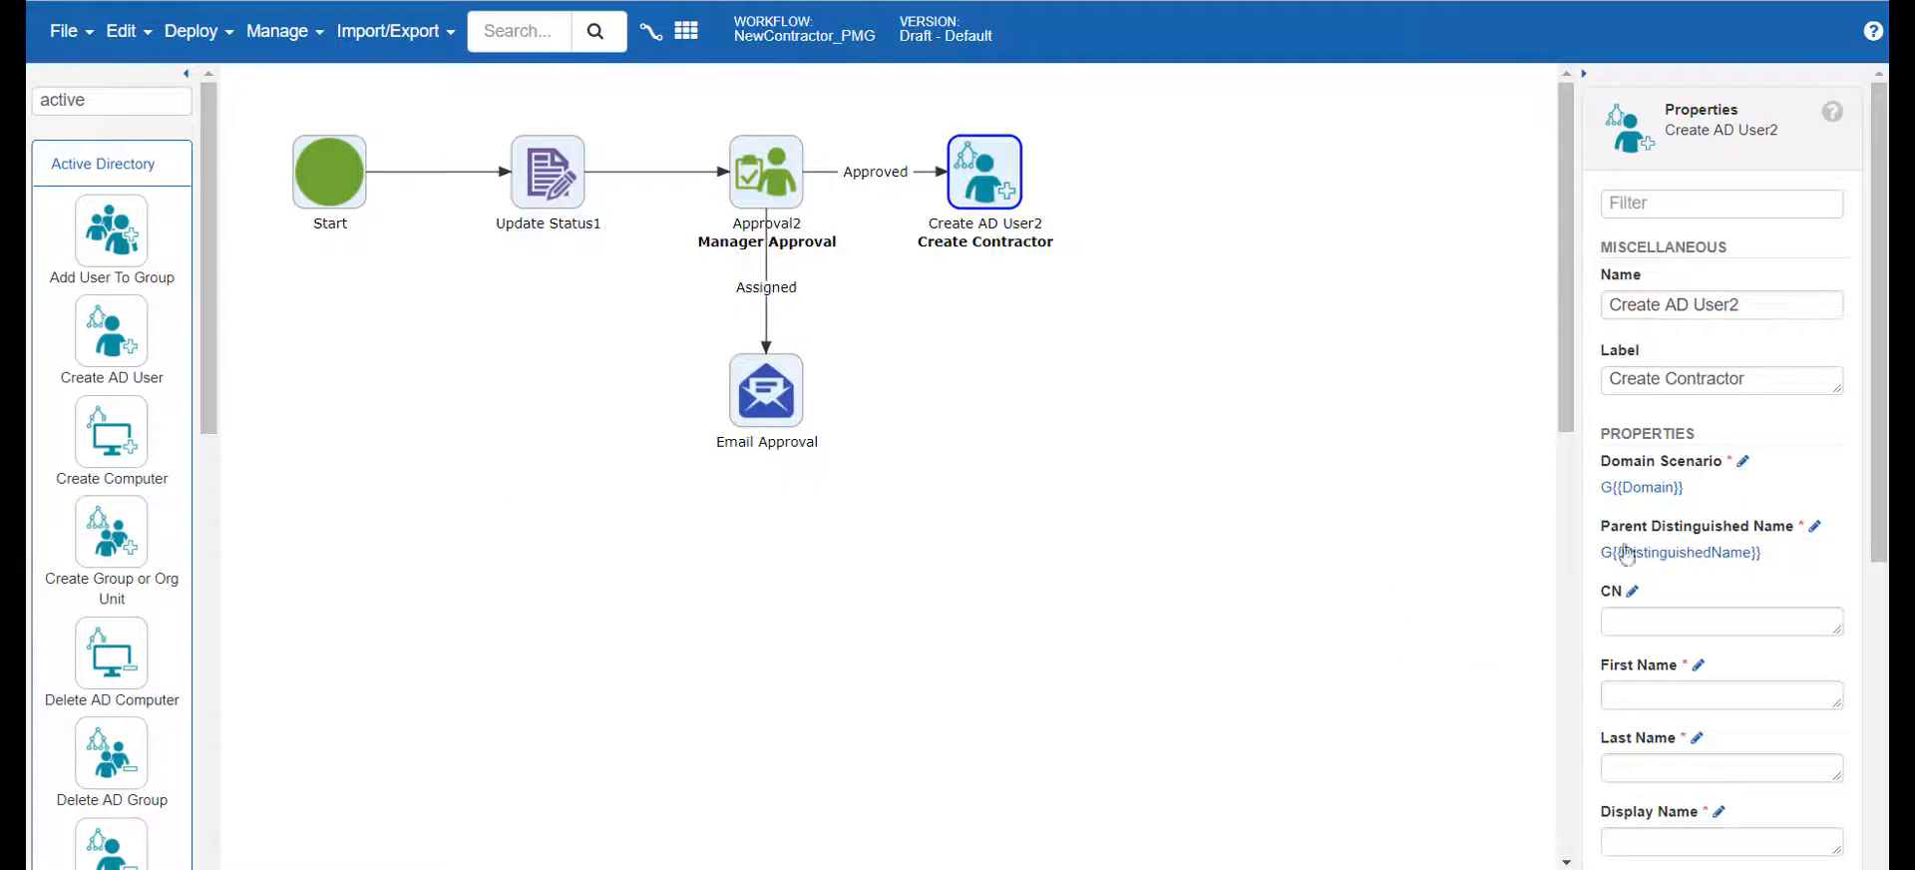
# Set First Name to X{{q_First_Name}} by choosing q_First_Name from the XML workflow variables, and save it
pyautogui.scroll(-3, 1661, 561)
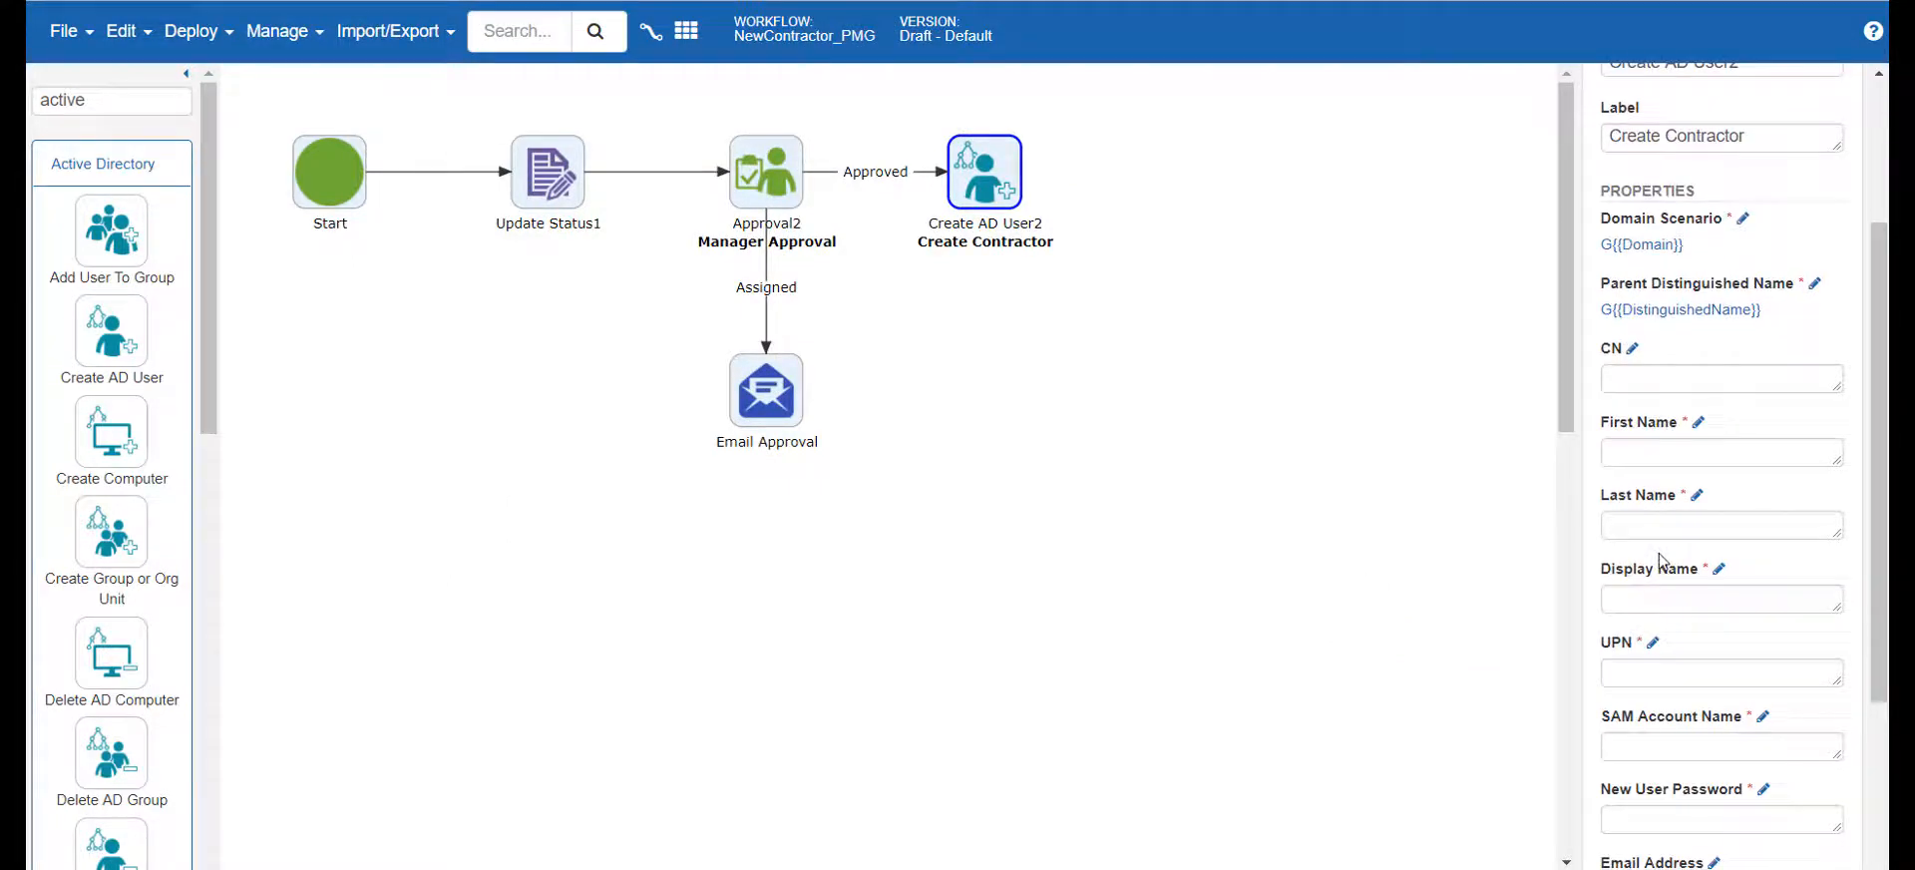
pyautogui.click(1700, 424)
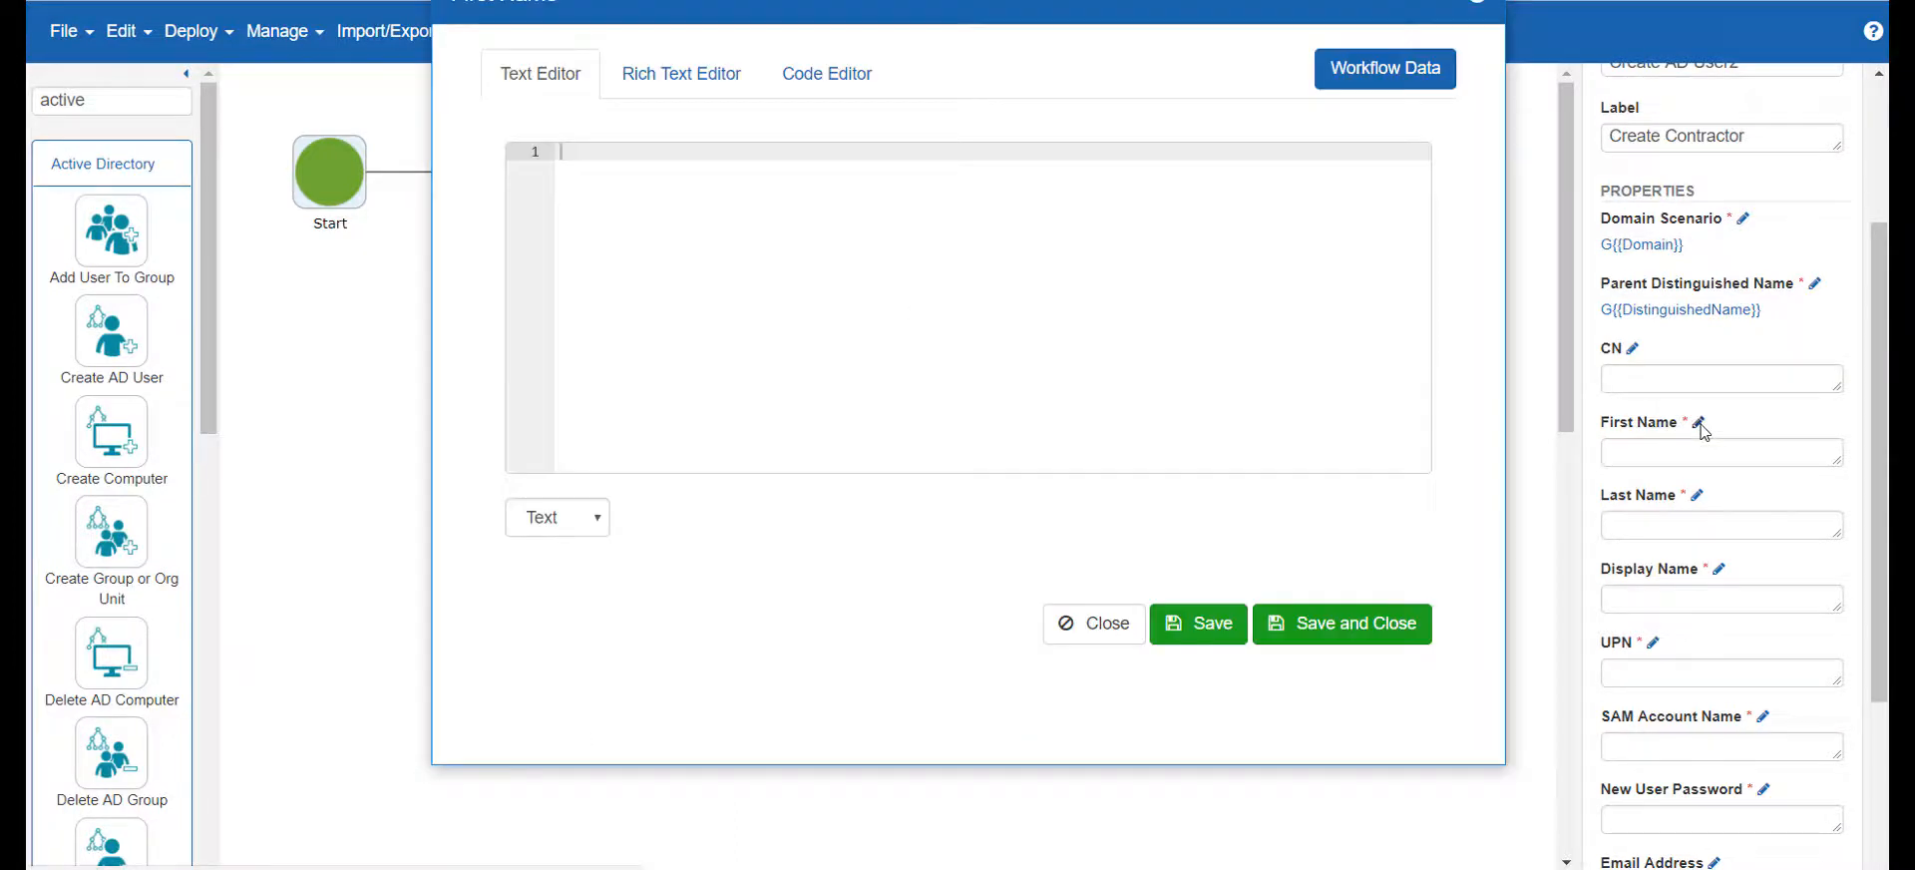
pyautogui.click(1367, 72)
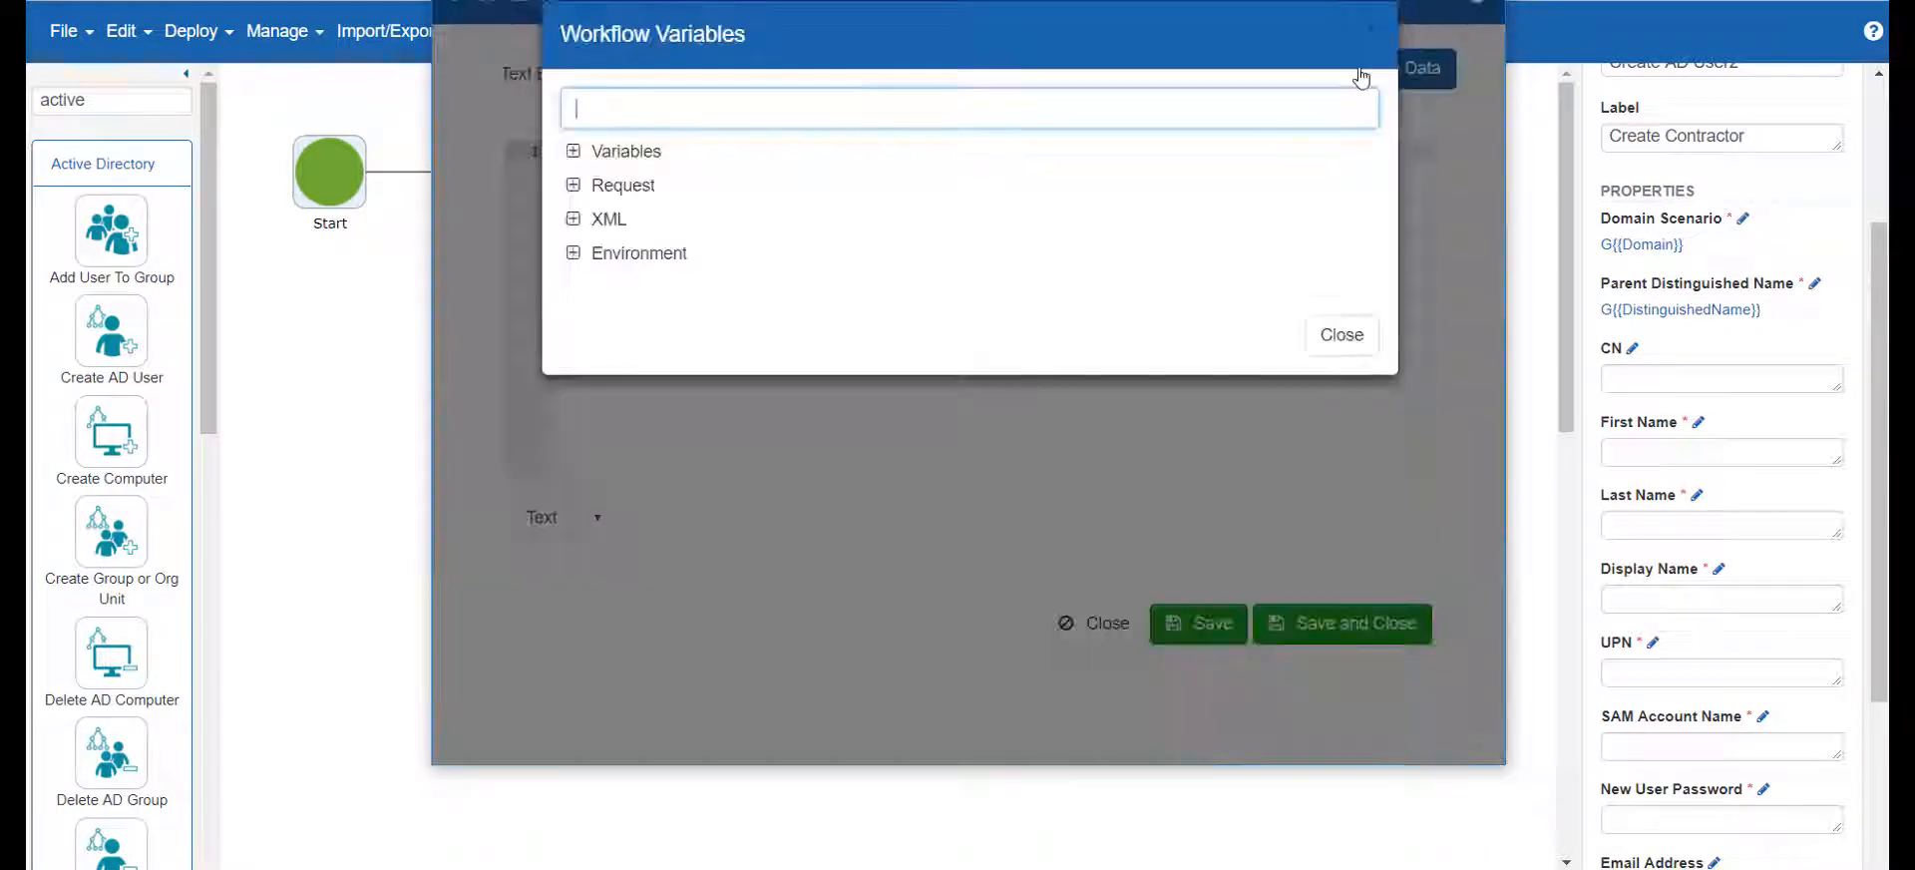
pyautogui.click(573, 151)
pyautogui.scroll(-4, 653, 265)
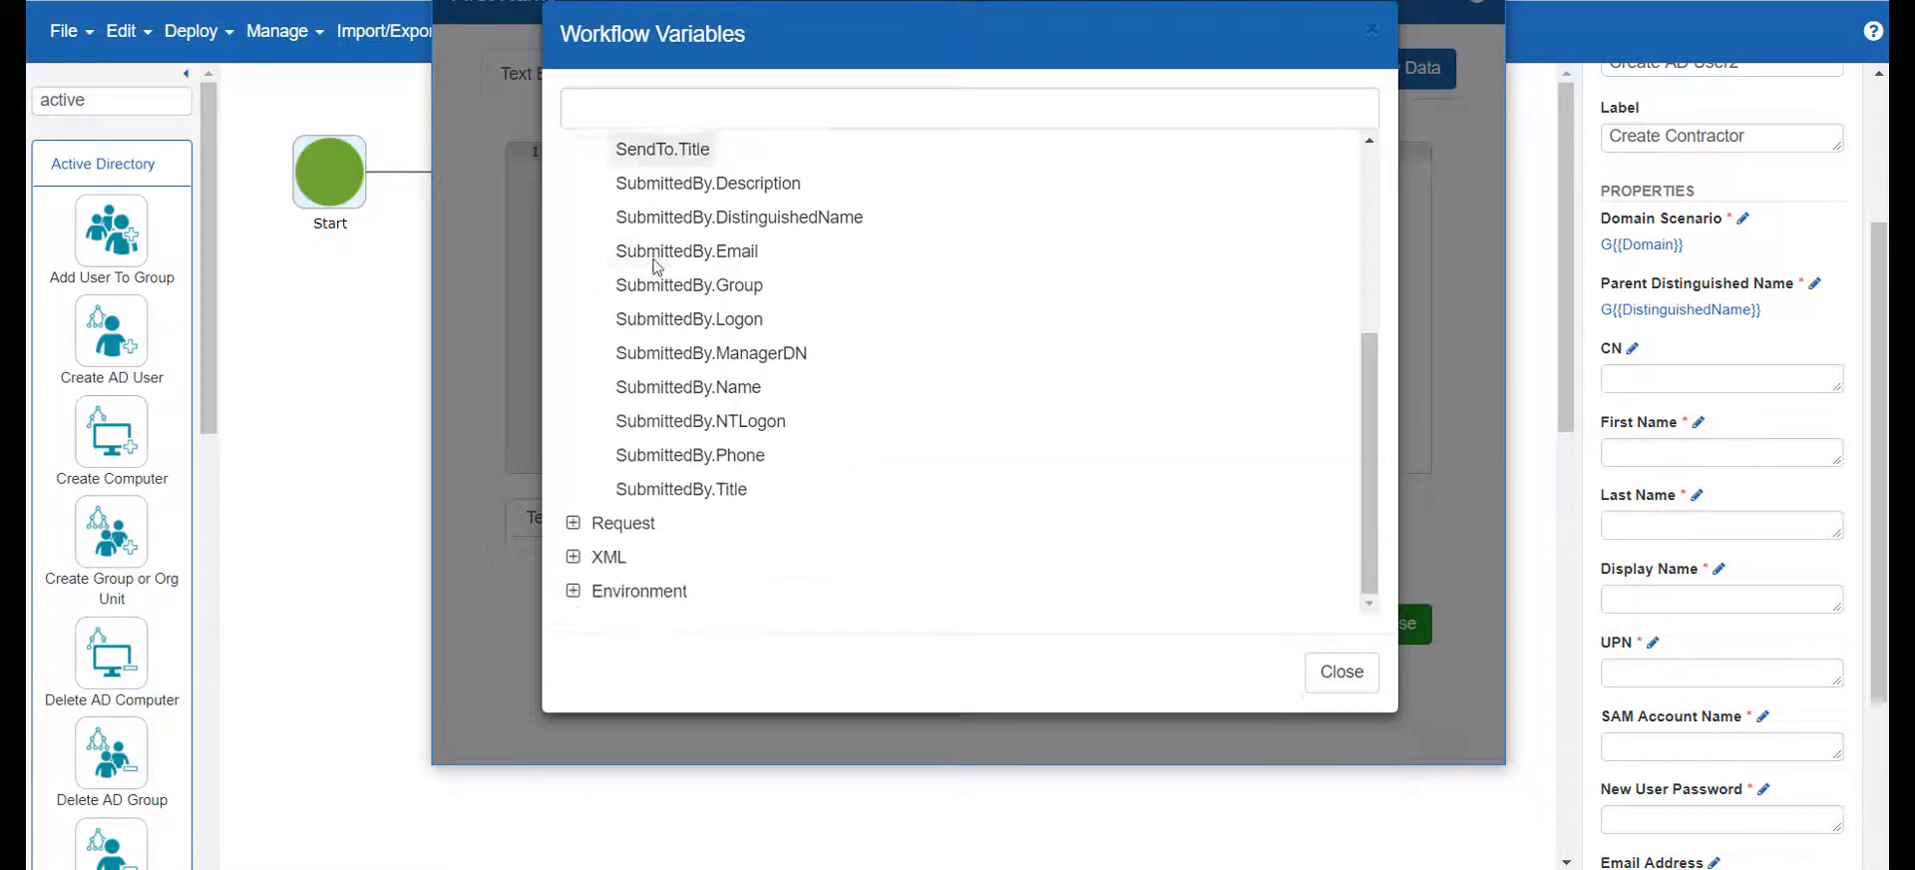
pyautogui.click(572, 522)
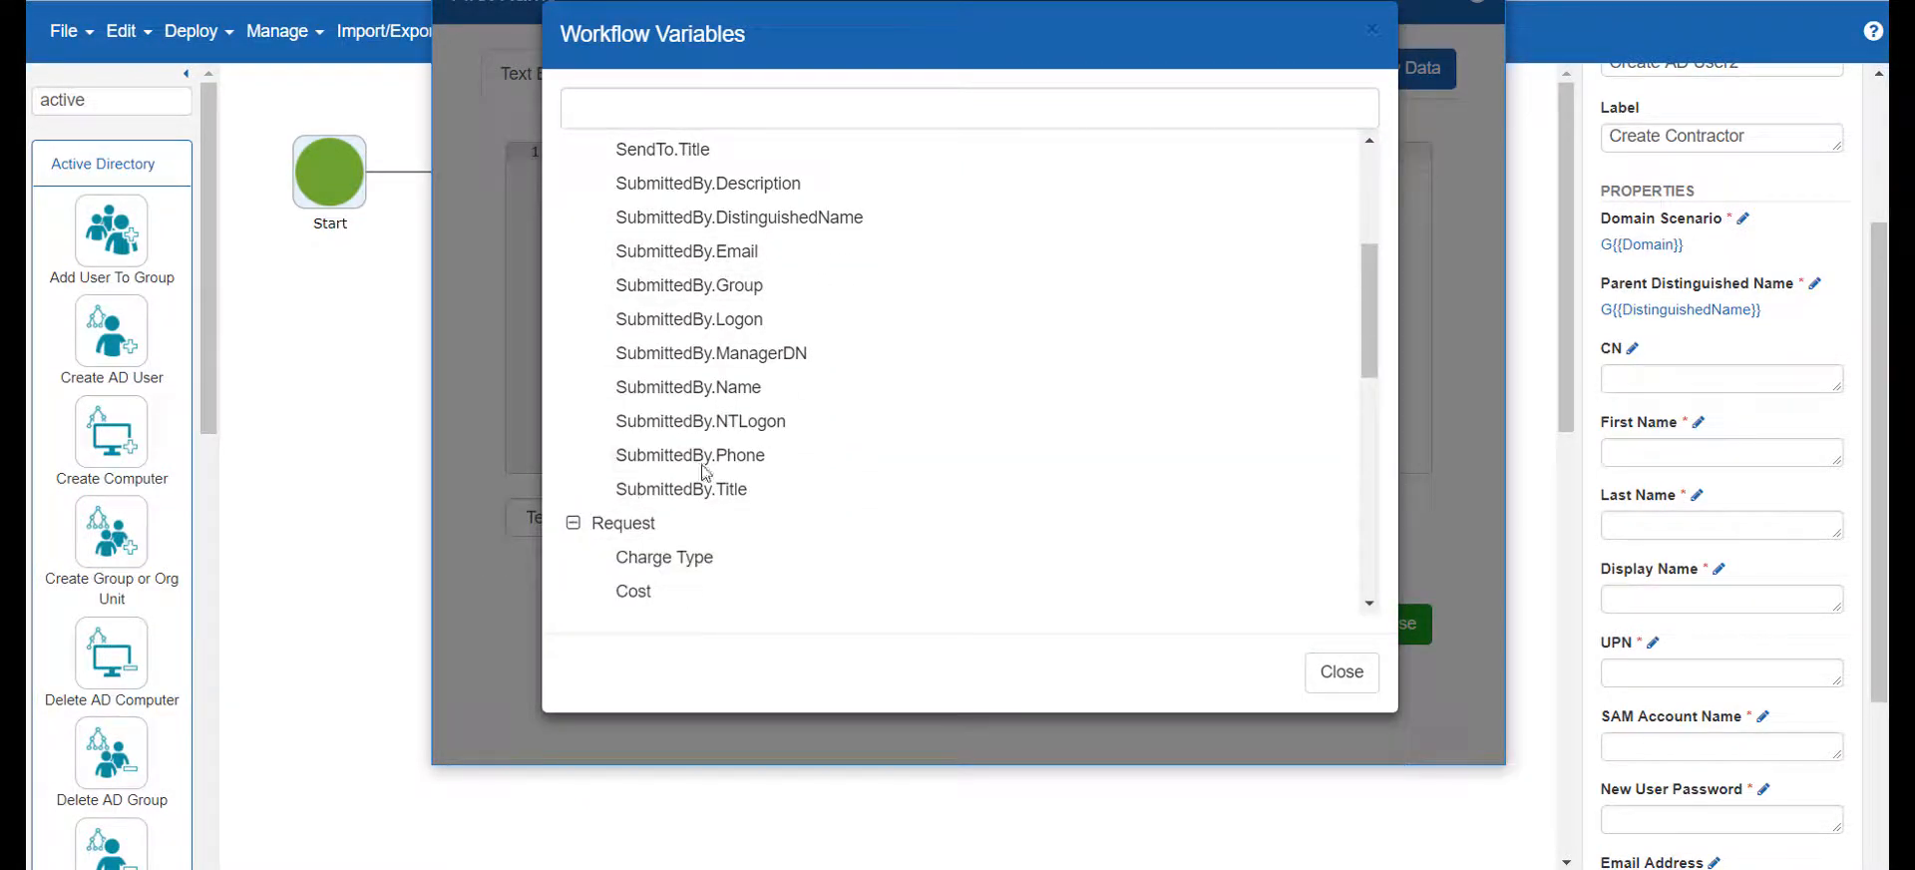
pyautogui.scroll(-3, 718, 468)
pyautogui.scroll(-5, 746, 473)
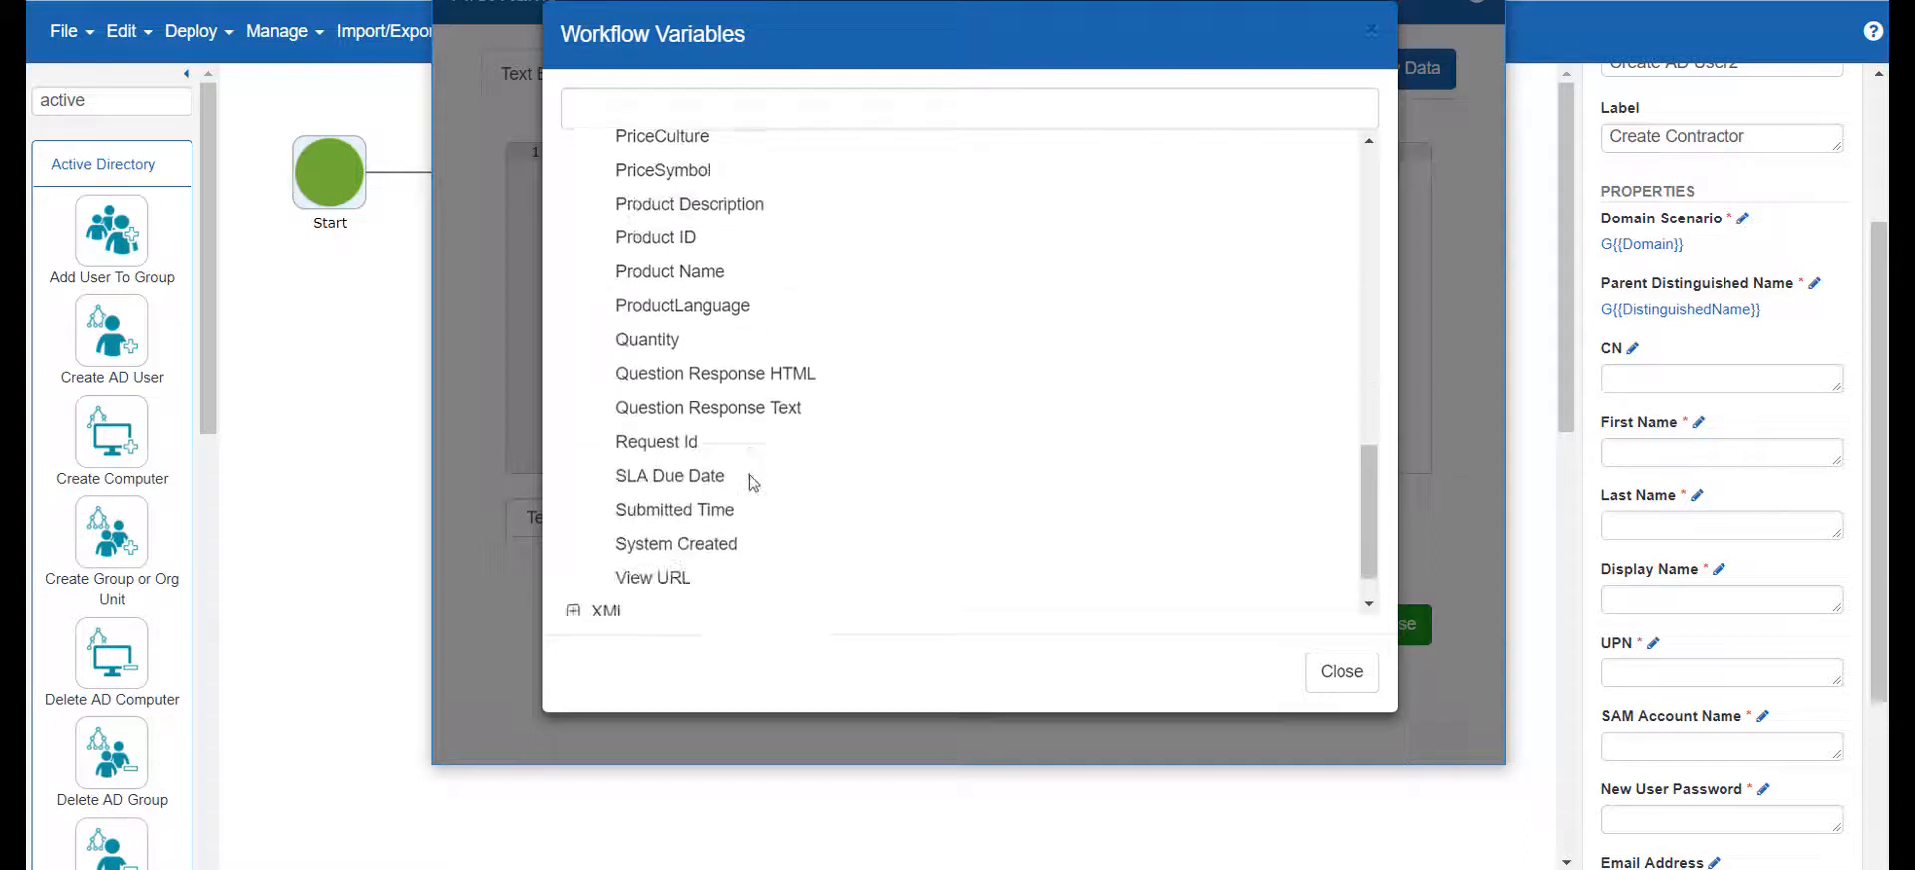
pyautogui.click(572, 556)
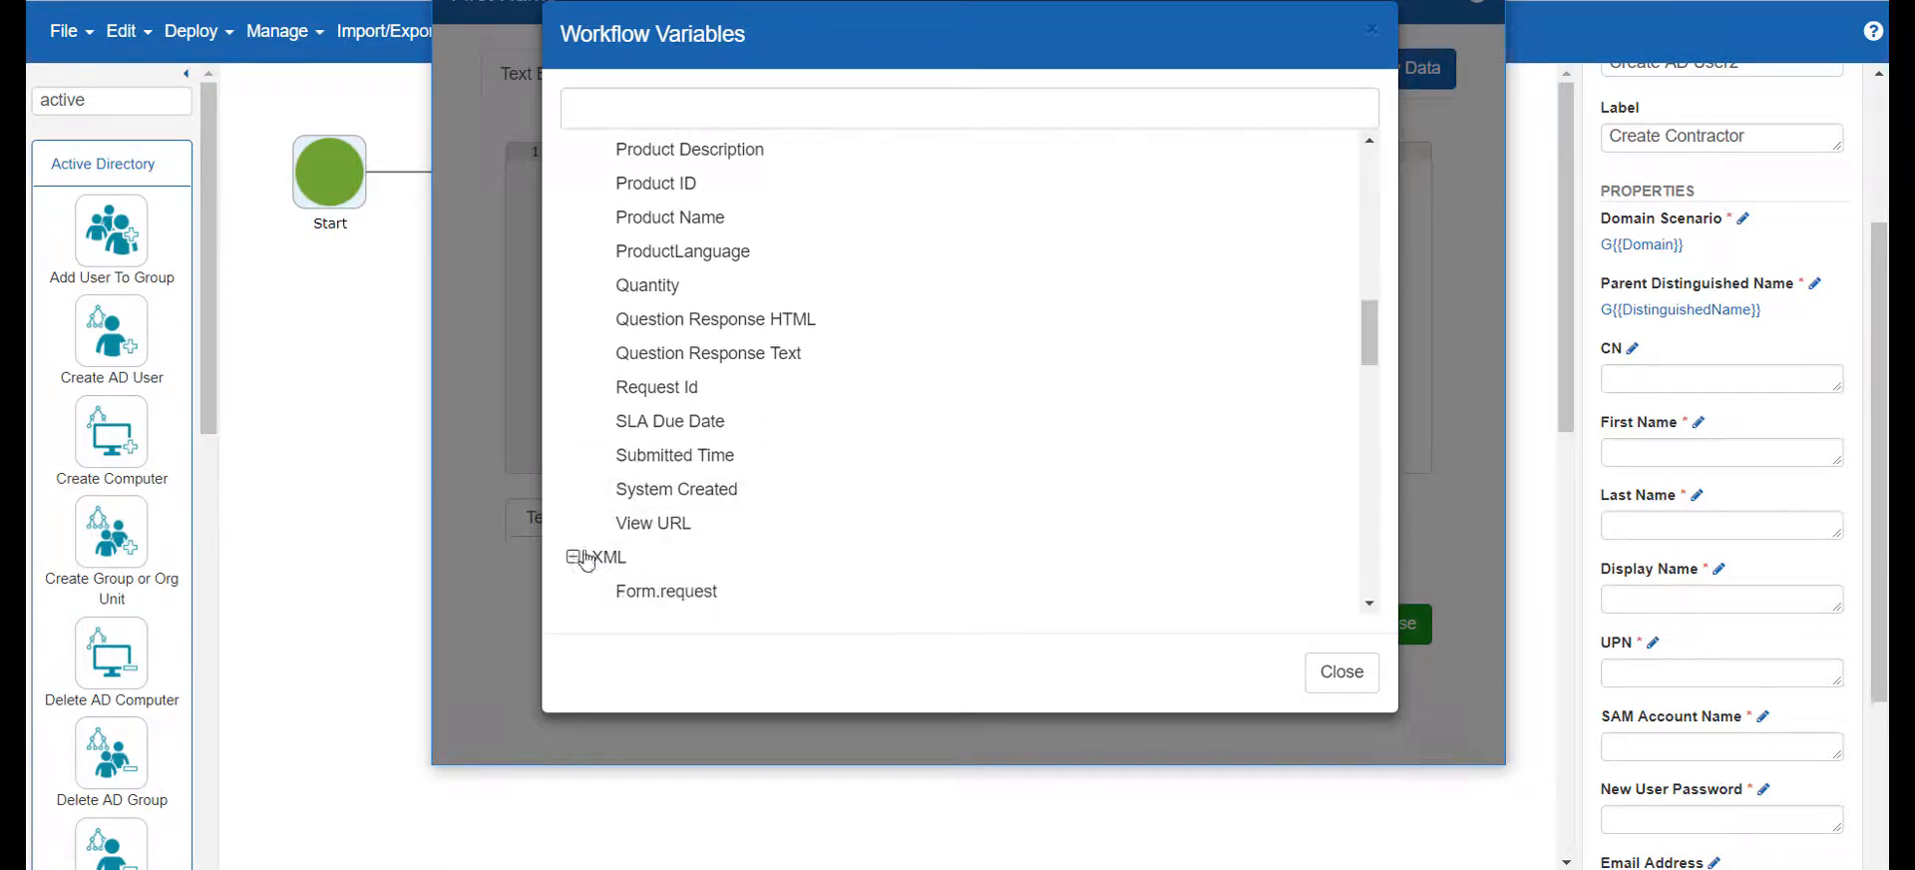
pyautogui.scroll(-2, 816, 479)
pyautogui.scroll(-3, 816, 475)
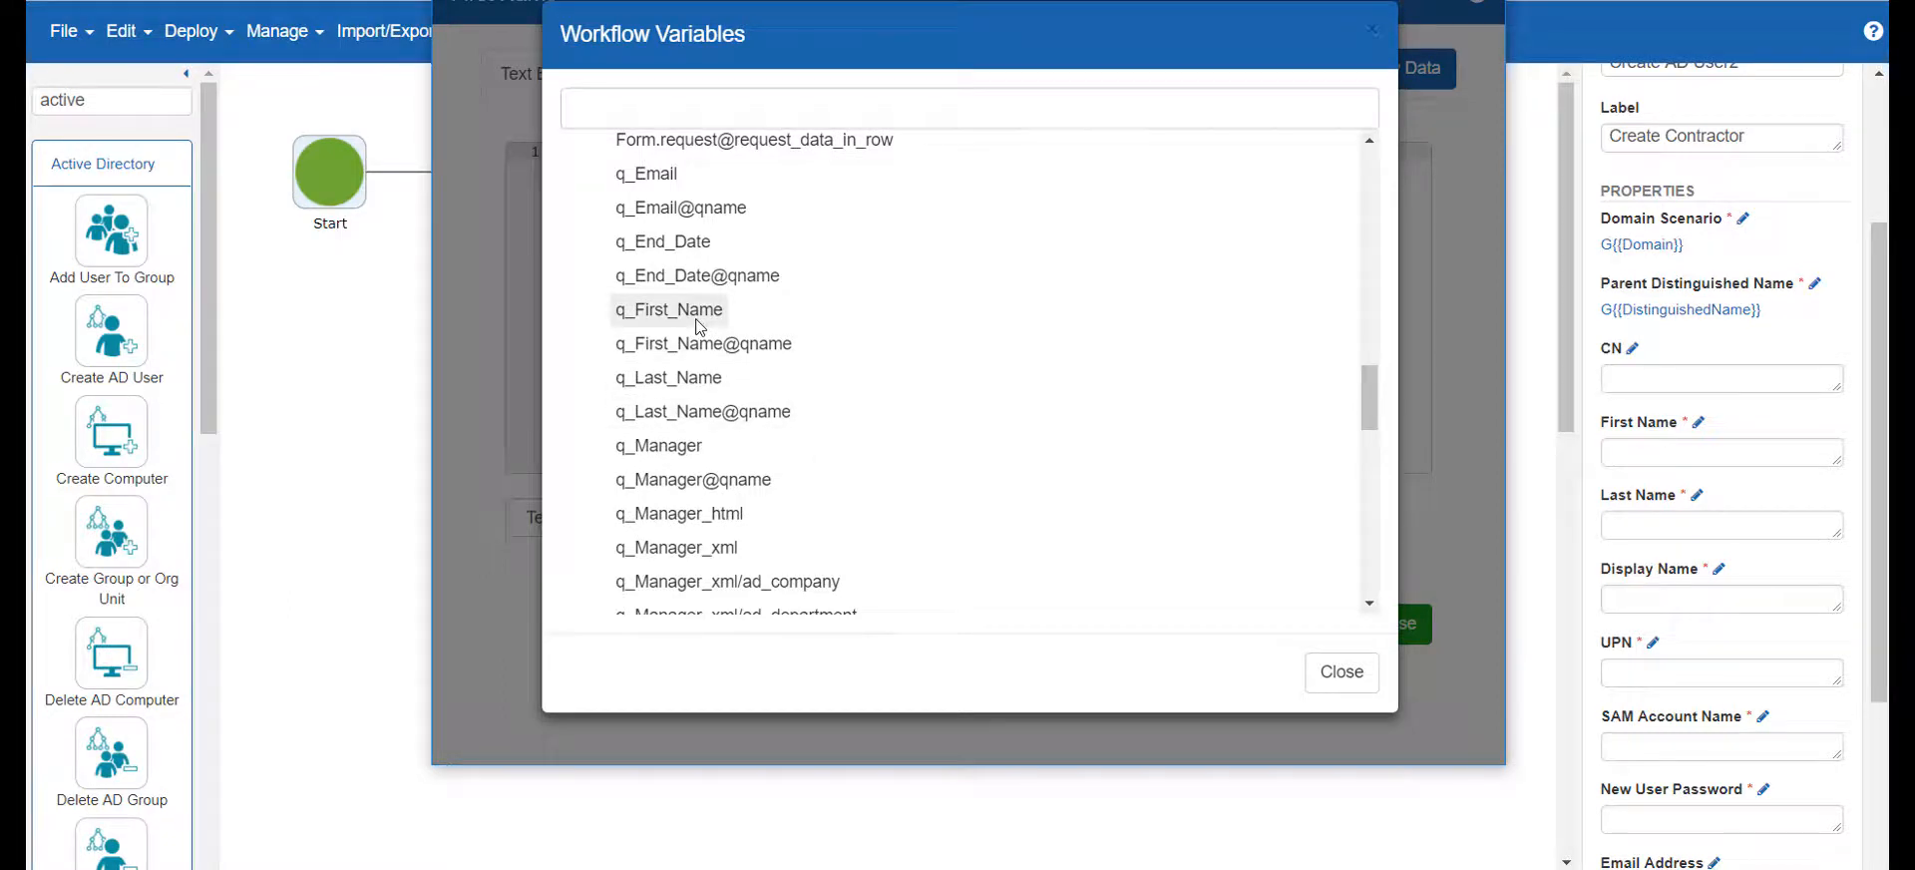
pyautogui.click(668, 309)
pyautogui.click(1317, 630)
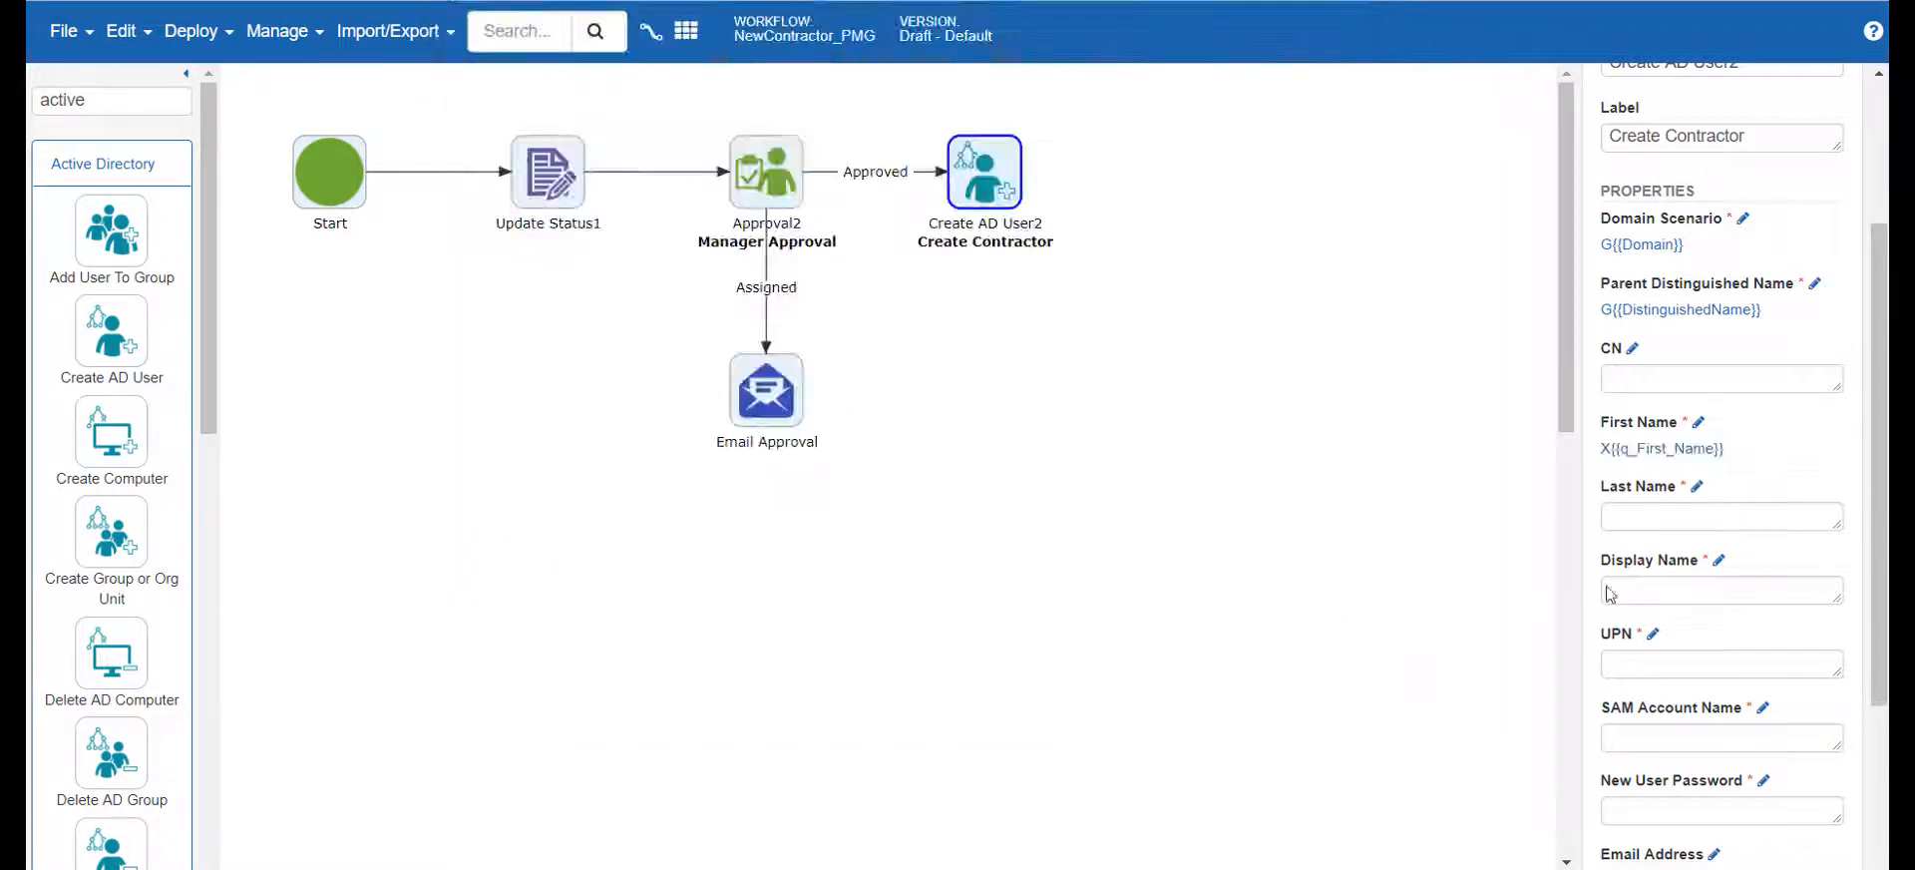
# Set the Create Contractor activity's Last Name to the variable X{{q_Last_Name}} and save it
pyautogui.click(1695, 488)
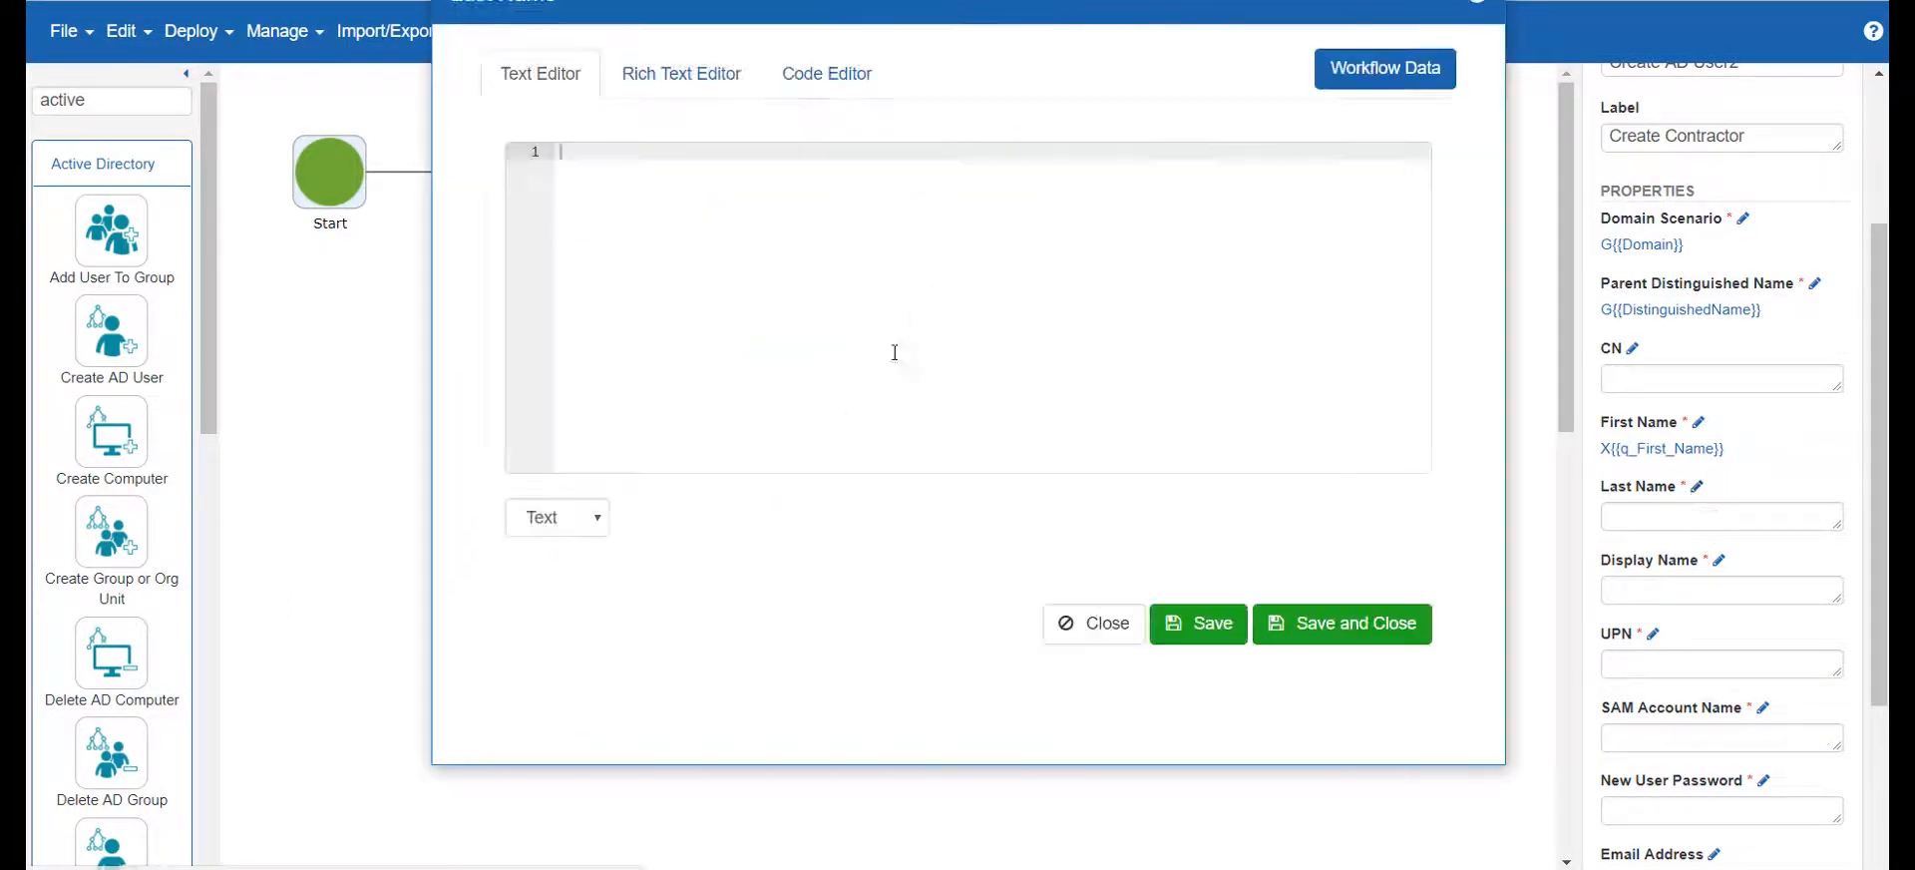
pyautogui.hotkey('ctrl', 'space')
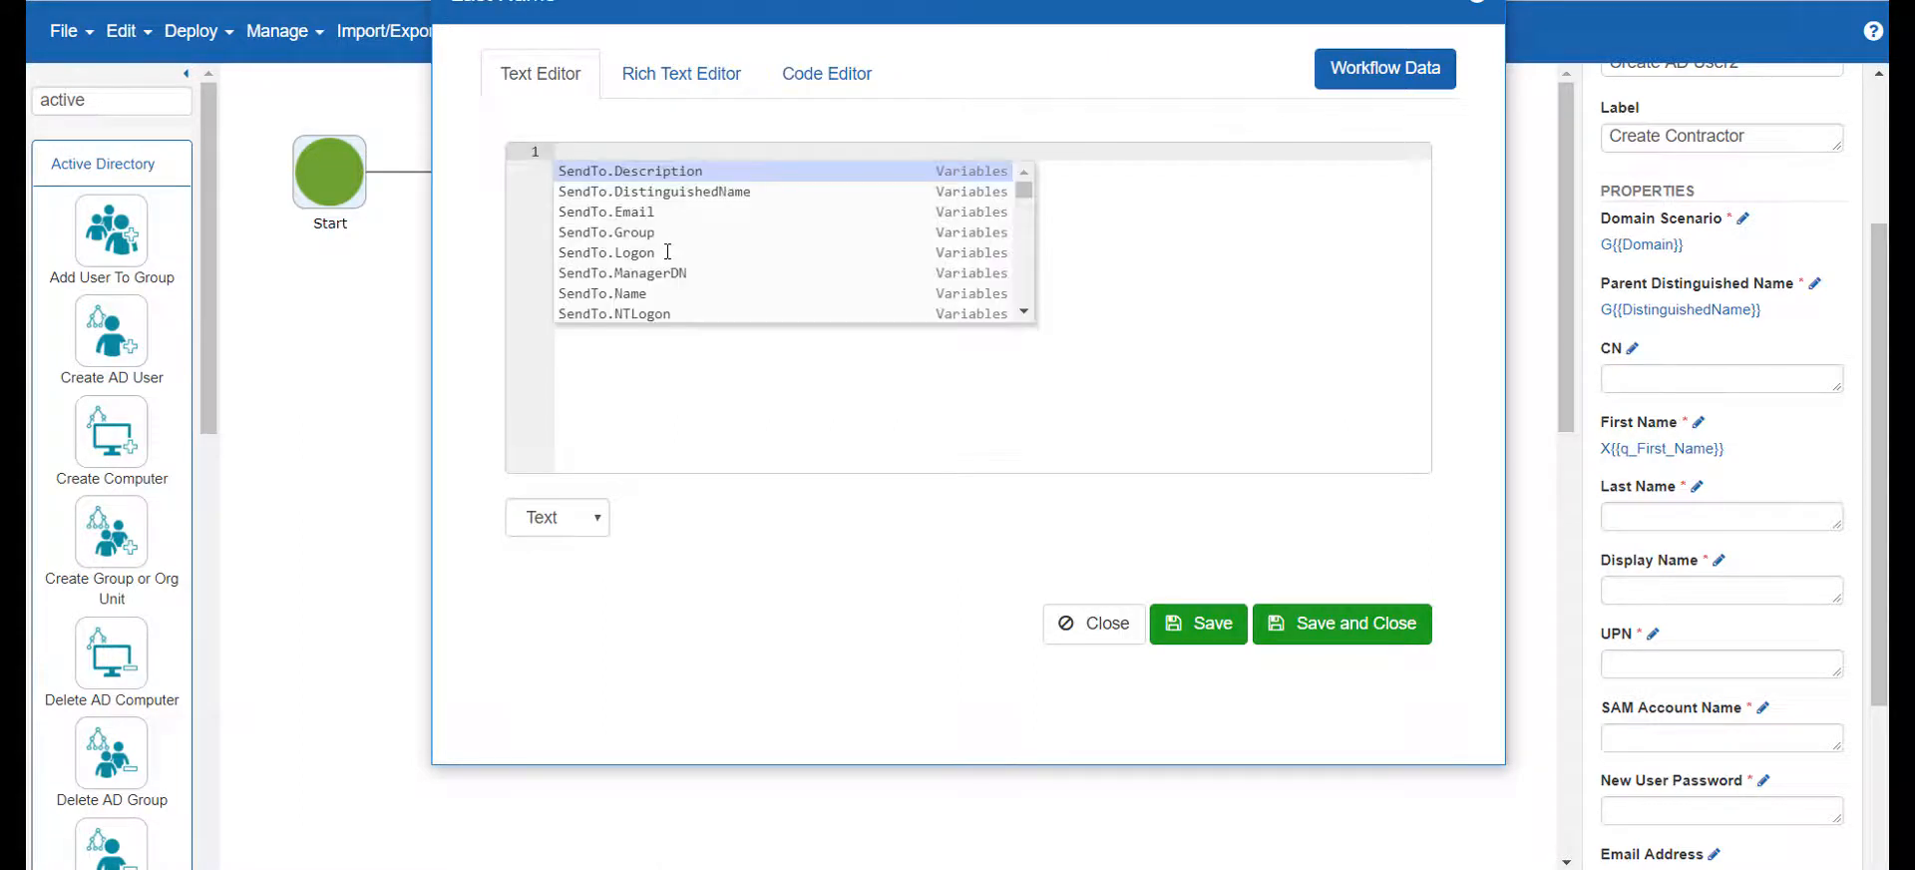
pyautogui.write('last')
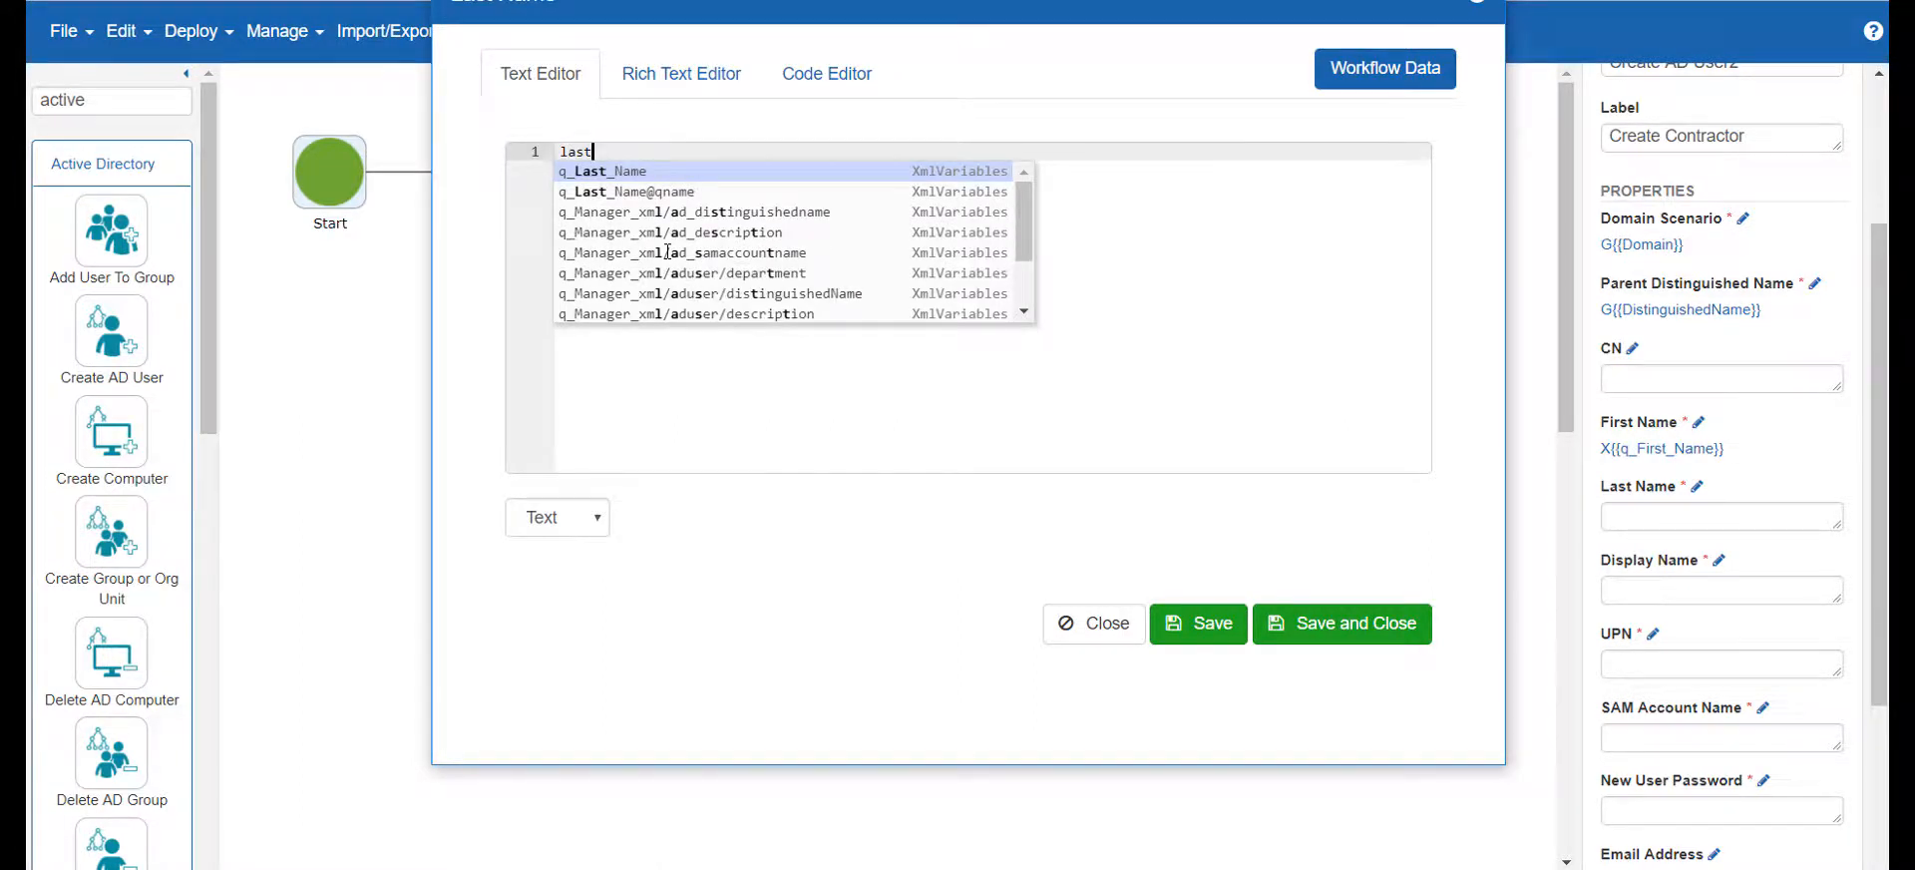
pyautogui.press('Return')
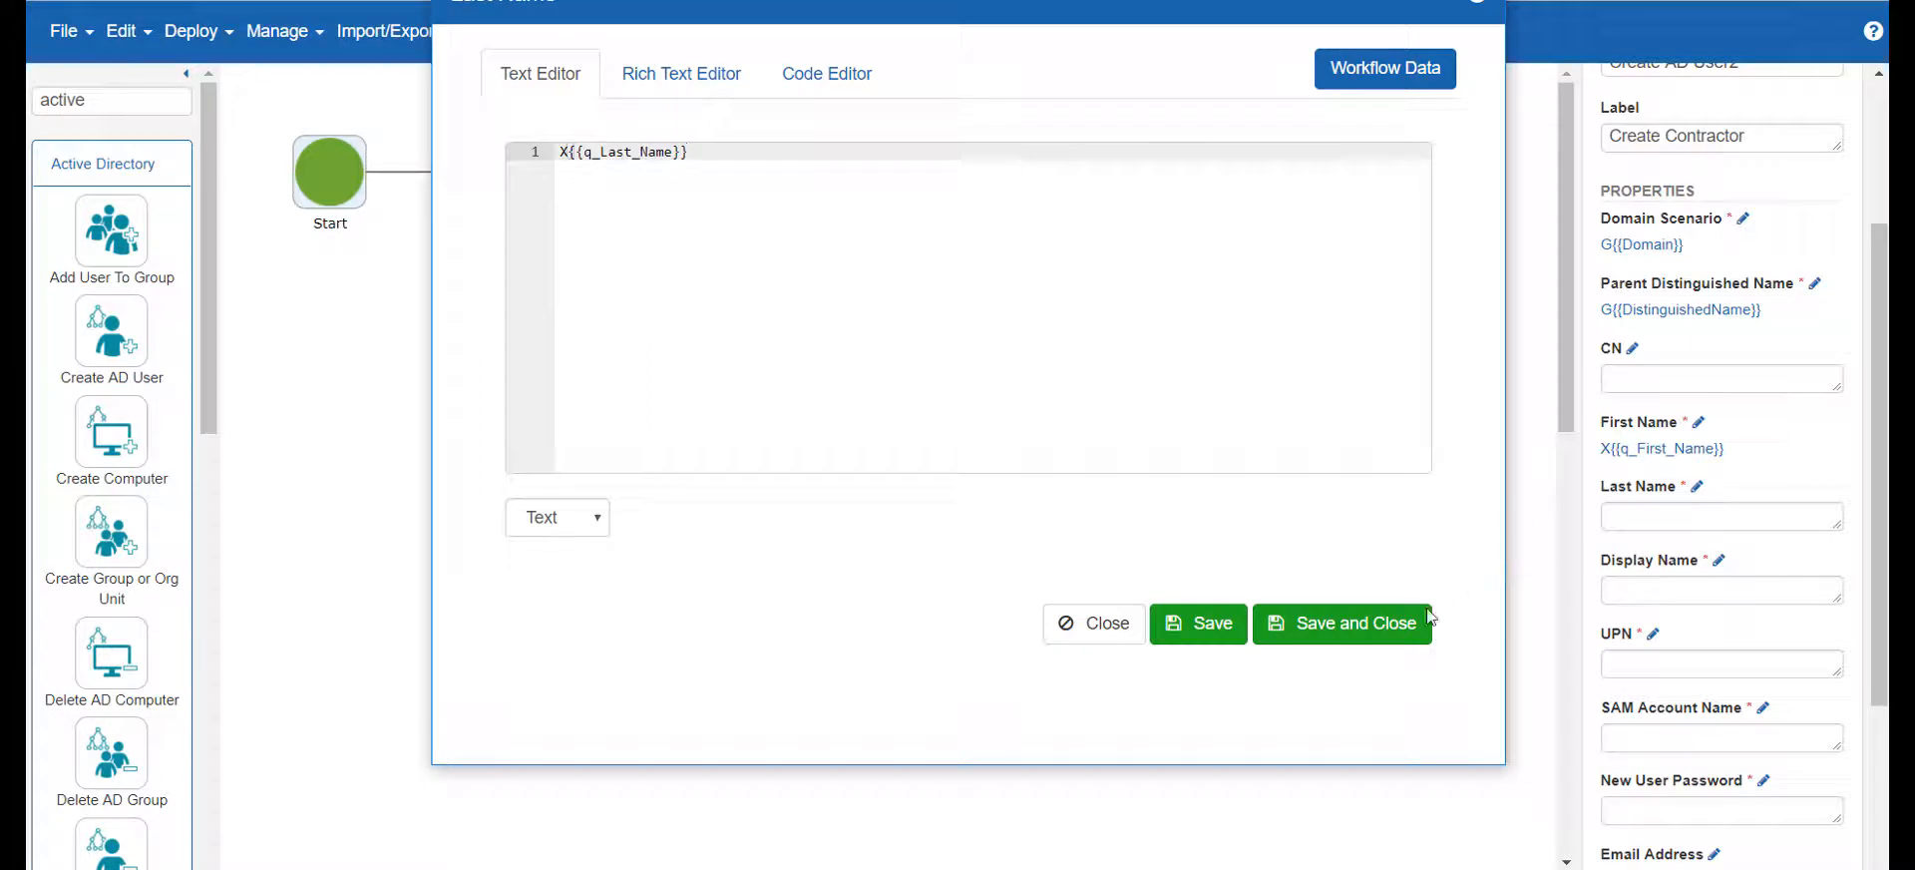
pyautogui.click(1380, 626)
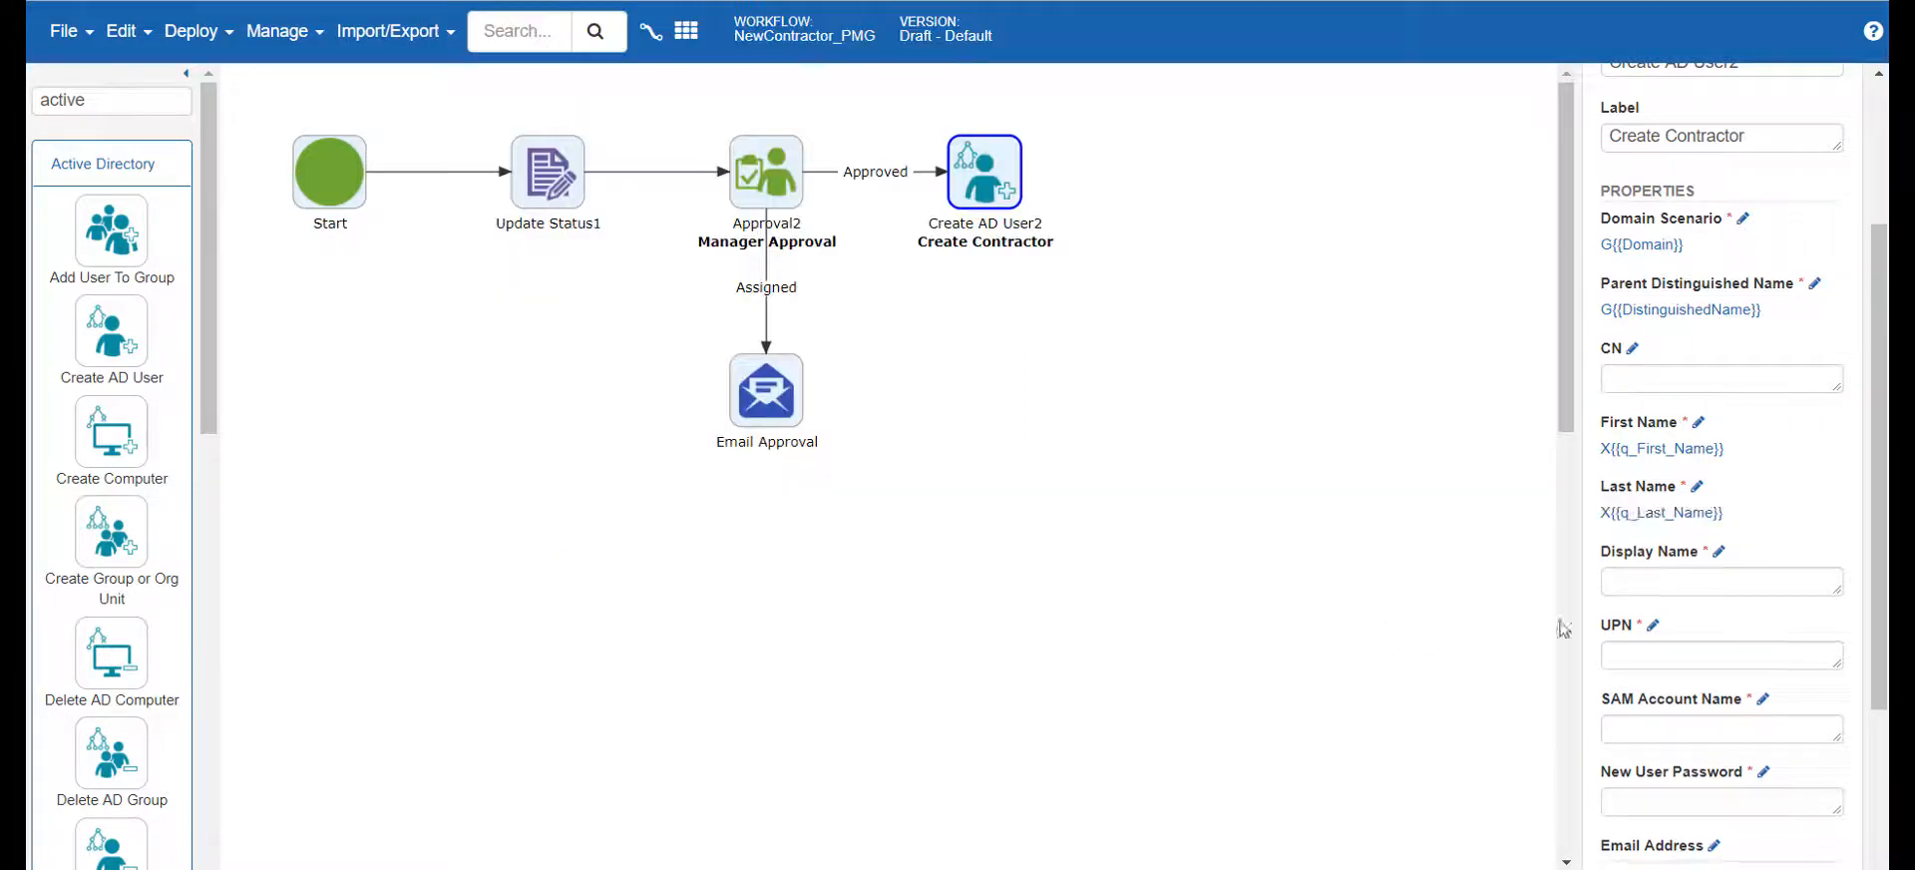
# Set Display Name to the first and last name variables separated by a space, starting with X{{q_First_Name}}, and save it
pyautogui.click(1718, 551)
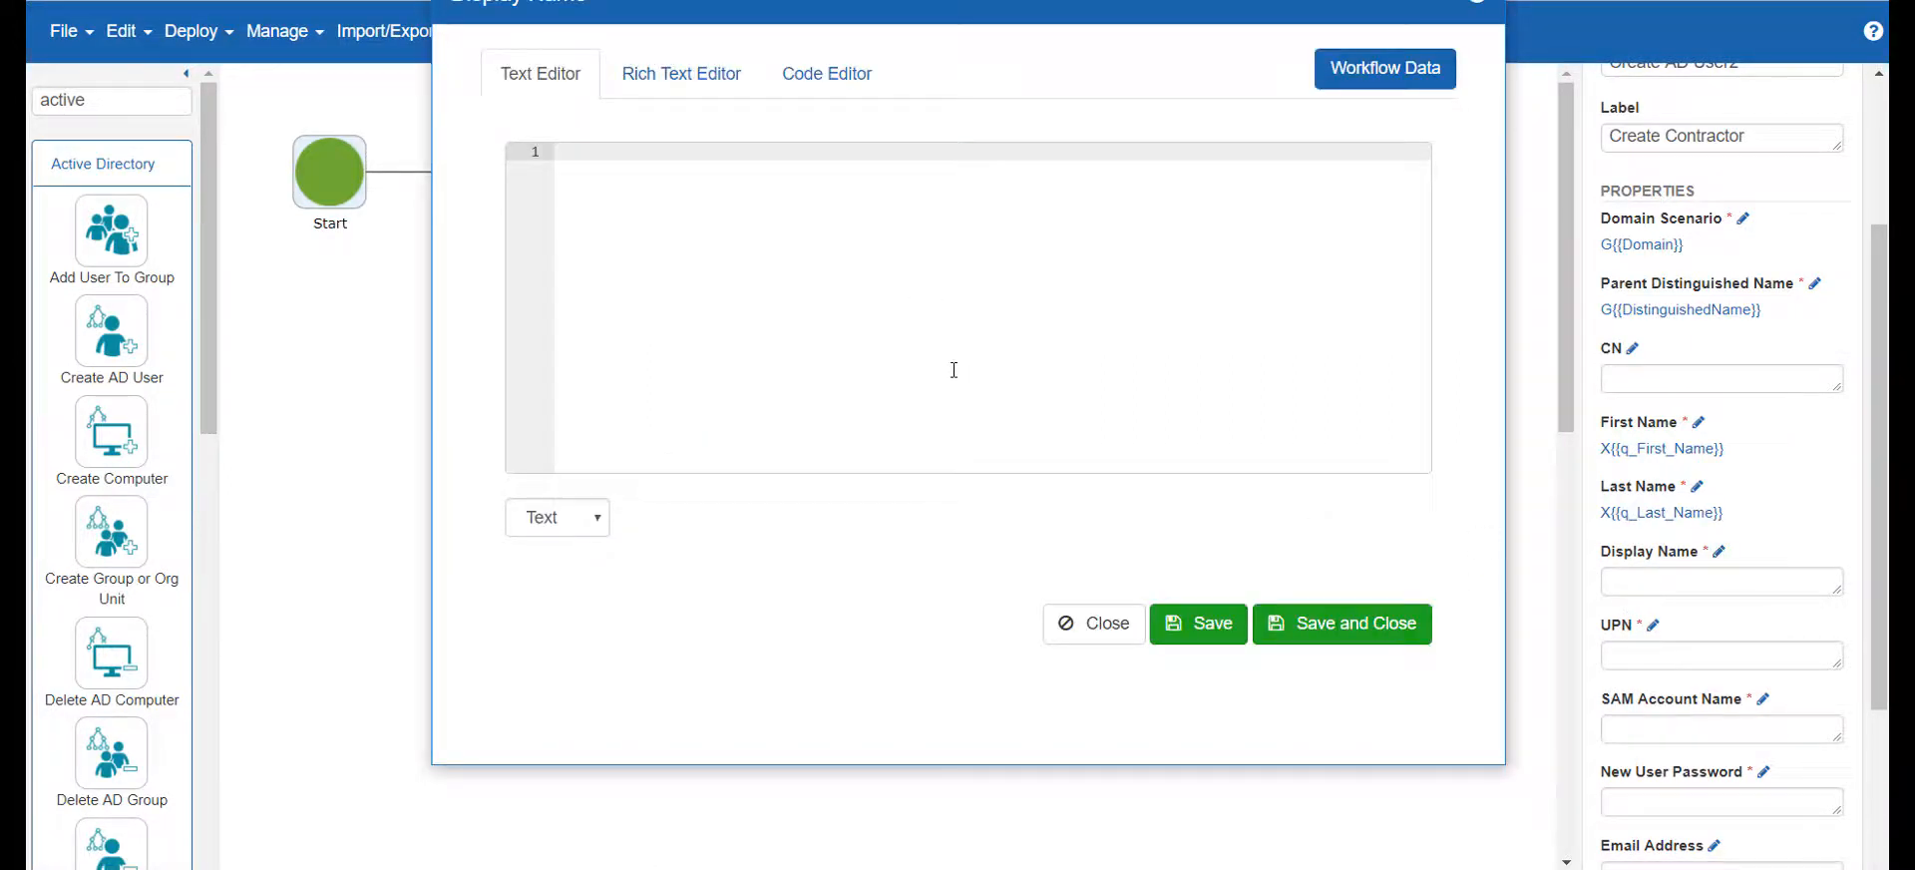
pyautogui.write('fi')
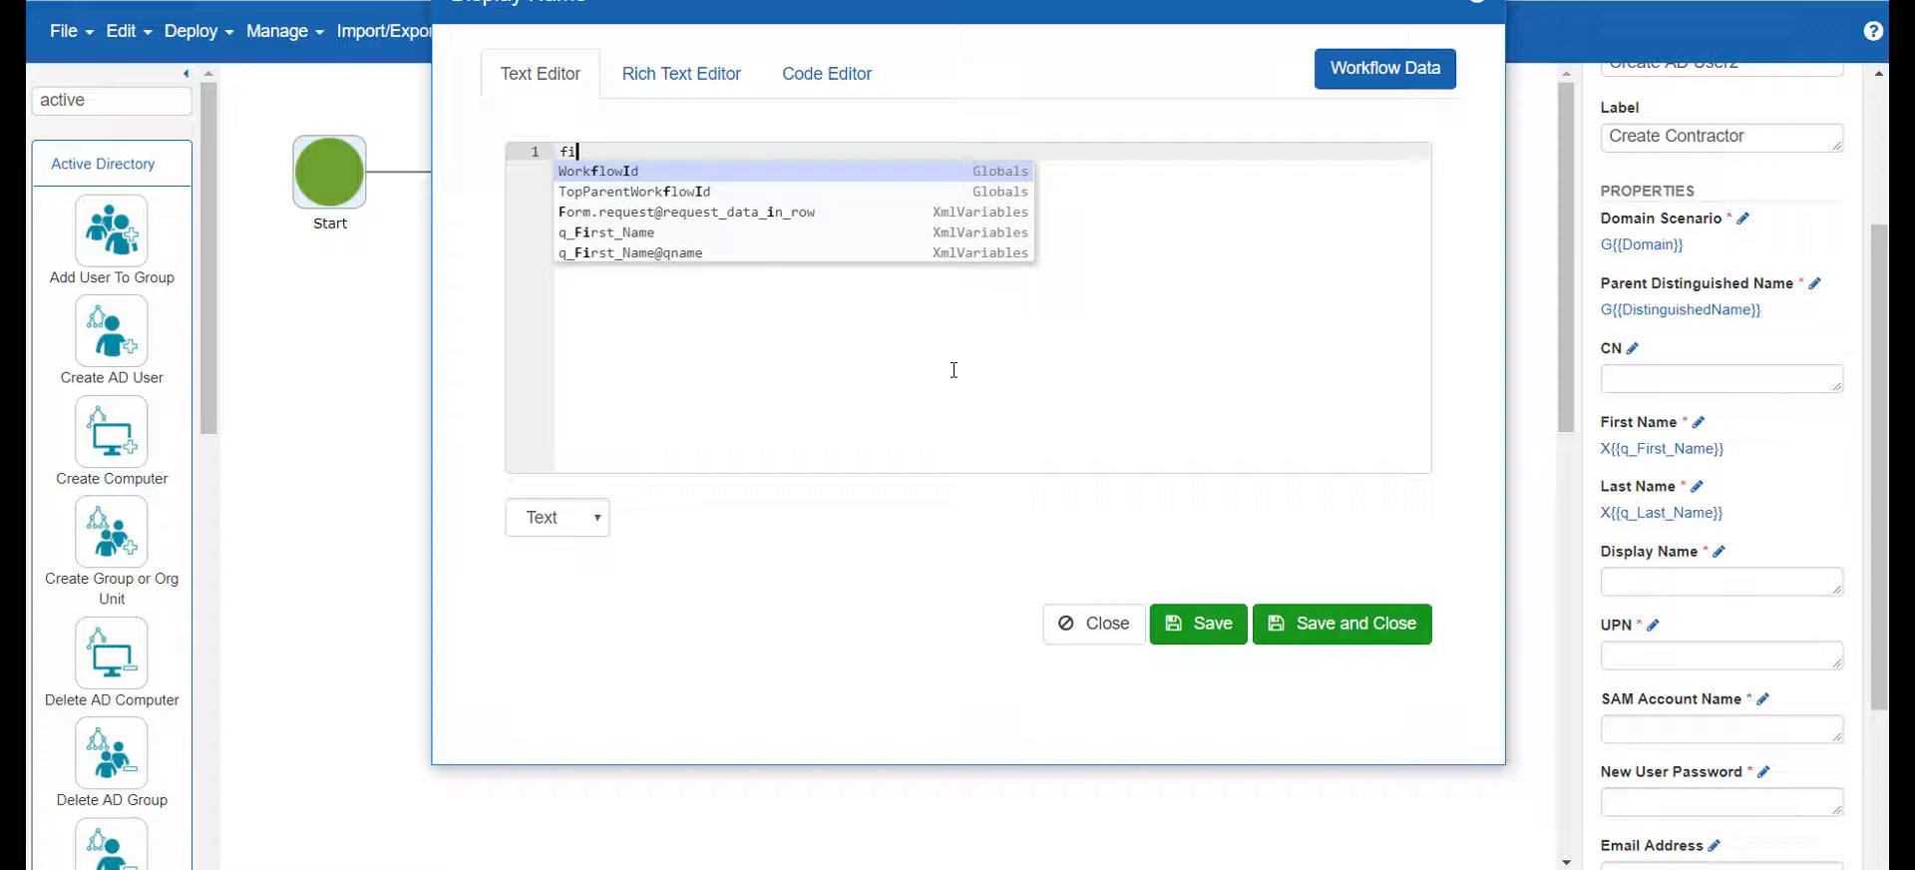
pyautogui.write('rst')
pyautogui.press('Return')
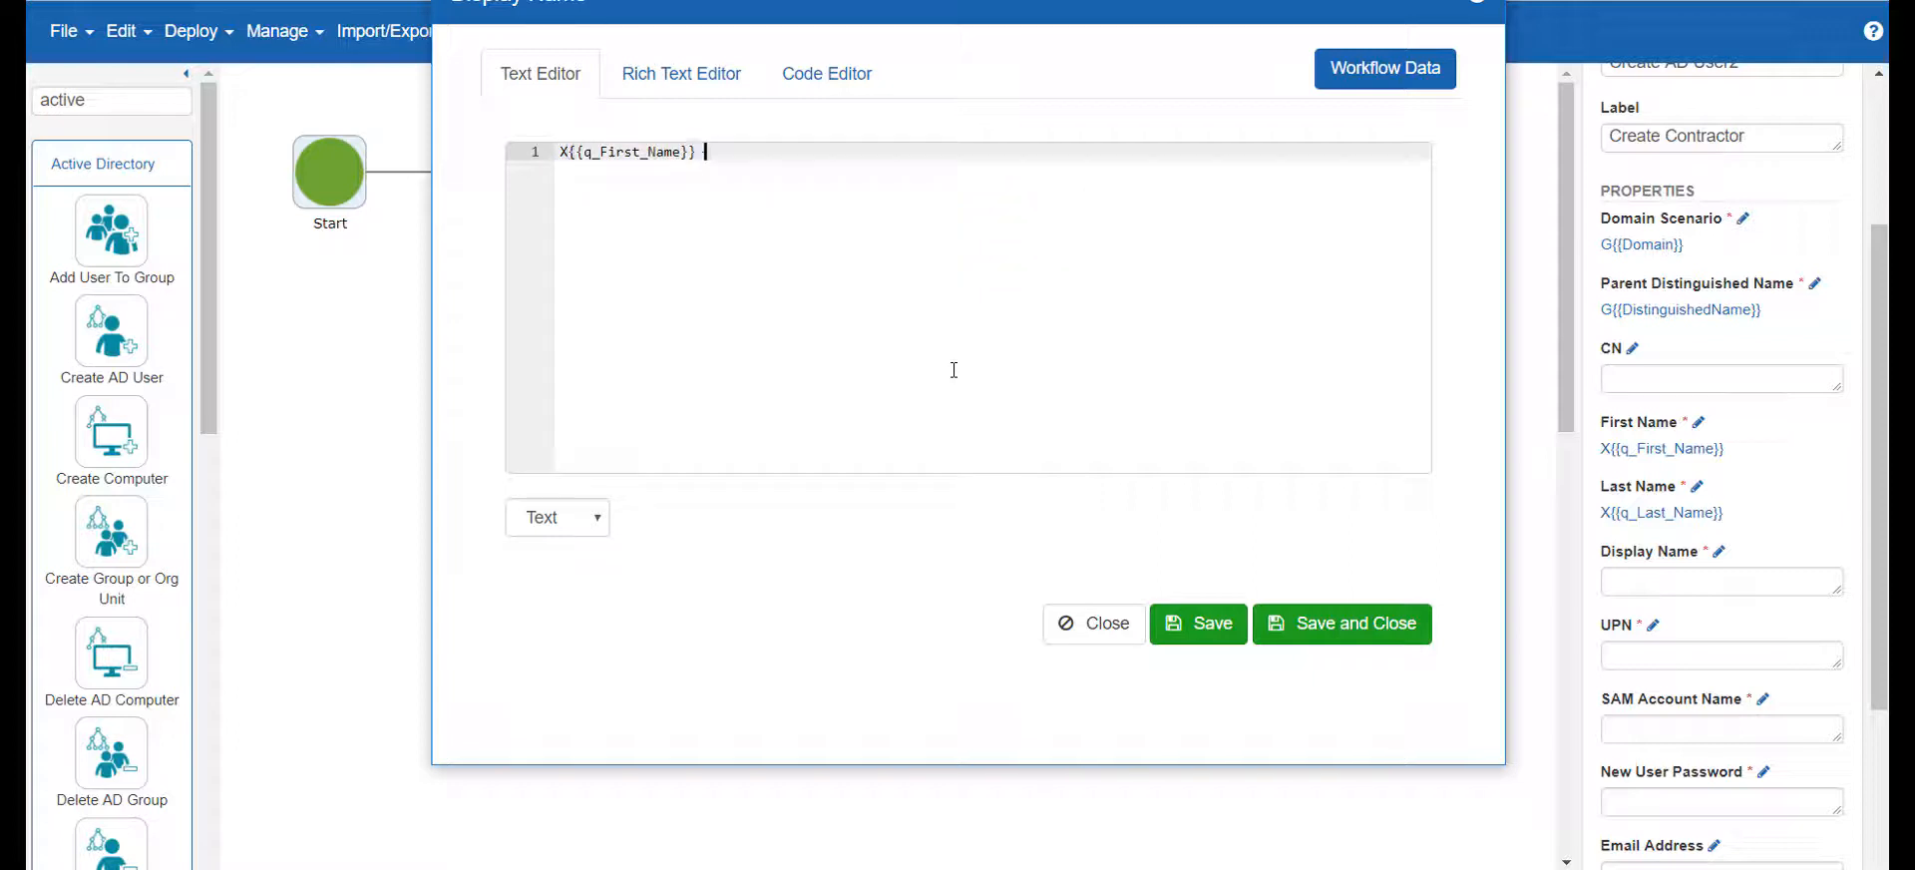
pyautogui.write('last')
pyautogui.press('Return')
pyautogui.click(1304, 625)
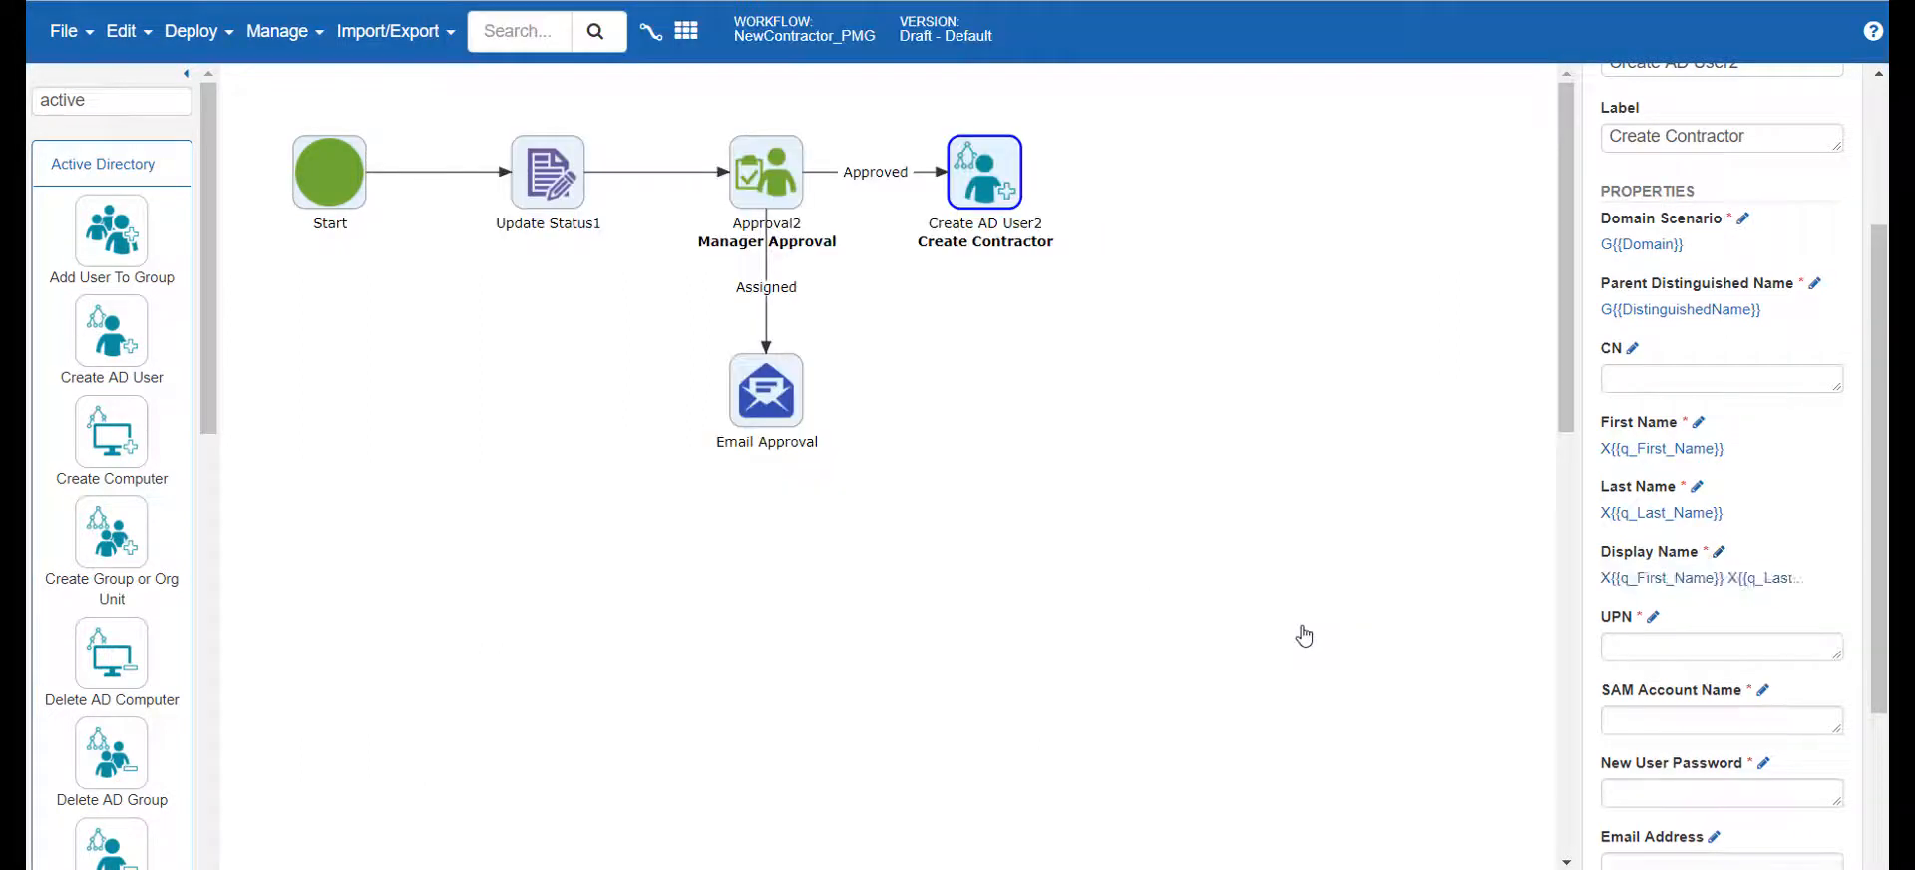
# Set the new user's UPN to the form's email variable X{{q_Email}} and save it
pyautogui.click(1652, 615)
pyautogui.write('email')
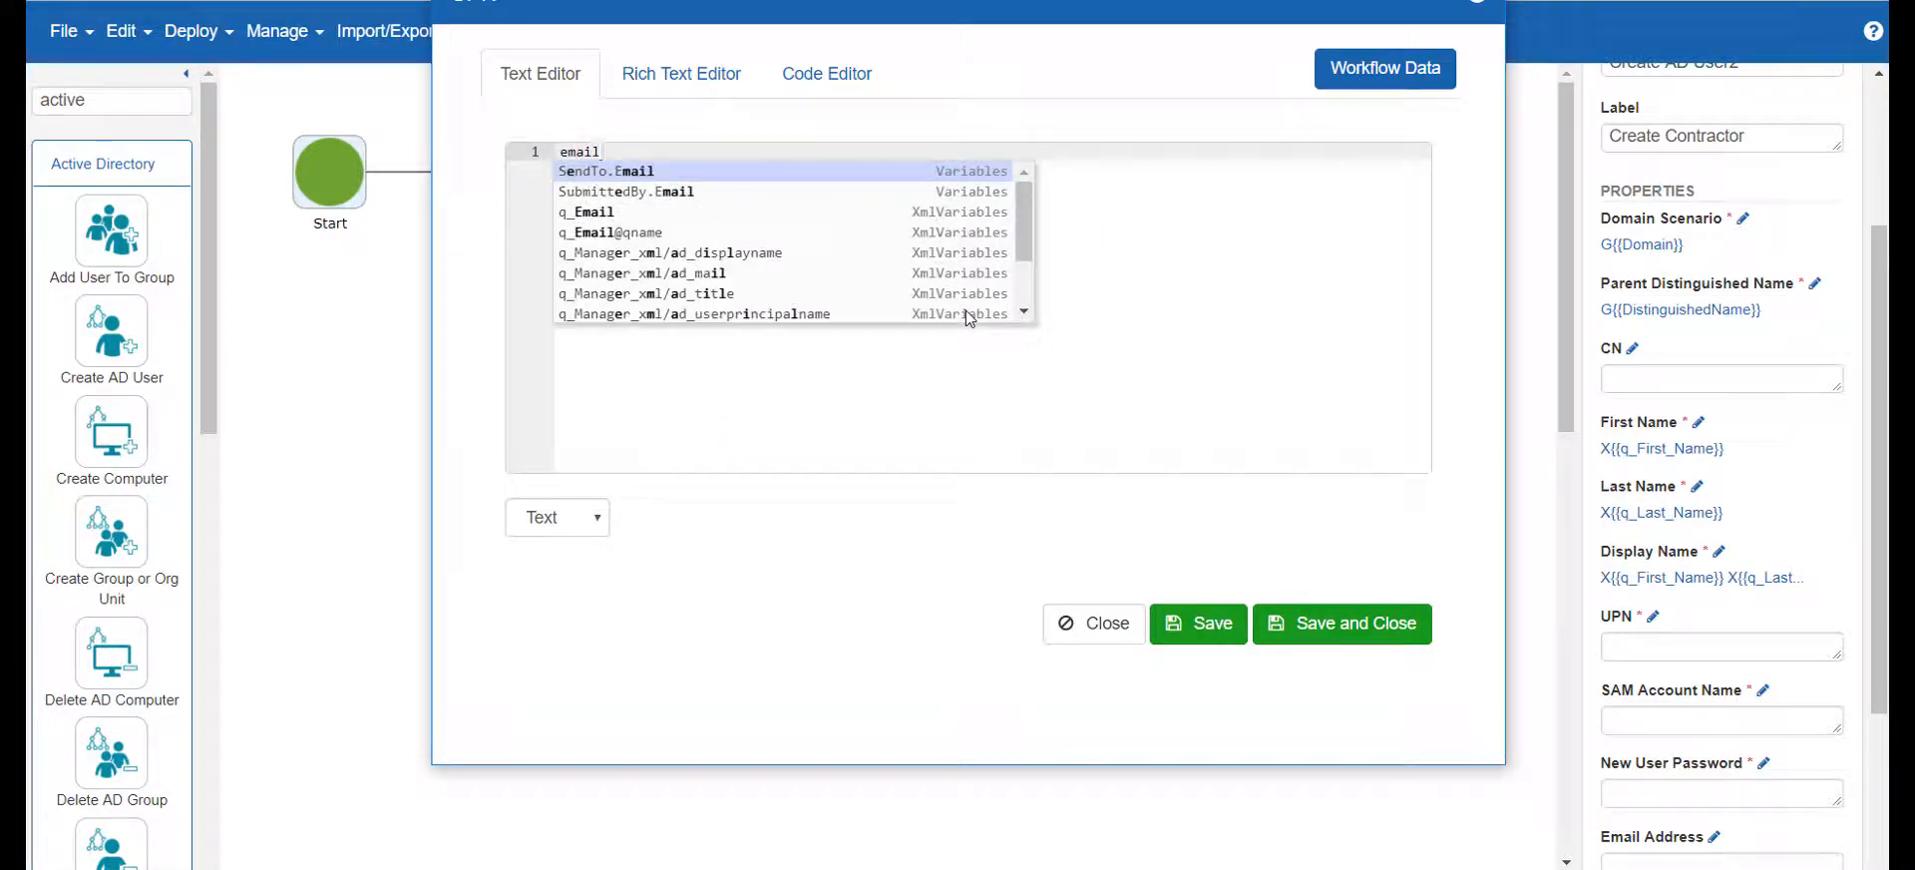
pyautogui.press('Down')
pyautogui.press('Return')
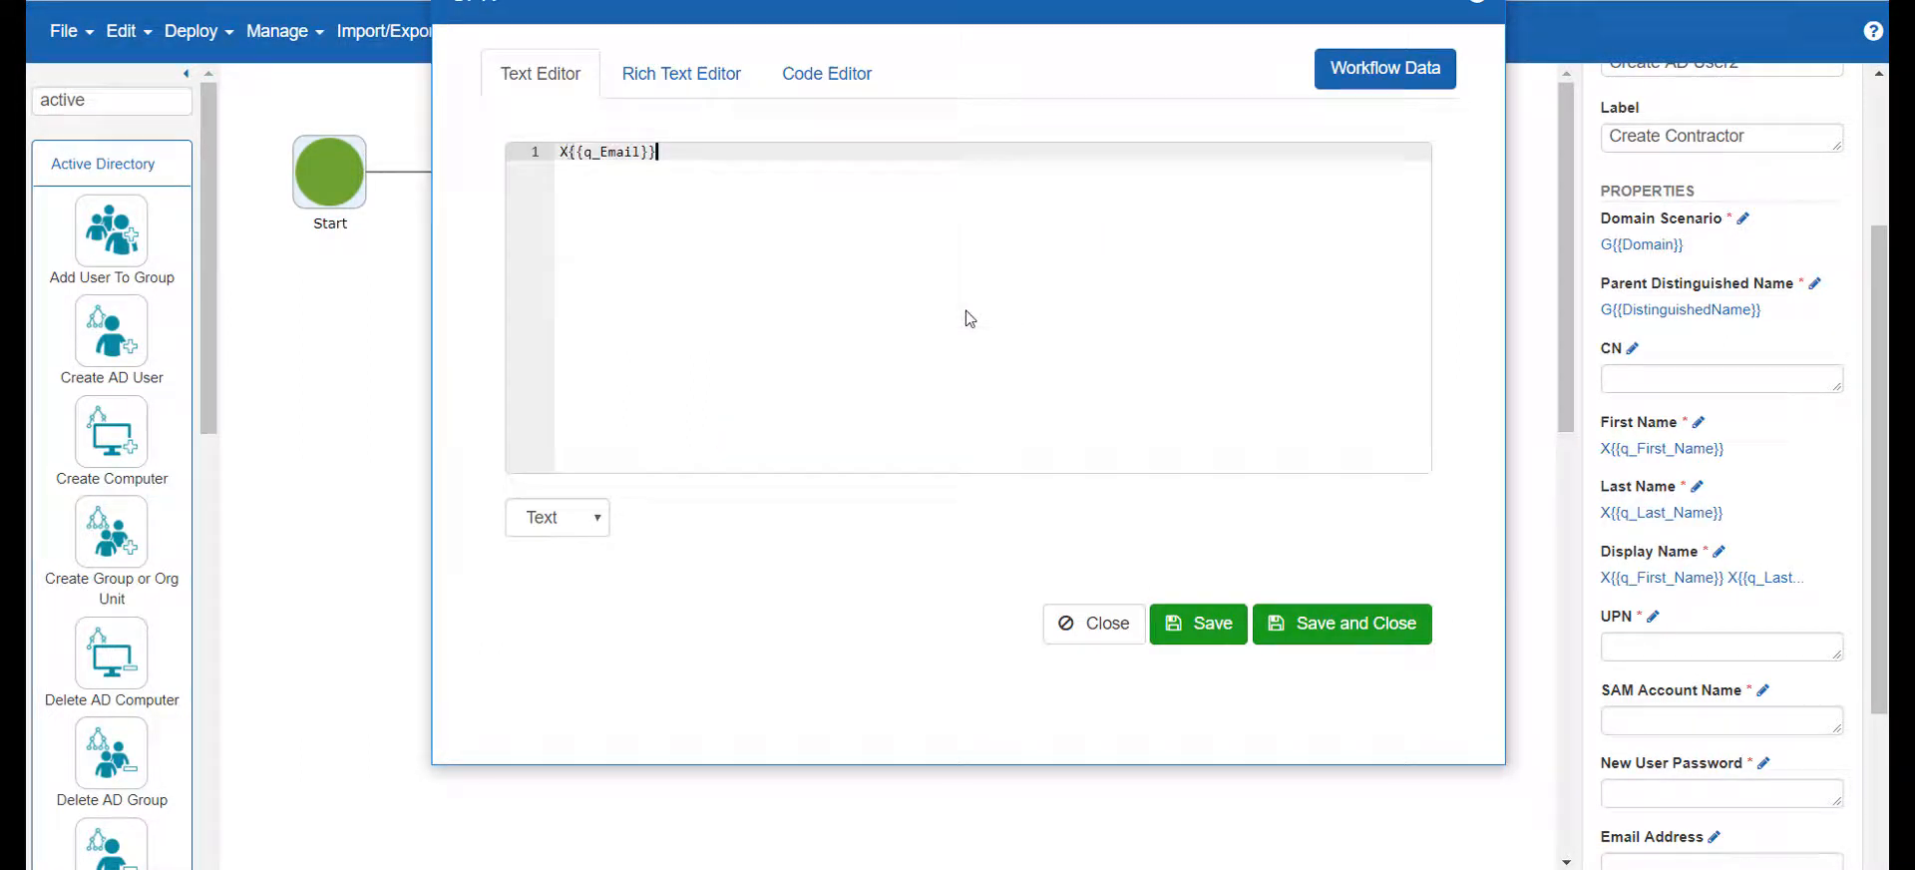
pyautogui.click(1348, 622)
# Set SAM Account Name to the q_First_Name and q_Last_Name variables joined by a period, and save it
pyautogui.scroll(-3, 1406, 619)
pyautogui.click(1761, 684)
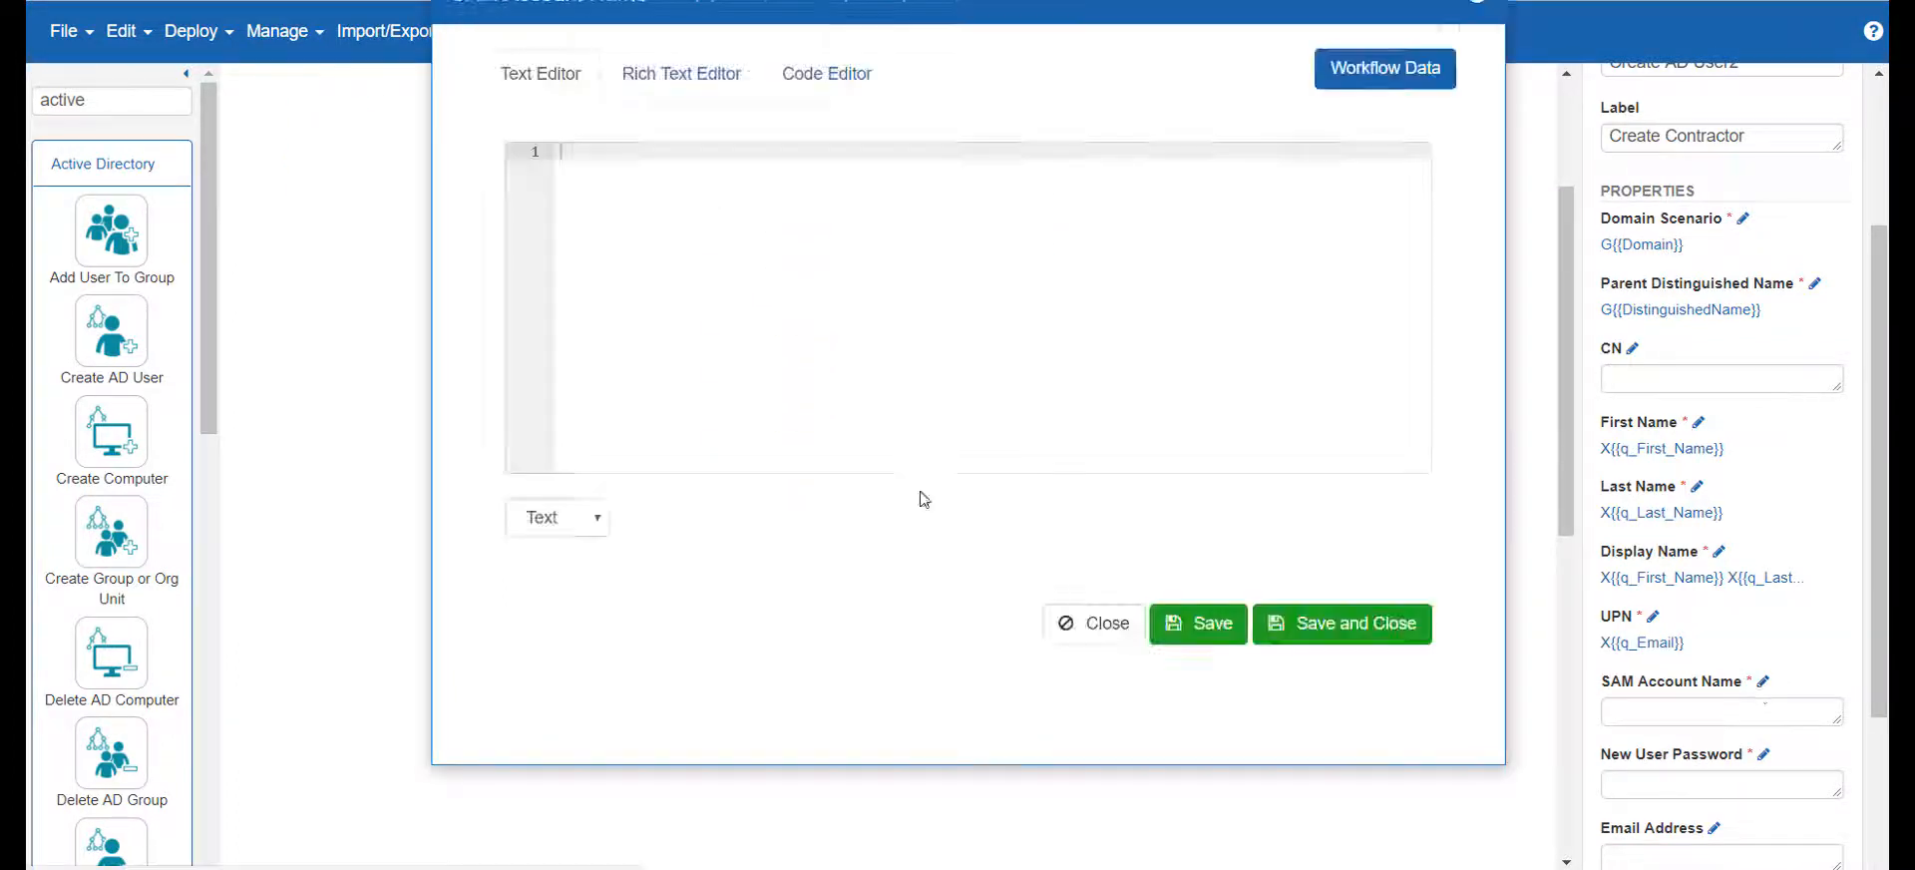
pyautogui.write('X{{q_F')
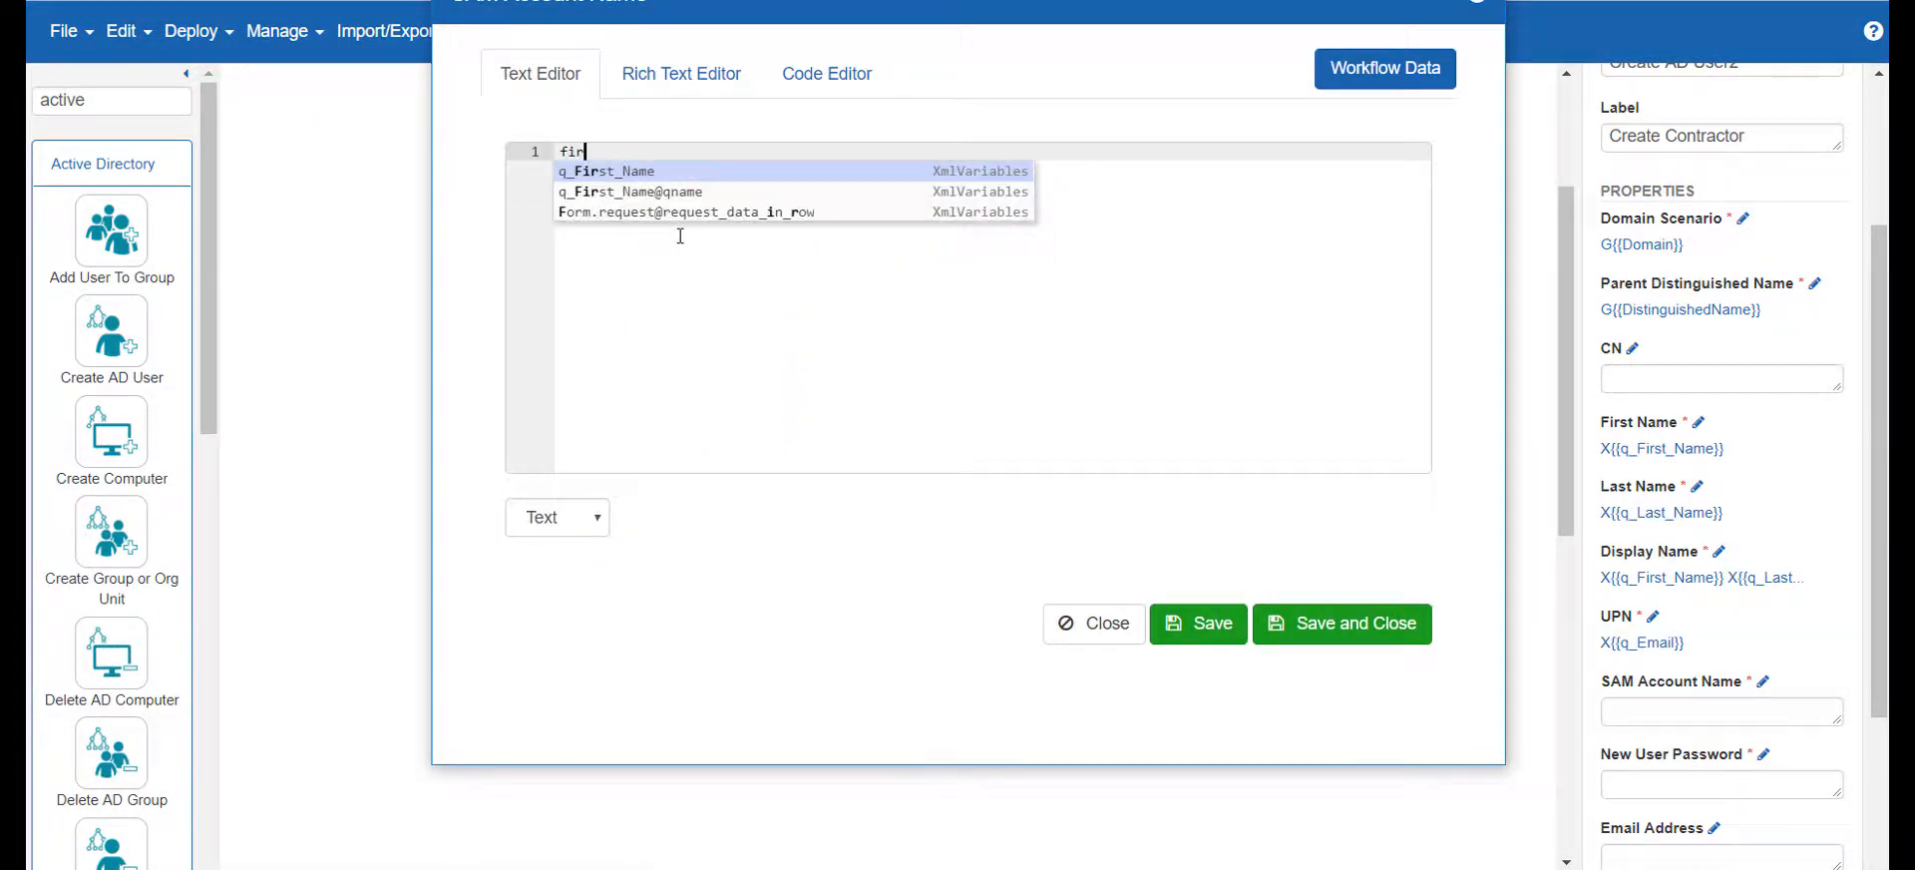
pyautogui.press('Return')
pyautogui.write('.last')
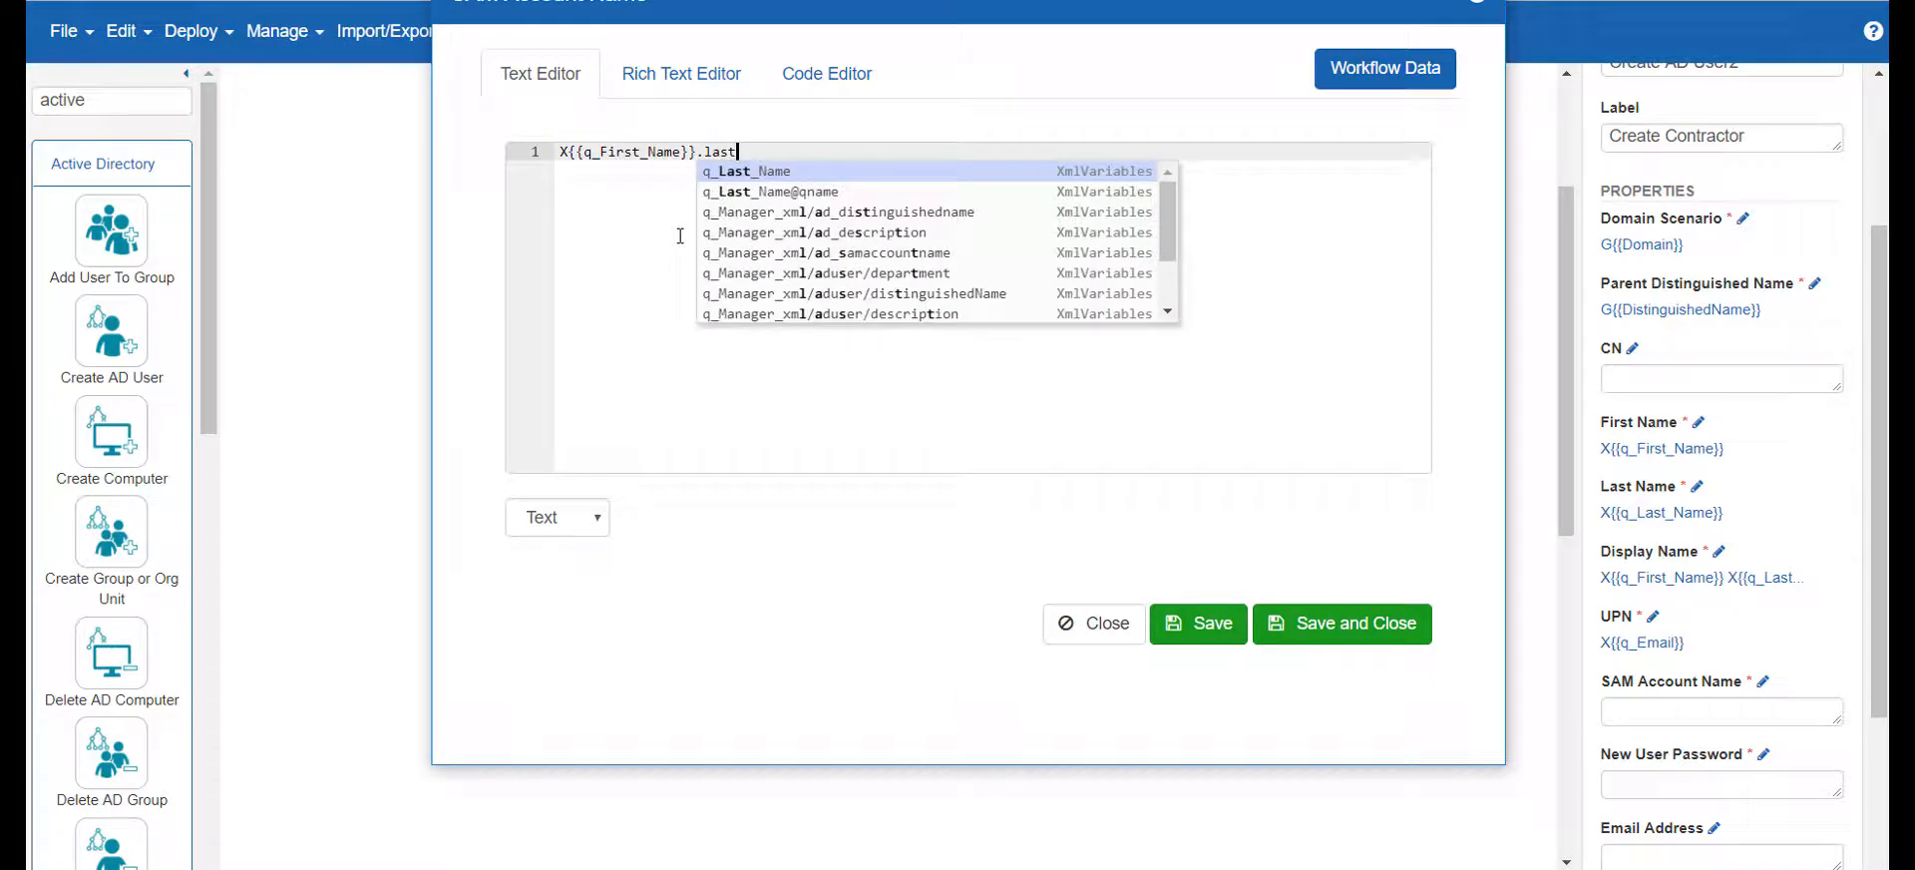
pyautogui.press('Return')
pyautogui.click(1326, 624)
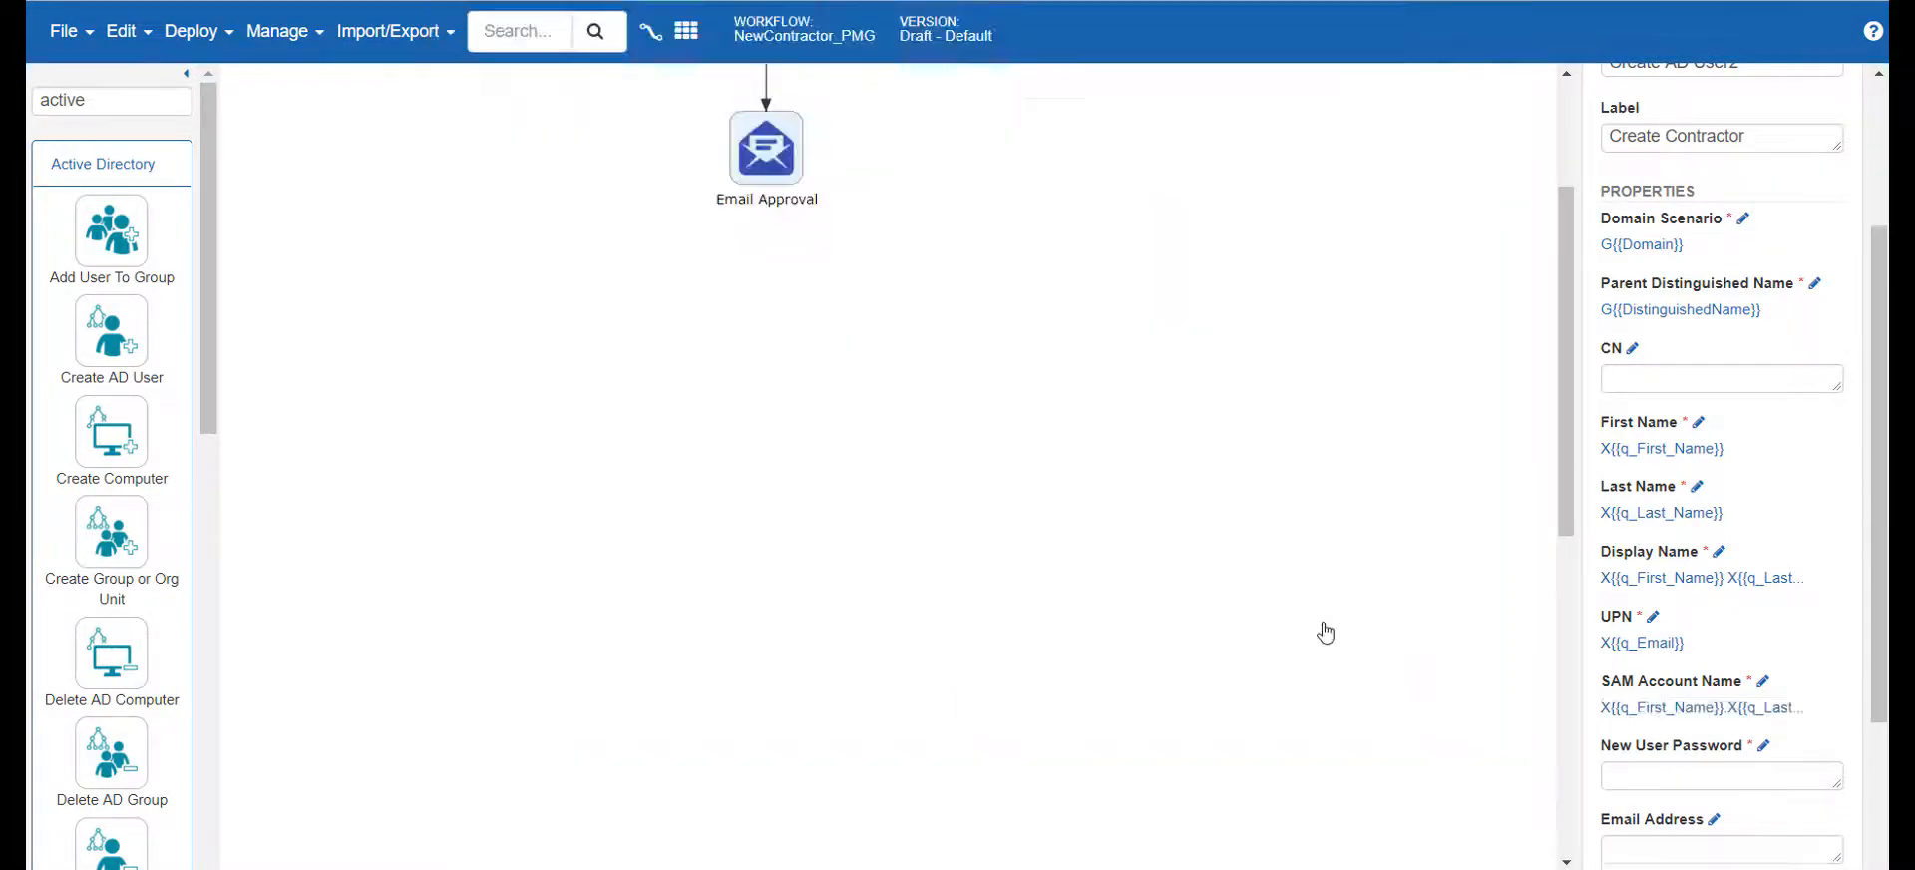
# Enter the initial account password in New User Password for the Create Contractor activity
pyautogui.scroll(-3, 1656, 610)
pyautogui.click(1626, 524)
pyautogui.write('pa')
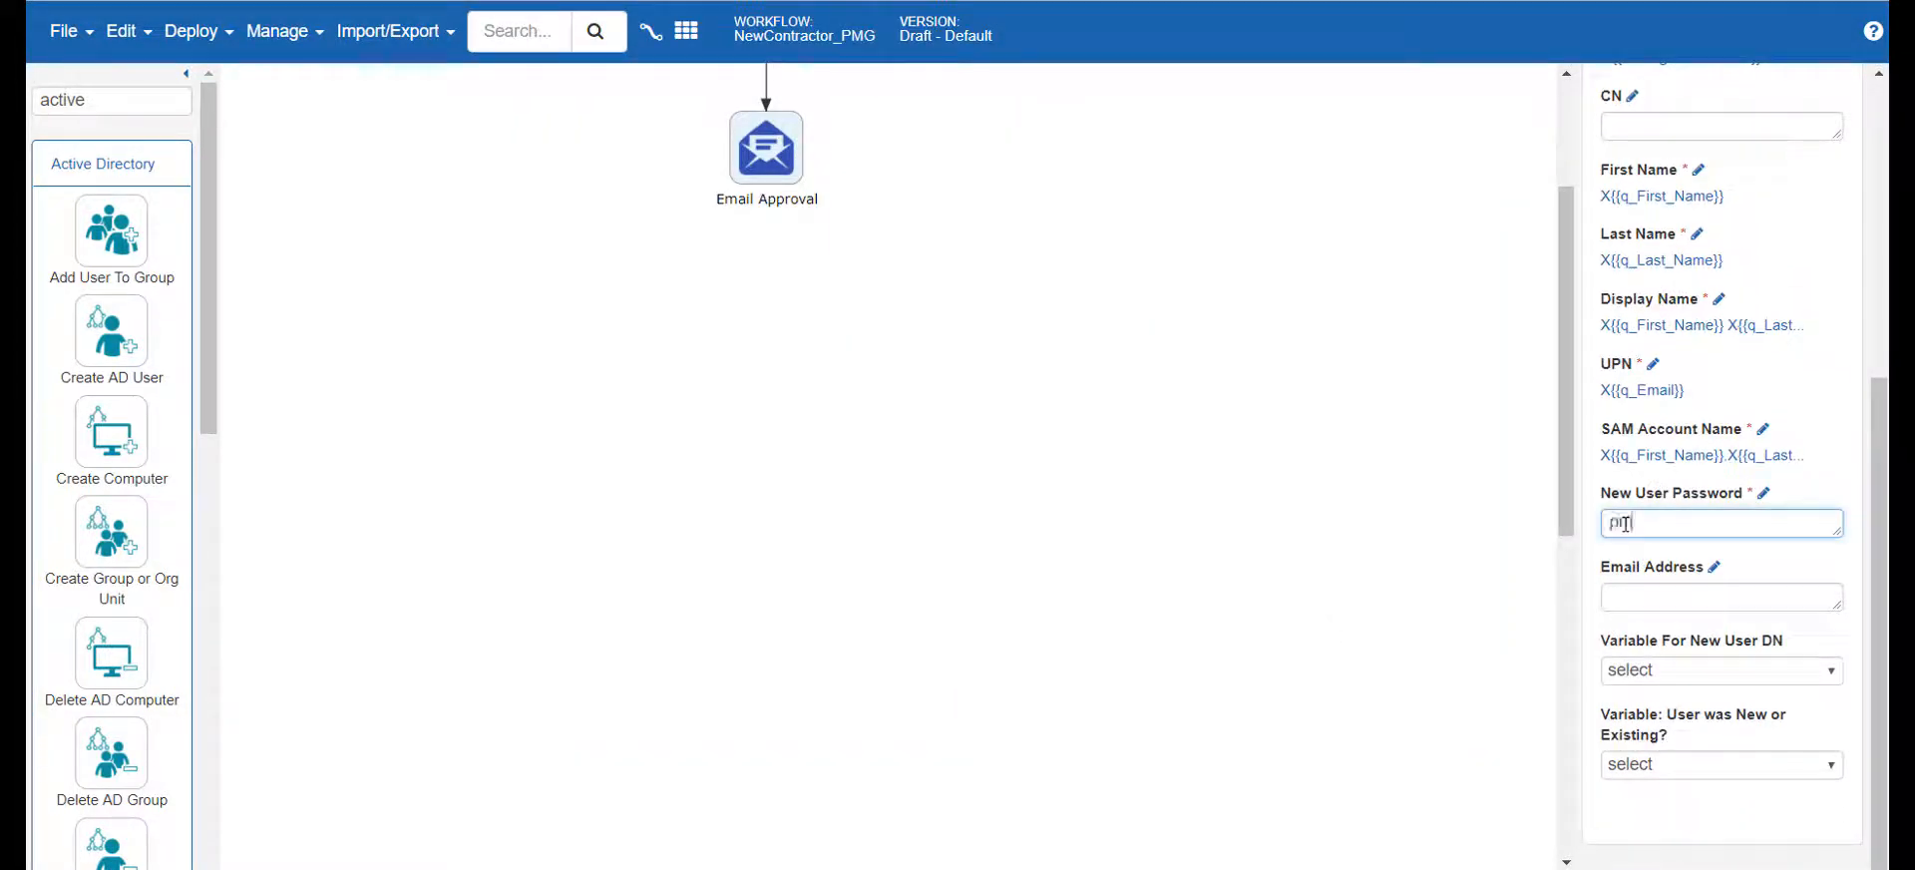
pyautogui.scroll(3, 1397, 470)
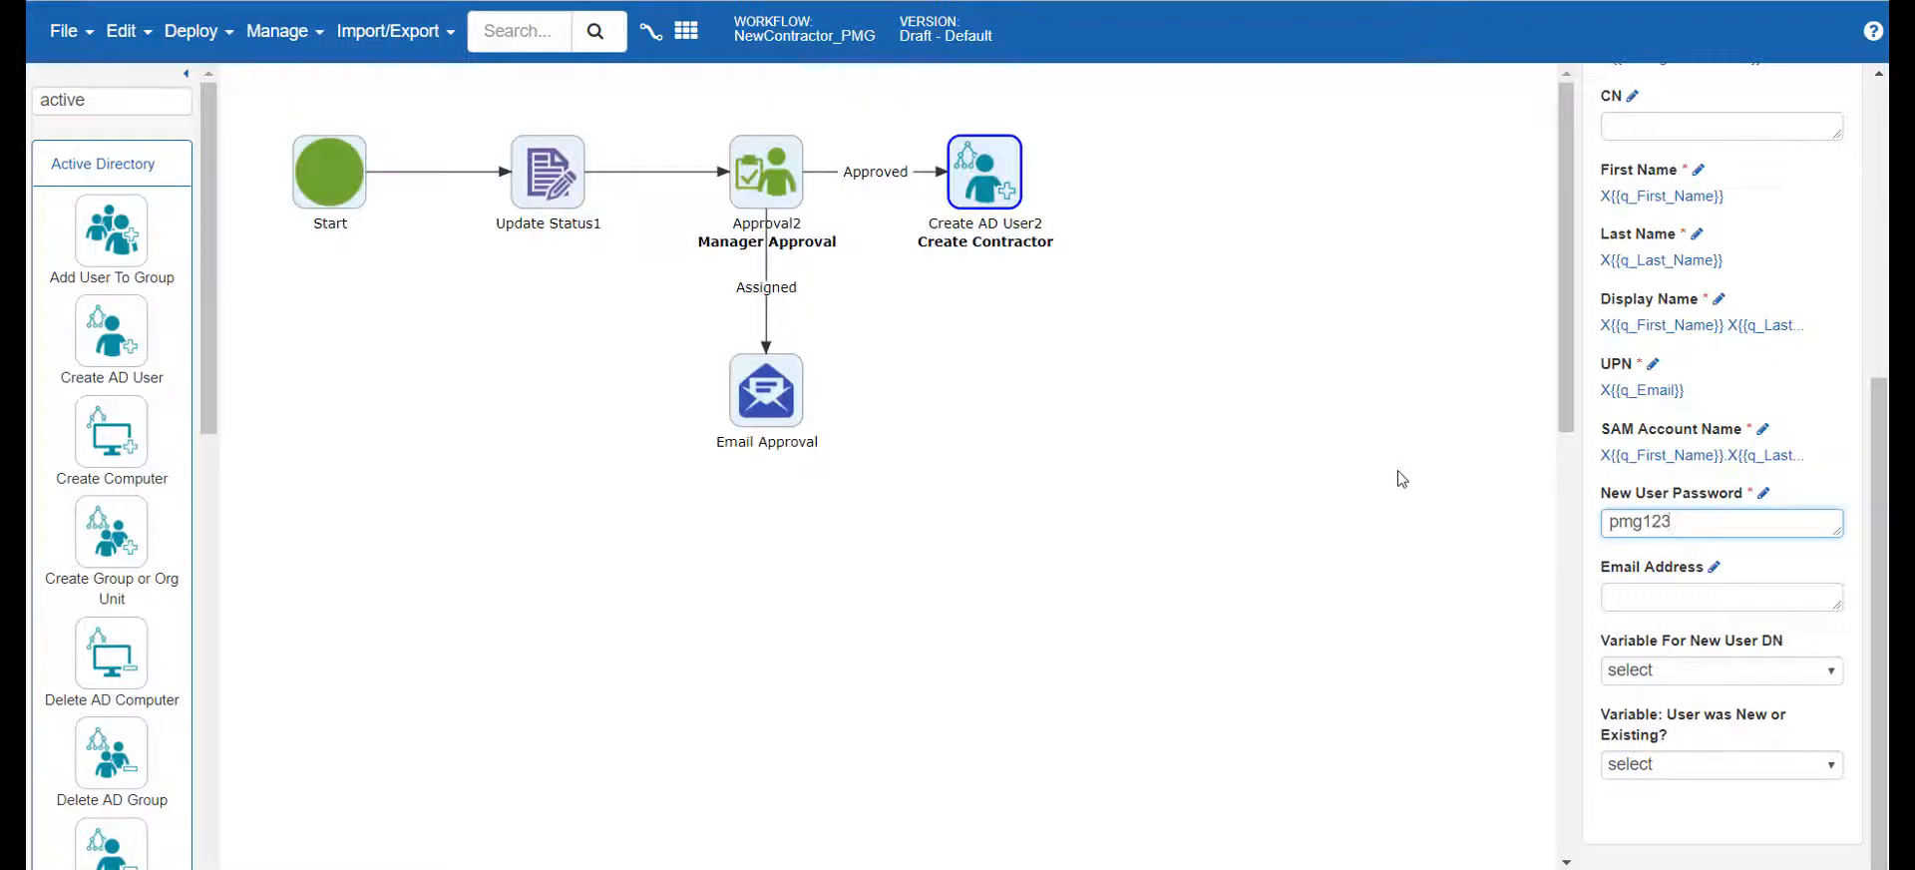
pyautogui.click(1264, 360)
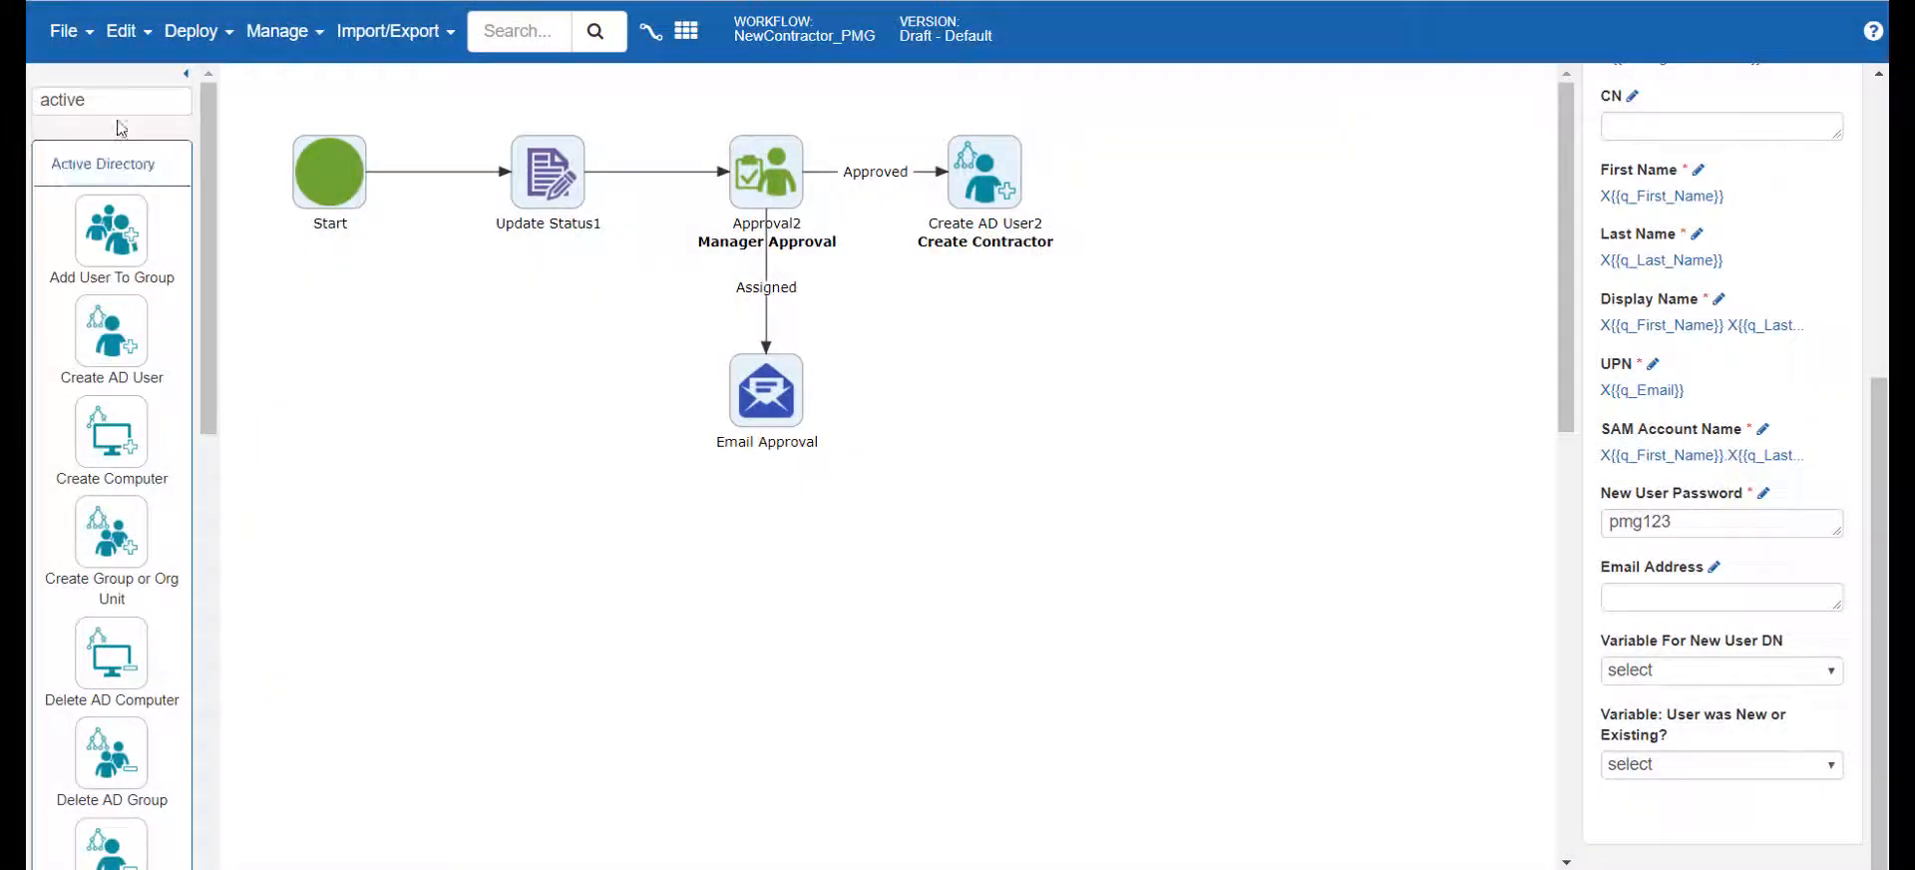
# Find the Finish Marker activity, place it after Create Contractor and connect the two with the Success condition
pyautogui.click(105, 106)
pyautogui.doubleClick(57, 85)
pyautogui.write('finish')
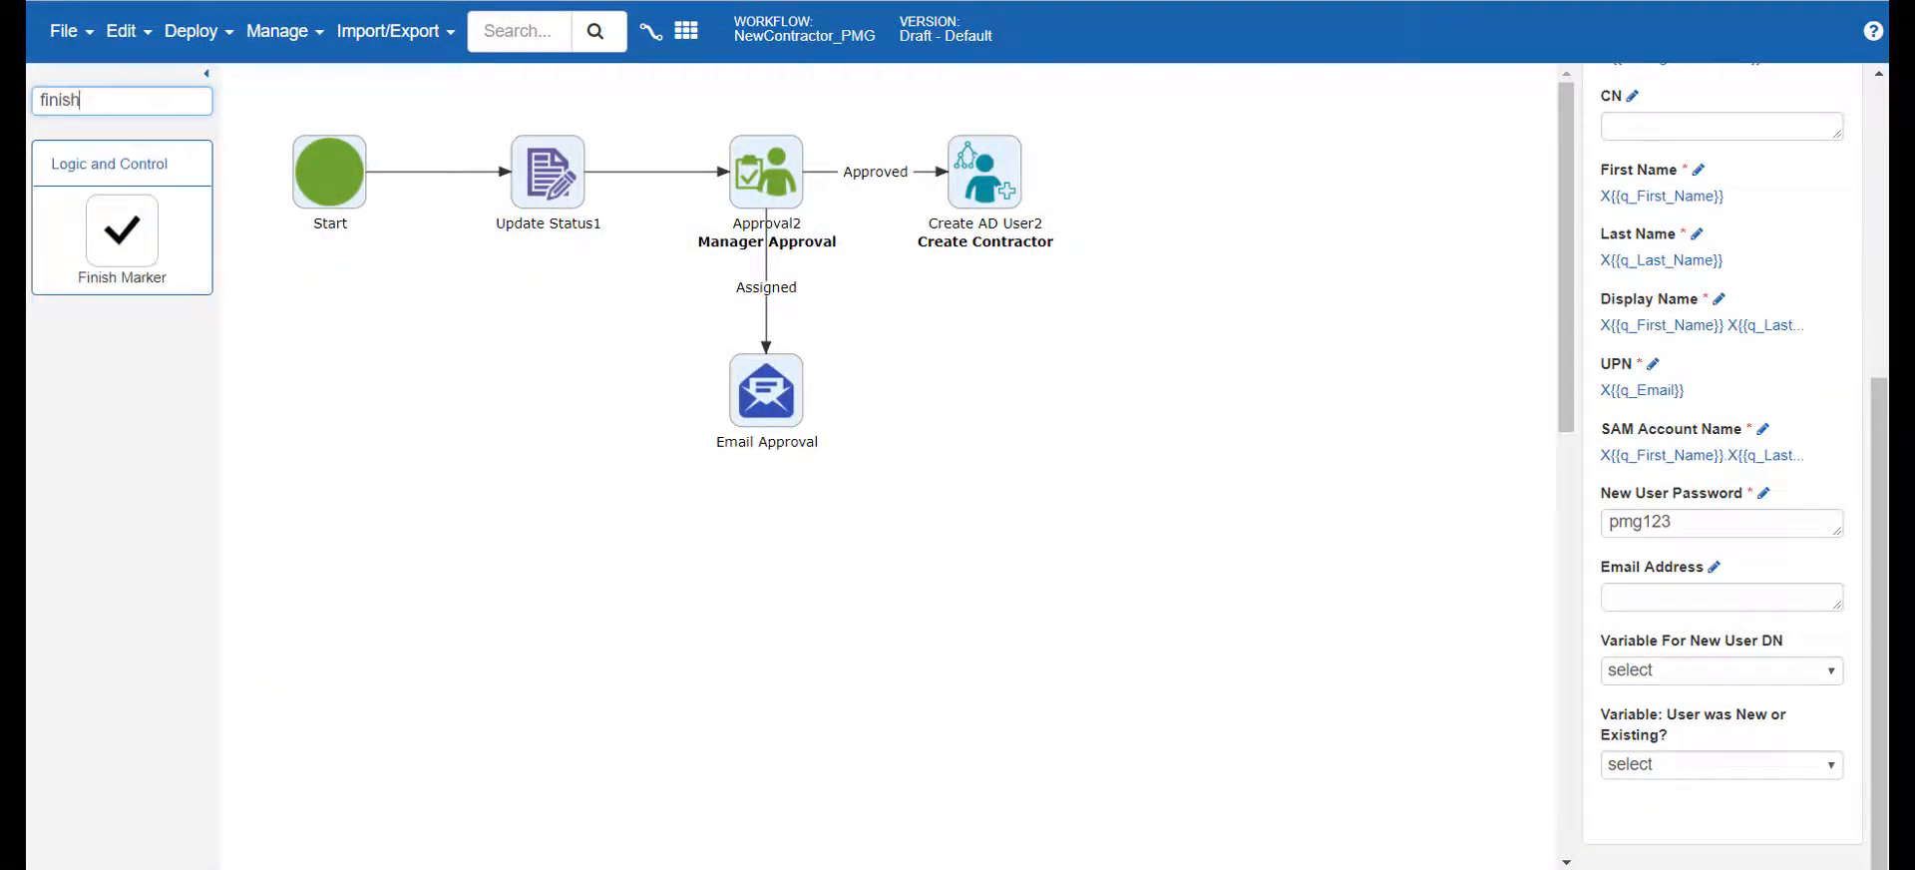
pyautogui.moveTo(115, 234)
pyautogui.mouseDown()
pyautogui.moveTo(396, 259)
pyautogui.moveTo(1061, 225)
pyautogui.moveTo(1070, 173)
pyautogui.mouseUp()
pyautogui.moveTo(851, 172); pyautogui.dragTo(1052, 175)
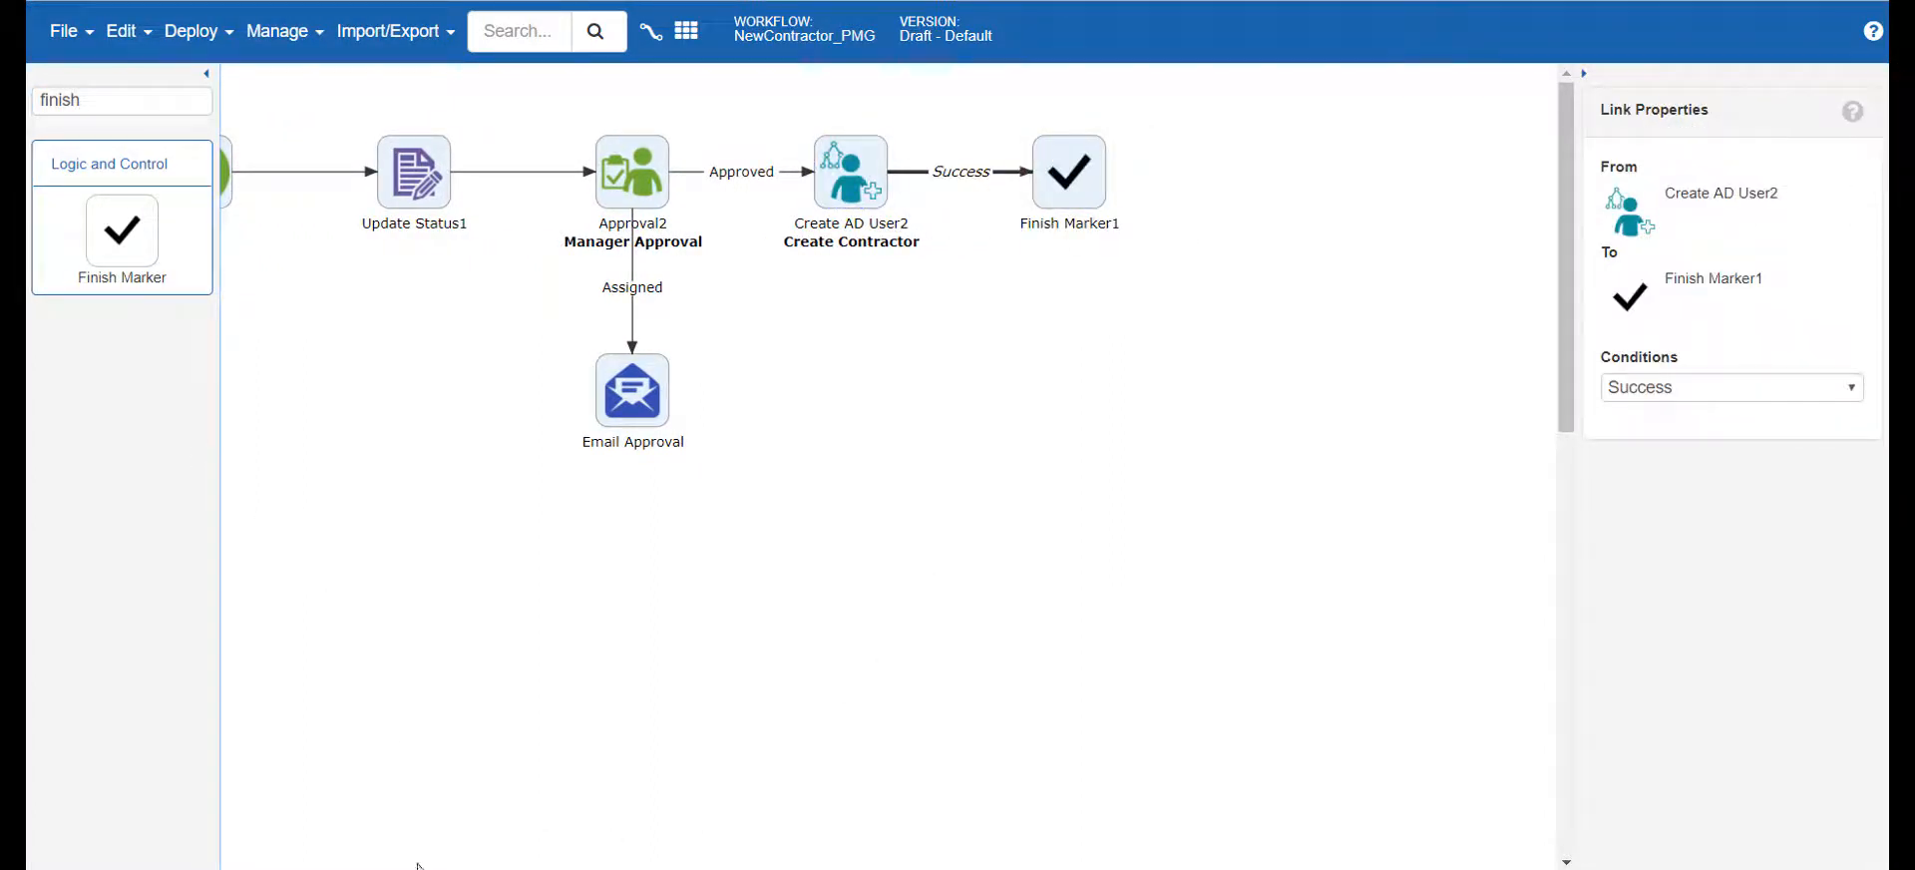
# Deploy the NewContractor_PMG workflow as a new version
pyautogui.click(198, 31)
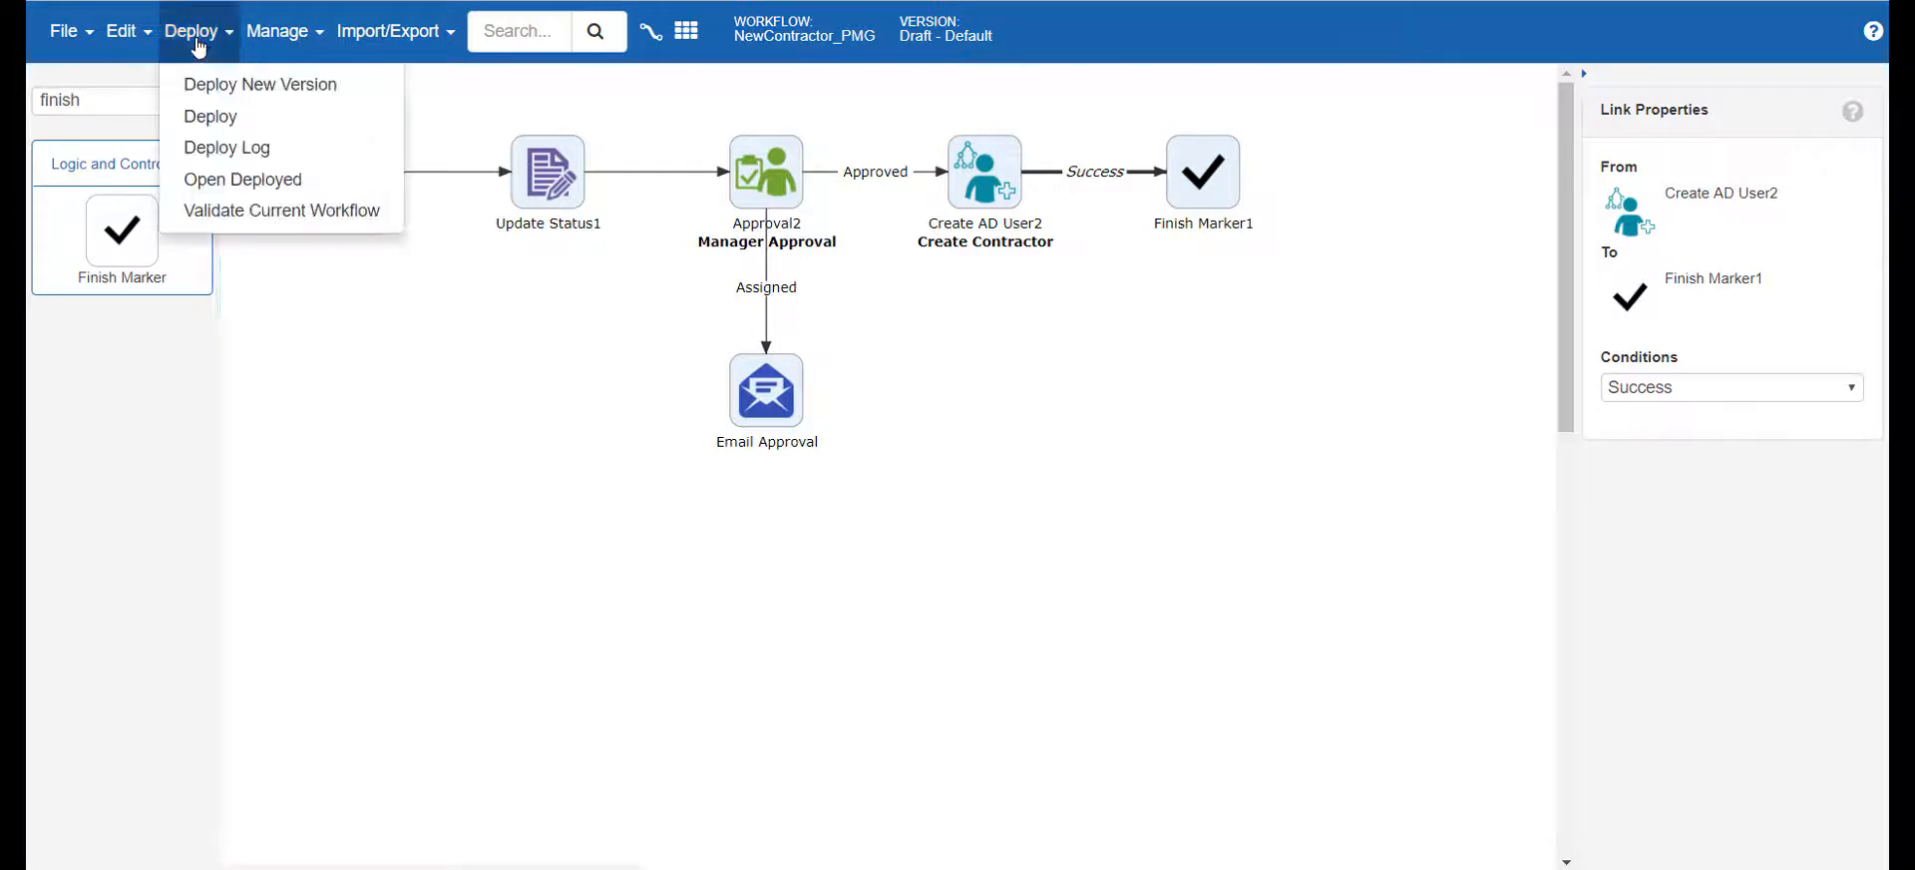
pyautogui.click(238, 85)
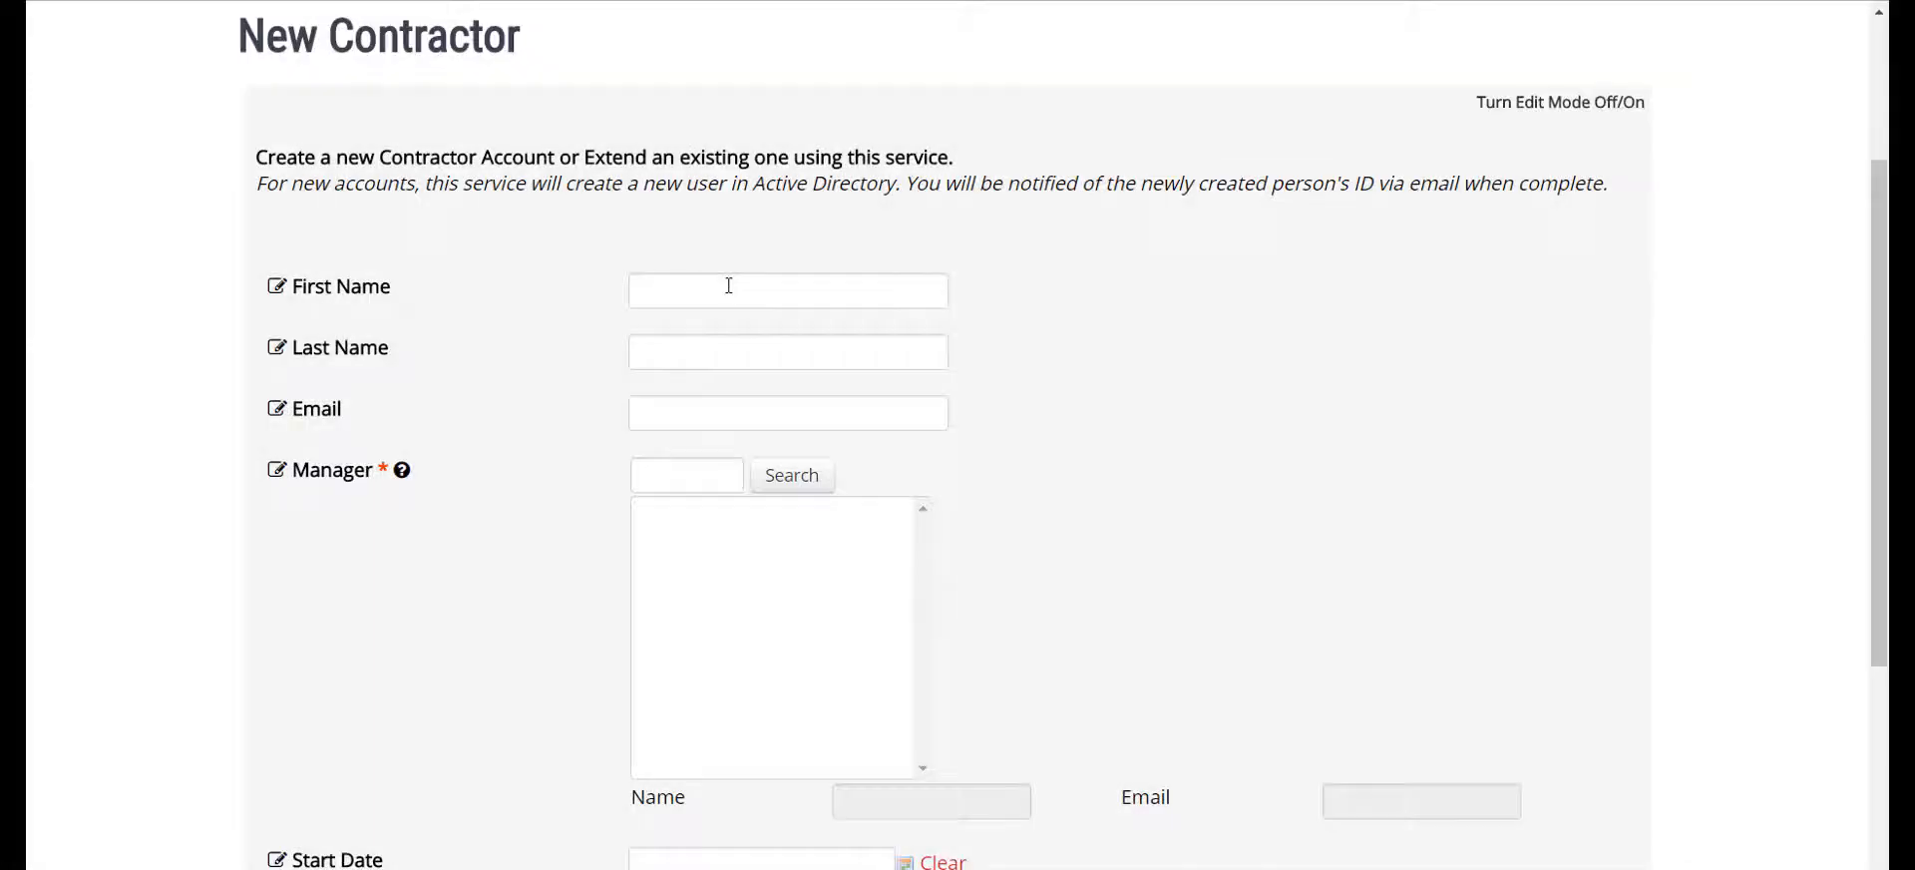
# Enter the contractor's first name, last name and email address on the New Contractor form
pyautogui.click(729, 286)
pyautogui.write('Jon')
pyautogui.press('Tab')
pyautogui.write('Snow')
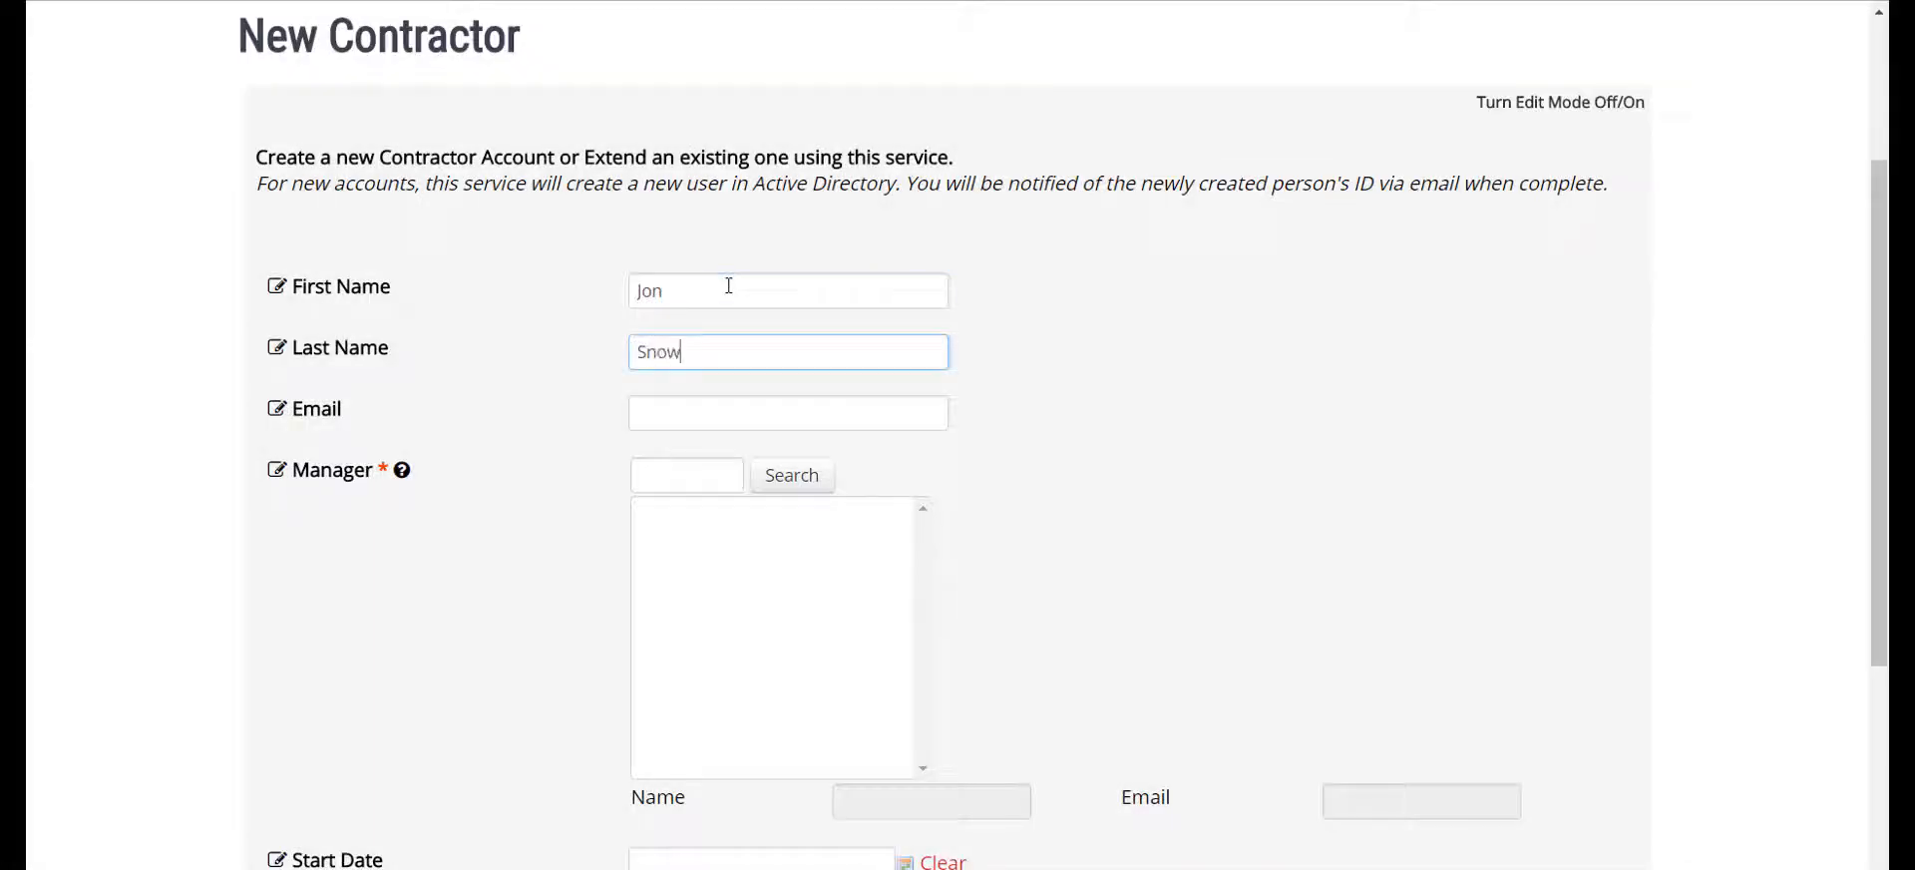
pyautogui.press('Tab')
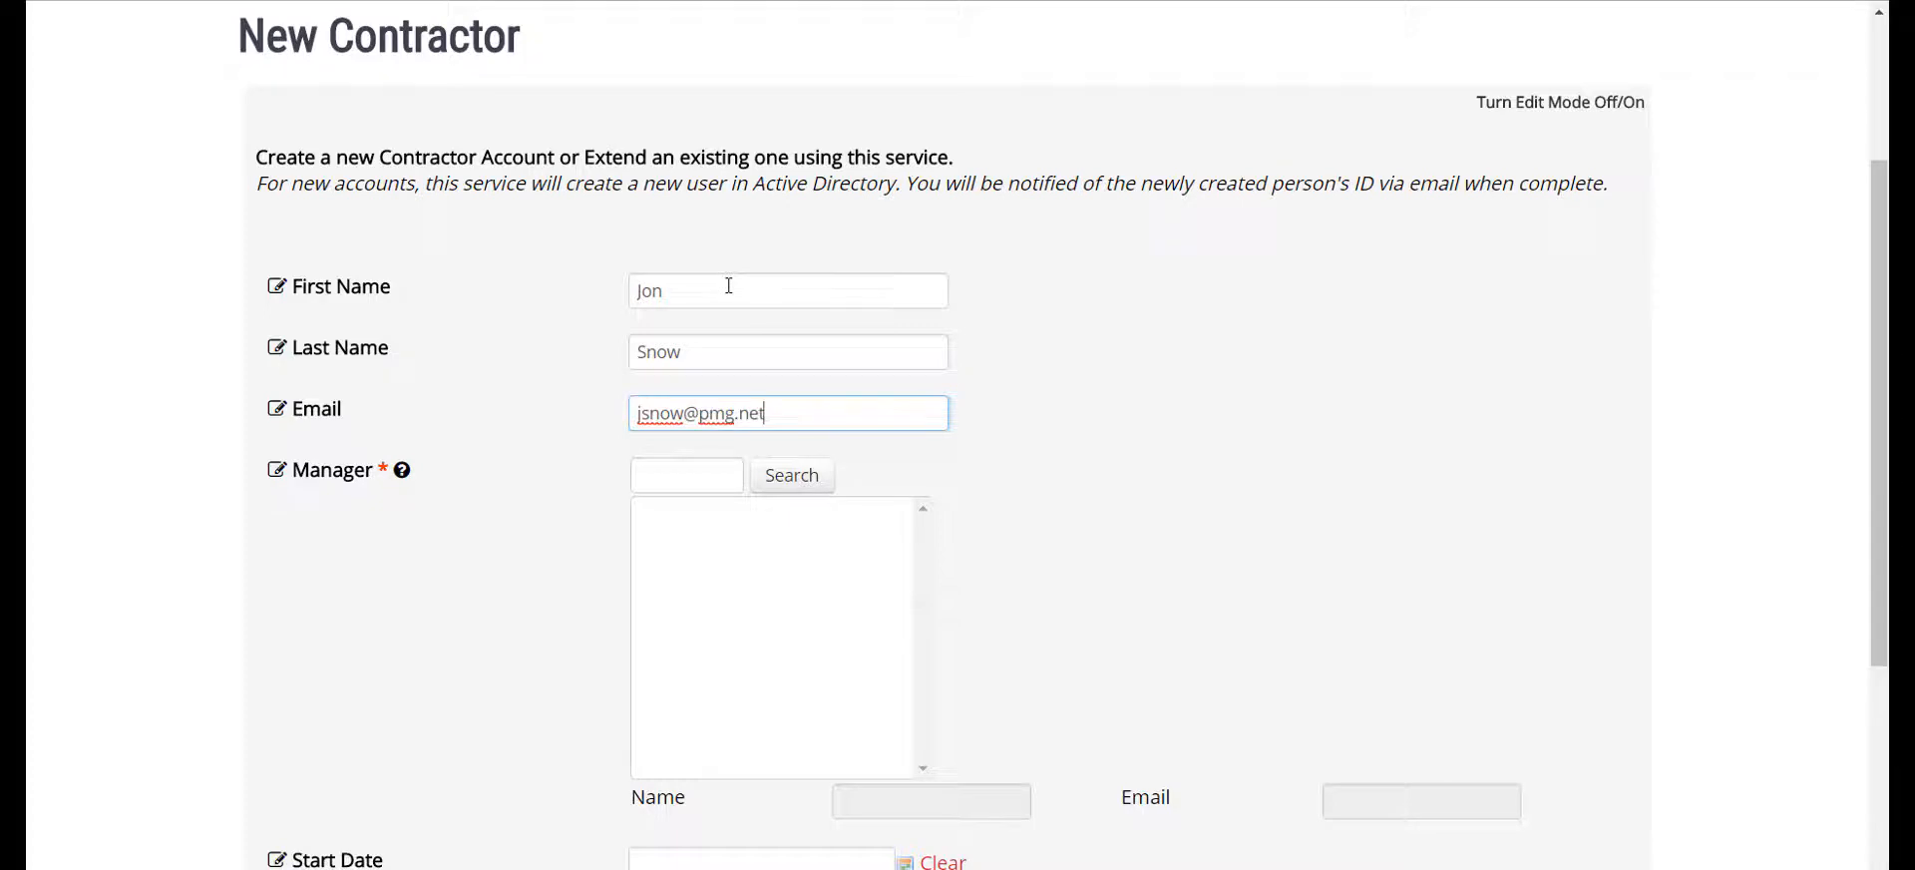
# Search the Manager field for pmg guide and select PMG Guide as the contractor's manager
pyautogui.press('Tab')
pyautogui.write('pmg guide')
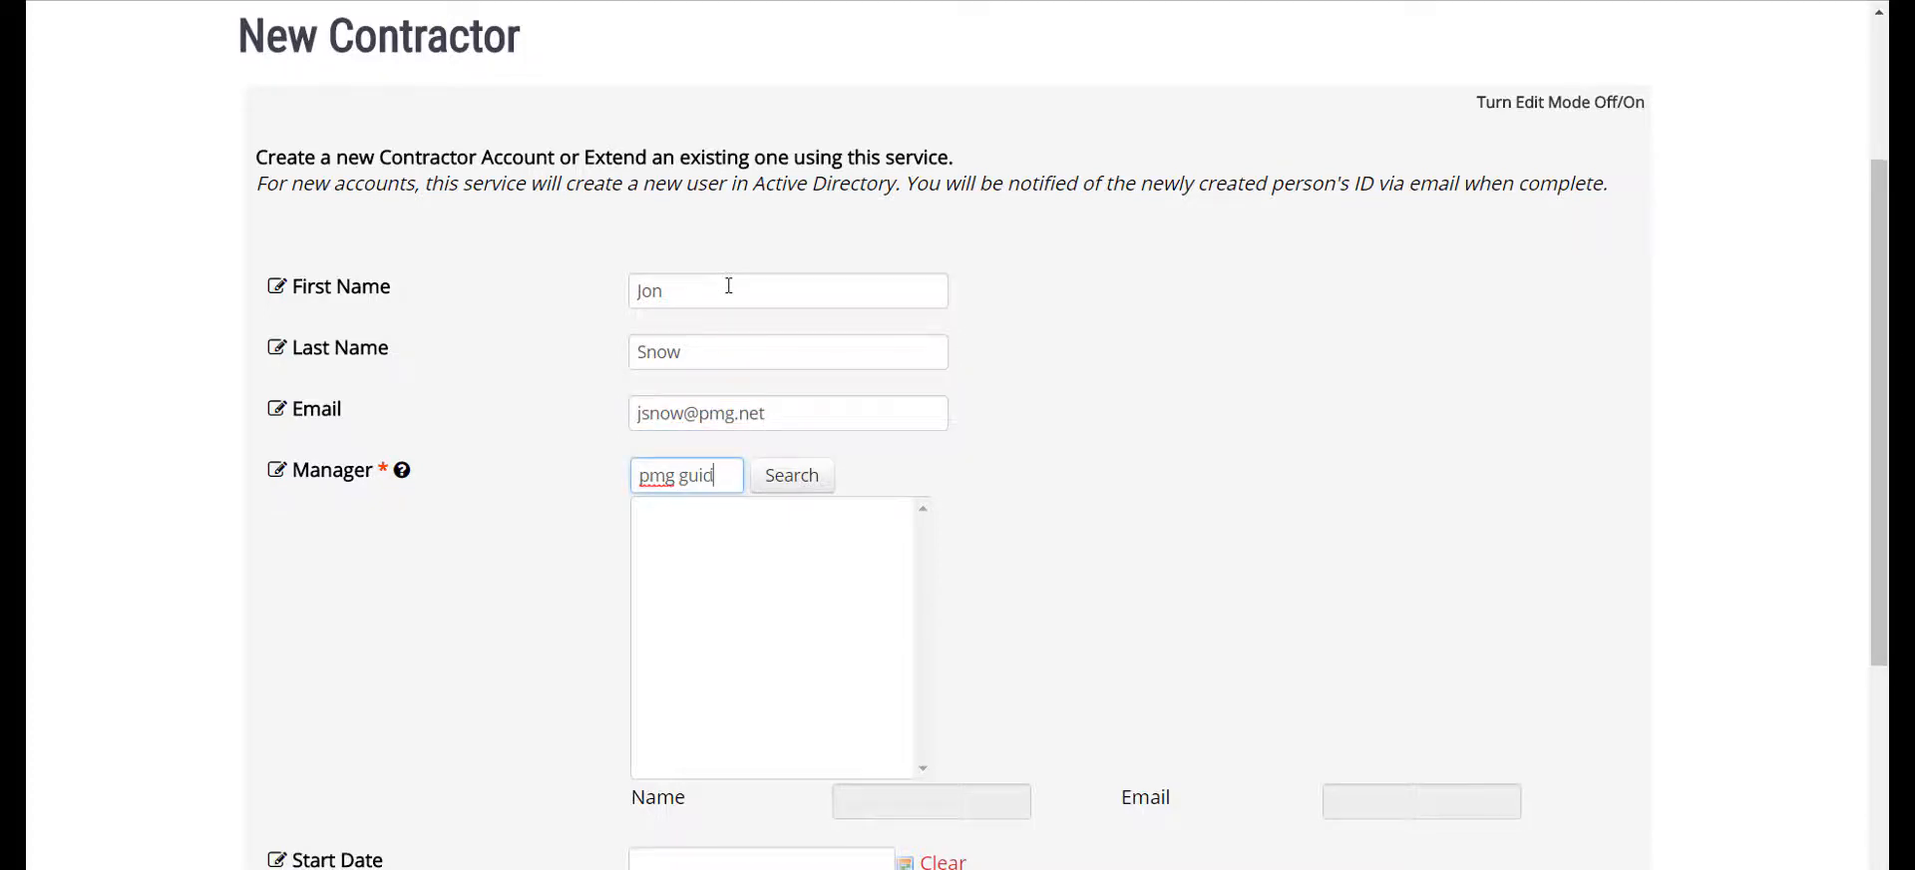
pyautogui.press('Return')
pyautogui.click(716, 530)
# Set the contractor's Start Date to 08/11/2017 and End Date to 11/24/2017
pyautogui.scroll(-4, 846, 548)
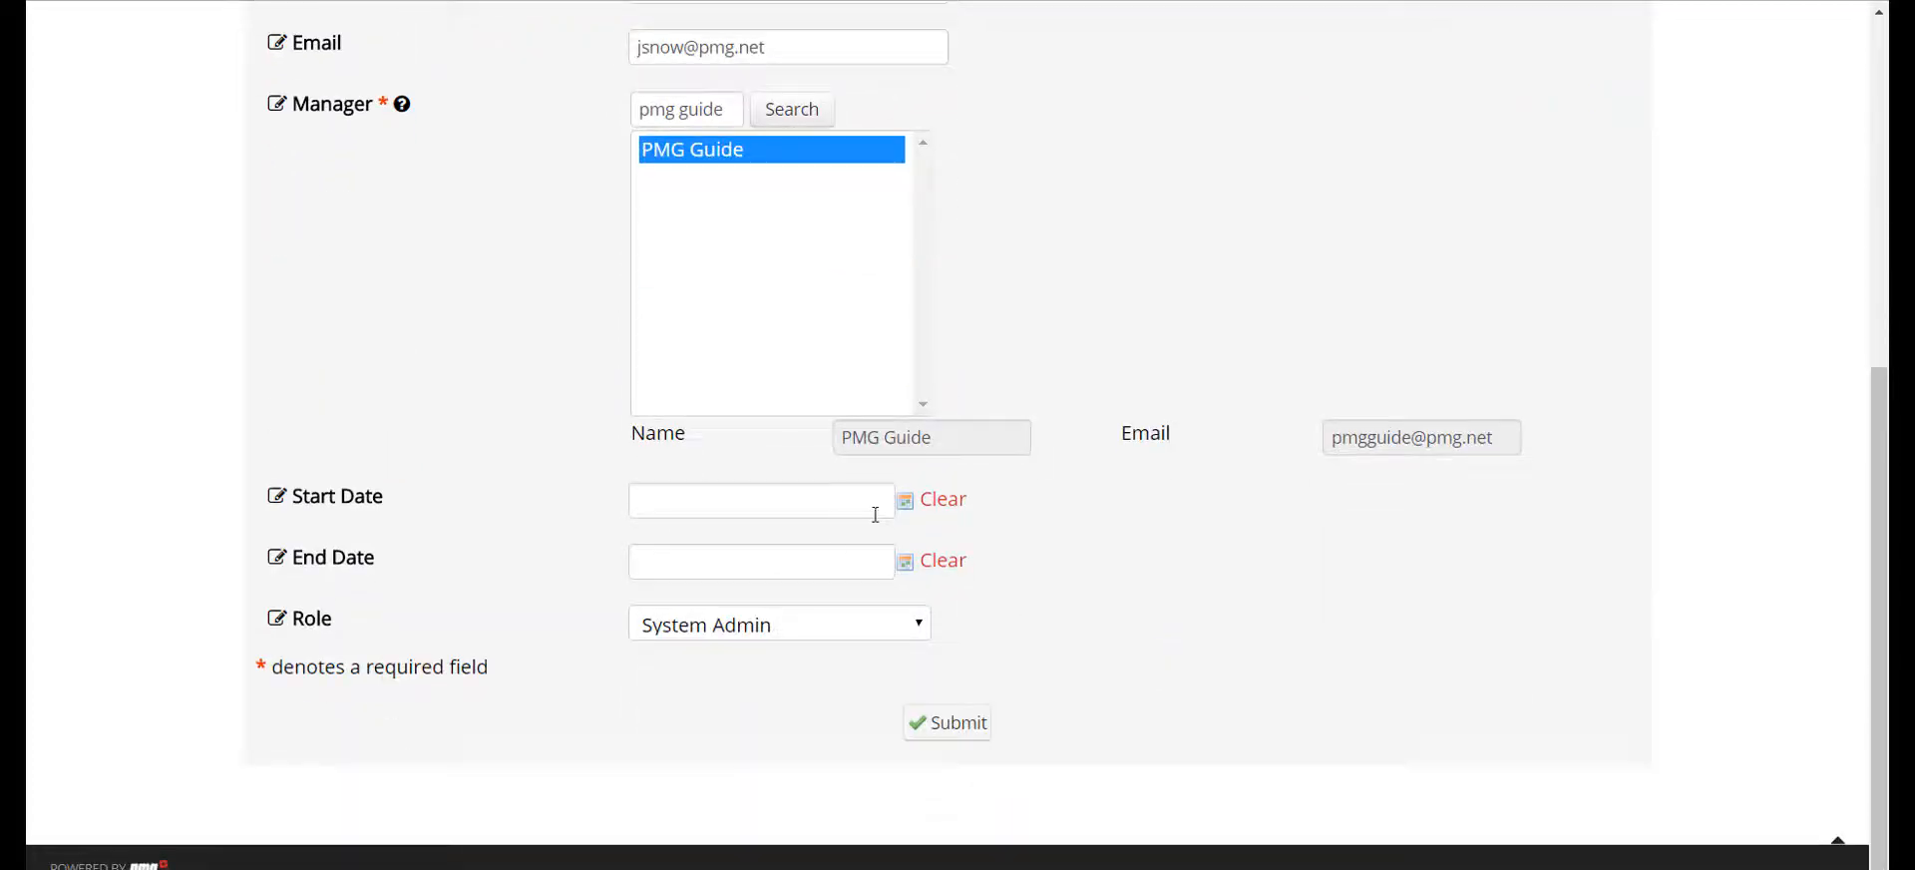
pyautogui.click(903, 503)
pyautogui.click(1110, 490)
pyautogui.click(903, 564)
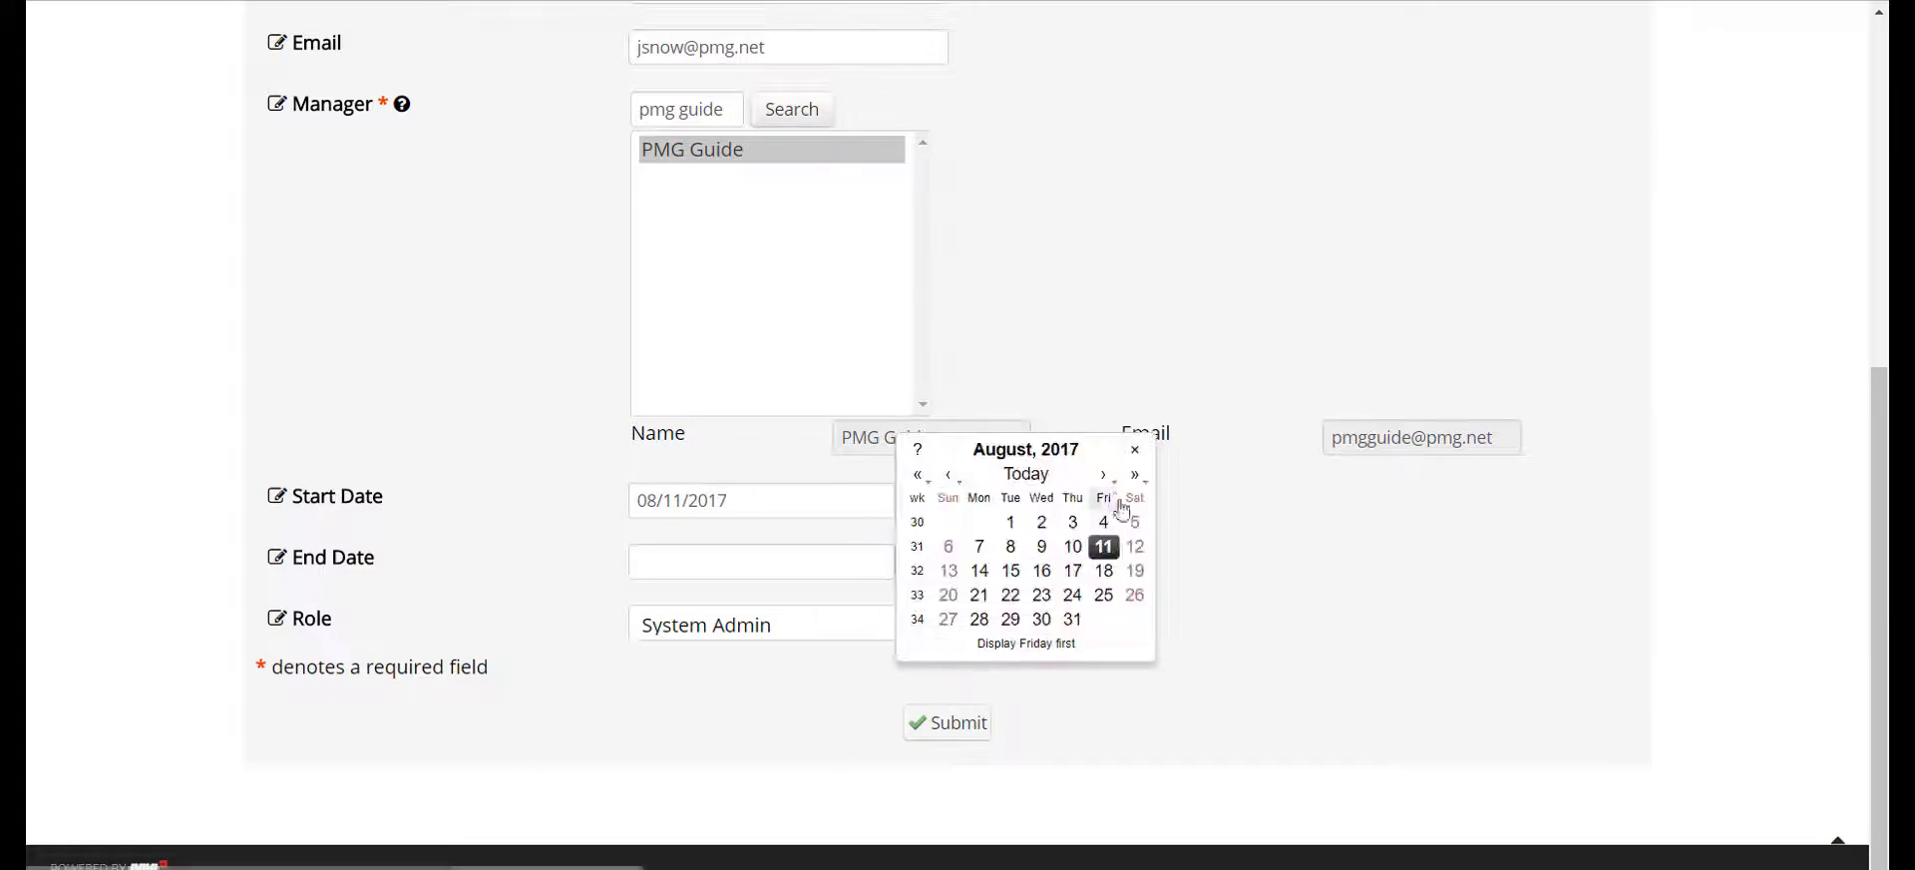
pyautogui.click(1102, 474)
pyautogui.click(1102, 474)
pyautogui.click(1102, 474)
pyautogui.click(1103, 594)
# Set the contractor's Role to Project Manager and submit the request
pyautogui.click(858, 624)
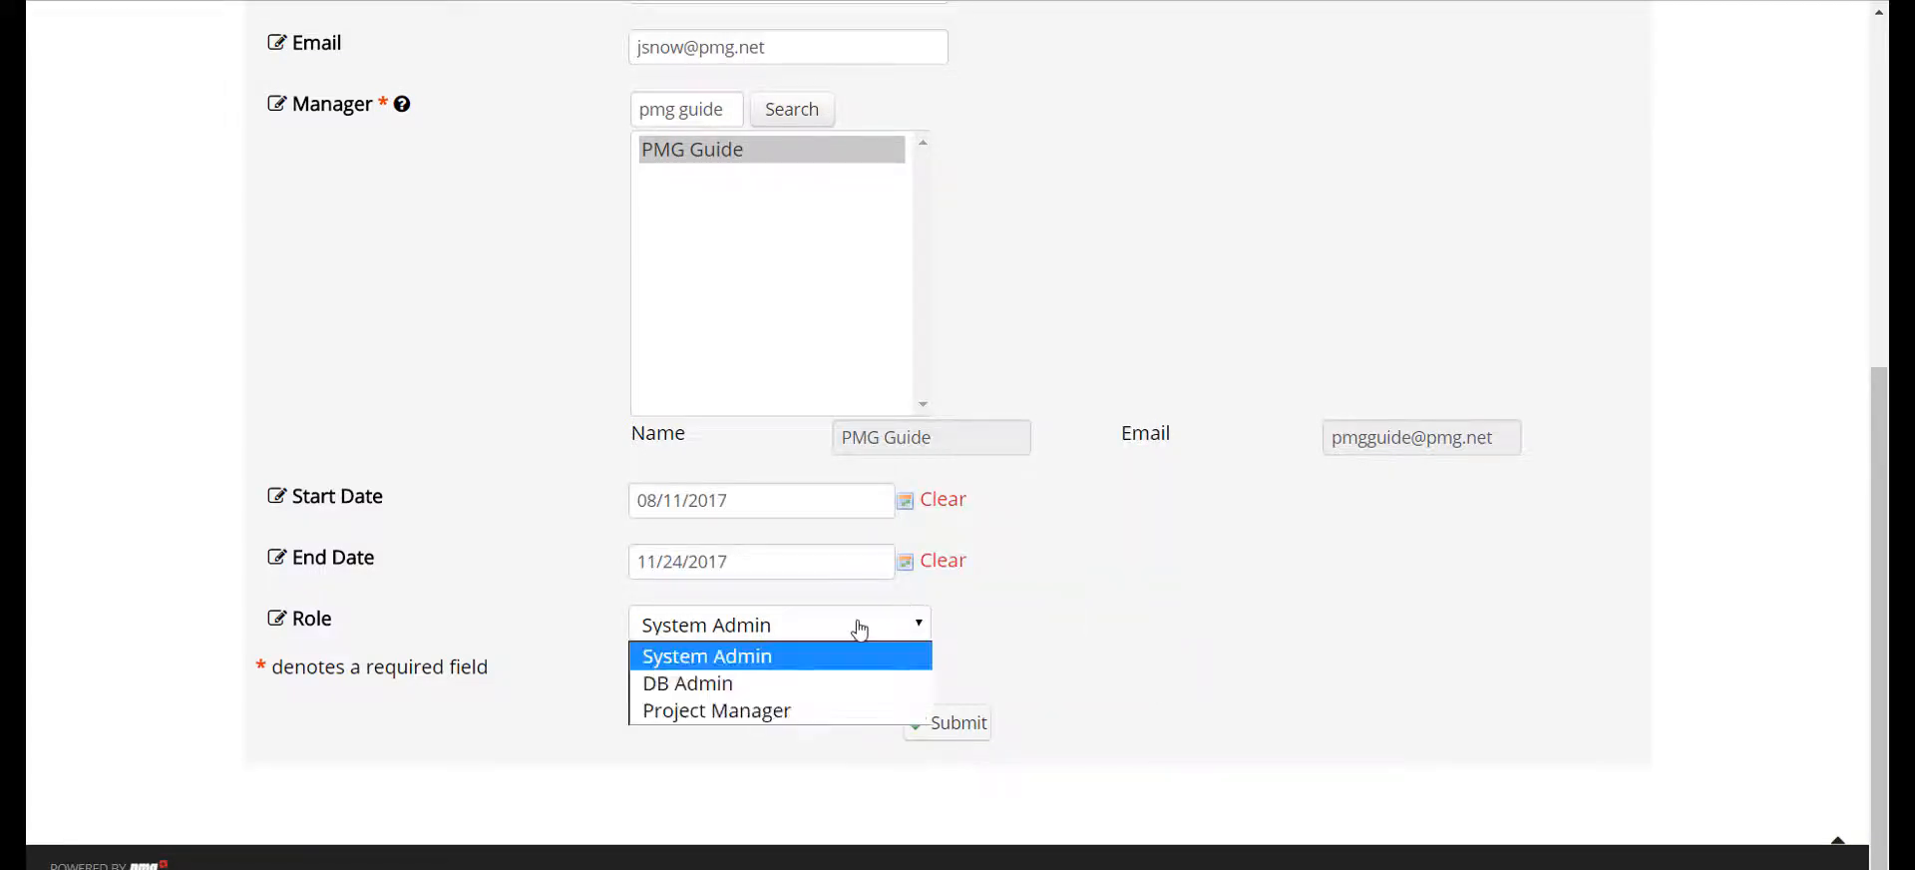
pyautogui.click(860, 707)
pyautogui.click(970, 735)
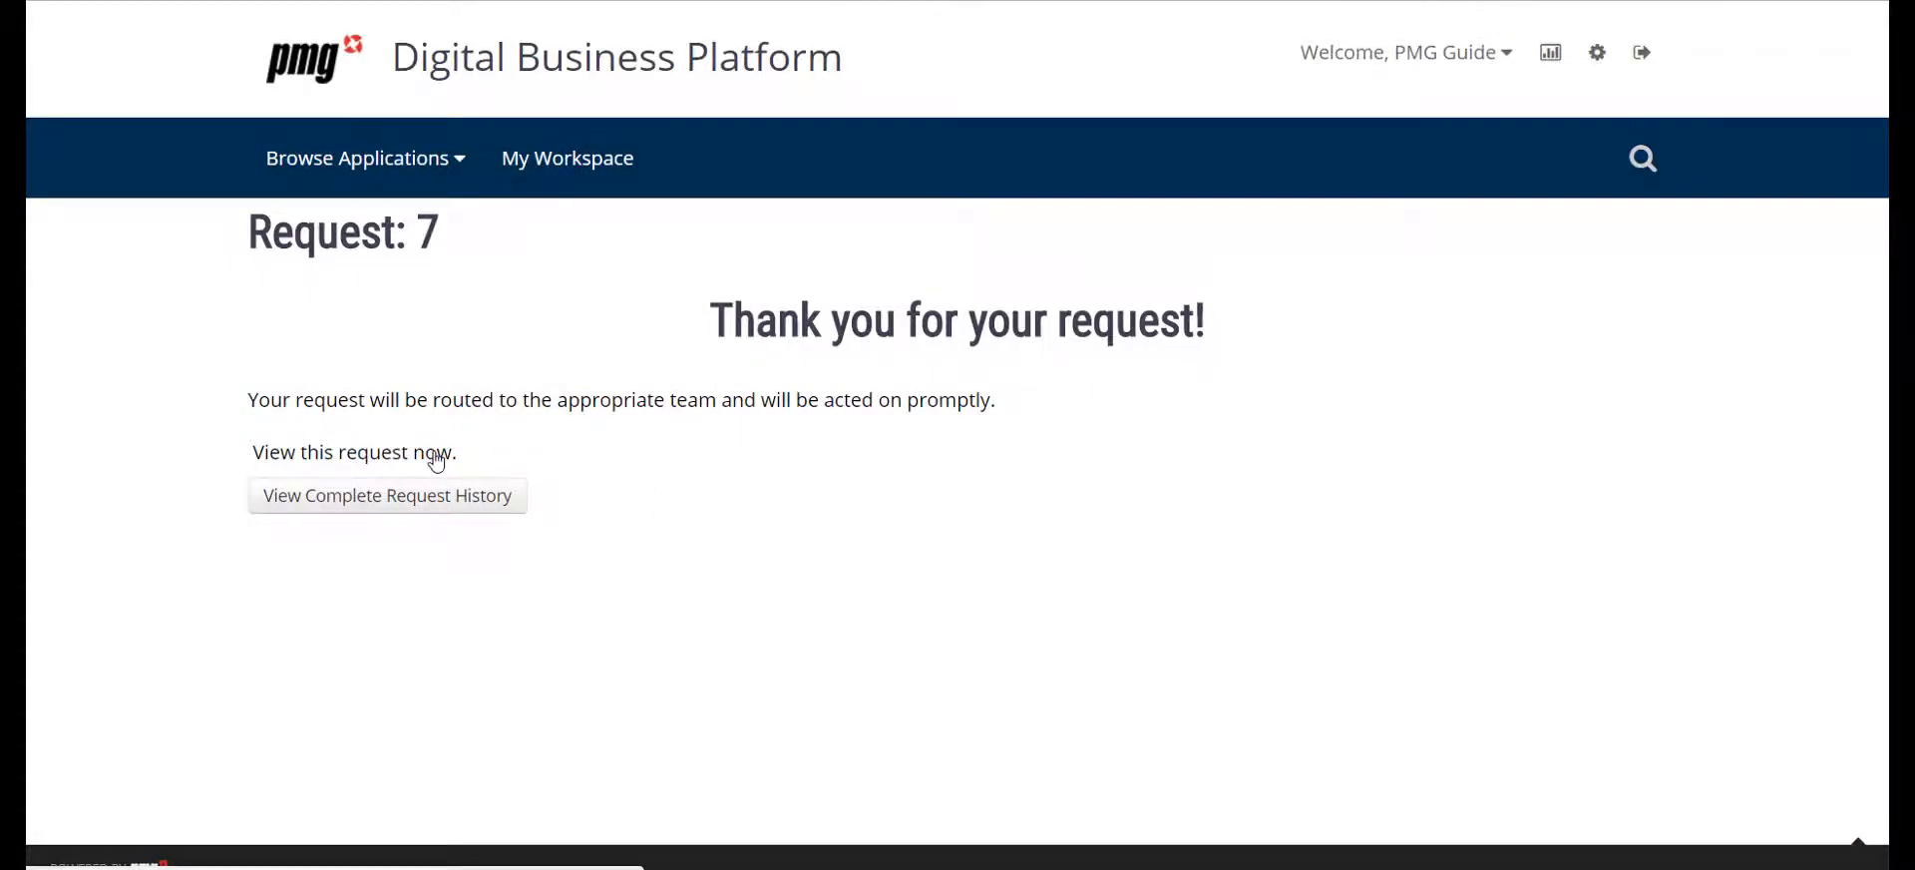
# View the submitted request and open its process details to check the workflow's progress at Manager Approval
pyautogui.click(436, 457)
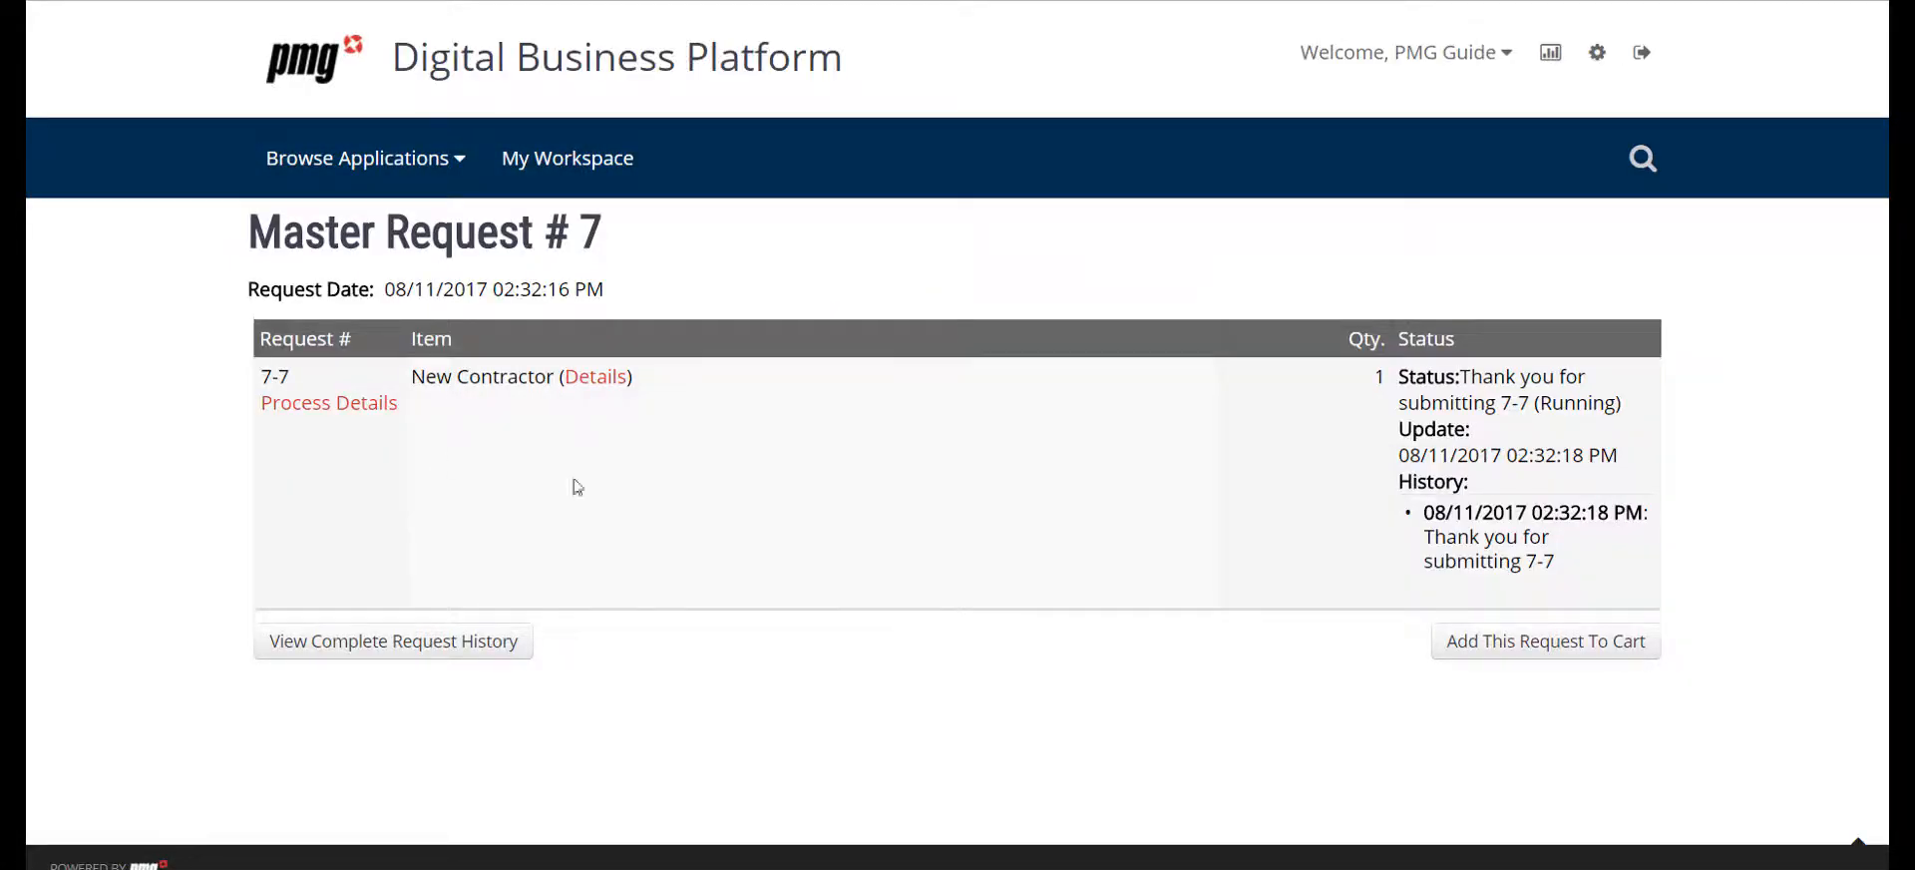
pyautogui.click(351, 404)
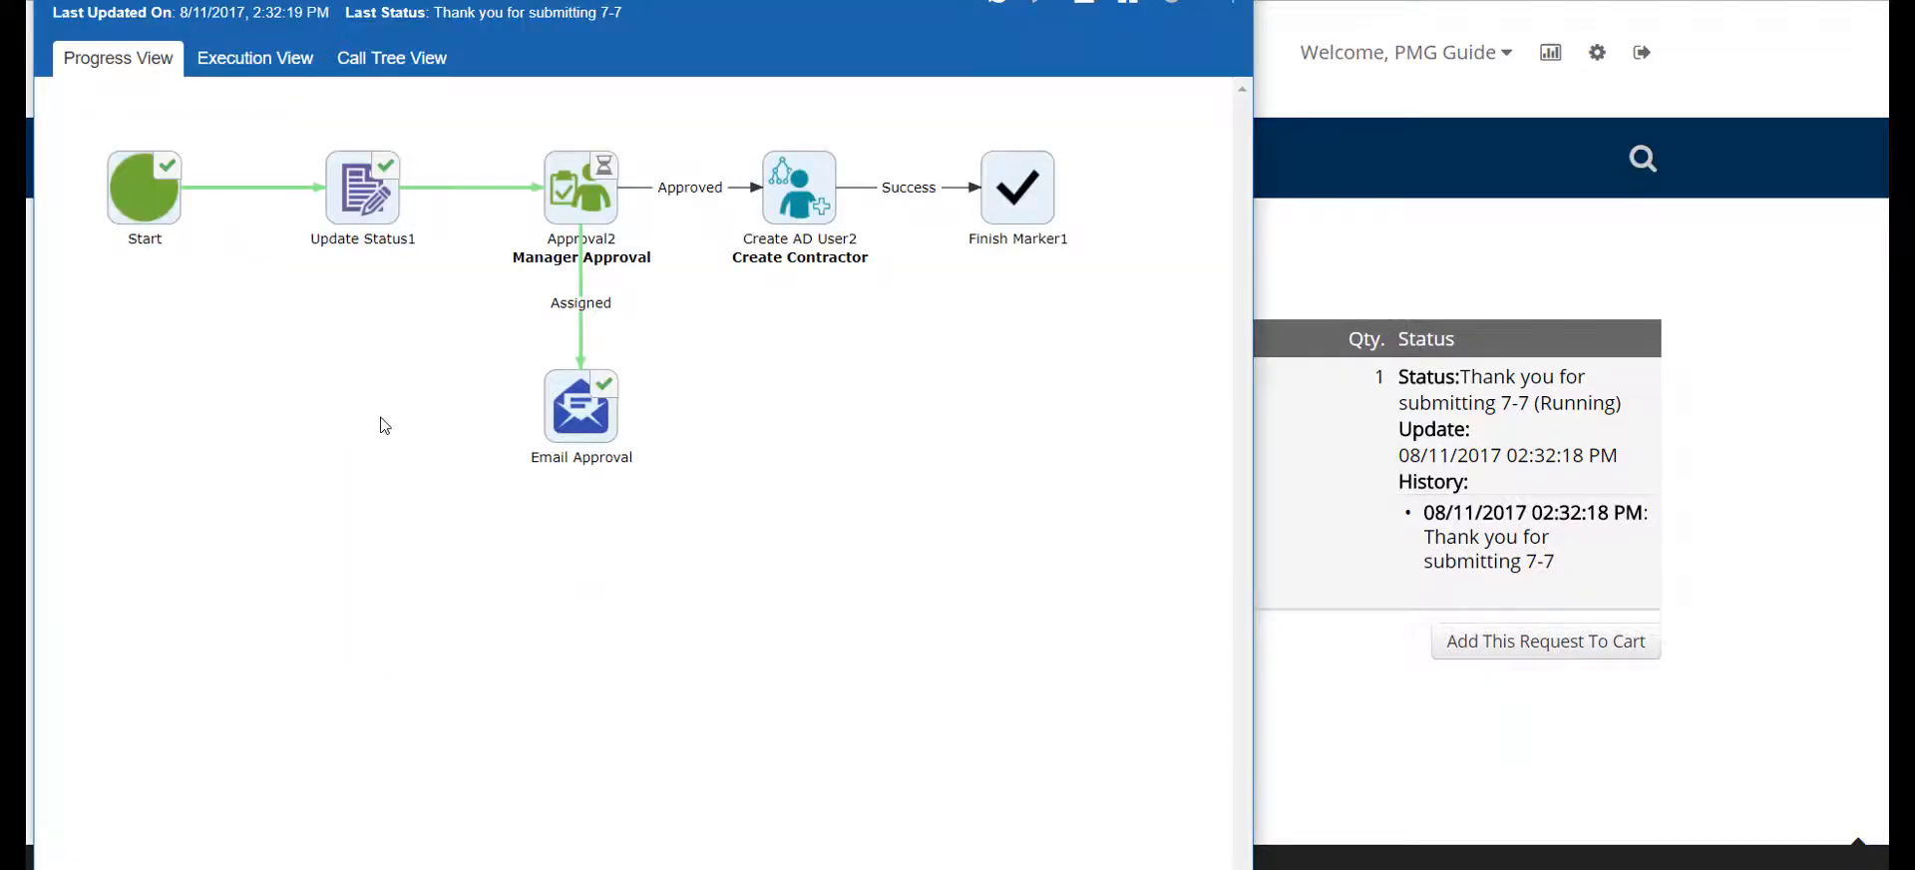
pyautogui.moveTo(568, 191)
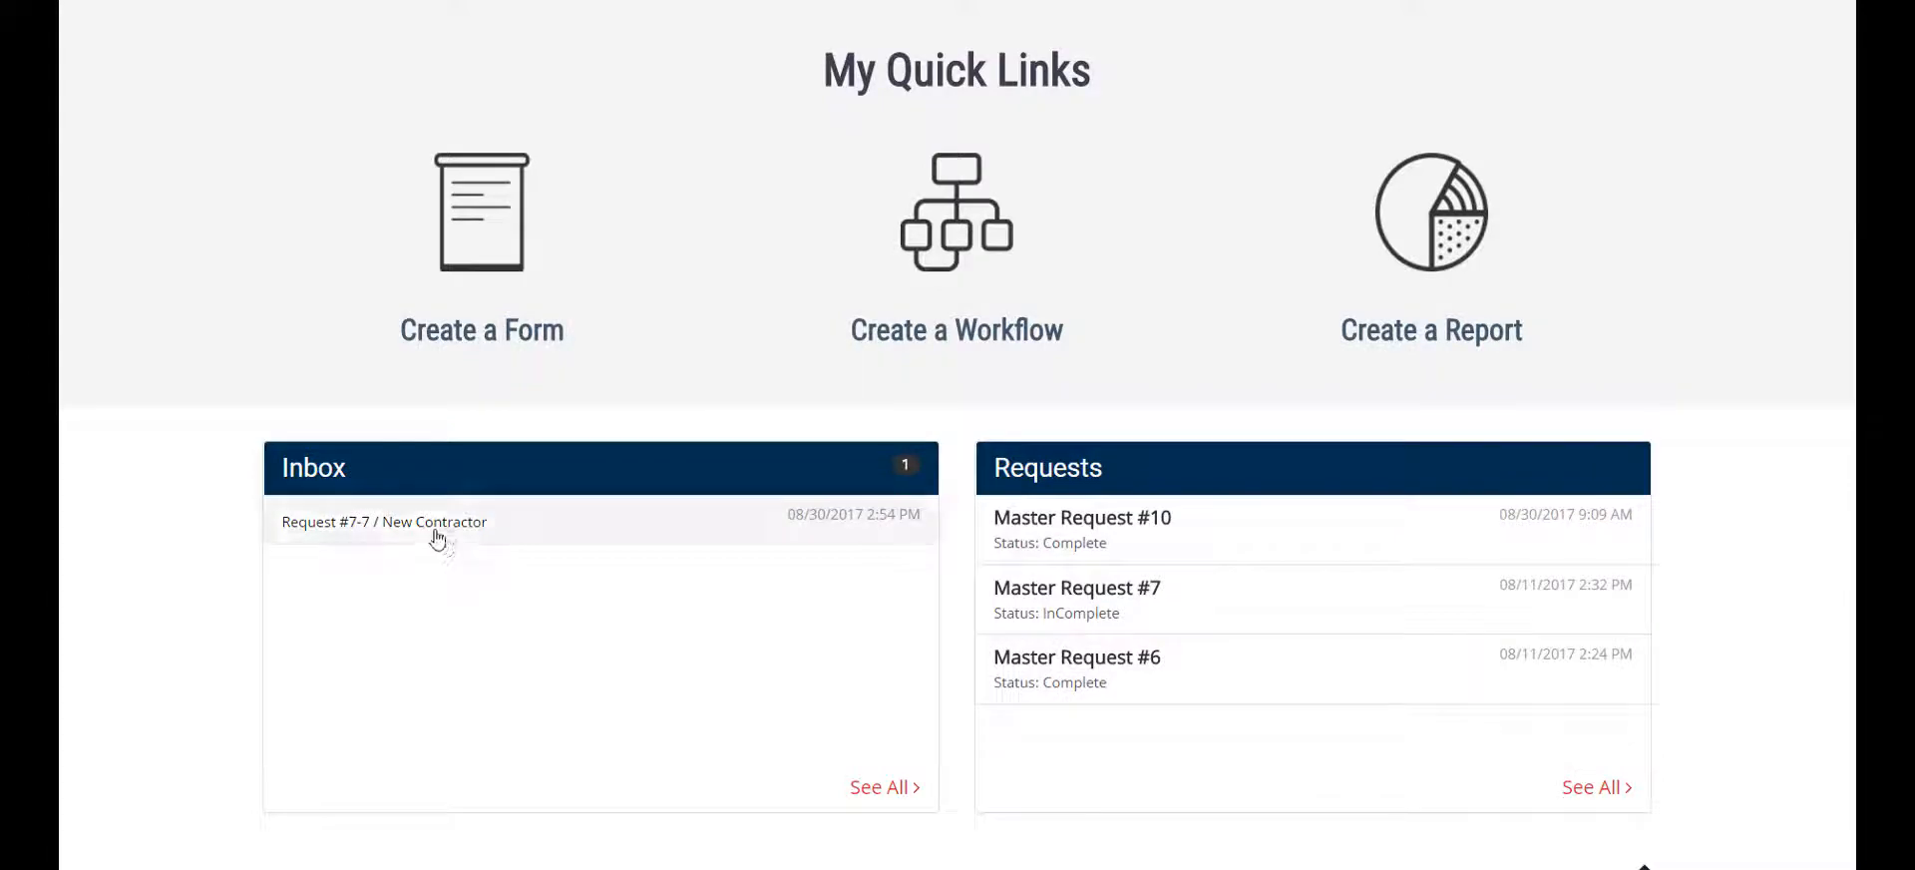
# Approve the New Contractor request waiting in the Inbox and open its process details to check the workflow's progress
pyautogui.click(427, 532)
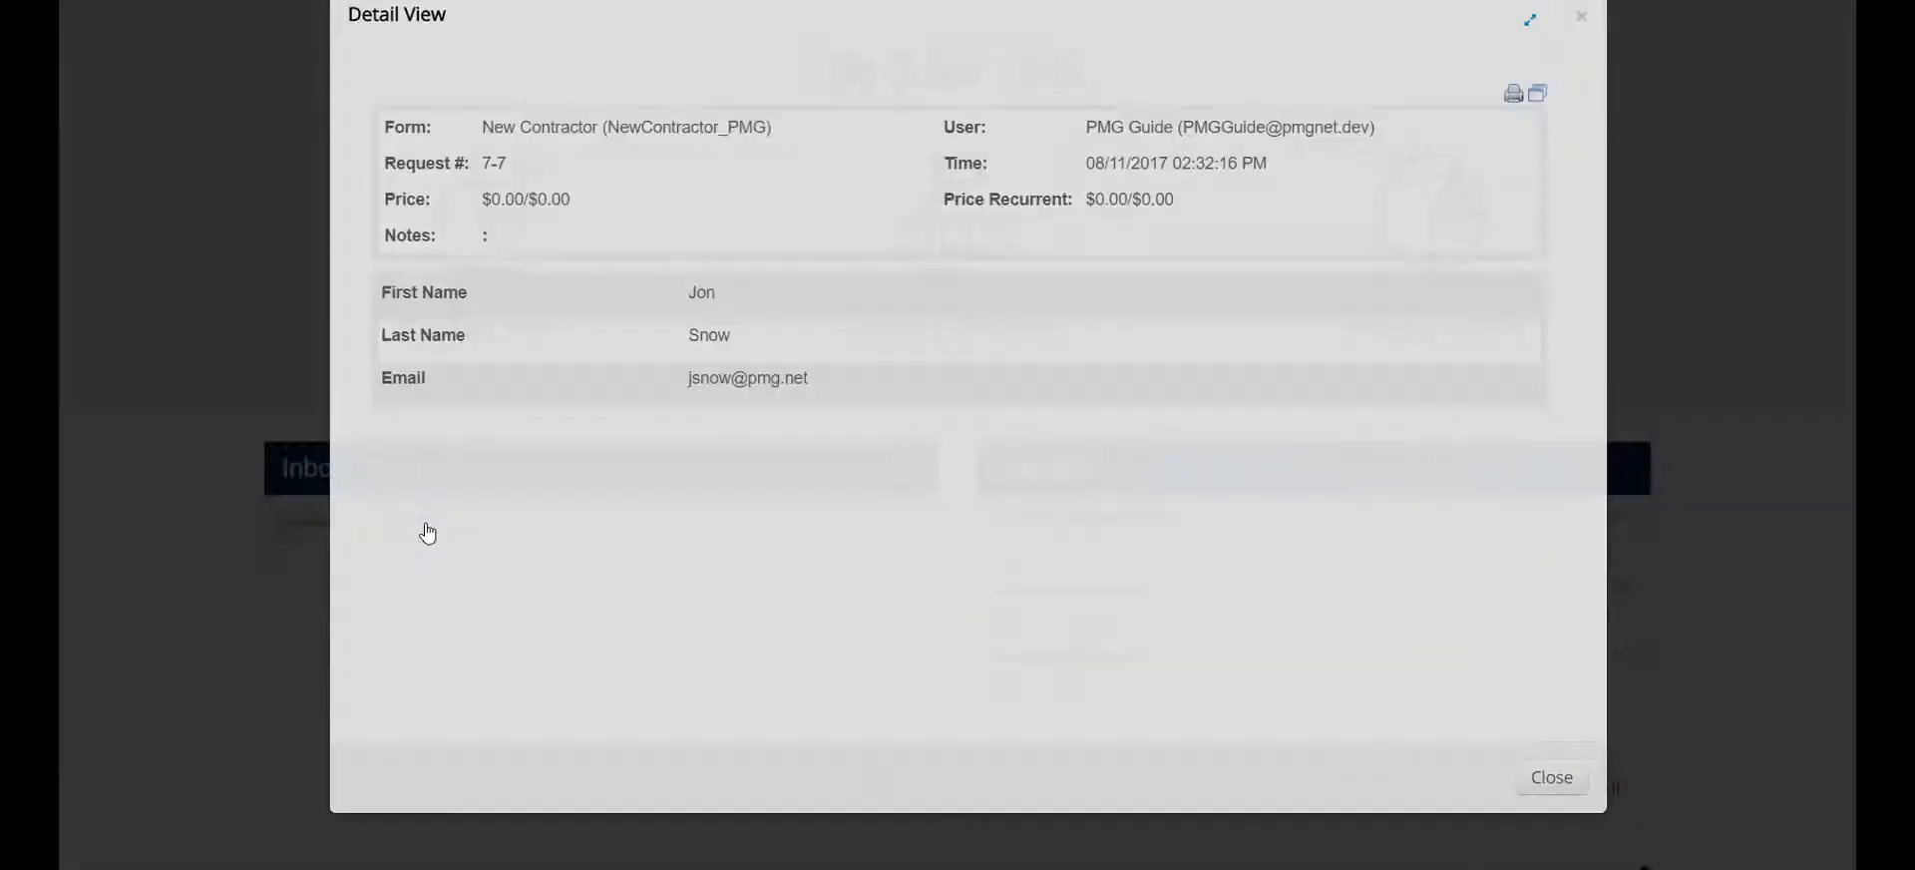
pyautogui.scroll(-5, 1306, 461)
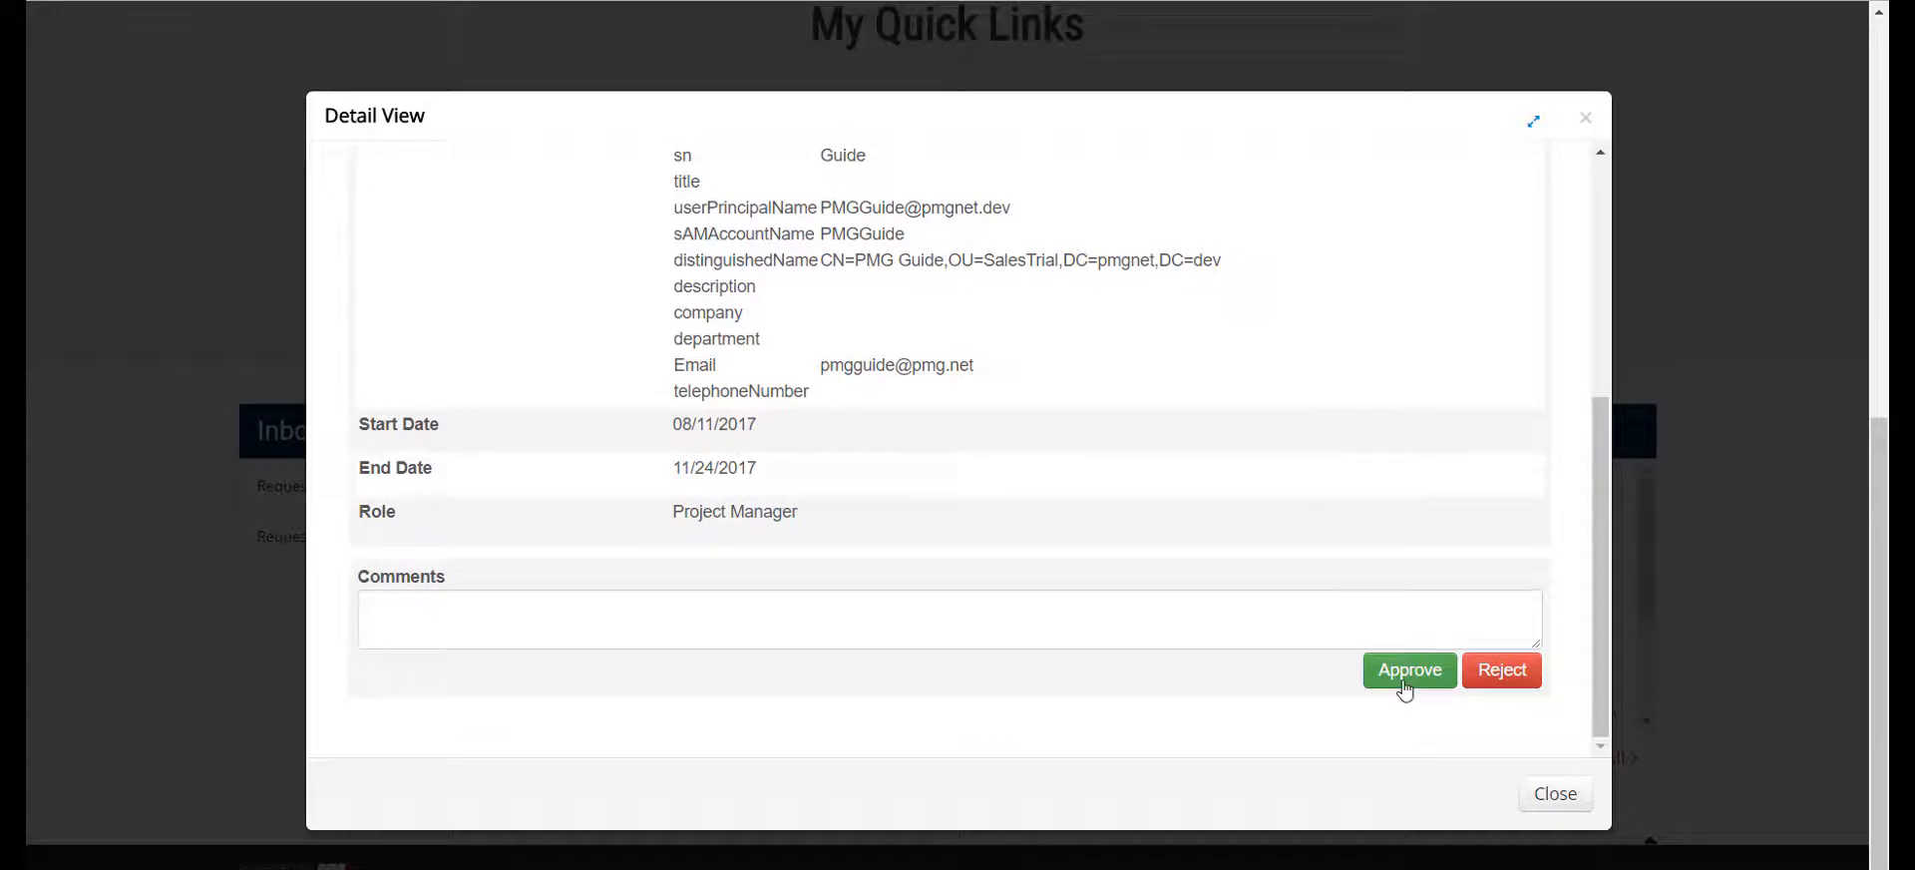
pyautogui.click(1405, 686)
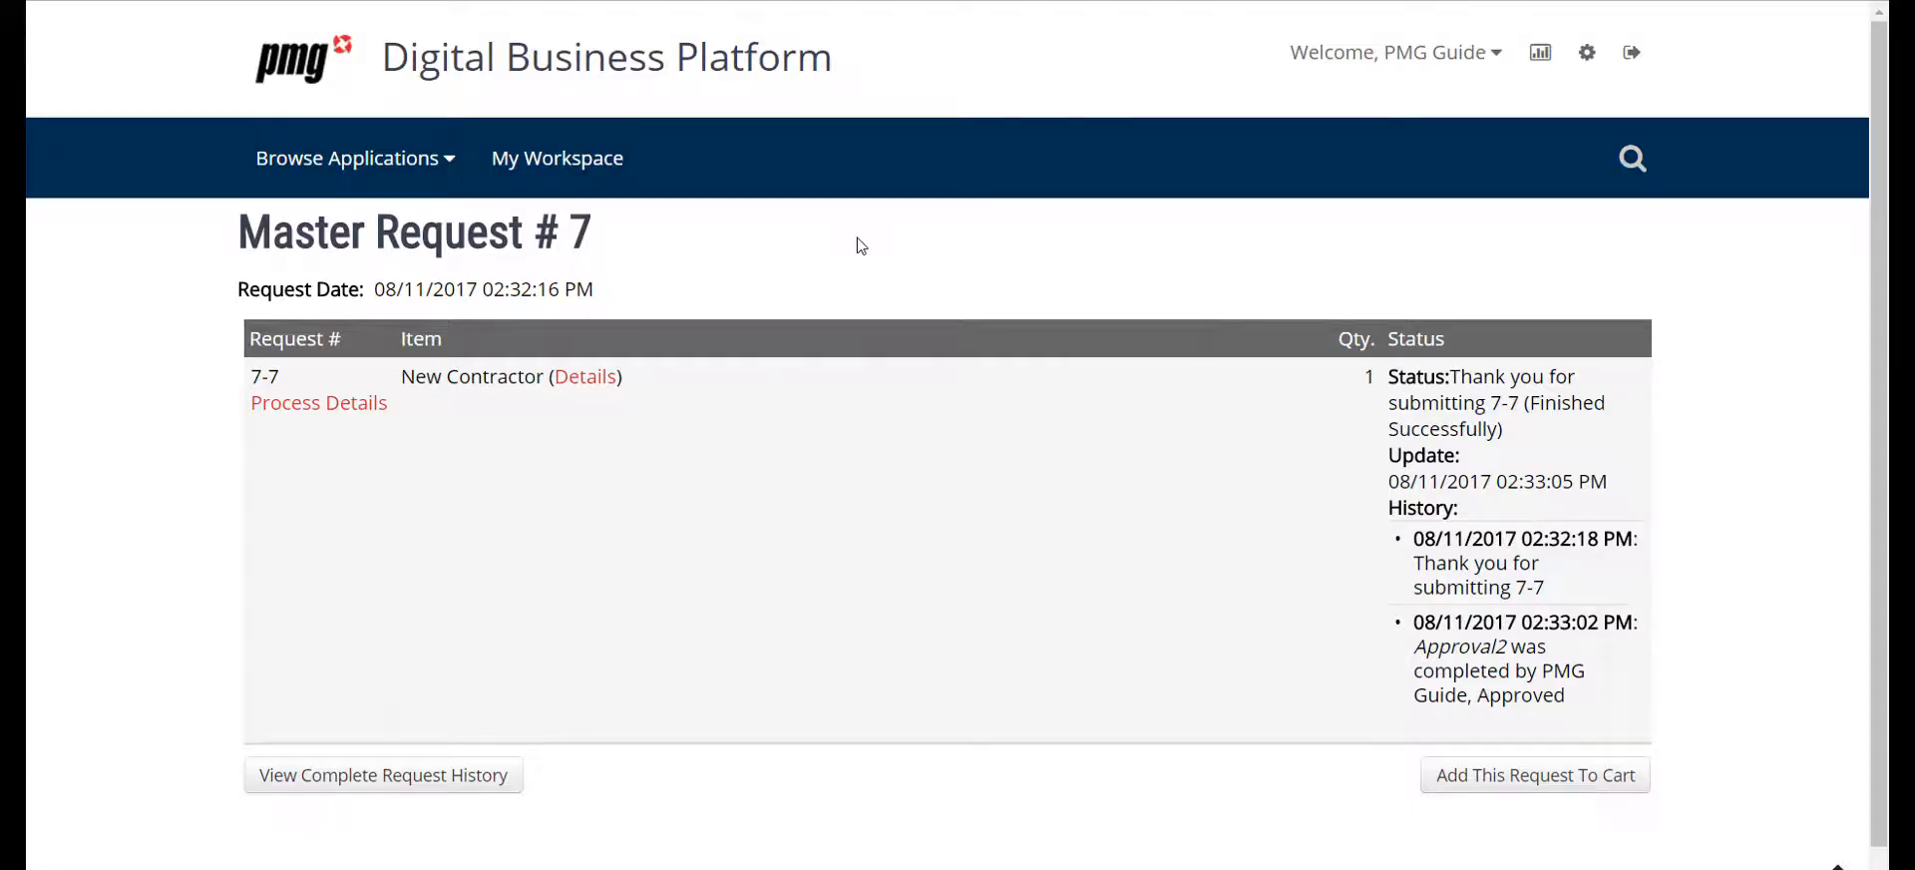
pyautogui.click(299, 403)
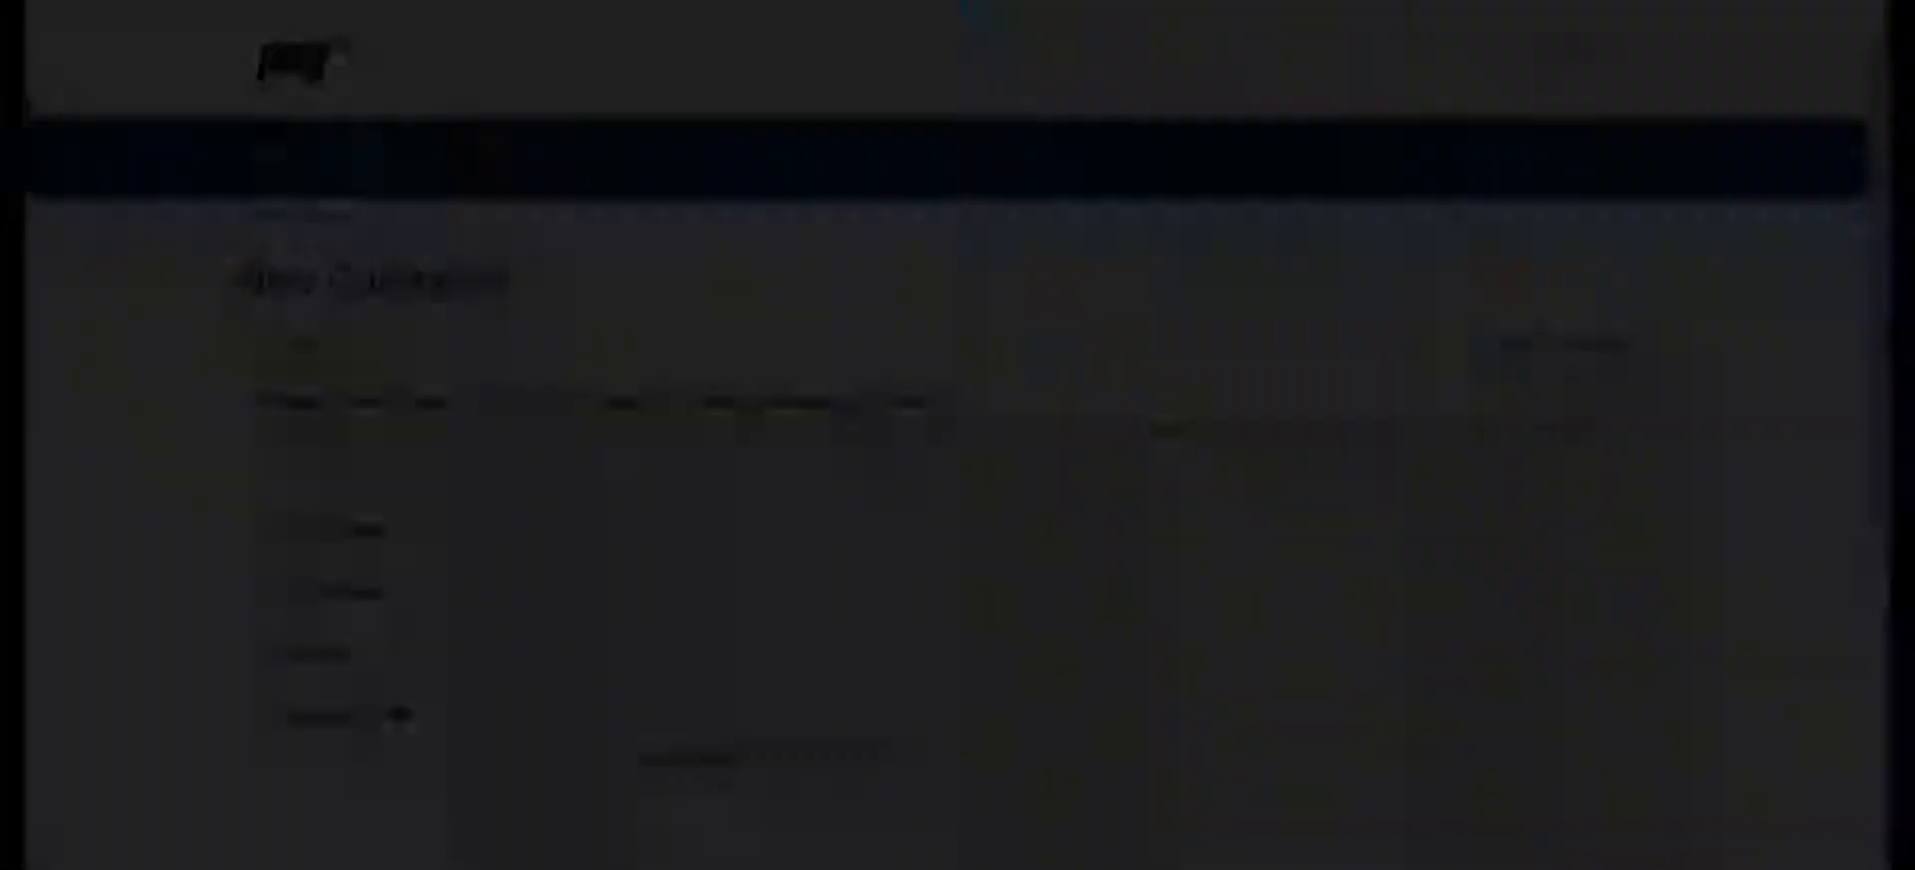
# Search the New Contractor form's Manager field for the new contractor's full name to check the created AD account
pyautogui.scroll(-3, 521, 376)
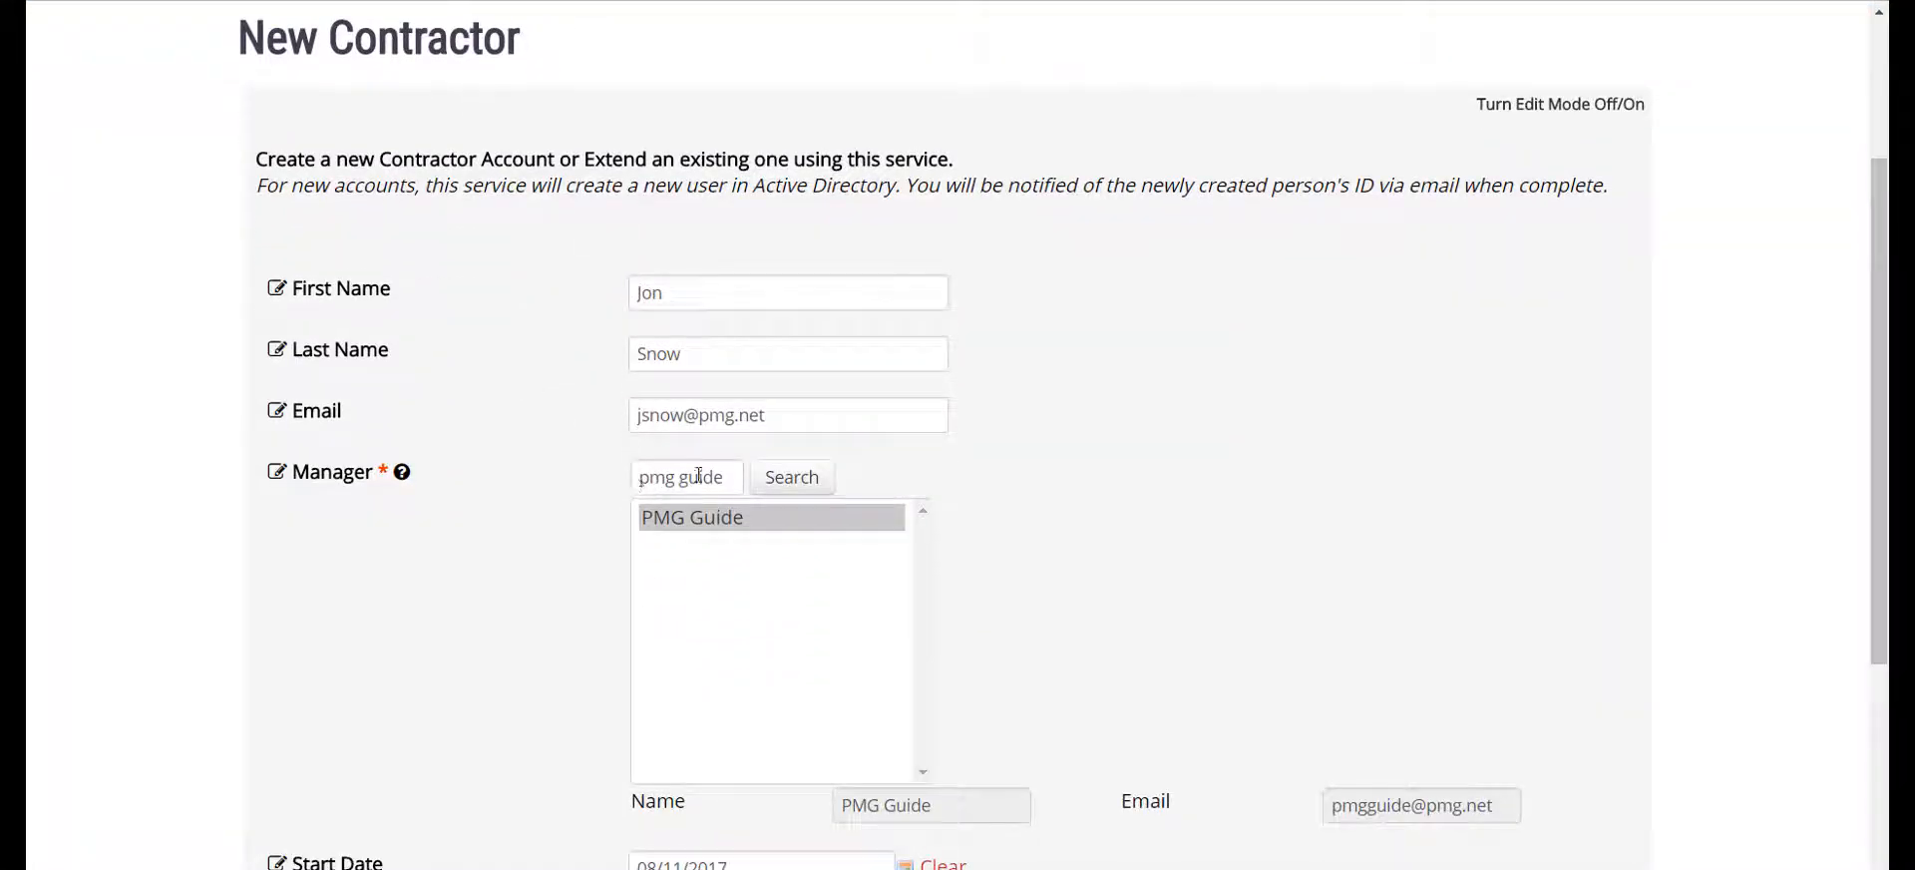
pyautogui.moveTo(718, 484); pyautogui.dragTo(581, 436)
pyautogui.press('BackSpace')
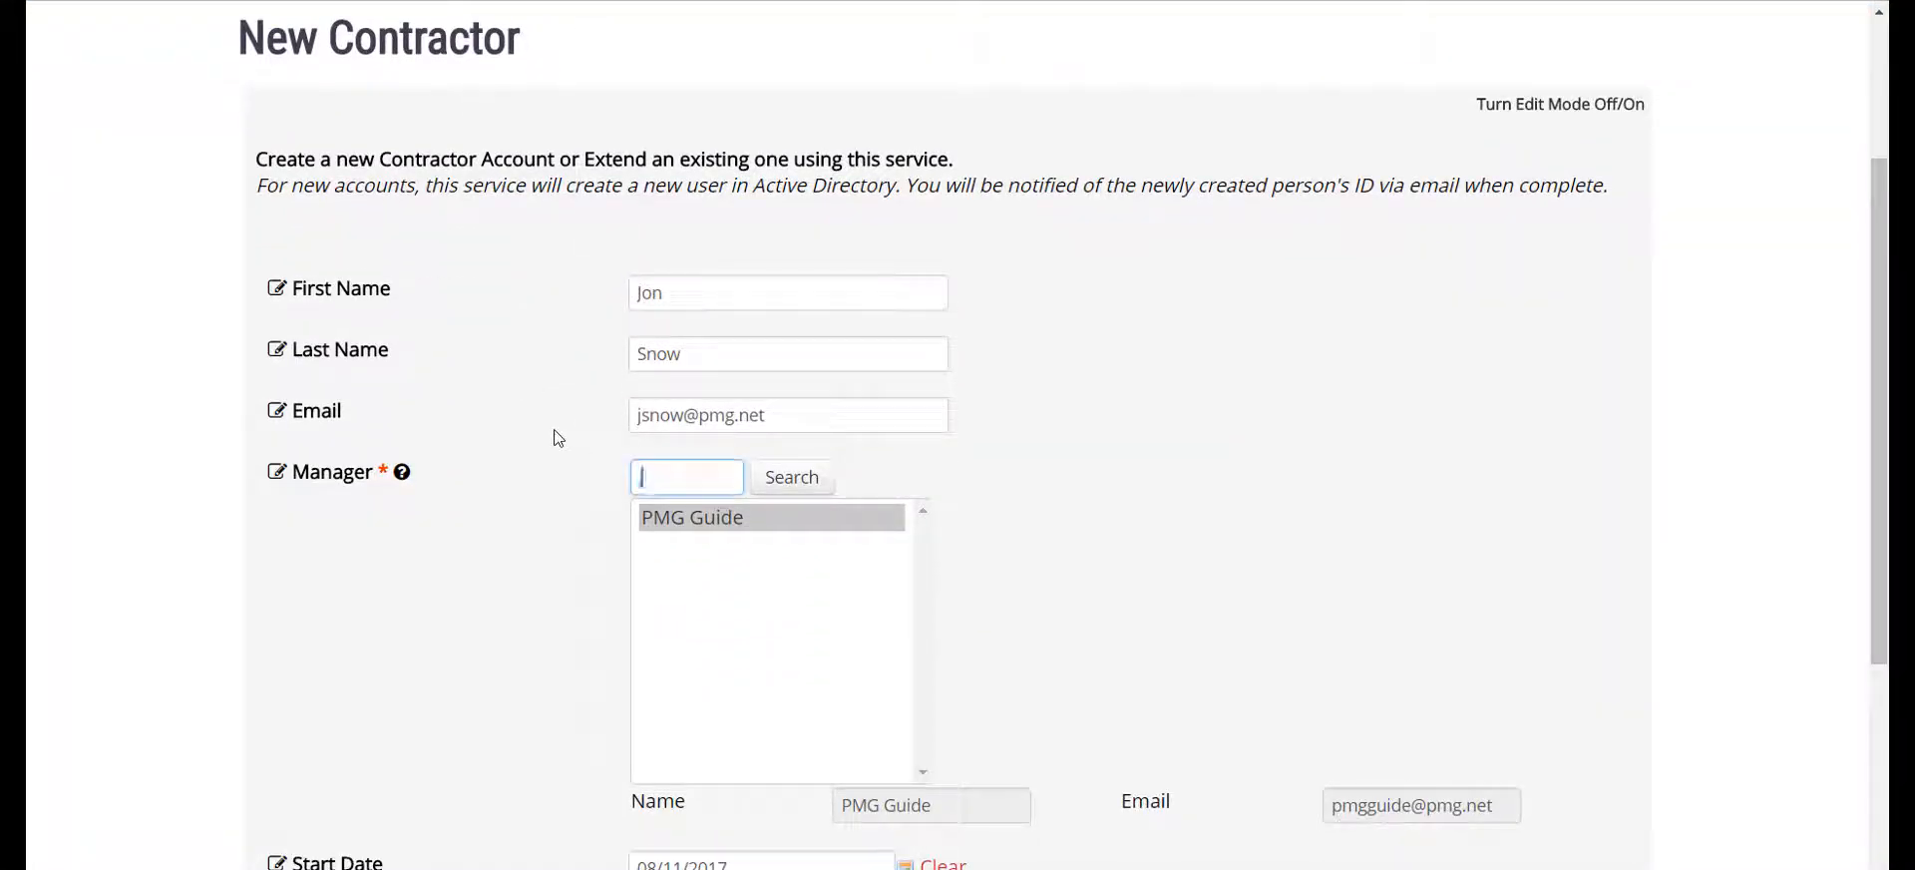
pyautogui.write('jon snow')
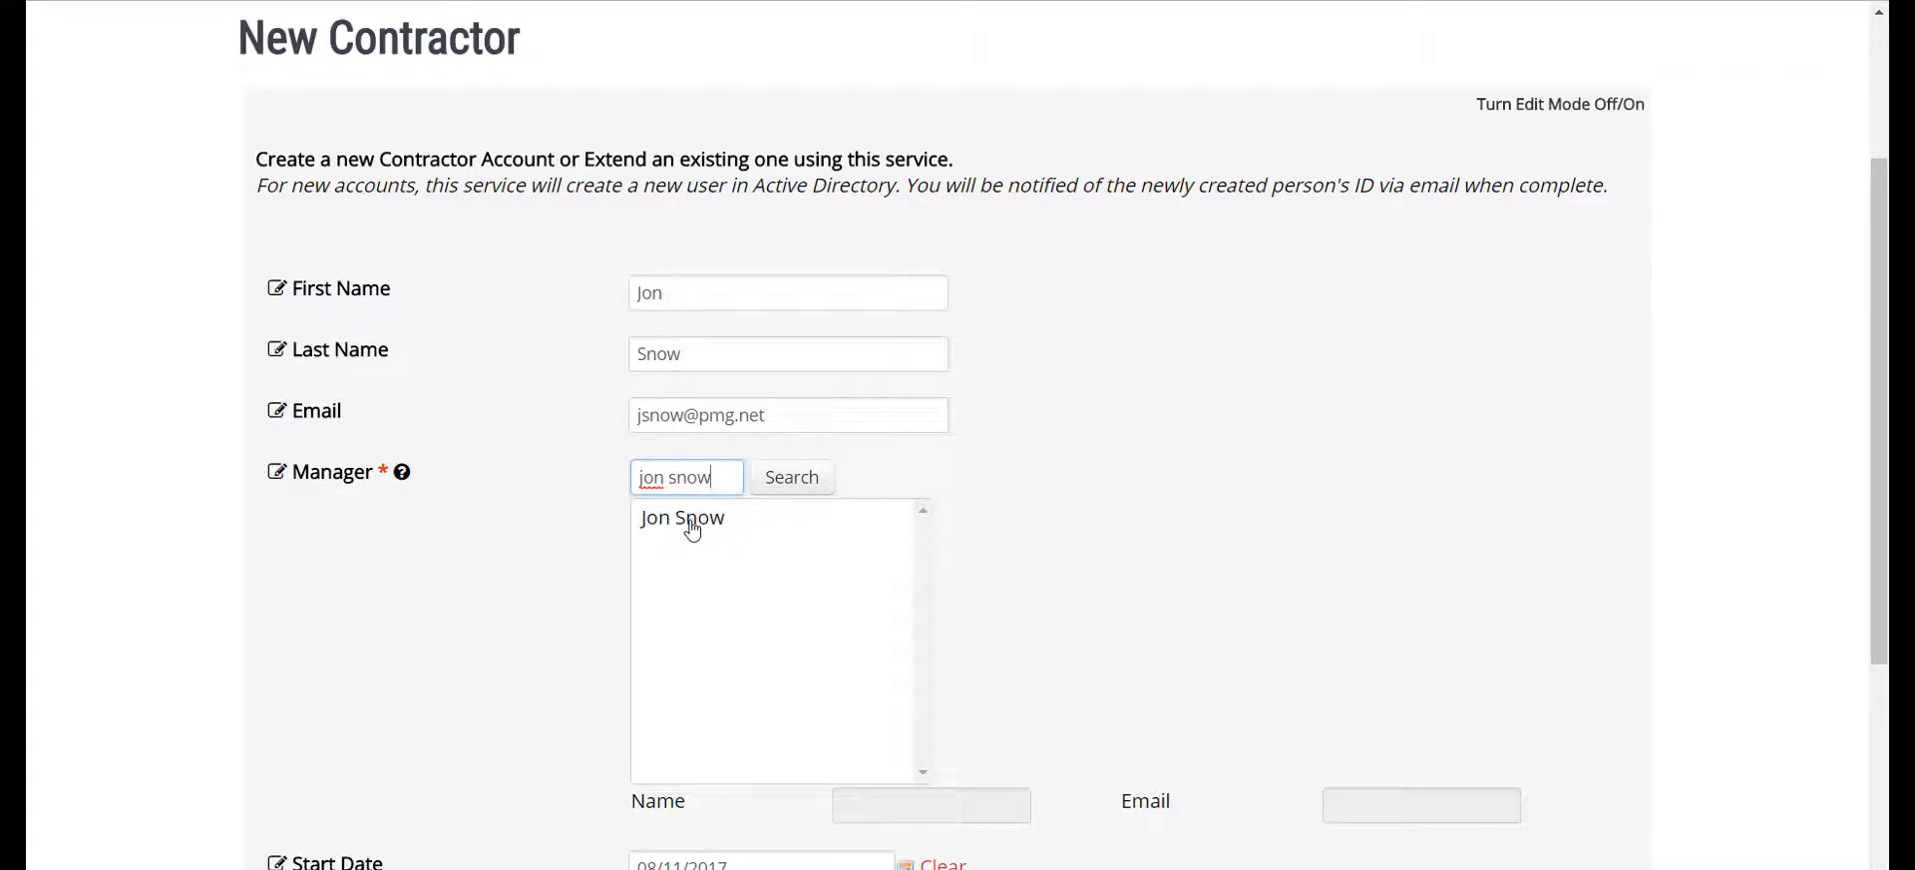